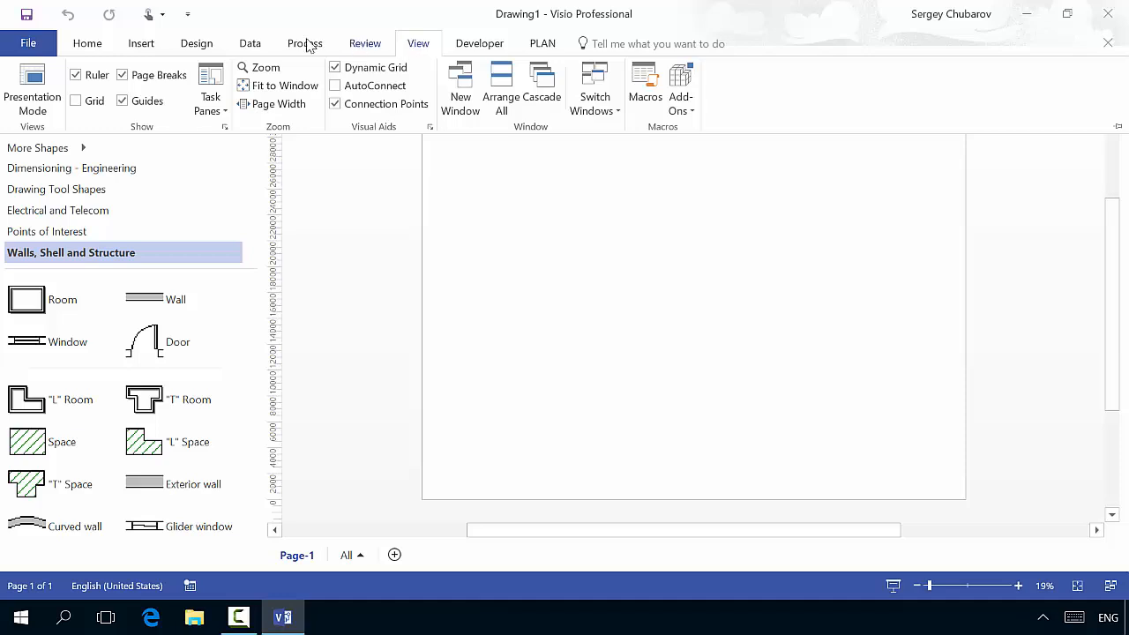
- Show the grid on the drawing page
left_click(75, 102)
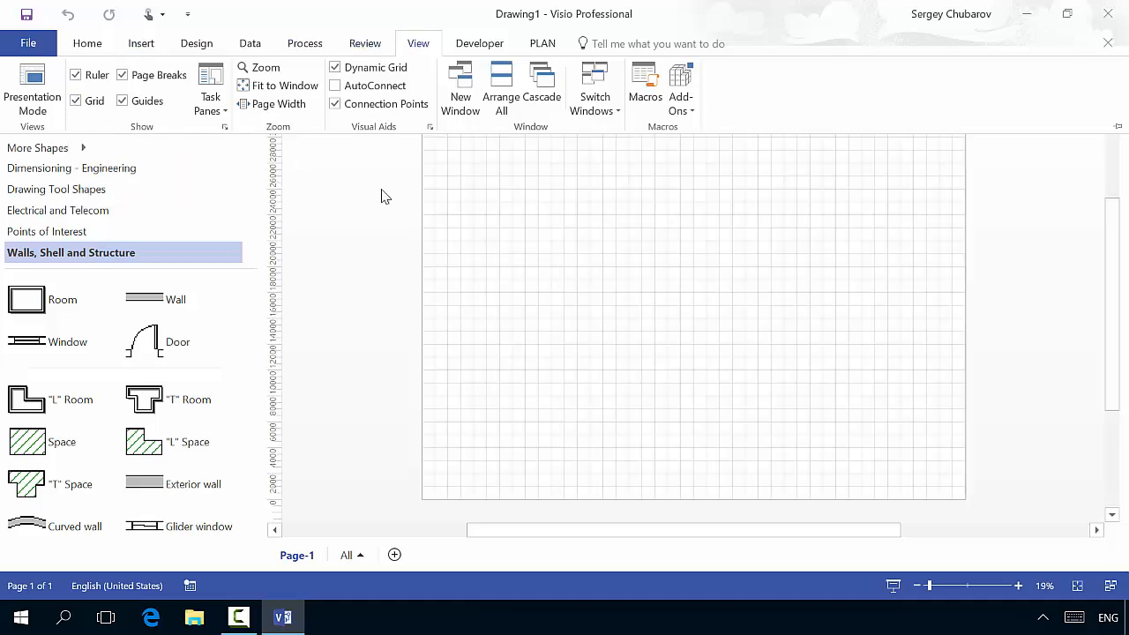
left_click(375, 225)
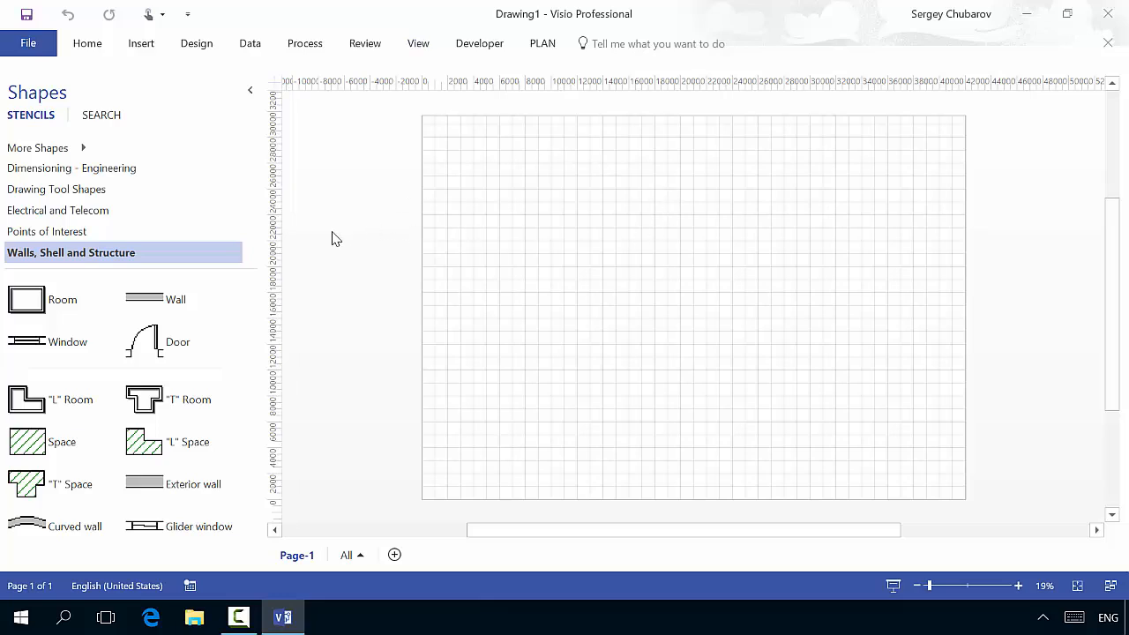
- Set the page's pre-defined metric drawing scale to 1:20
left_click(196, 44)
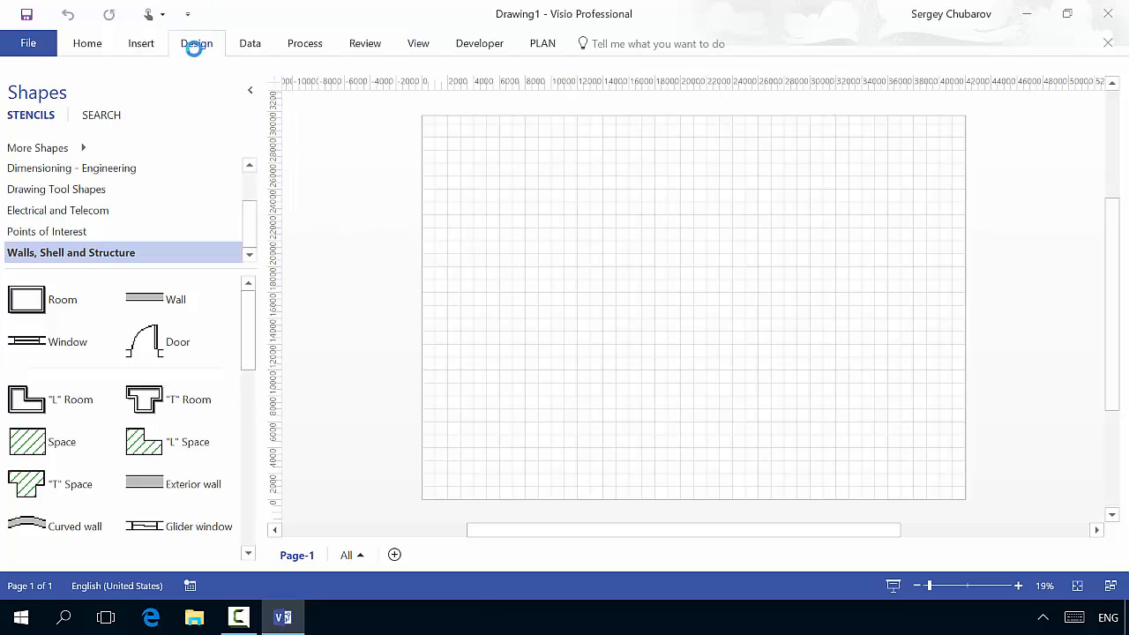
left_click(121, 126)
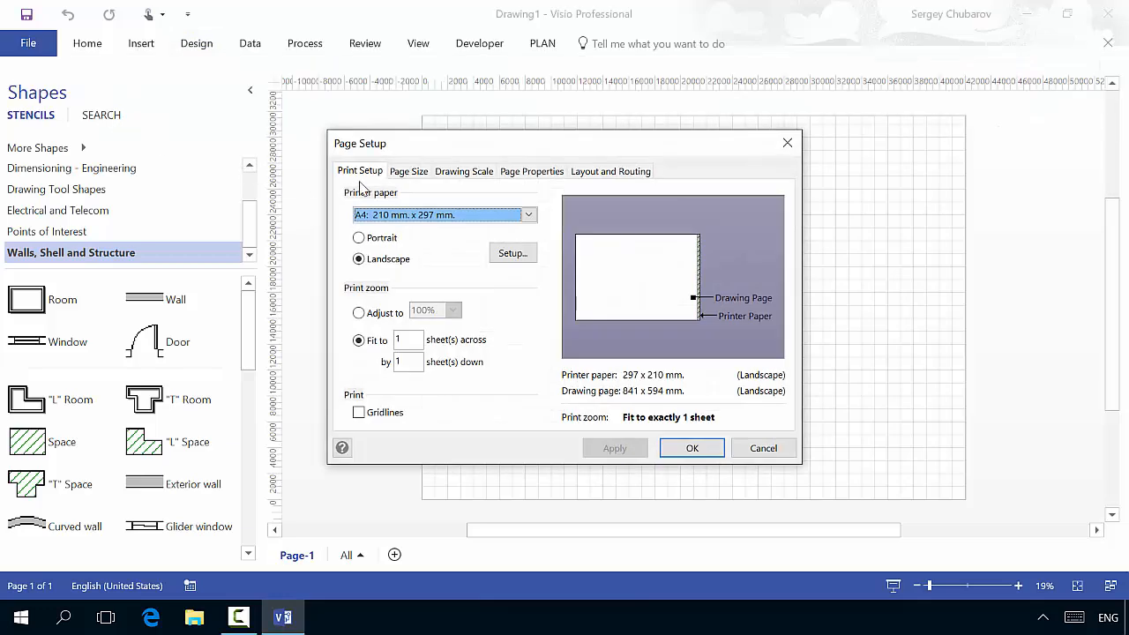
left_click(472, 173)
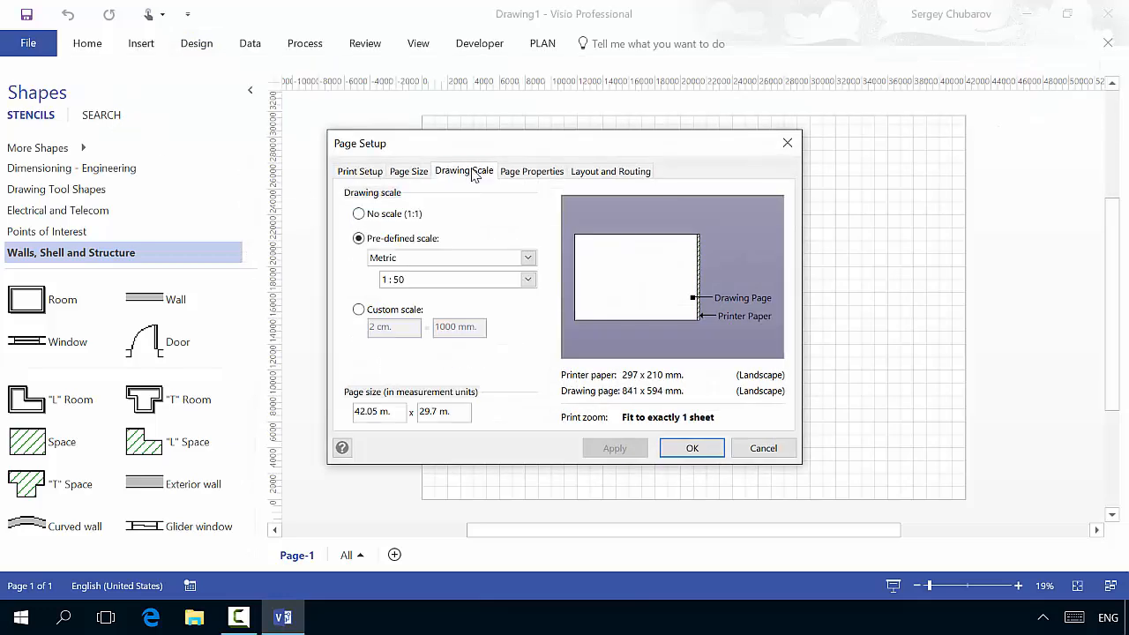
left_click(478, 280)
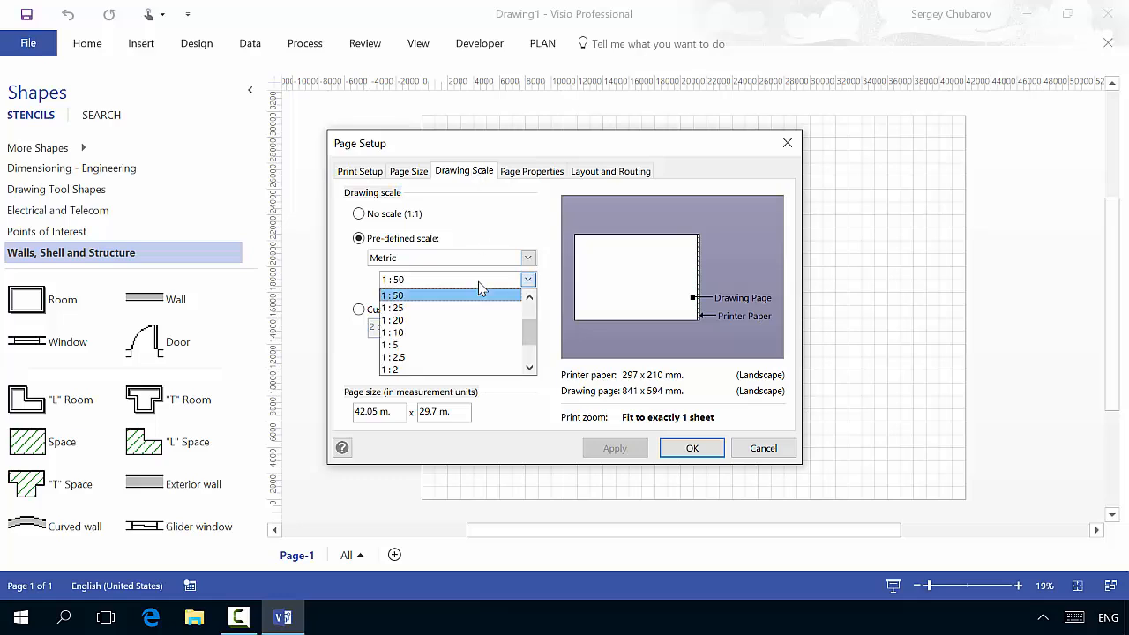
left_click(450, 320)
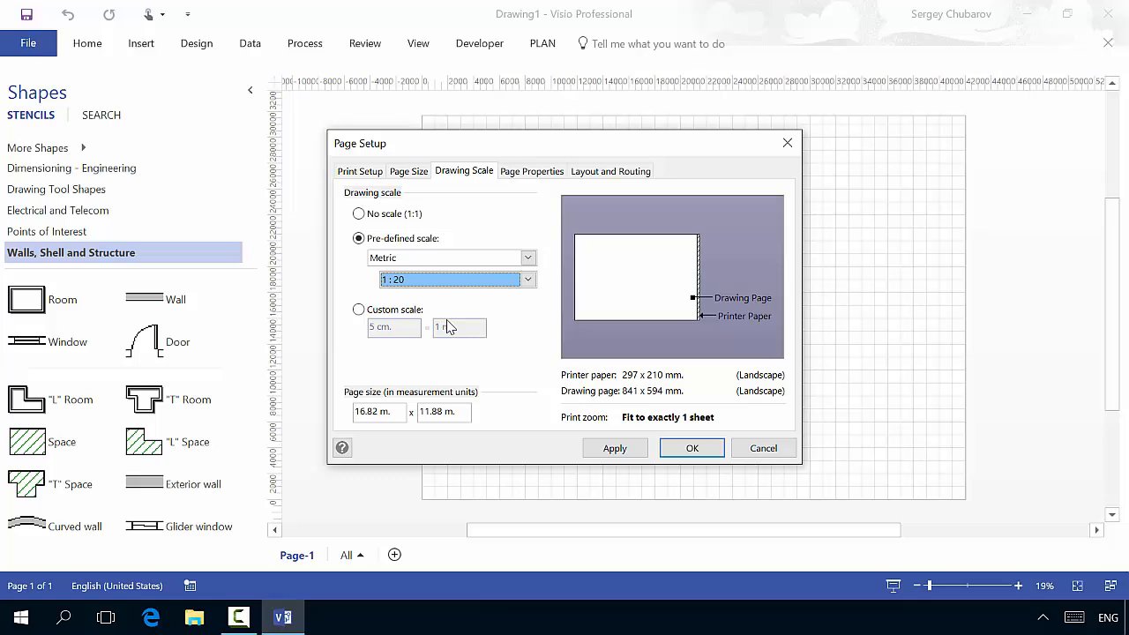
left_click(379, 326)
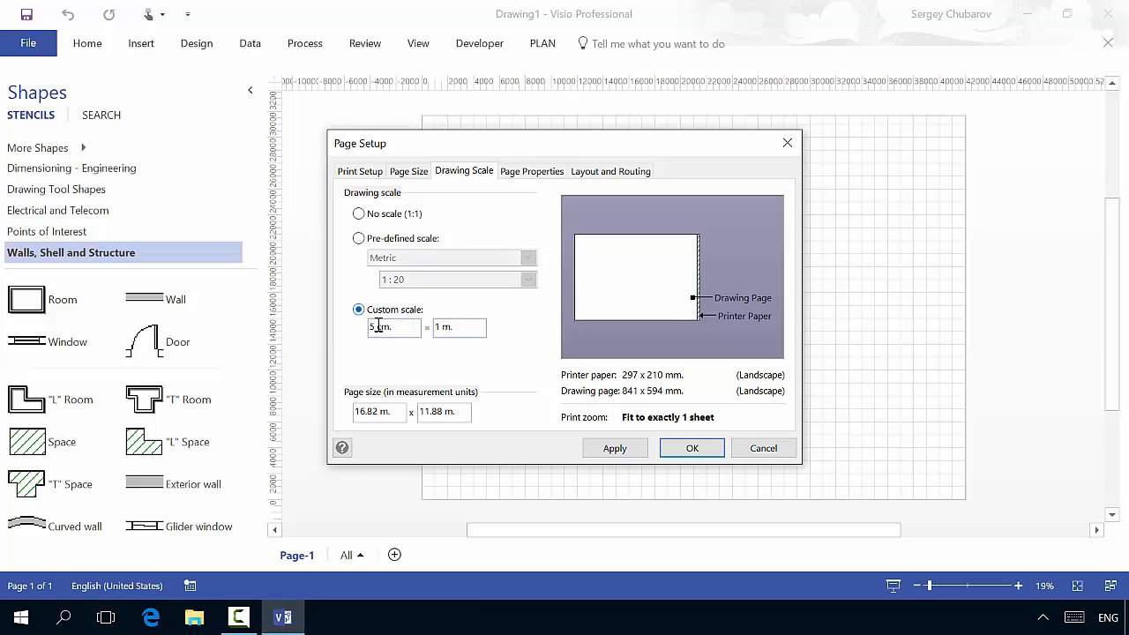
double_click(375, 327)
type("15")
- Return to the pre-defined metric scale of 1:20, apply it, and place a Room shape near the middle of the page
left_click(359, 239)
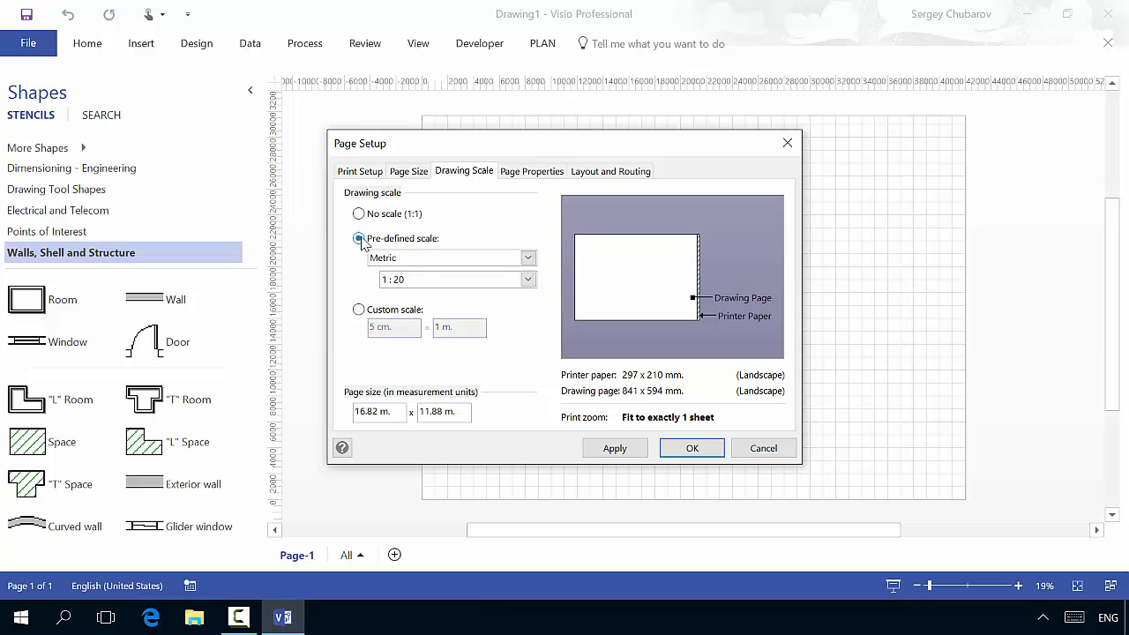
left_click(456, 283)
left_click(457, 287)
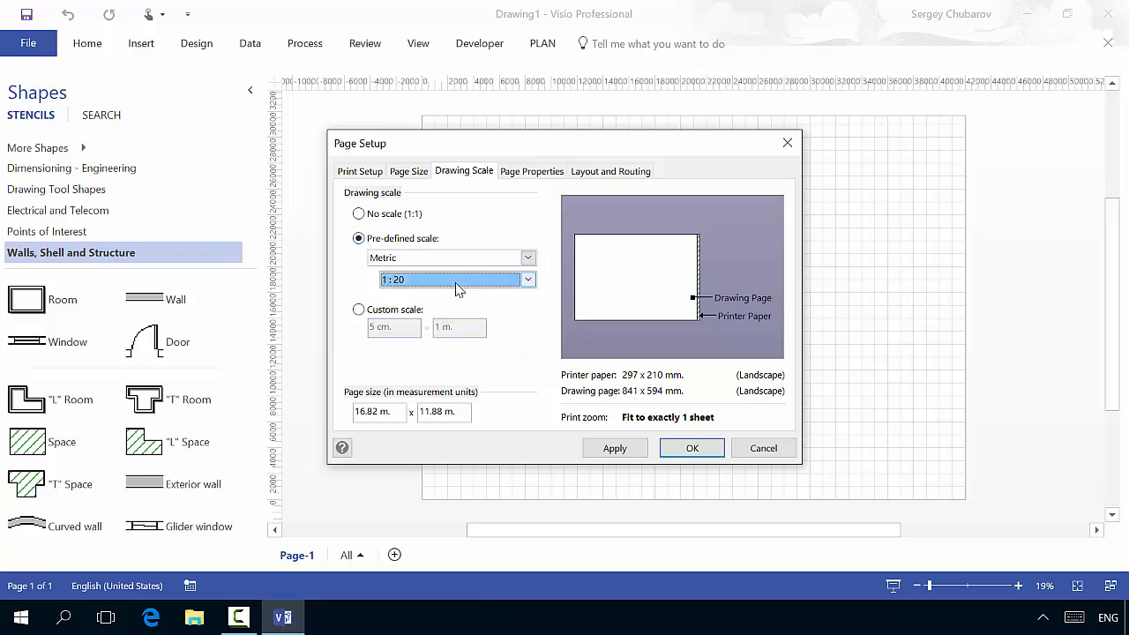
left_click(707, 453)
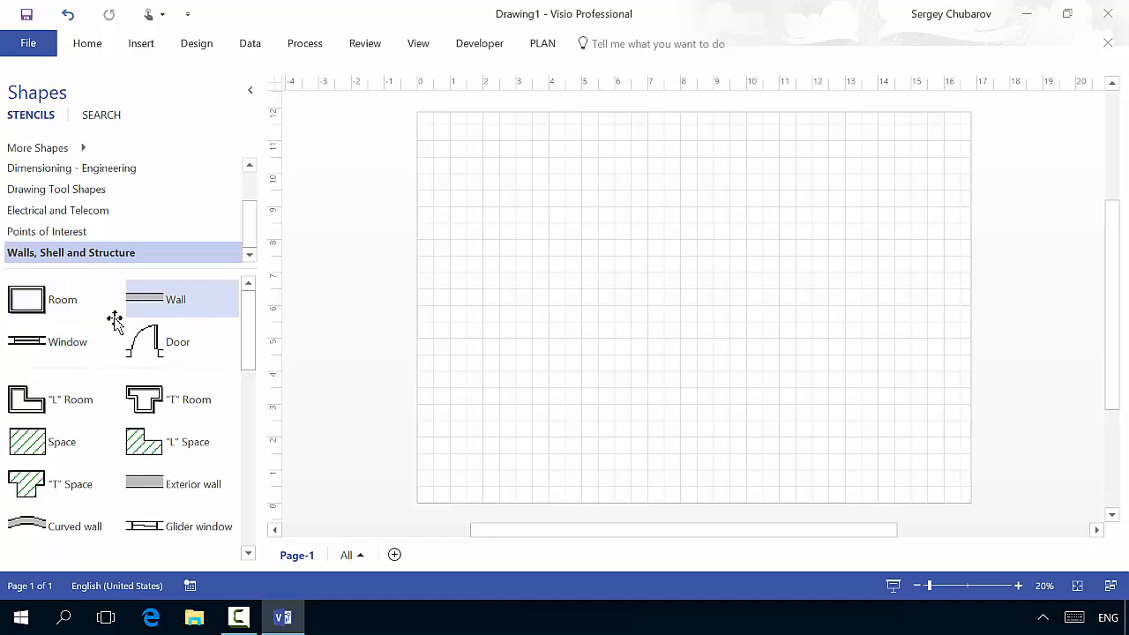
left_click_drag(55, 315, 663, 281)
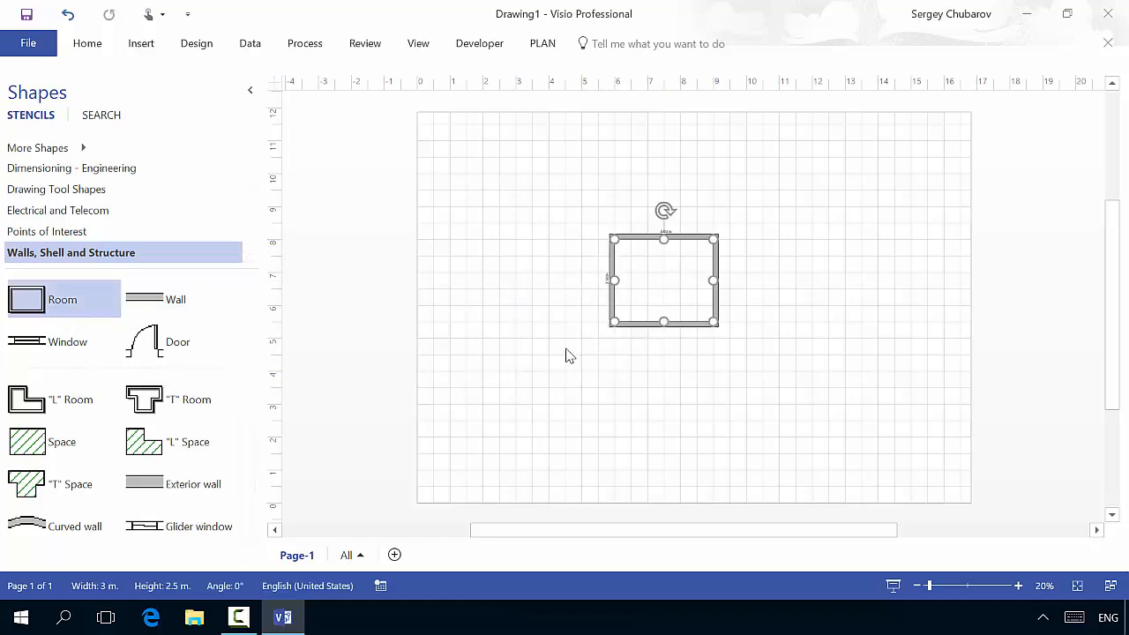
- Change the page's pre-defined metric drawing scale to 1:50 and apply it
left_click(198, 43)
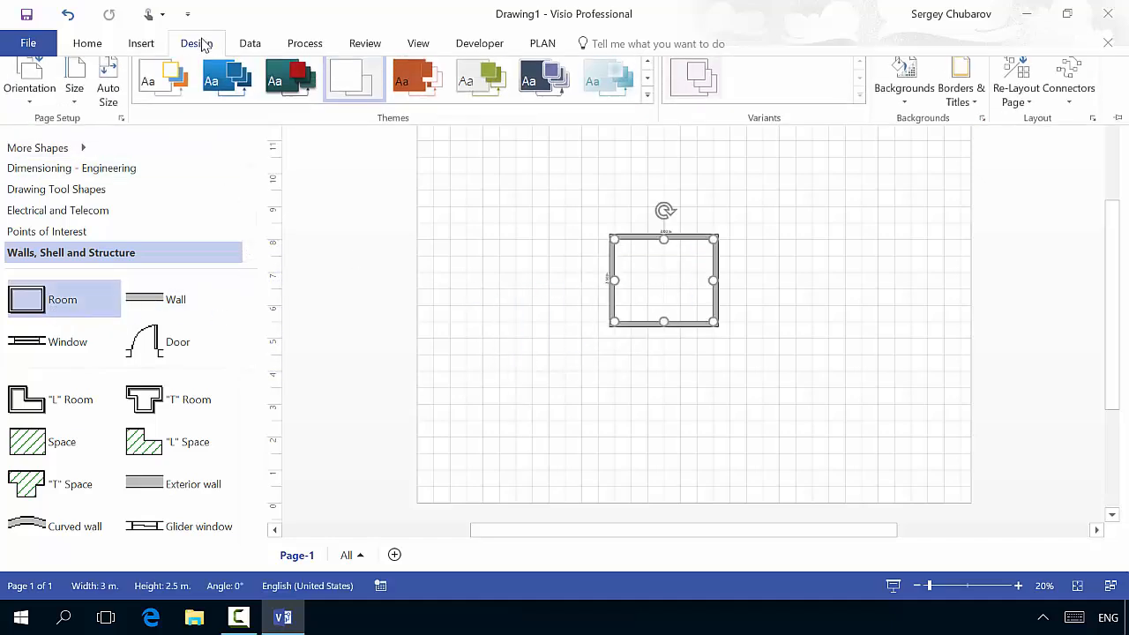
left_click(123, 124)
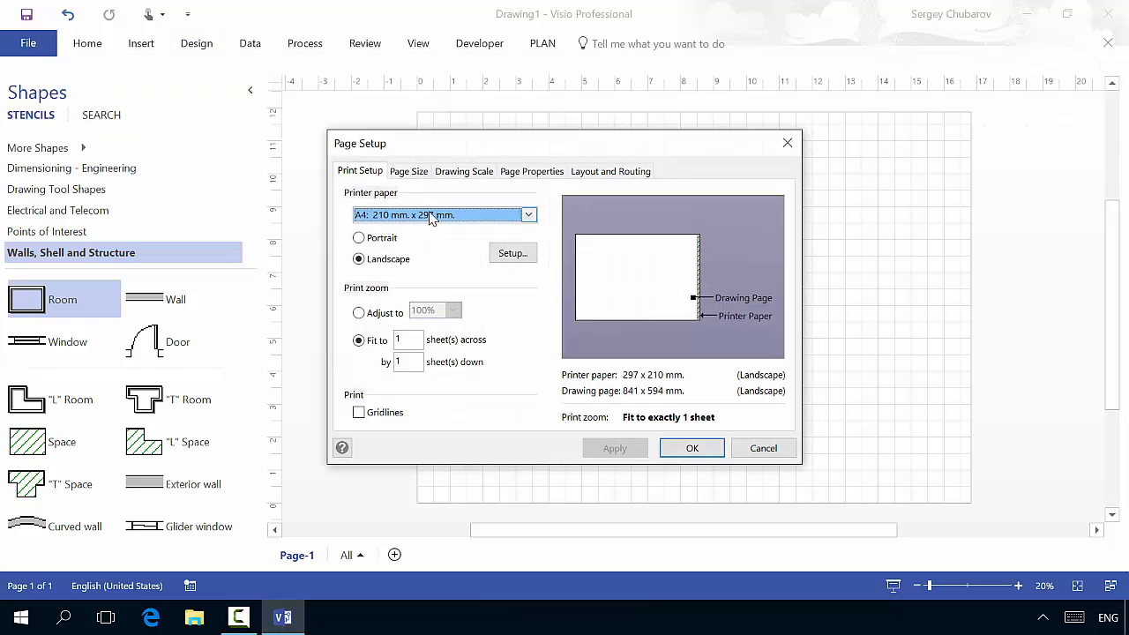
left_click(467, 172)
left_click(527, 278)
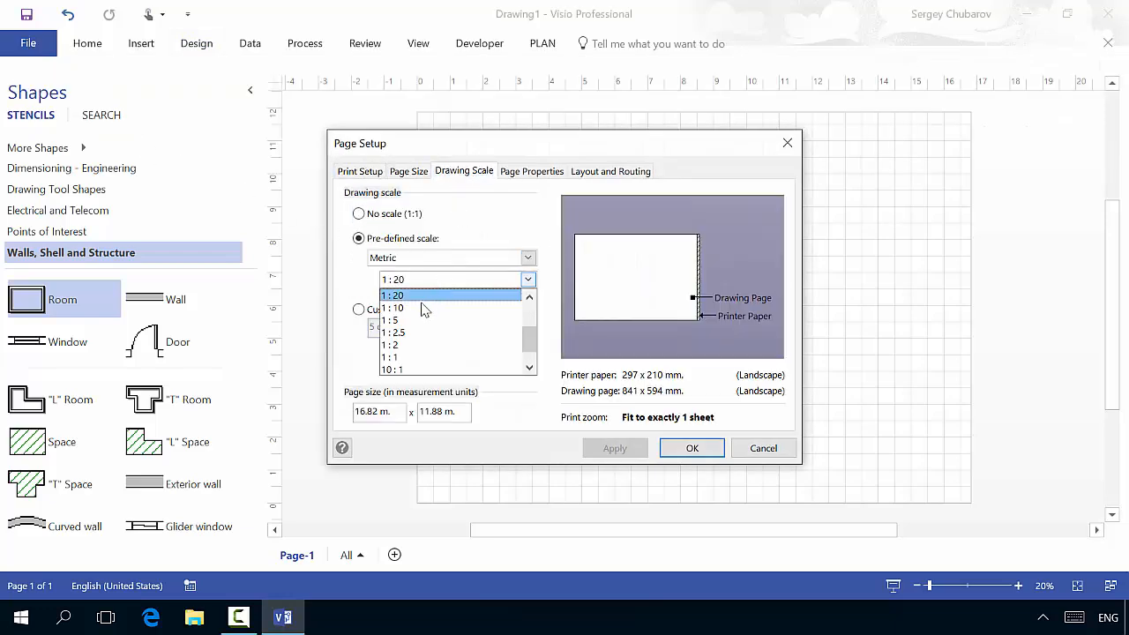
left_click(530, 298)
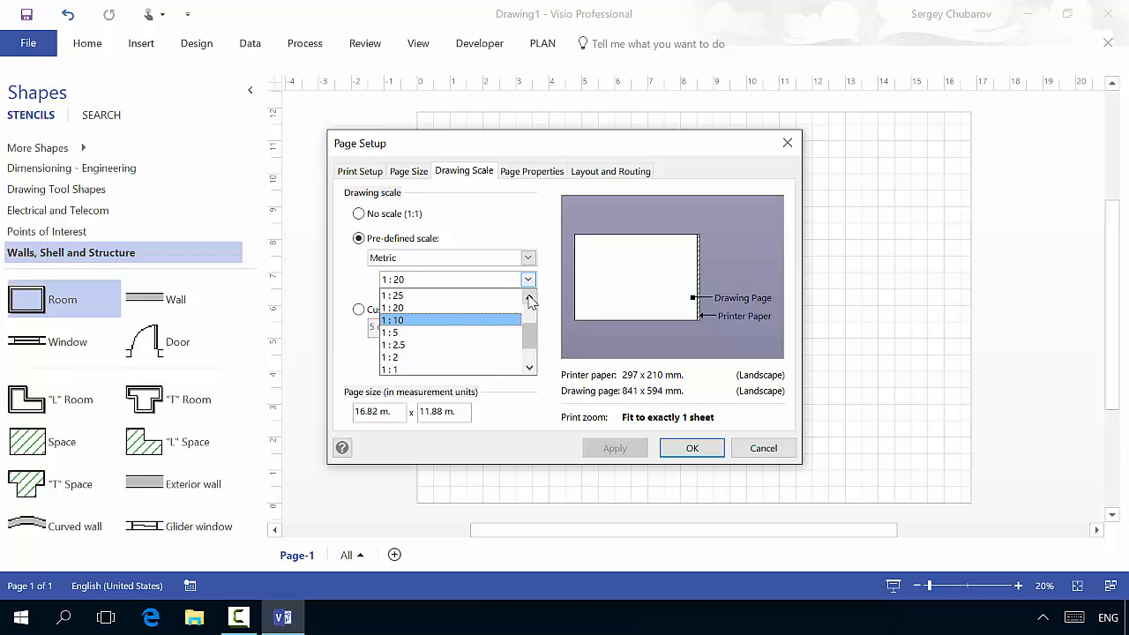
left_click(531, 298)
left_click(459, 296)
left_click(693, 449)
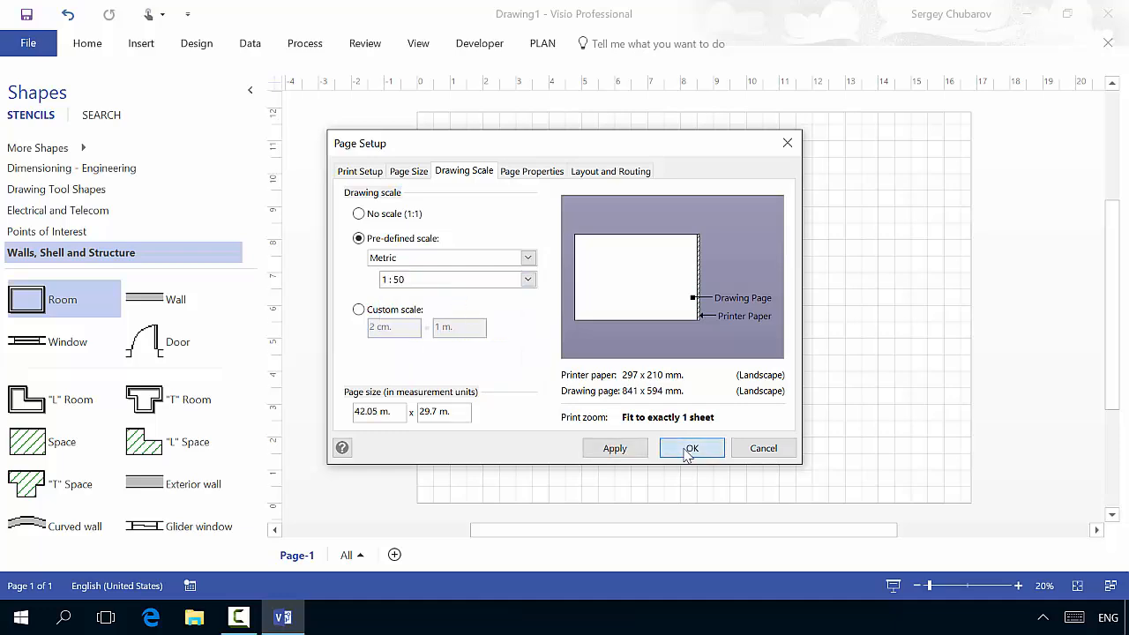
- Replace the small room with a new Room shape about 31 m wide and 21.5 m high, filling most of the page
scroll(598, 231, "up", 5)
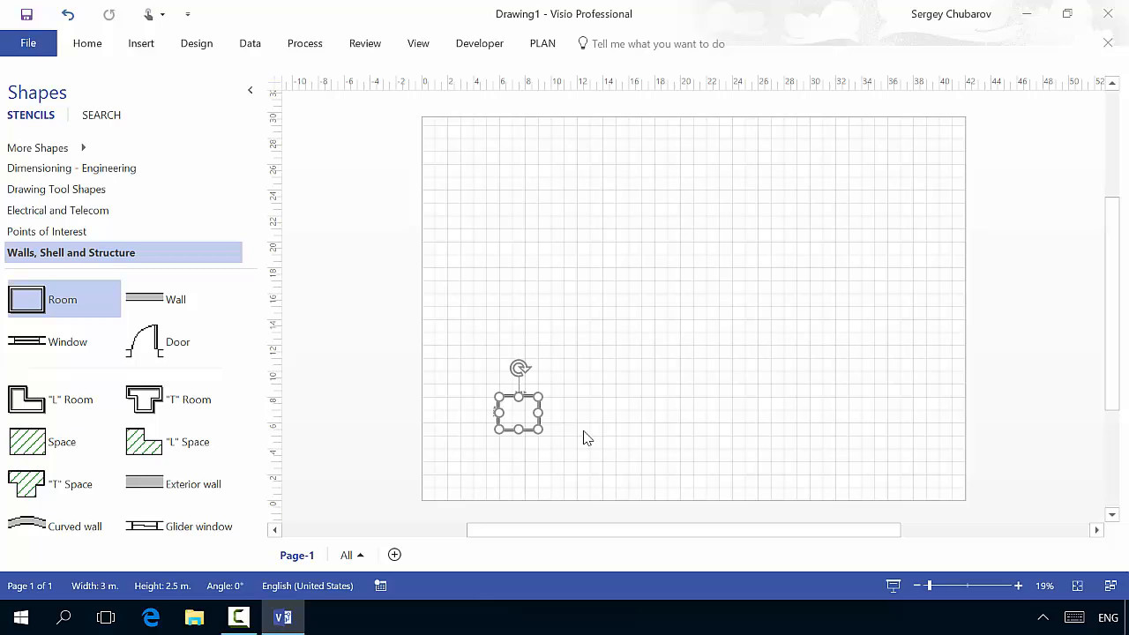
key("Delete")
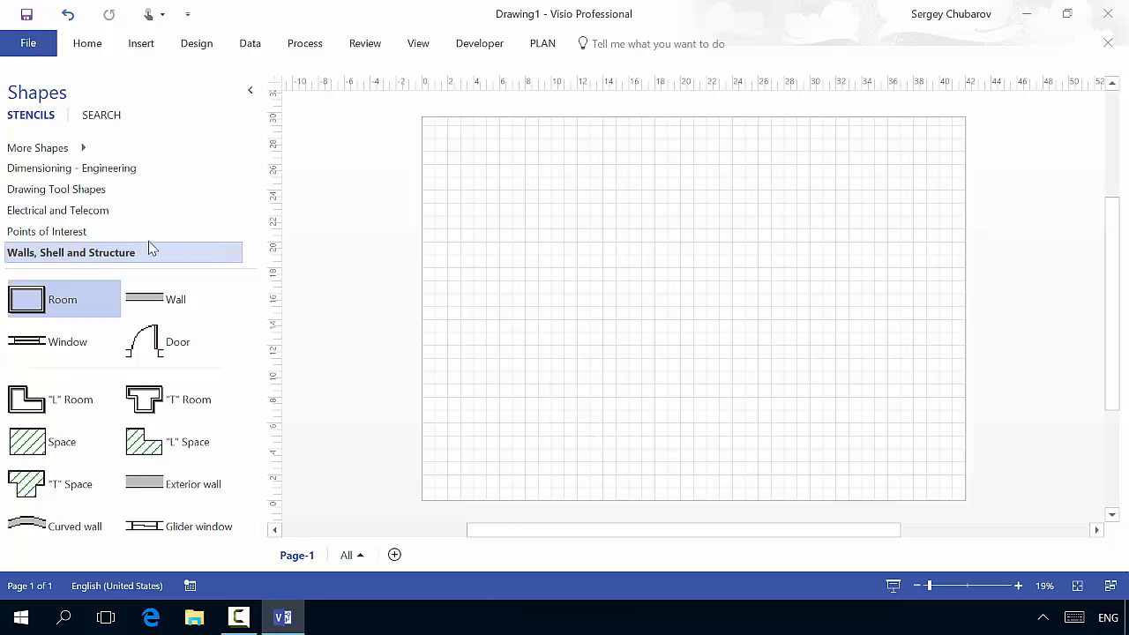
left_click_drag(27, 300, 905, 431)
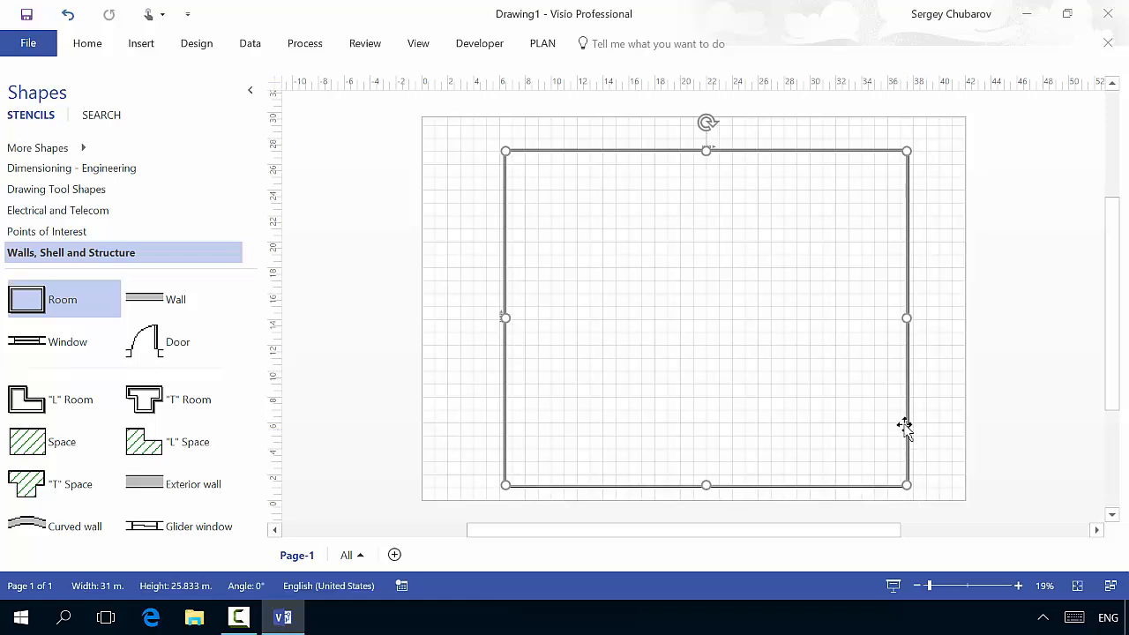
left_click_drag(710, 485, 711, 430)
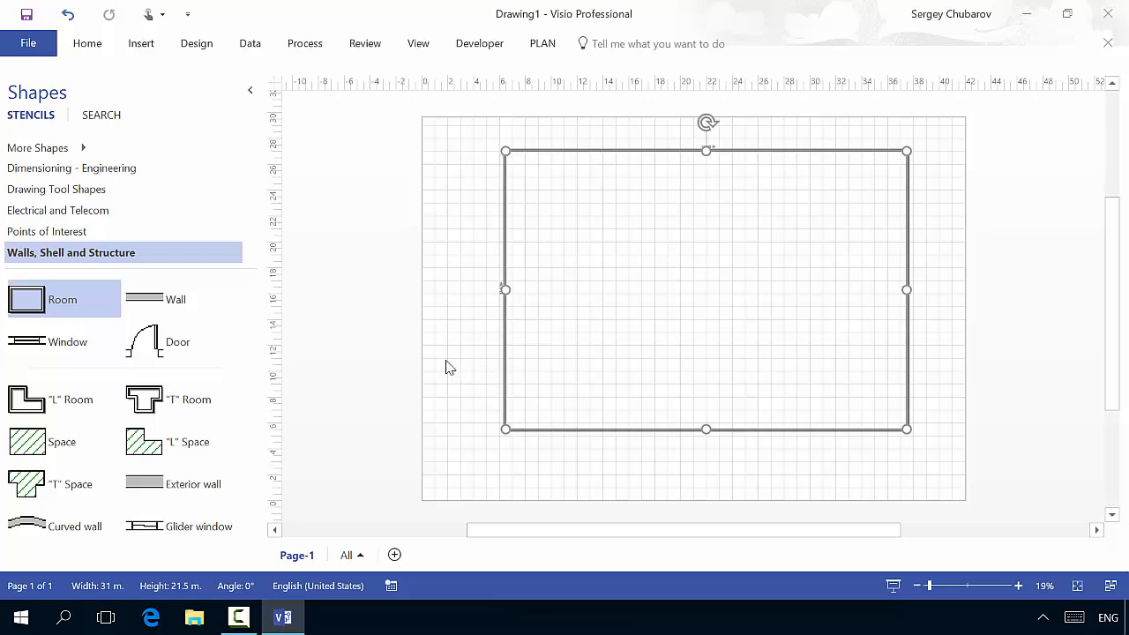
- Add a horizontal interior wall about 9.5 m long, glued to the room's left wall near mid-height
left_click(146, 303)
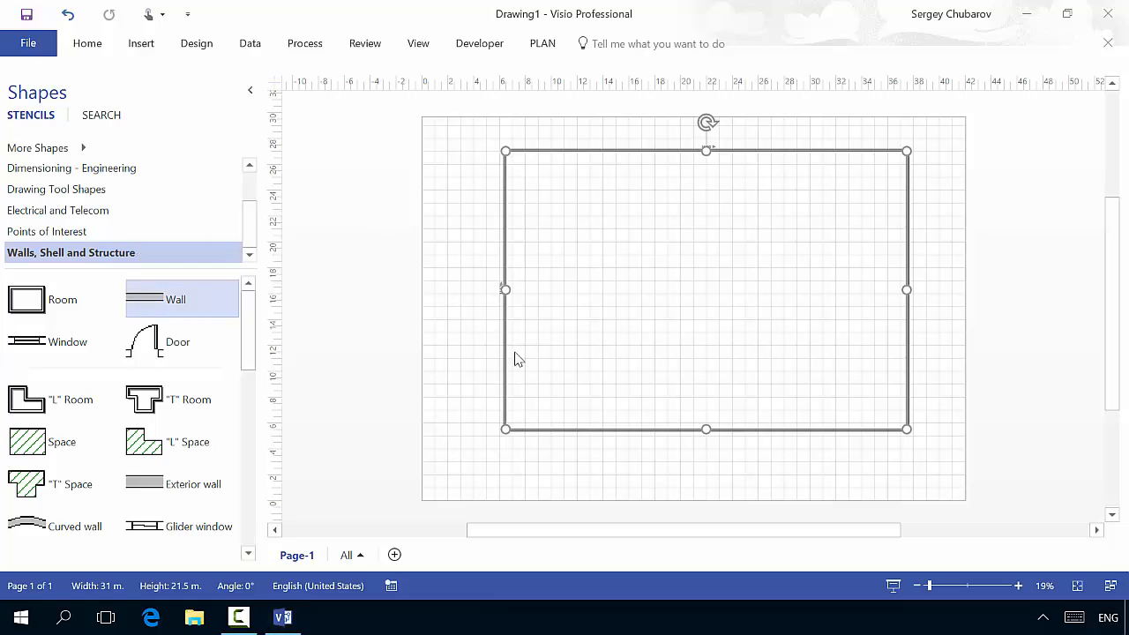
mouse_move(186, 308)
left_mouse_down()
mouse_move(479, 294)
mouse_move(549, 226)
mouse_move(521, 246)
left_mouse_up()
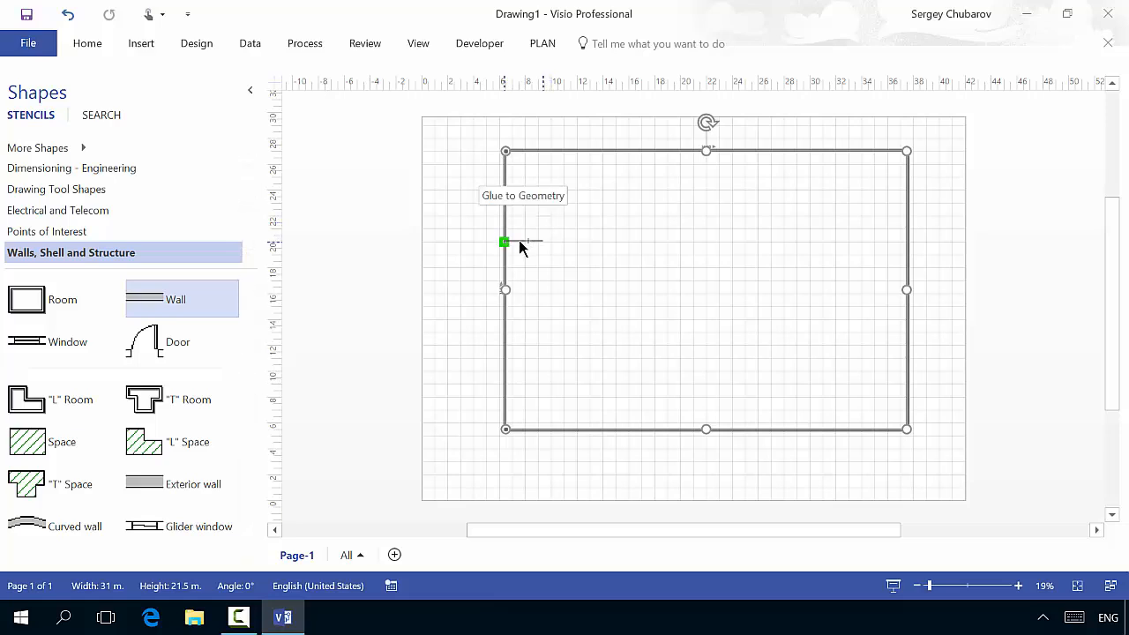
left_click_drag(520, 247, 627, 279)
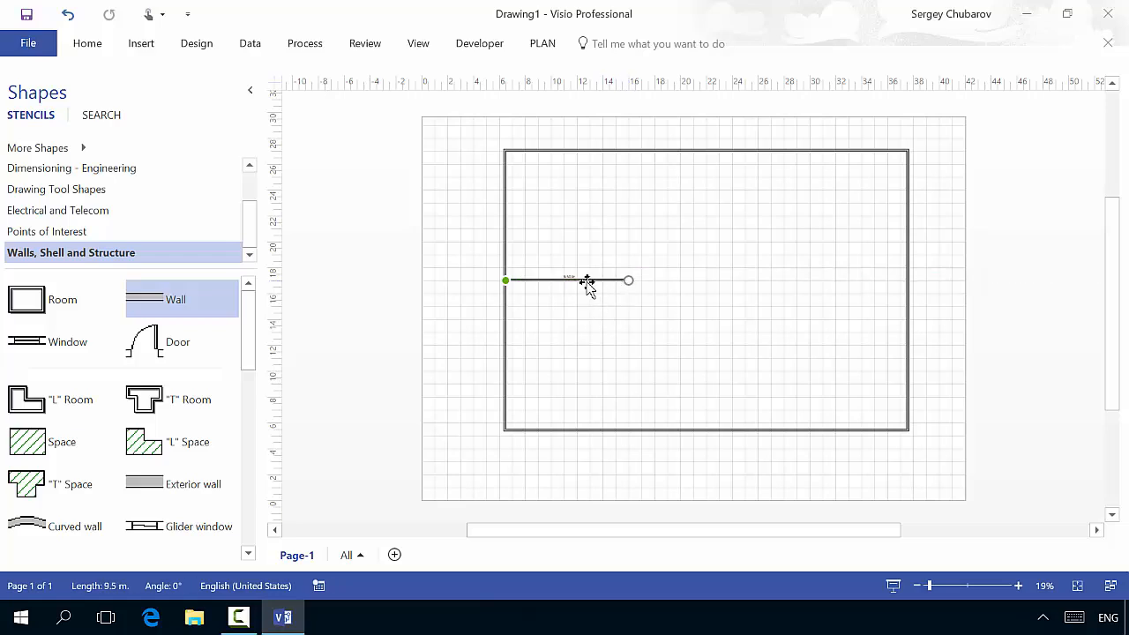
key("Escape")
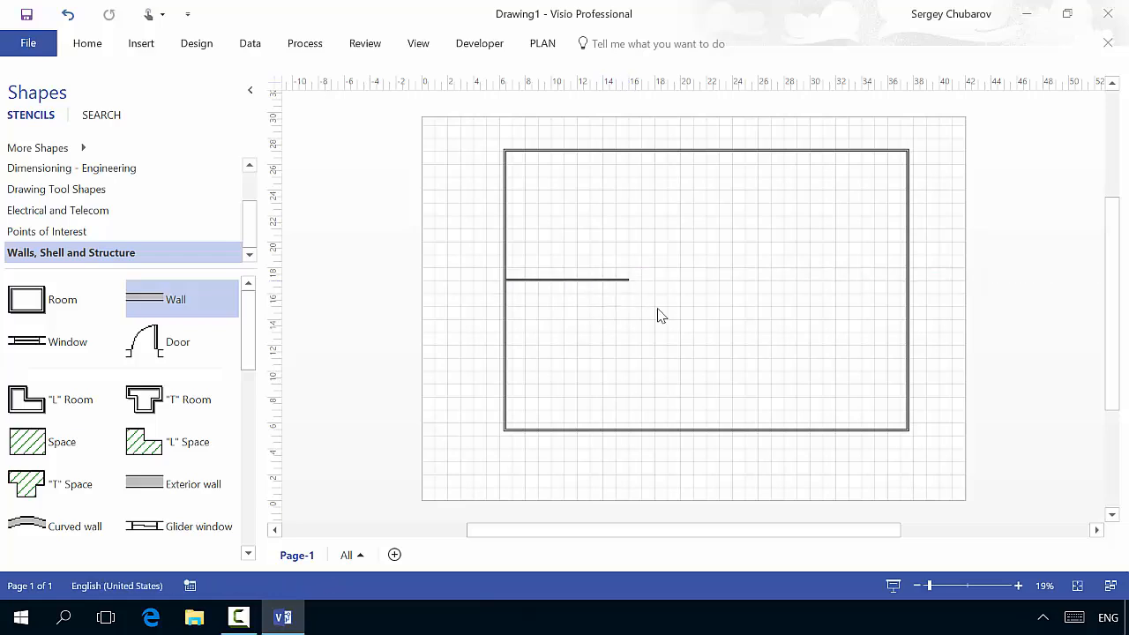
- Duplicate the horizontal interior wall and glue the copy to the room's right wall at the same height, about 9.35 m long
key("ctrl+d")
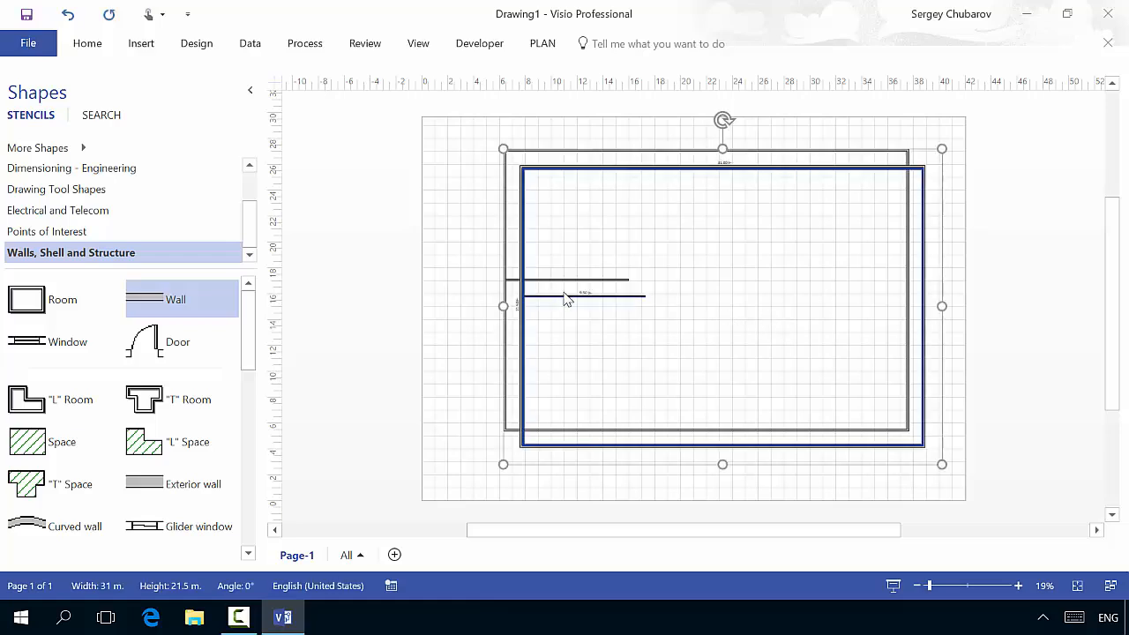
key("ctrl+z")
left_click(568, 281)
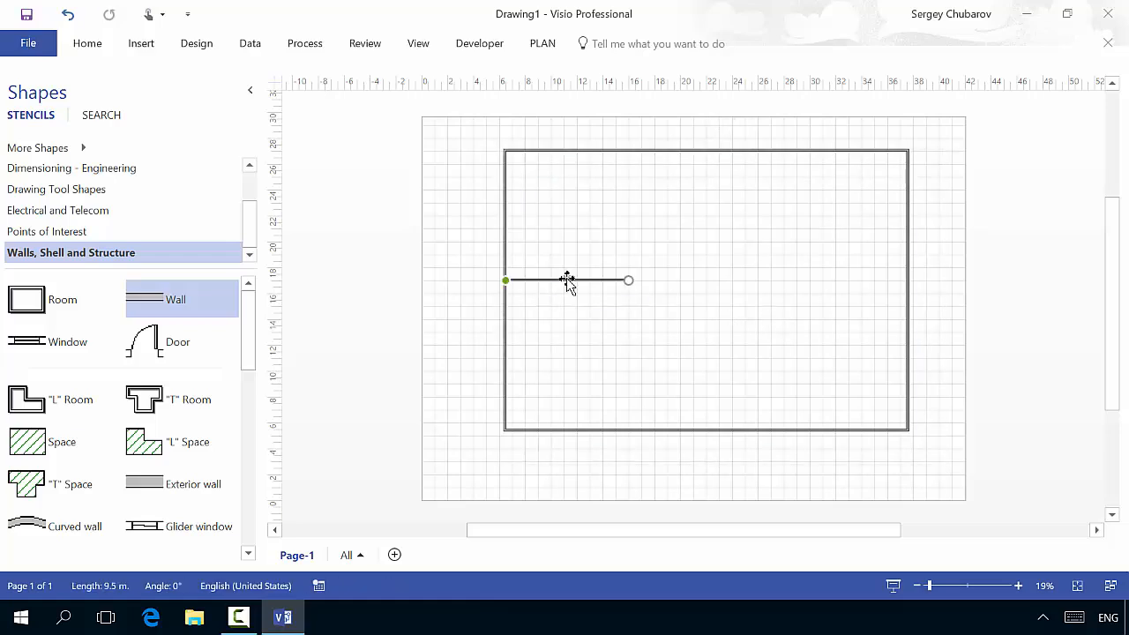
key("ctrl+d")
left_click_drag(597, 299, 860, 283)
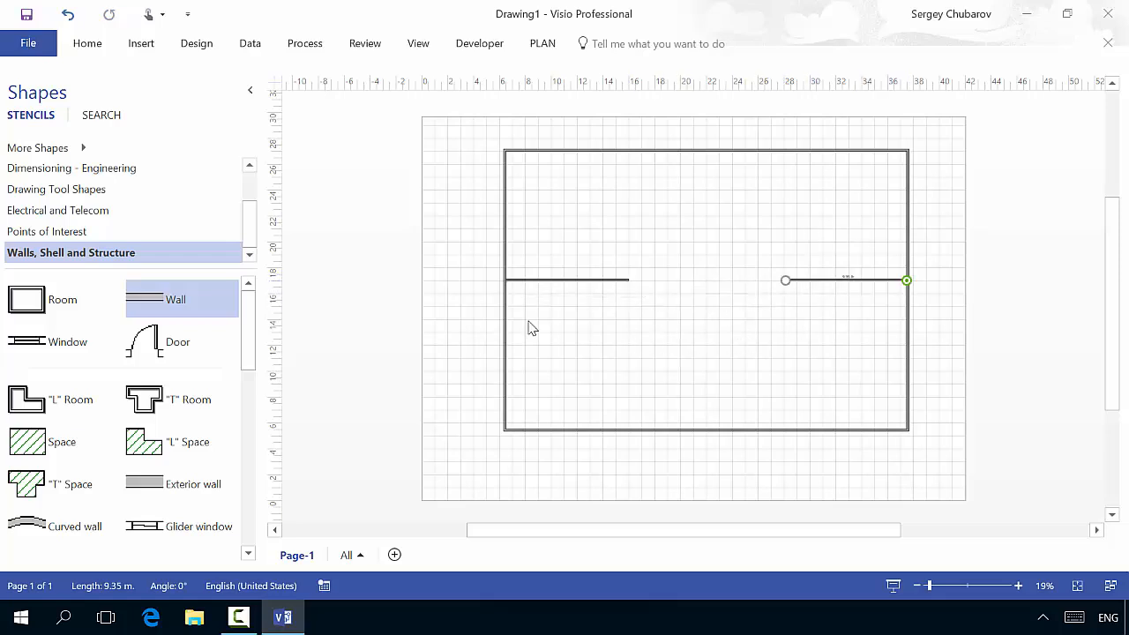
- Add a vertical wall about 10 m long from the room's upper wall down to the free end of the left interior wall
left_click_drag(226, 305, 588, 315)
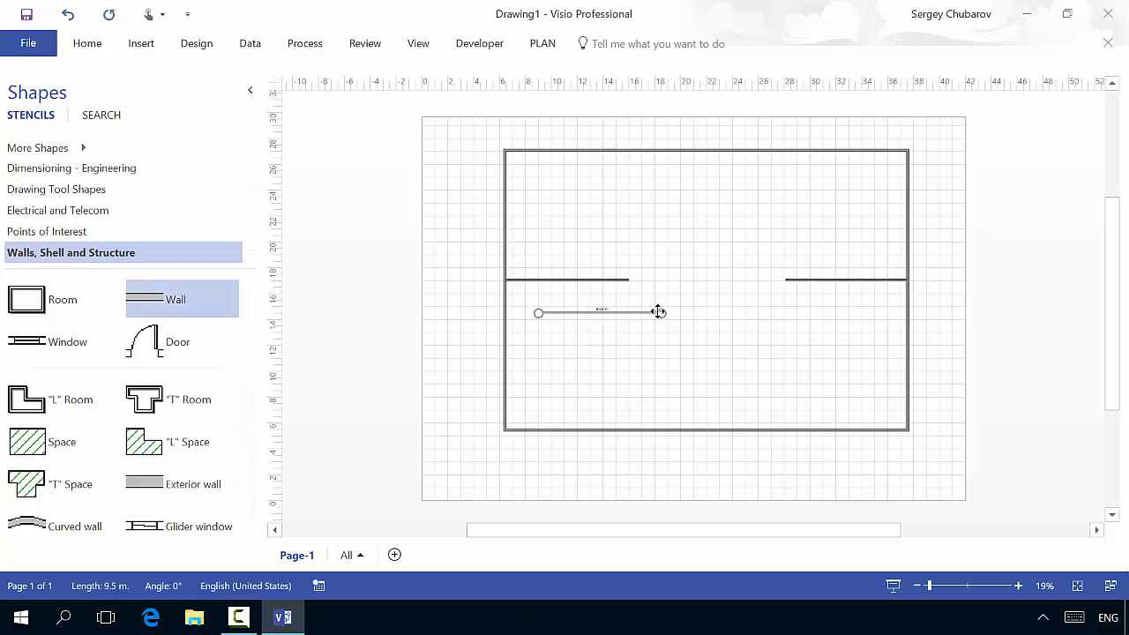
left_click_drag(662, 313, 538, 397)
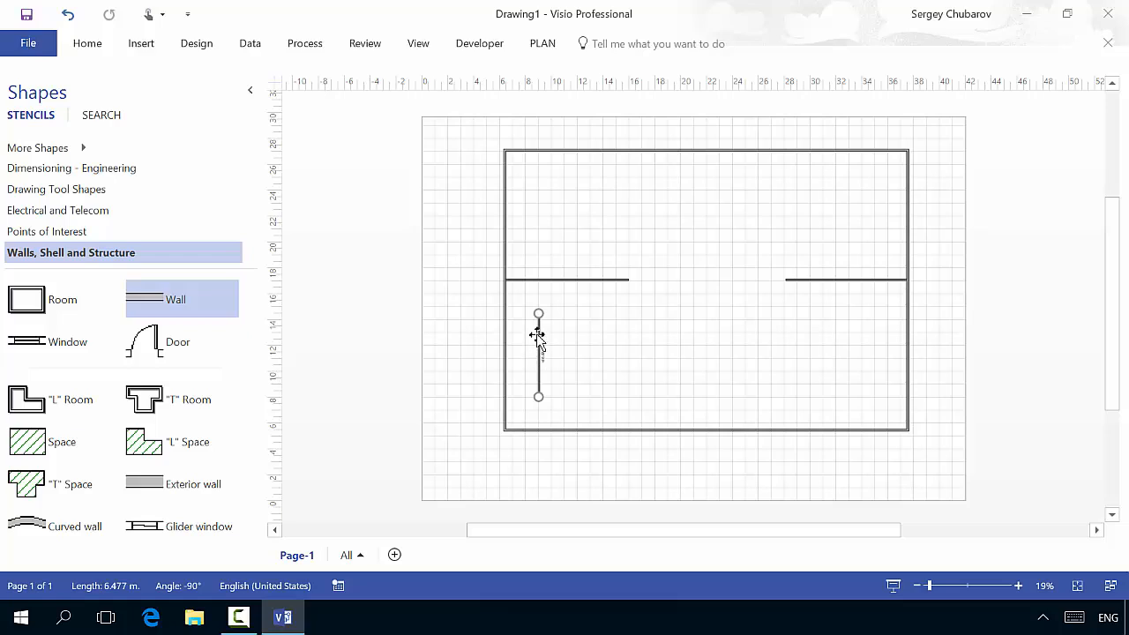
left_click_drag(537, 335, 624, 172)
left_click_drag(628, 238, 628, 280)
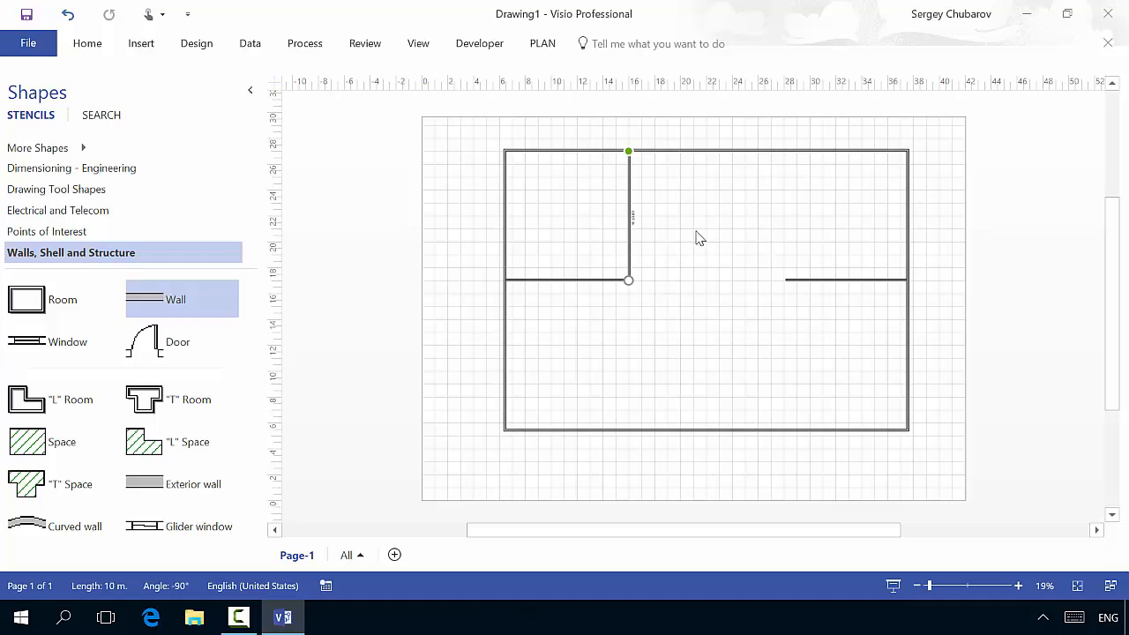
- Copy the vertical wall and place the copy between the room's upper wall and the free end of the right interior wall
key("ctrl+c")
key("ctrl+v")
left_click_drag(648, 213, 786, 198)
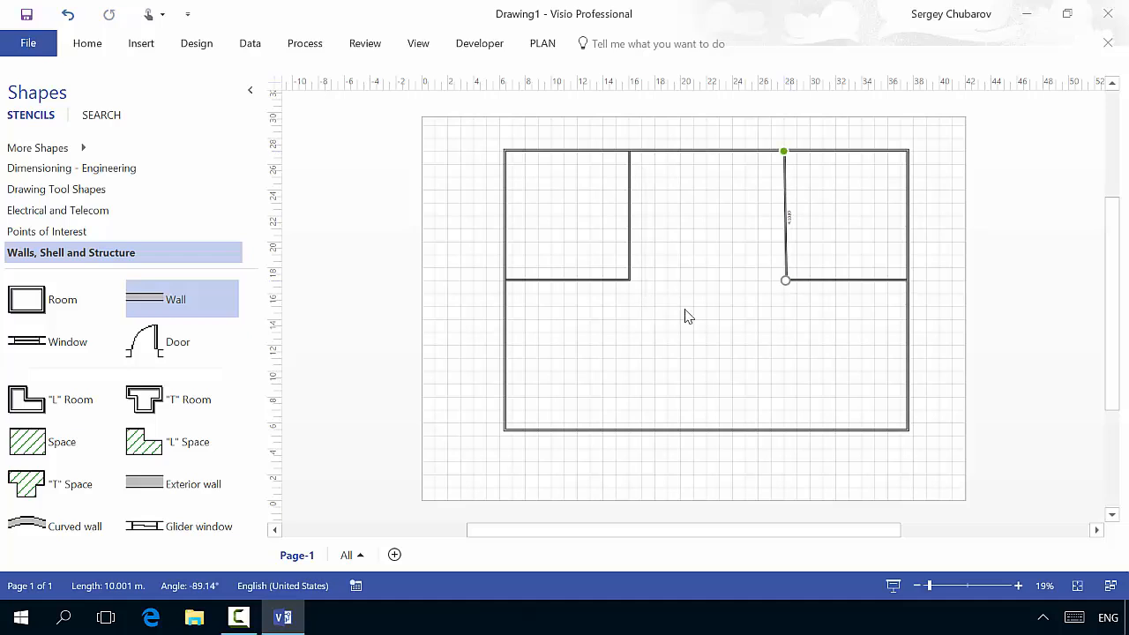
left_click(619, 310)
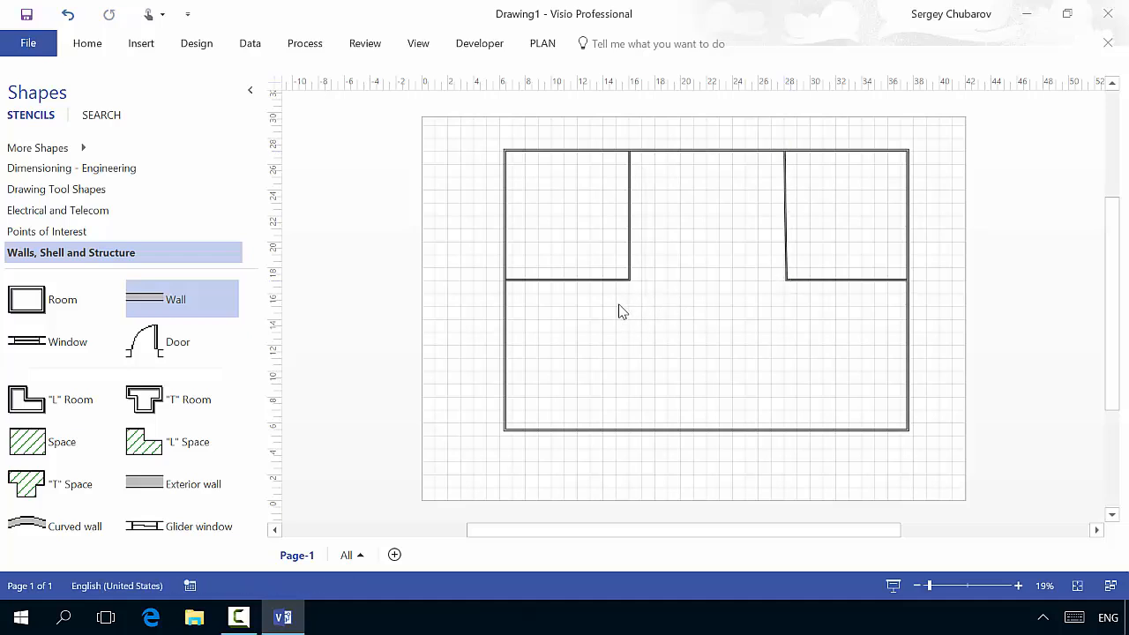
- Paste another vertical wall and fit it, about 11.5 m long, from the left interior wall's free end to the room's lower wall
key("ctrl+v")
left_click_drag(662, 252, 628, 342)
left_click_drag(624, 411, 628, 429)
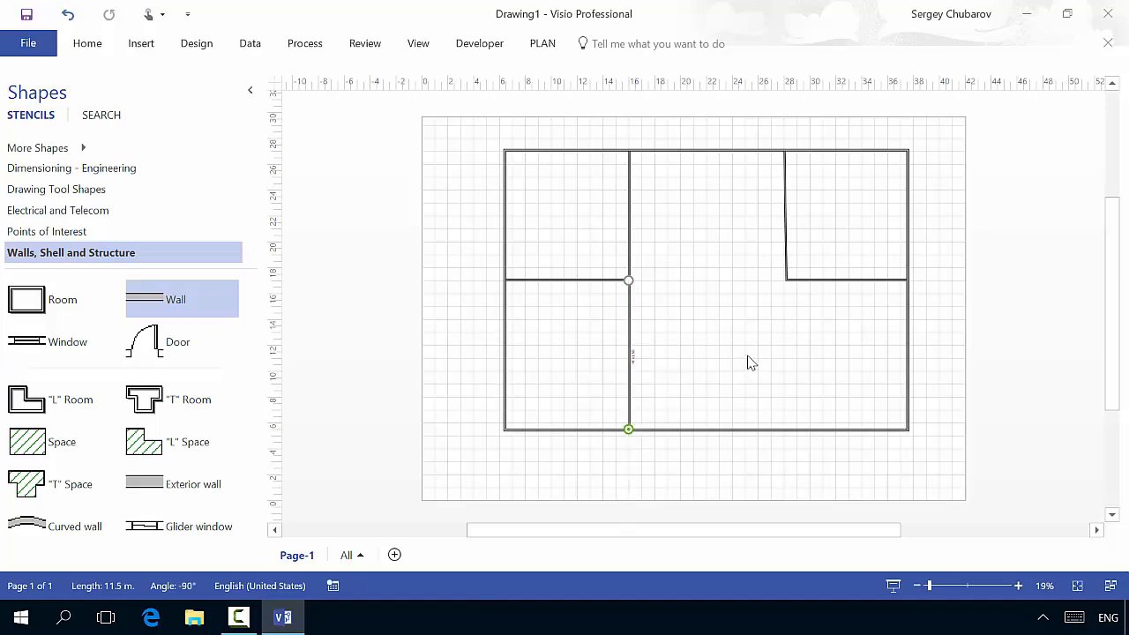
- Paste another vertical wall and fit it from the right interior wall's free end down to the room's lower wall
key("ctrl+z")
key("ctrl+z")
key("ctrl+z")
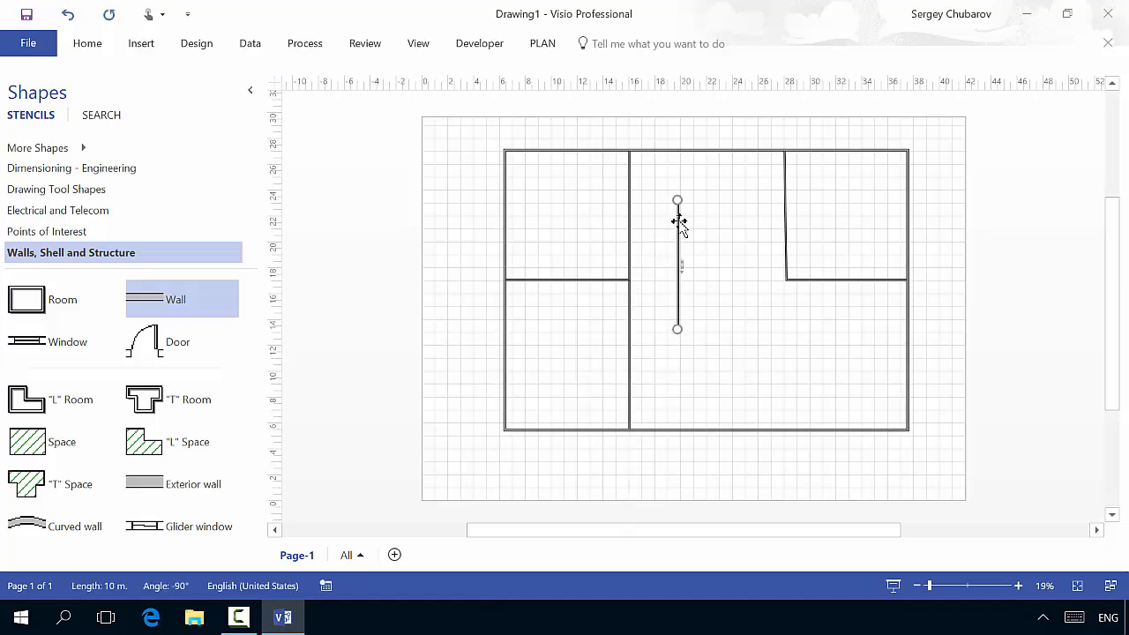
left_click_drag(678, 240, 785, 310)
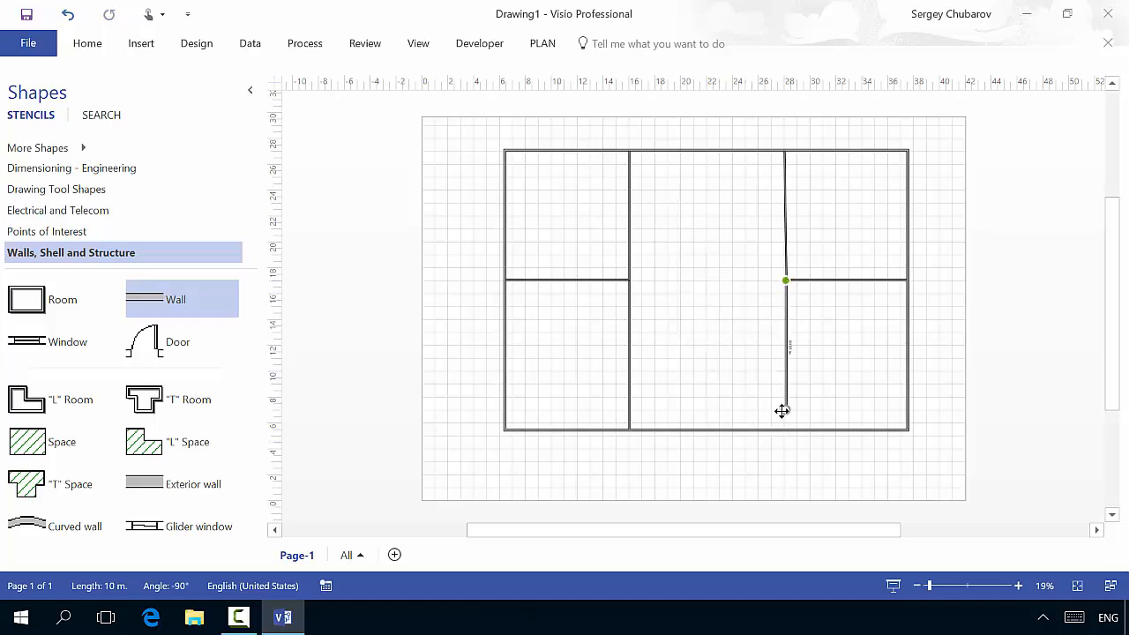
left_click_drag(782, 411, 784, 429)
left_click(804, 303)
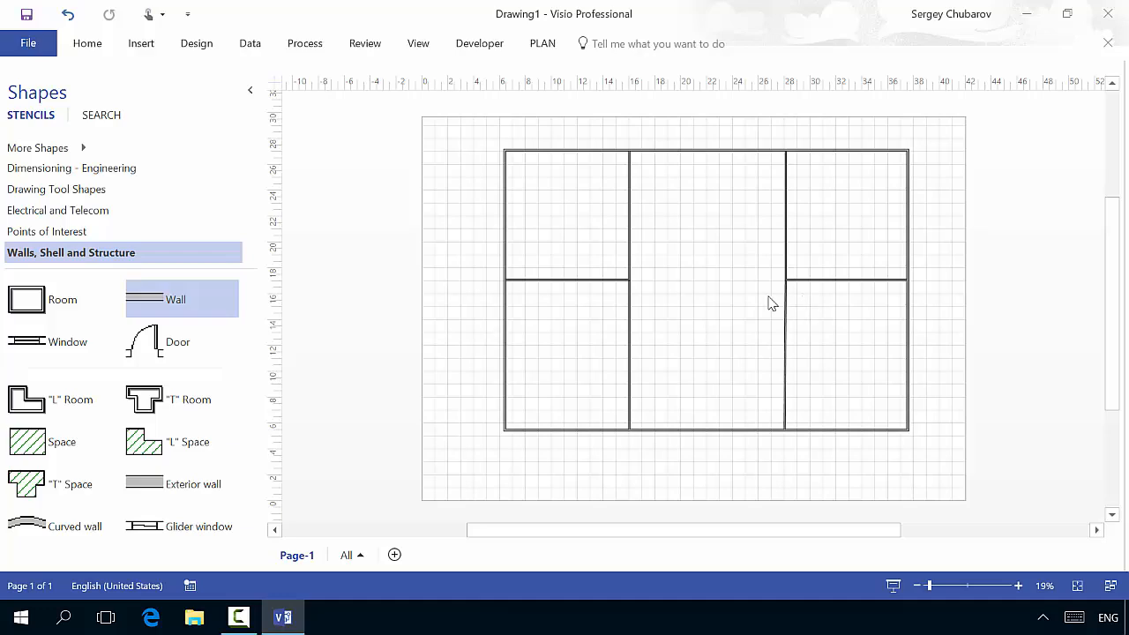
- Place two doors in the left vertical partition, one above and one below the horizontal wall, opening into the left-hand rooms
scroll(325, 307, "left", 2)
left_click(154, 343)
left_click_drag(153, 345, 696, 243)
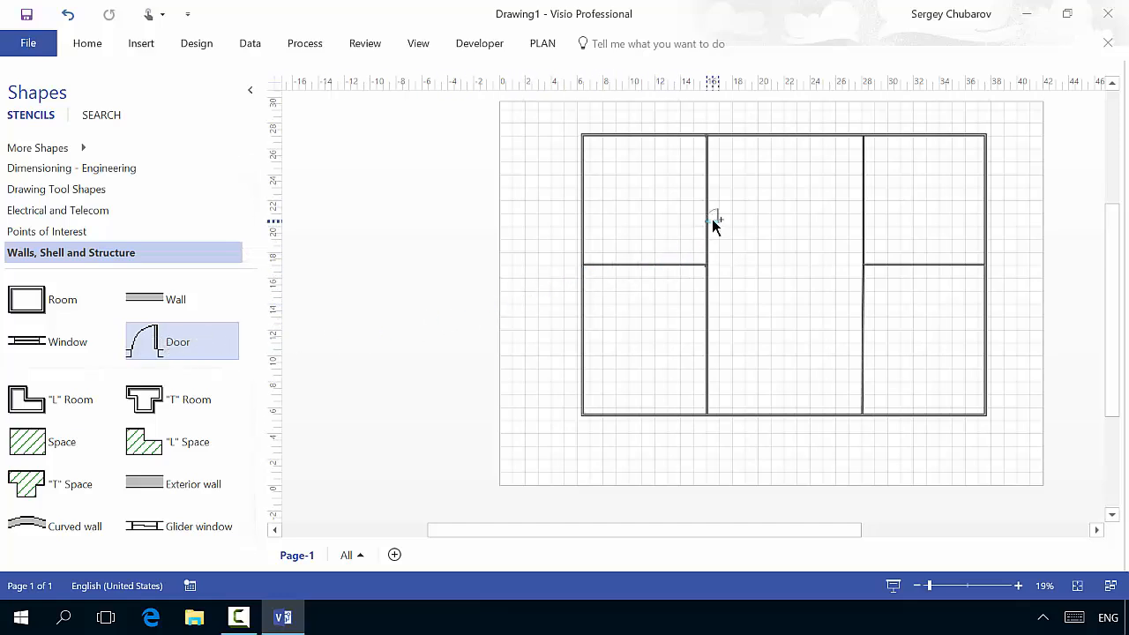
left_click_drag(711, 219, 711, 218)
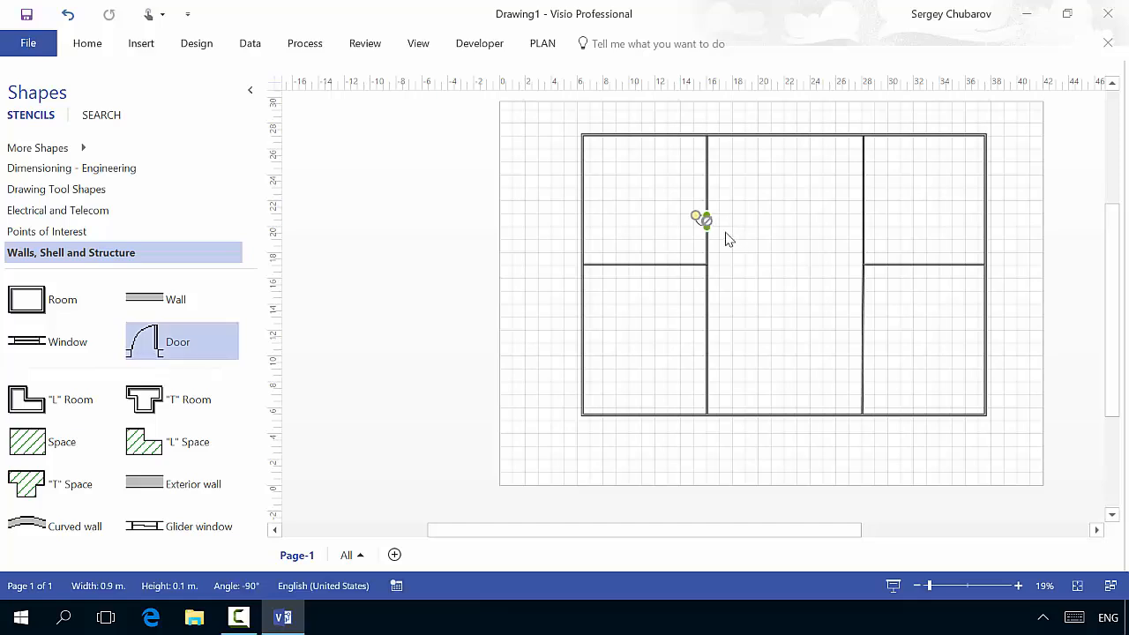
left_click(773, 328)
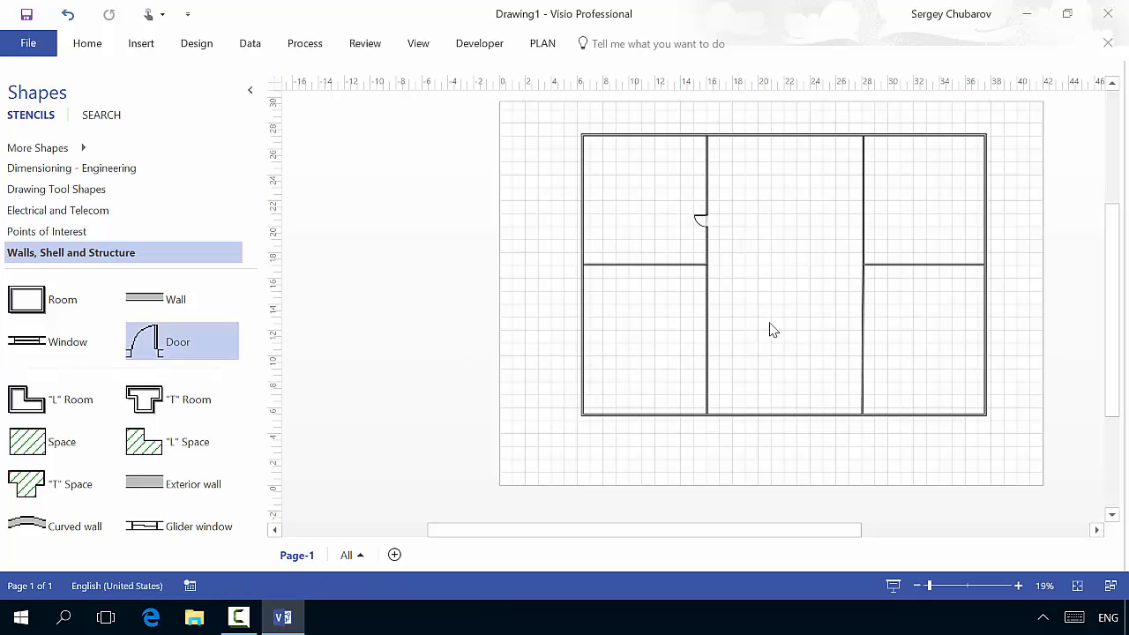
left_click_drag(197, 348, 704, 299)
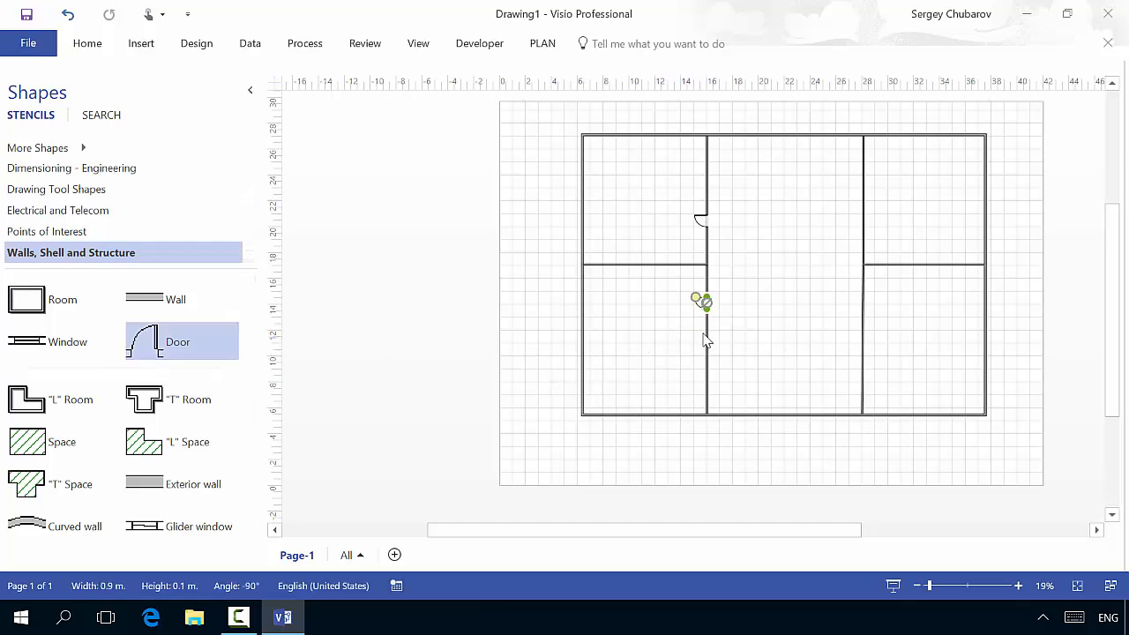
left_click(754, 380)
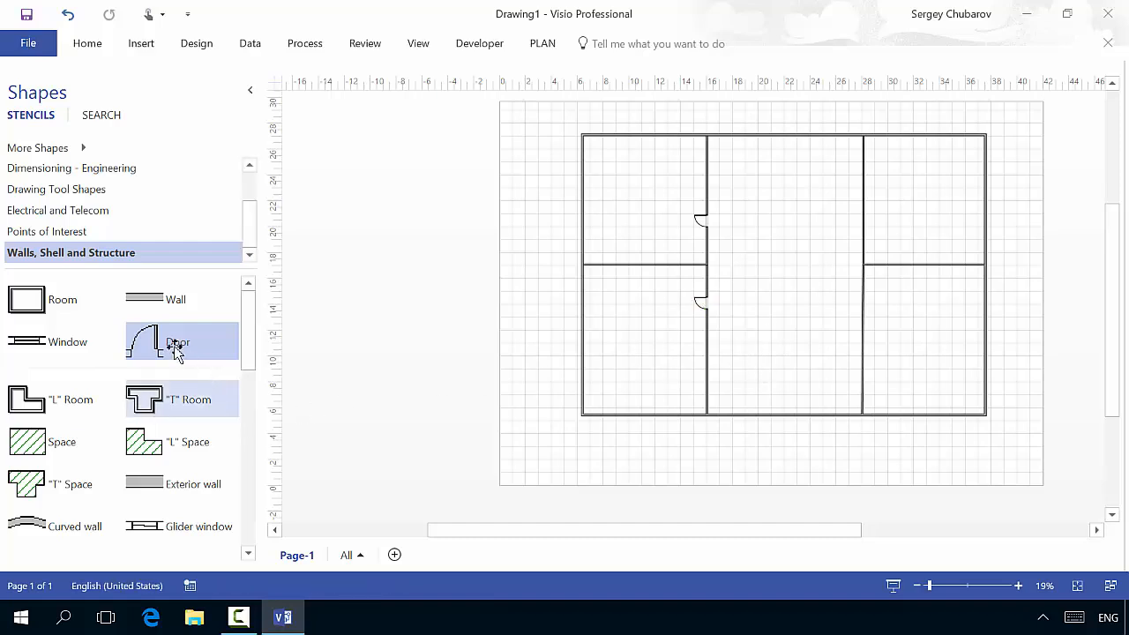
- Place two doors in the right vertical partition, below and above the horizontal wall, both opening into the right-hand rooms
left_click_drag(176, 353, 869, 306)
left_click(802, 357)
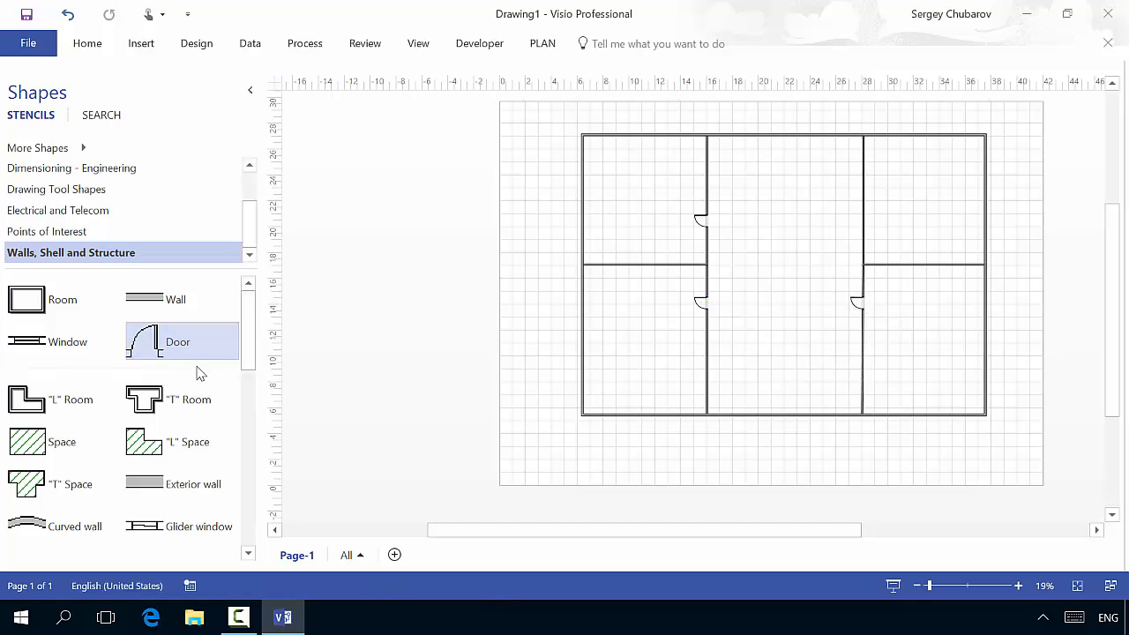
left_click_drag(184, 354, 874, 221)
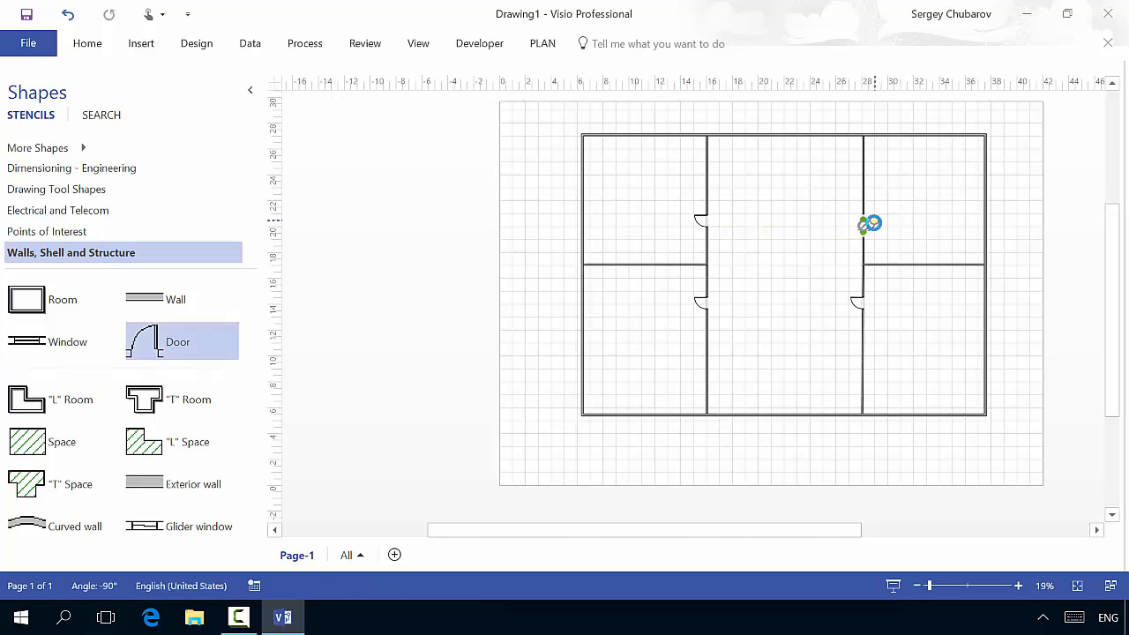
left_click(806, 259)
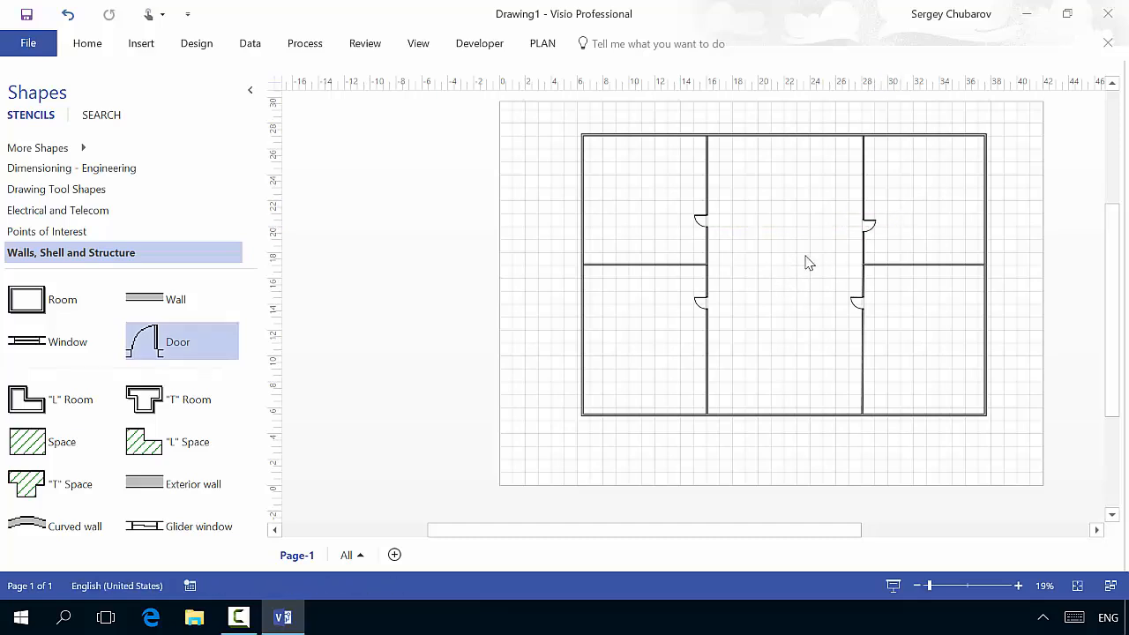
left_click(852, 299)
left_click(529, 112)
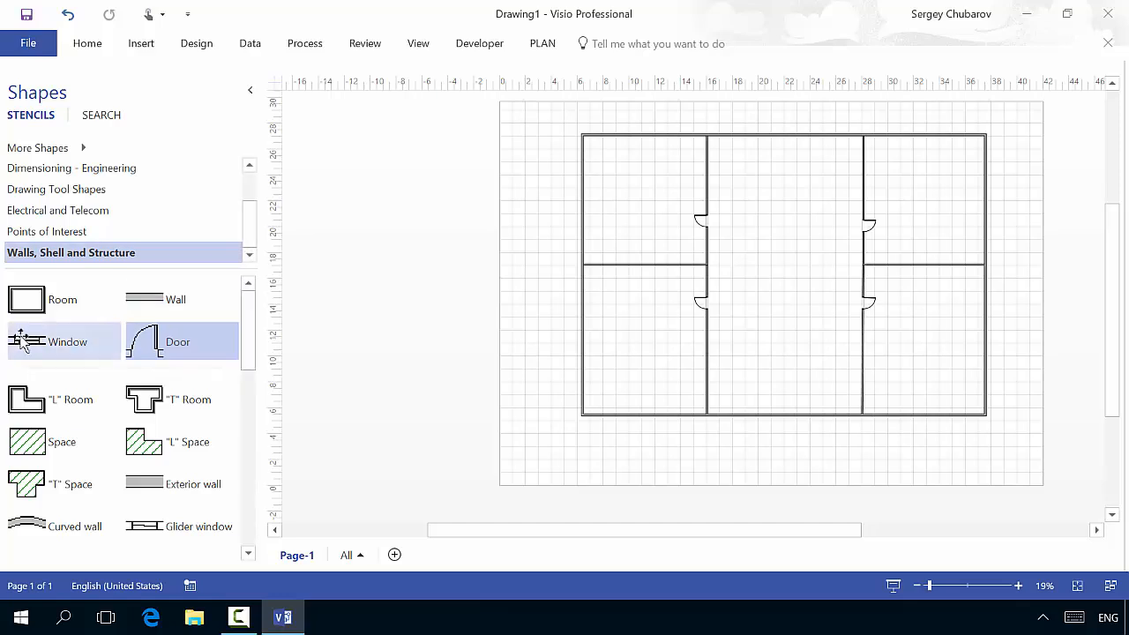
- Add two windows in the upper outer wall of the middle room and widen each to about 1.8 m
left_click_drag(22, 342, 748, 139)
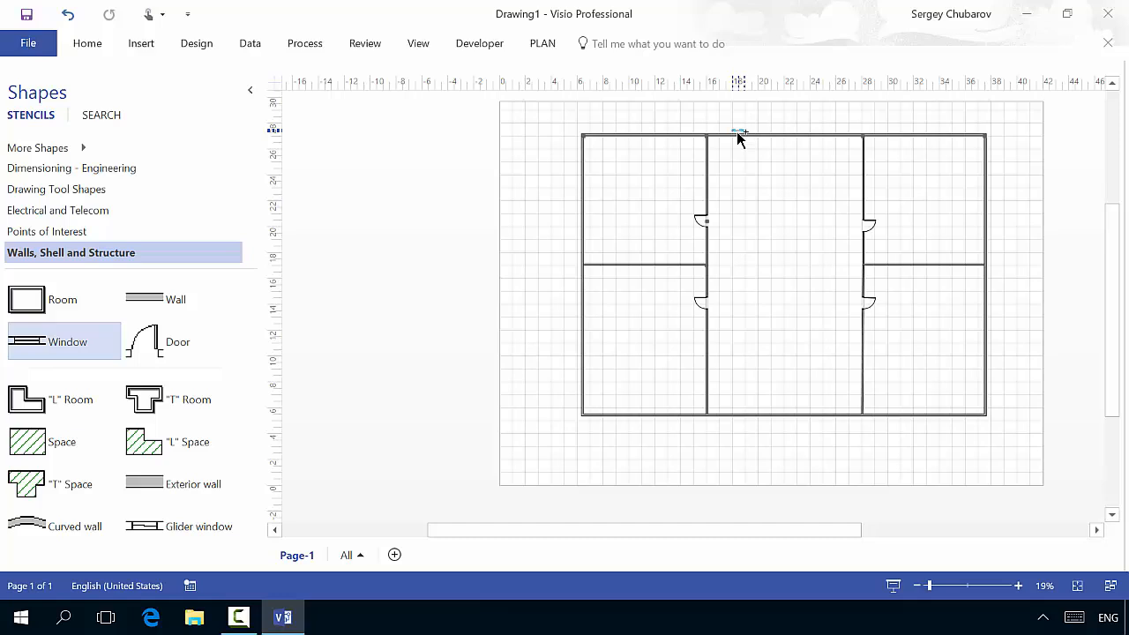
left_click_drag(737, 131, 736, 131)
left_click(773, 200)
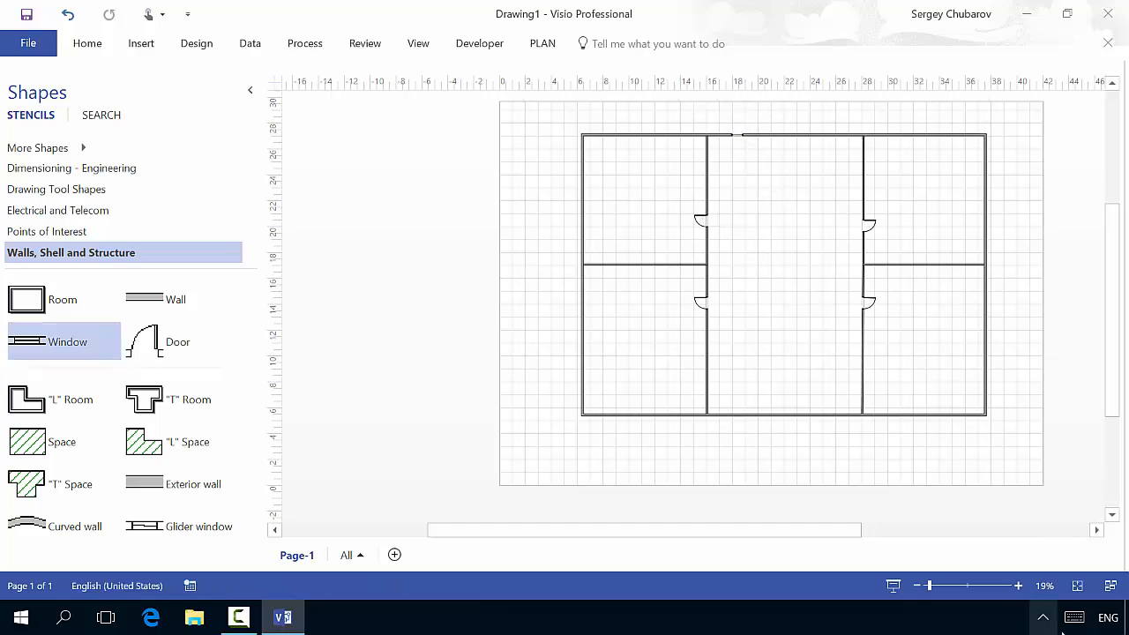
left_click(1018, 586)
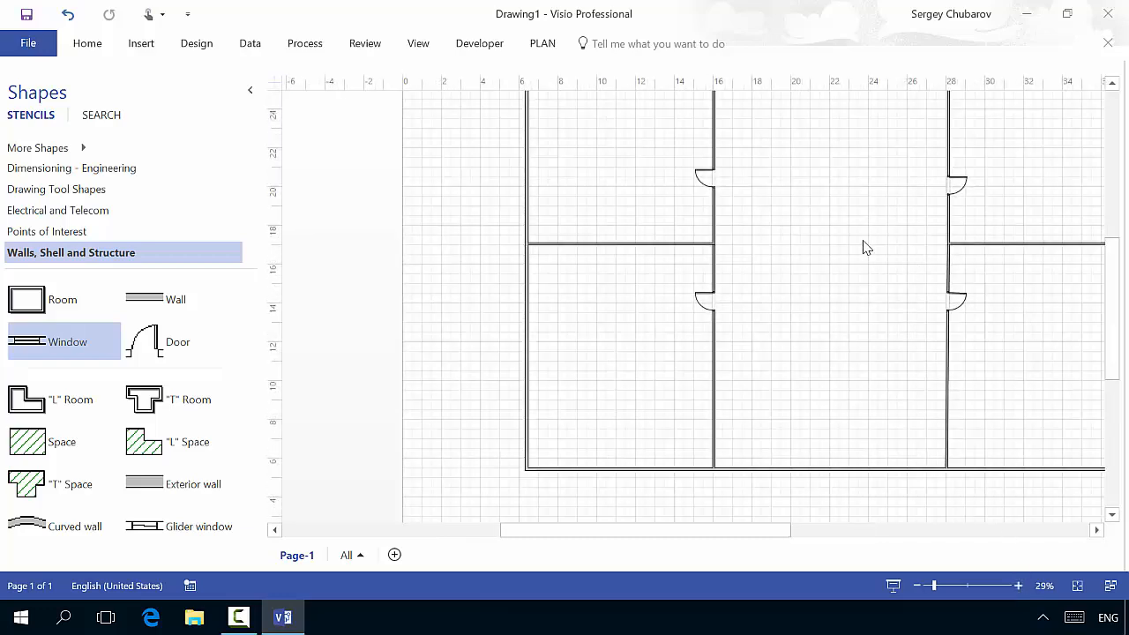
scroll(820, 222, "up", 3)
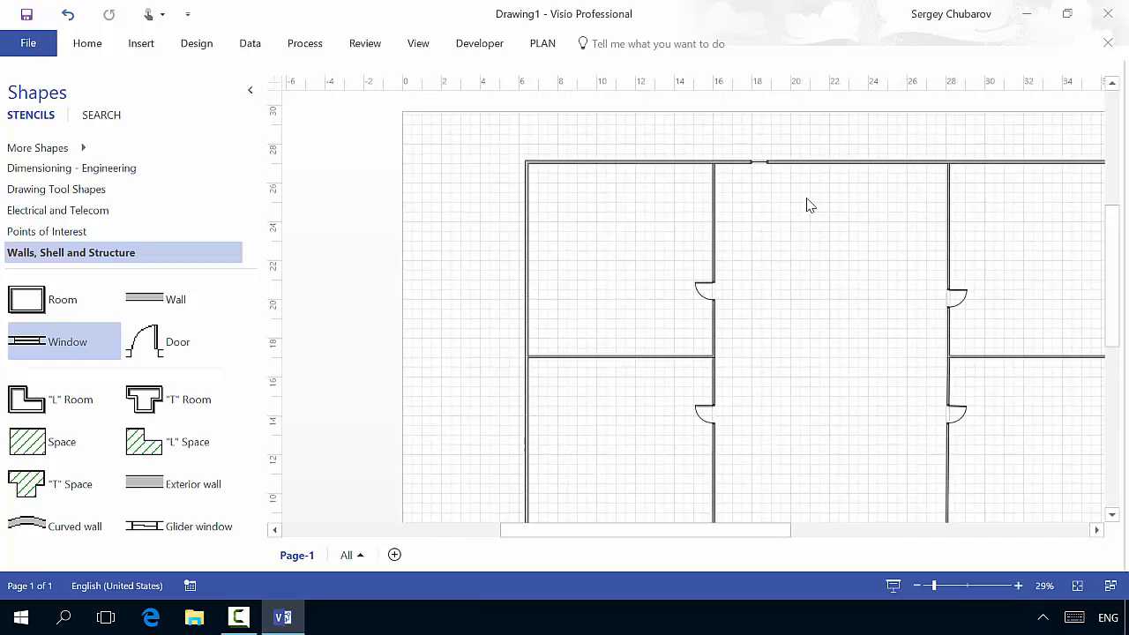
left_click(761, 166)
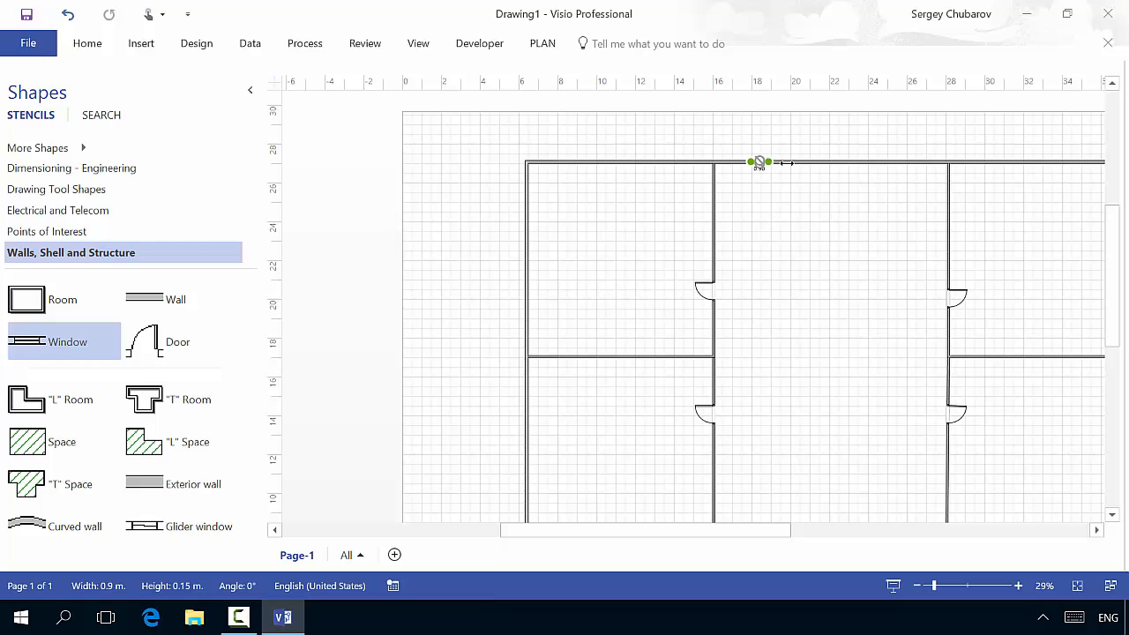
left_click_drag(768, 162, 787, 162)
left_click(784, 221)
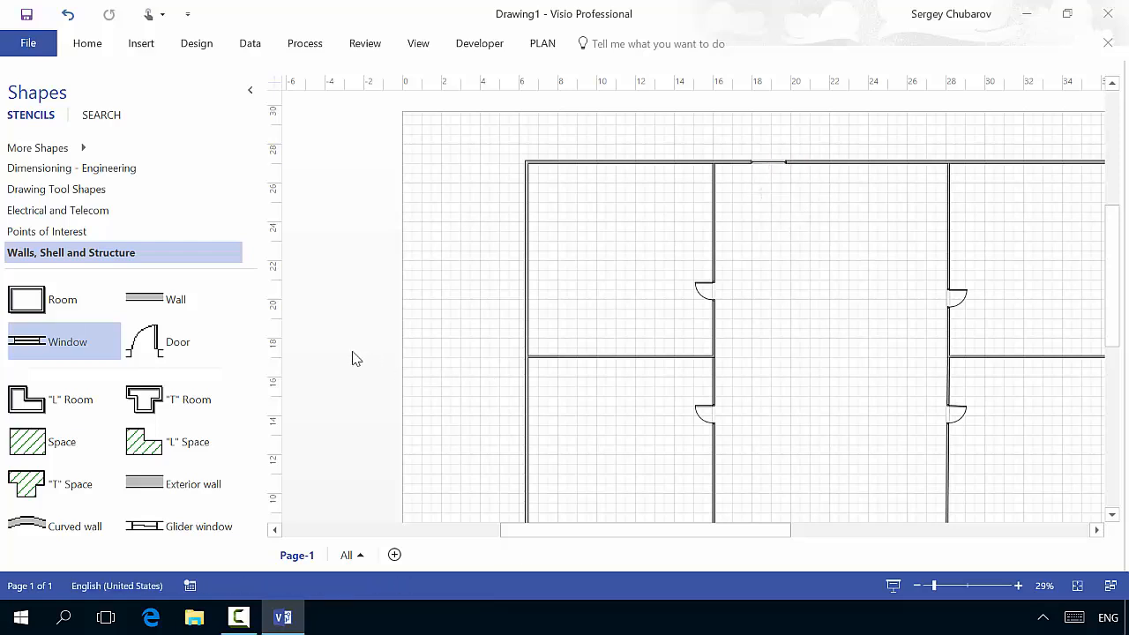
left_click_drag(31, 351, 898, 159)
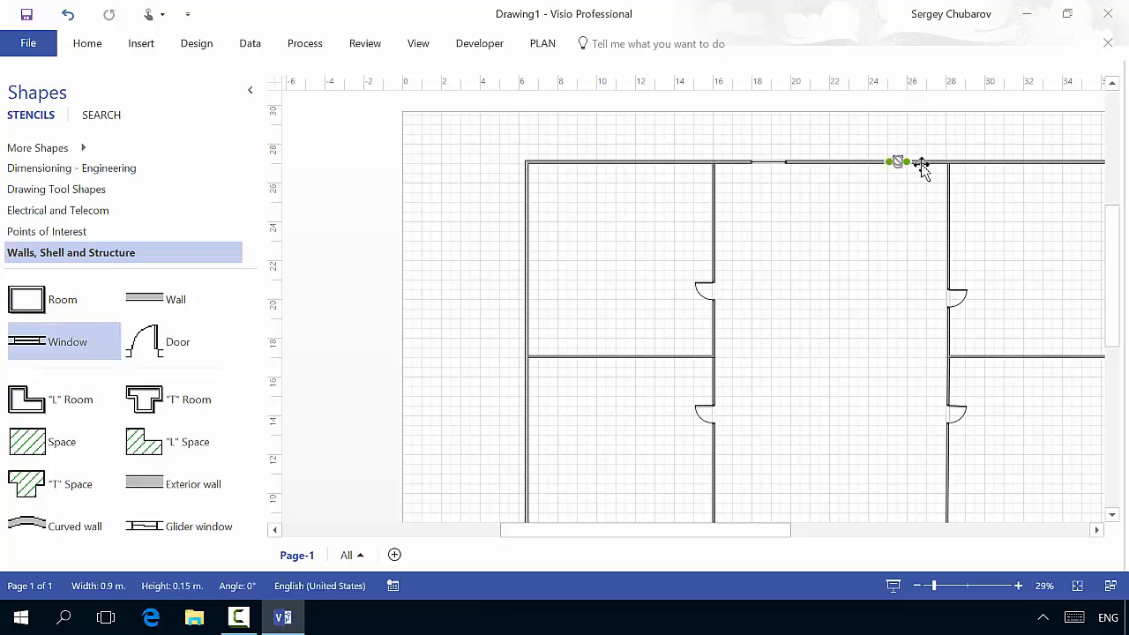
left_click(882, 244)
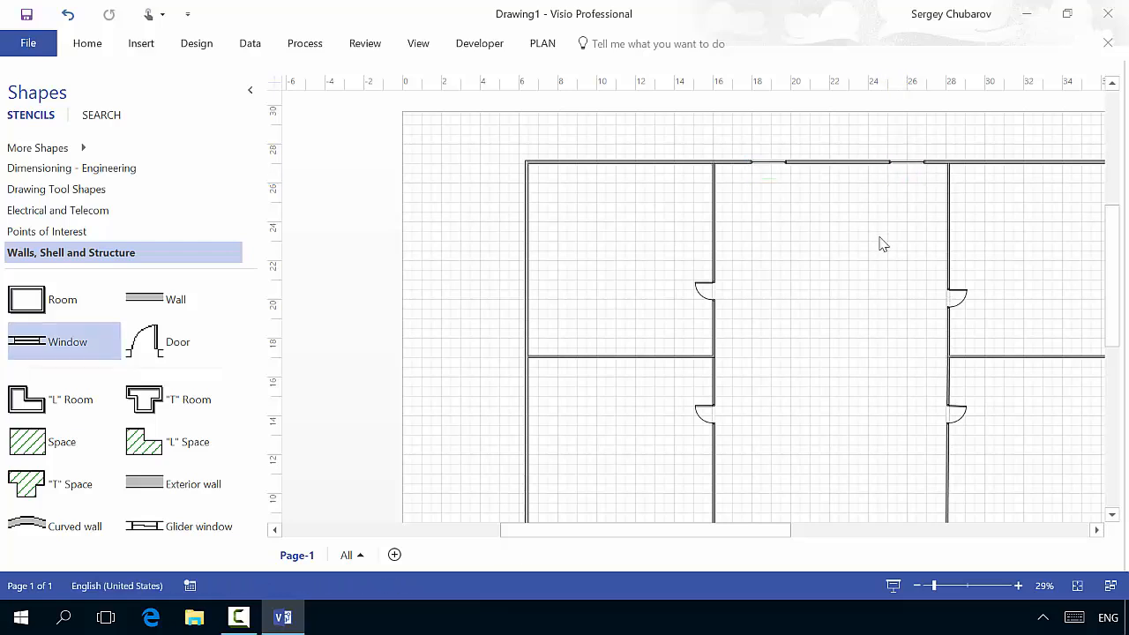
- Place four 0.9 m windows along the left outer wall, two in each left-hand room
left_click_drag(71, 345, 526, 268)
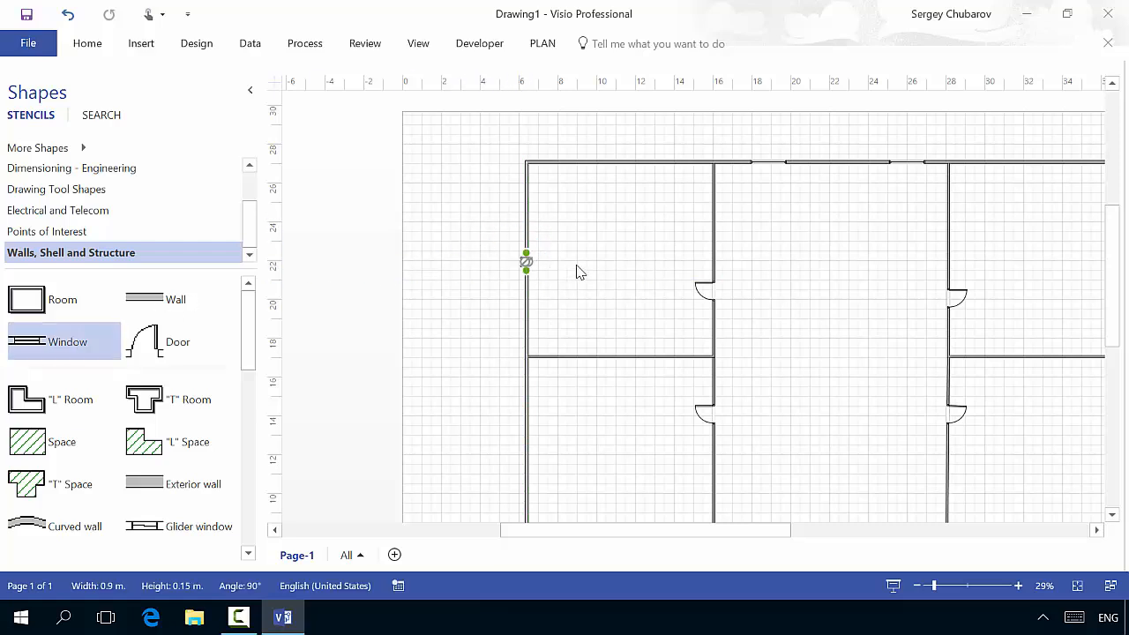
left_click(580, 272)
left_click(527, 257)
left_click_drag(76, 345, 526, 203)
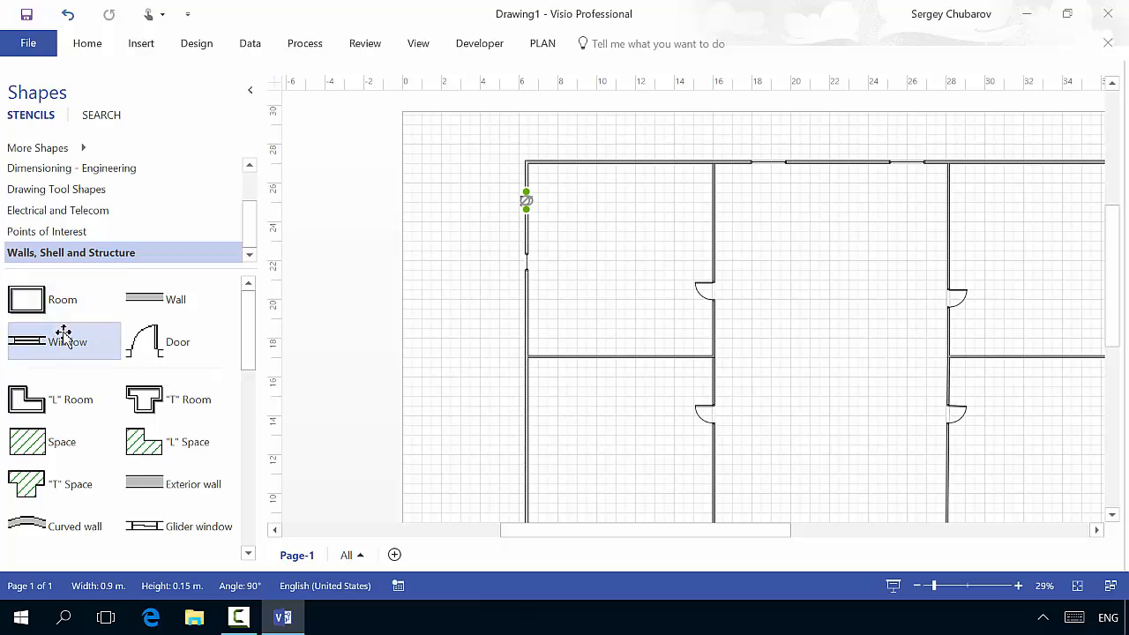
left_click_drag(63, 330, 526, 416)
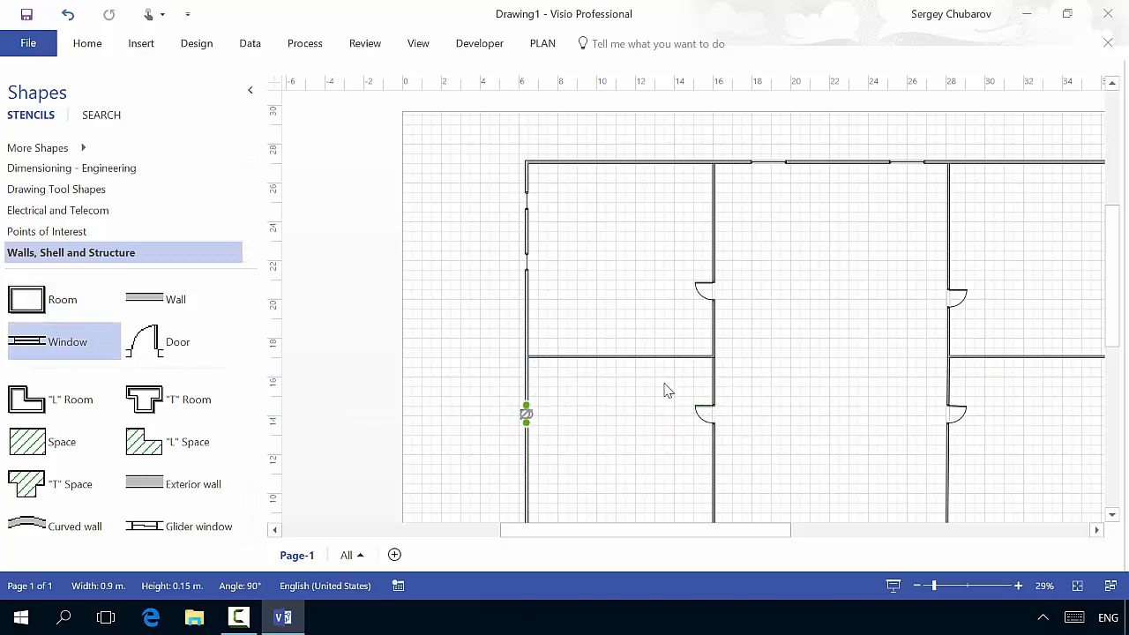
scroll(521, 405, "down", 3)
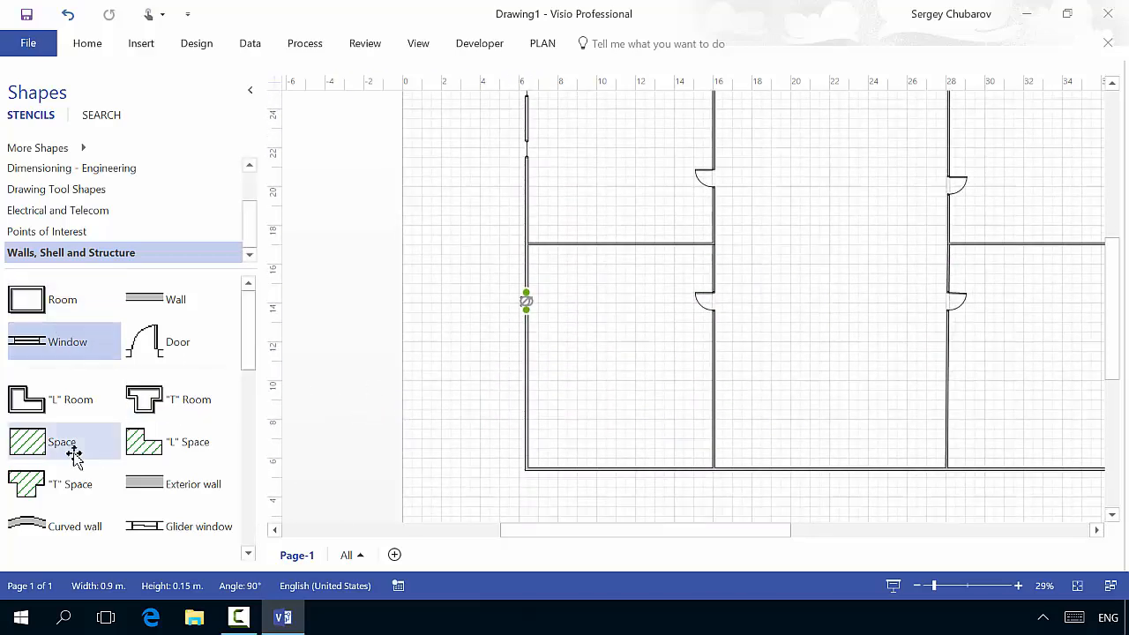
left_click_drag(56, 345, 526, 390)
left_click(597, 430)
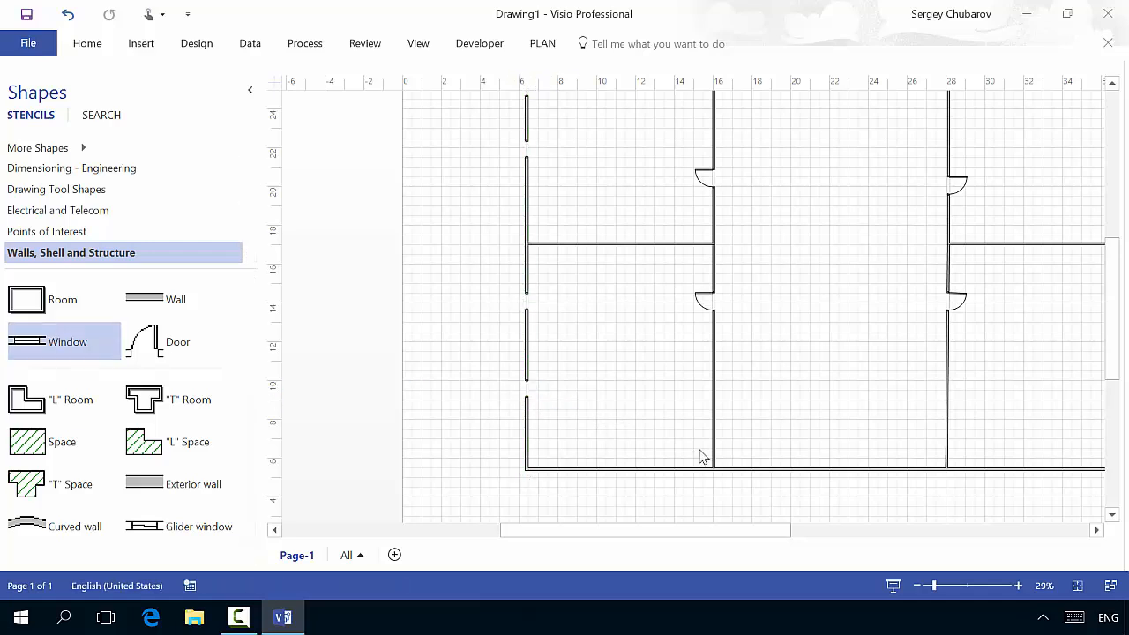
- Place four 0.9 m windows along the right outer wall, two in each right-hand room
left_click_drag(772, 531, 903, 528)
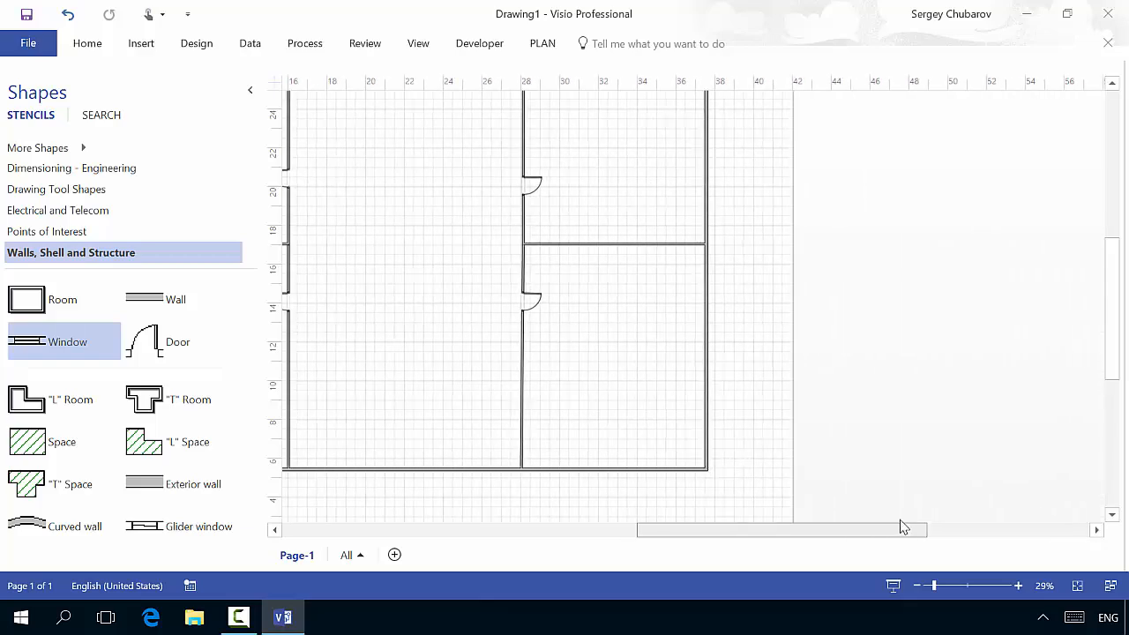
left_click_drag(19, 340, 762, 300)
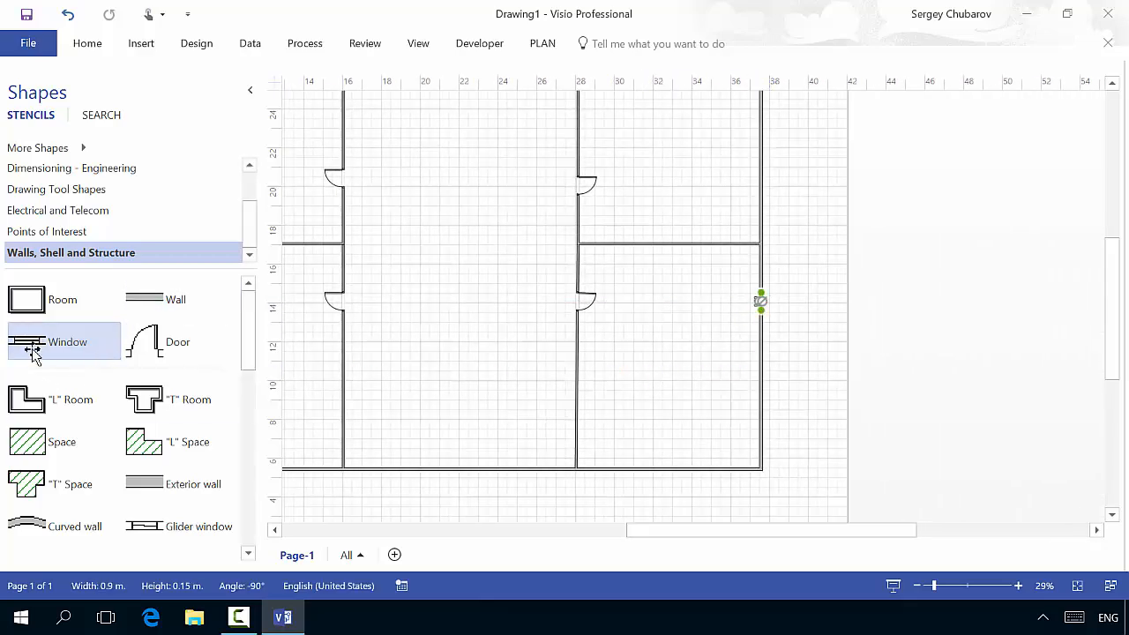
left_click_drag(33, 352, 759, 397)
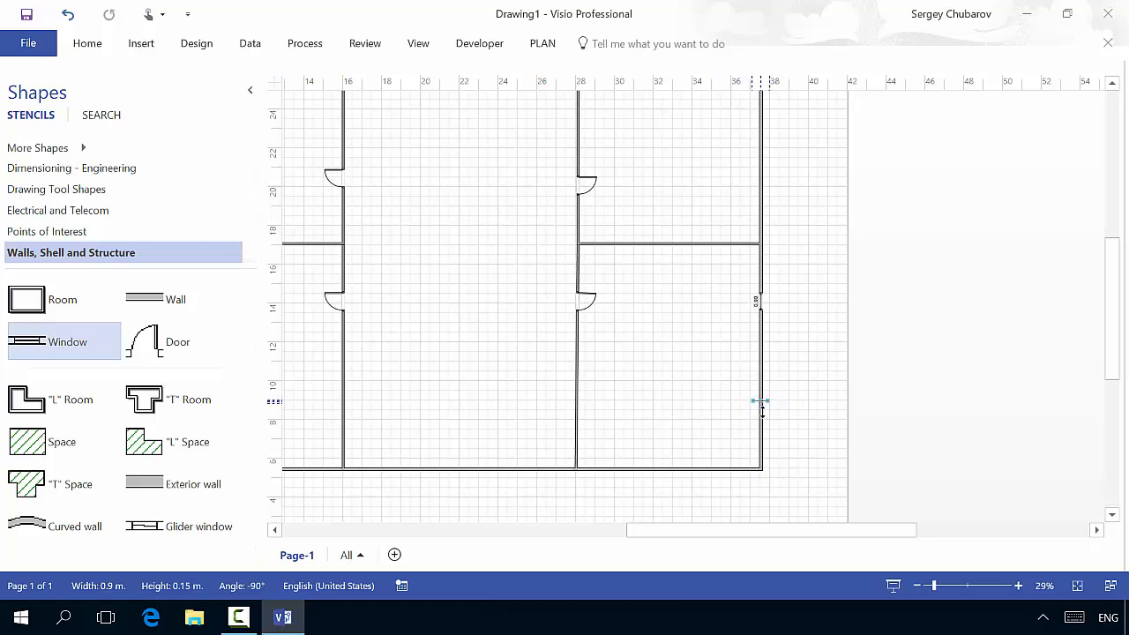
left_click(698, 421)
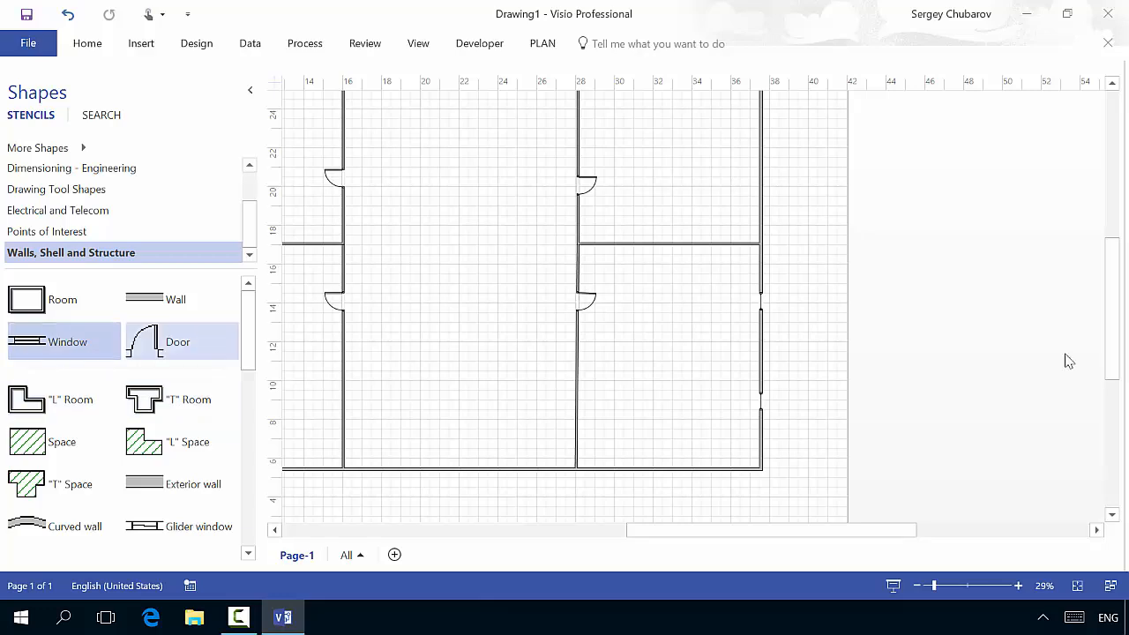
scroll(1119, 326, "up", 5)
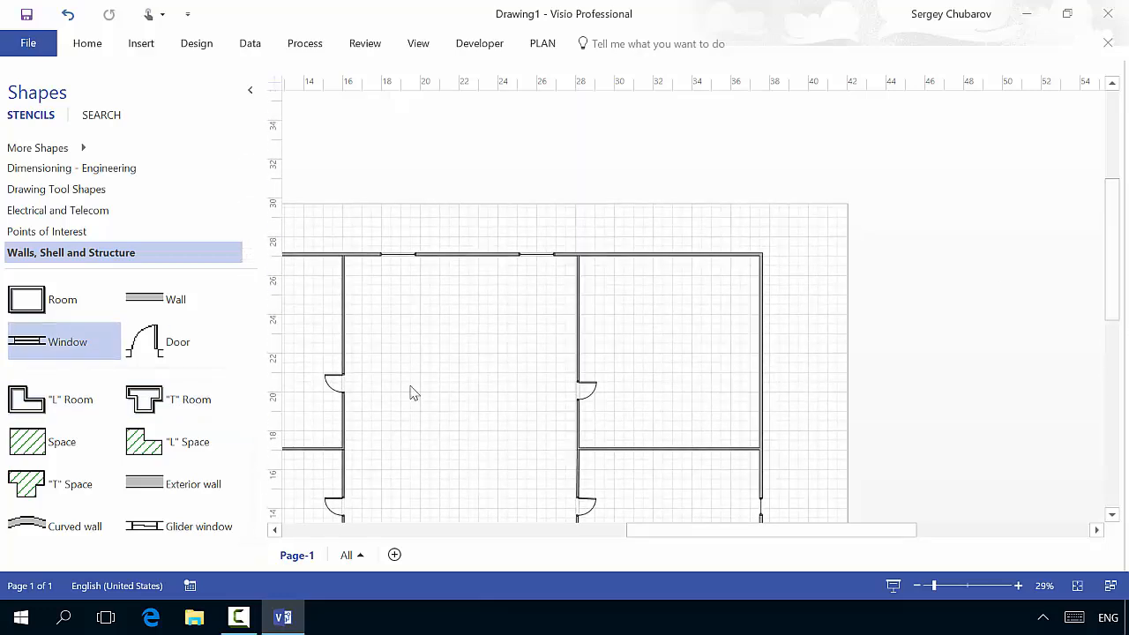
left_click_drag(59, 350, 760, 391)
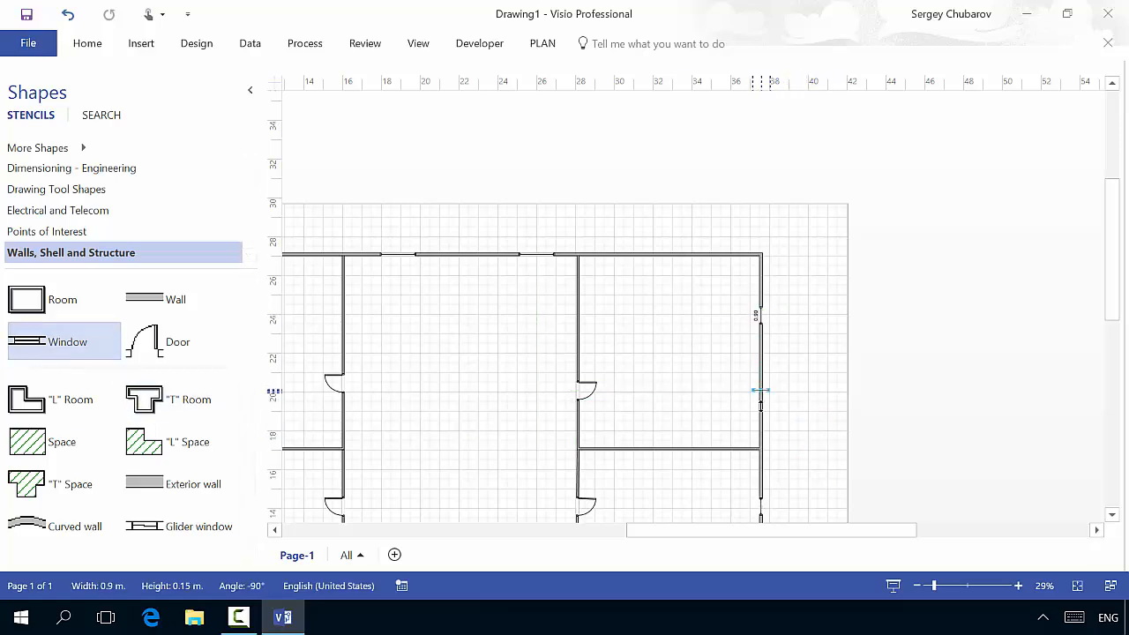
left_click(820, 456)
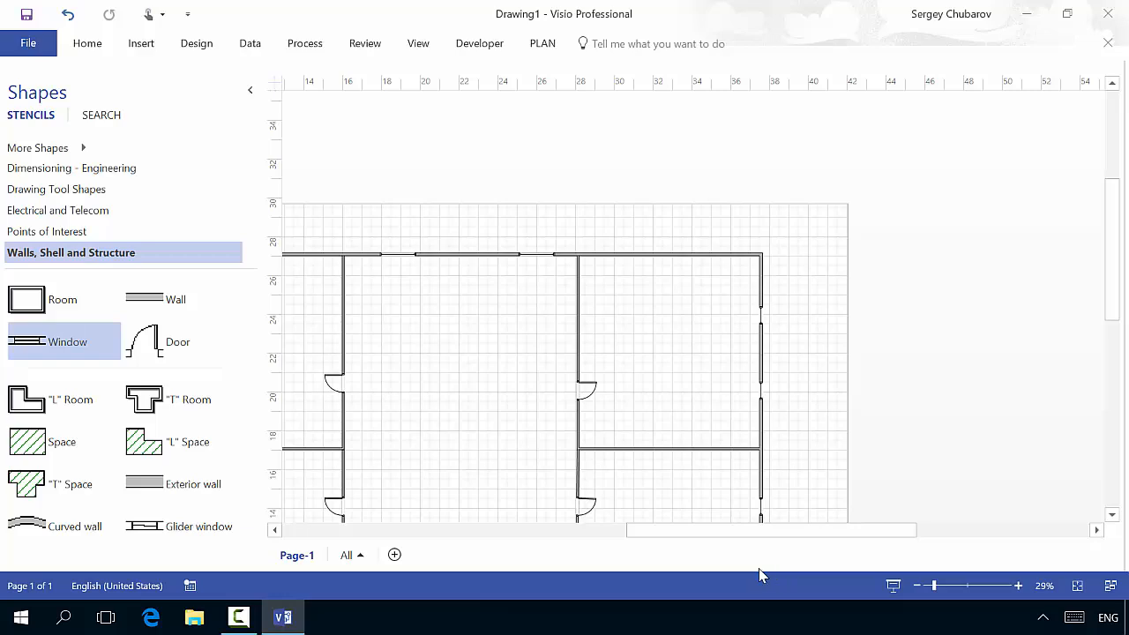
- Add a Double door at the centre of the middle room's lower outer wall, opening outward
left_click_drag(725, 542, 632, 535)
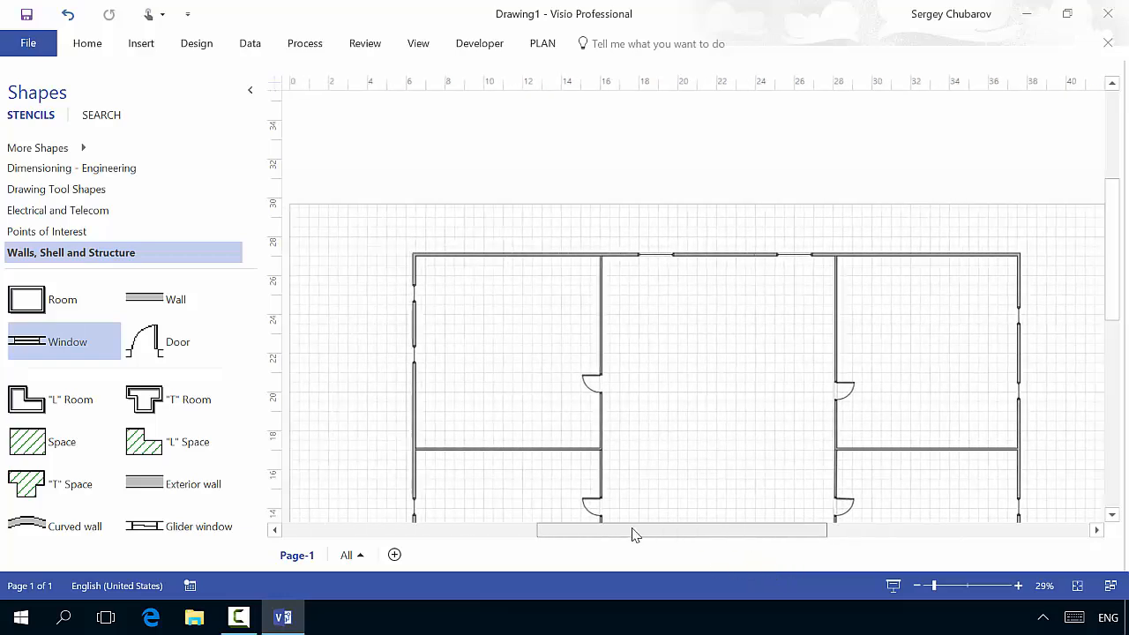
scroll(441, 406, "down", 5)
left_click_drag(250, 324, 247, 359)
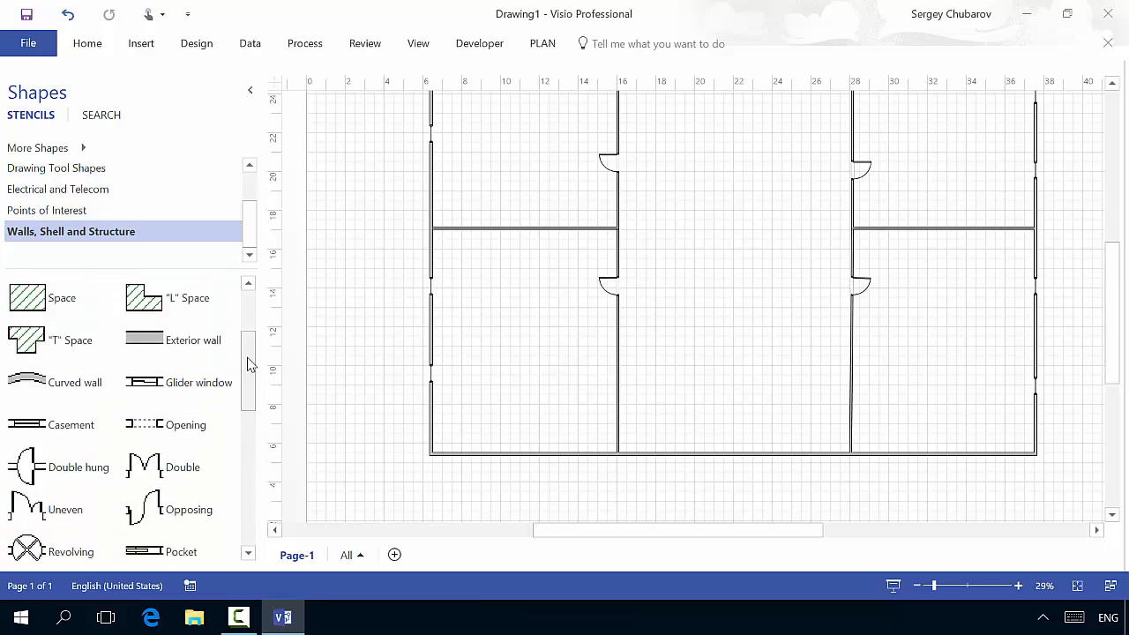
left_click_drag(175, 481, 745, 452)
left_click(818, 504)
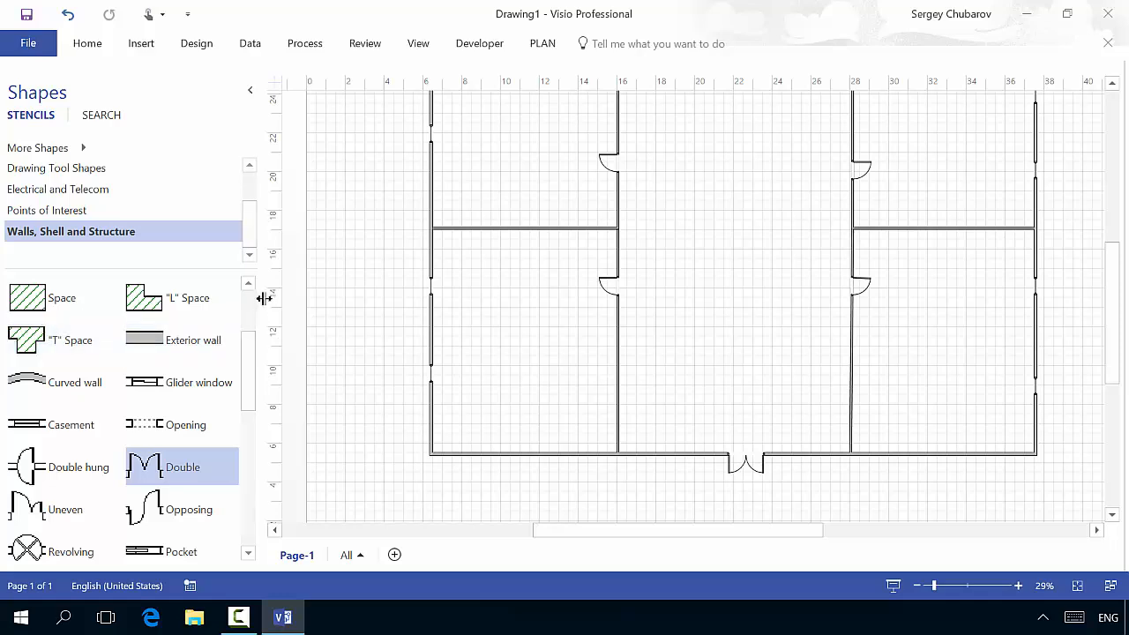
- Enclose a small washroom in the middle room's lower-left corner with walls about 3 m and 2.26 m long, and add a door in its upper wall
scroll(251, 314, "up", 3)
left_click_drag(141, 304, 646, 408)
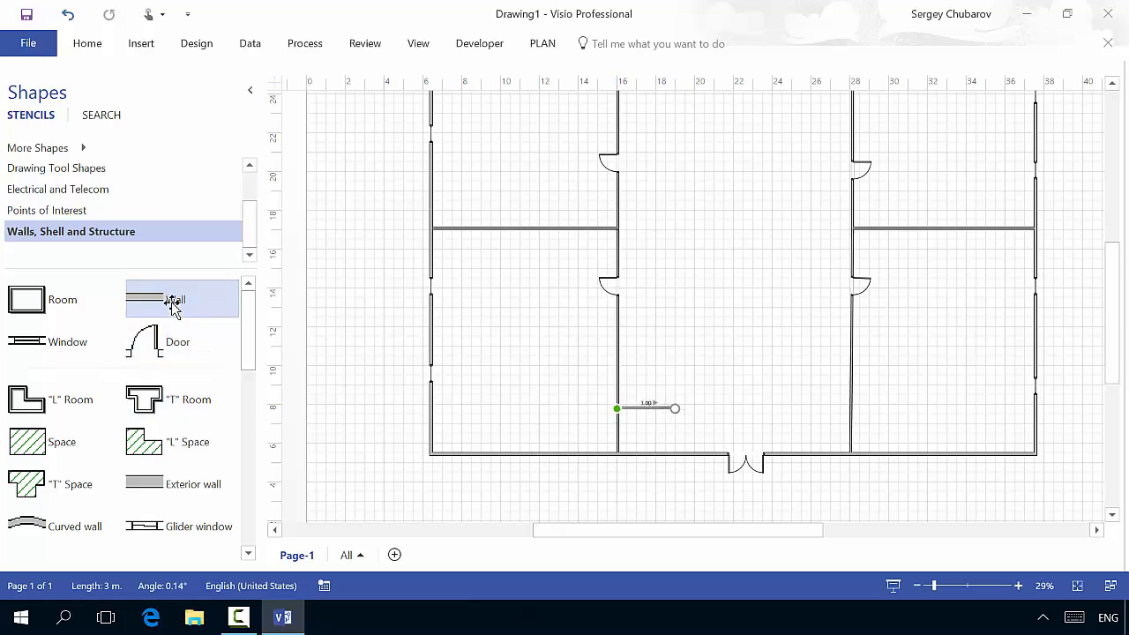
left_click_drag(172, 298, 676, 487)
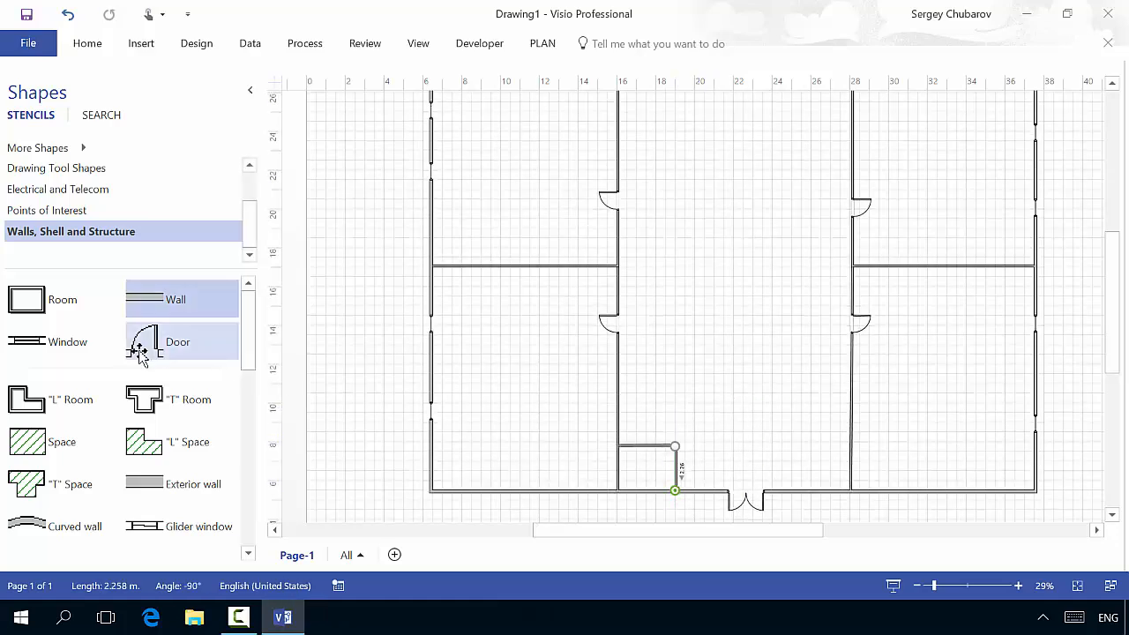
left_click_drag(157, 340, 651, 435)
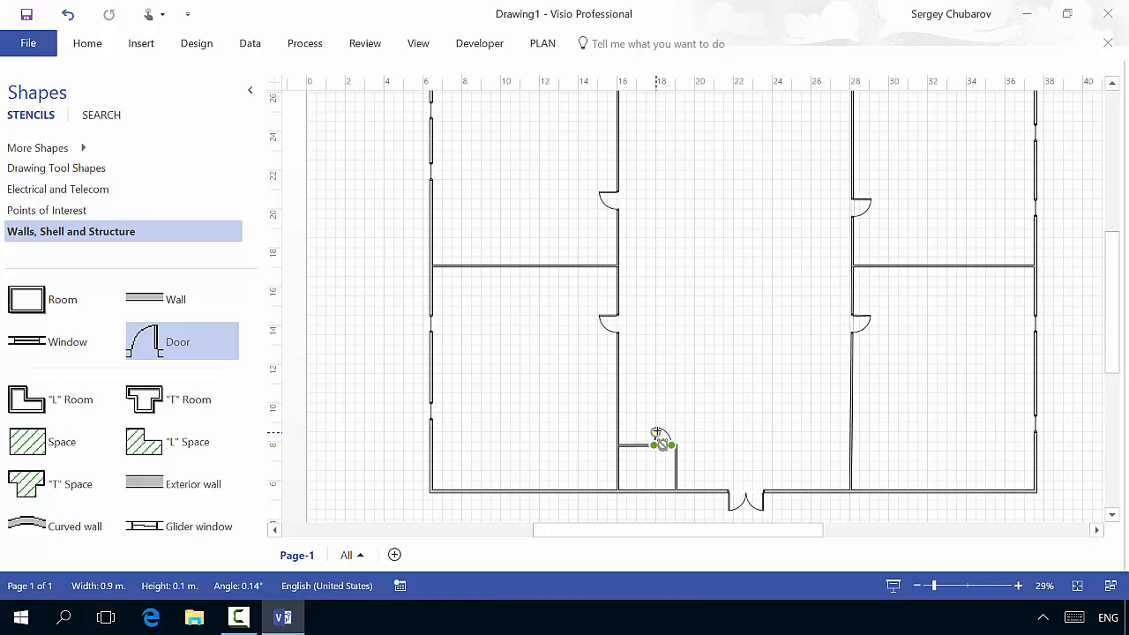
left_click(755, 444)
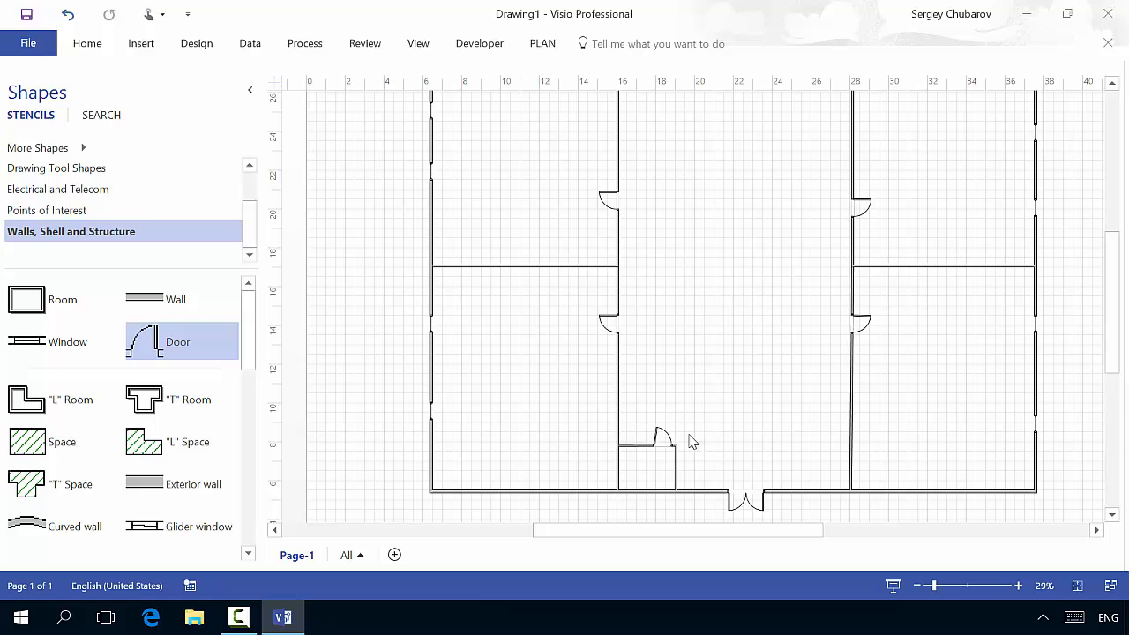
- Open the Bath and Kitchen Plan stencil from the building plan shapes
left_click_drag(249, 222, 252, 171)
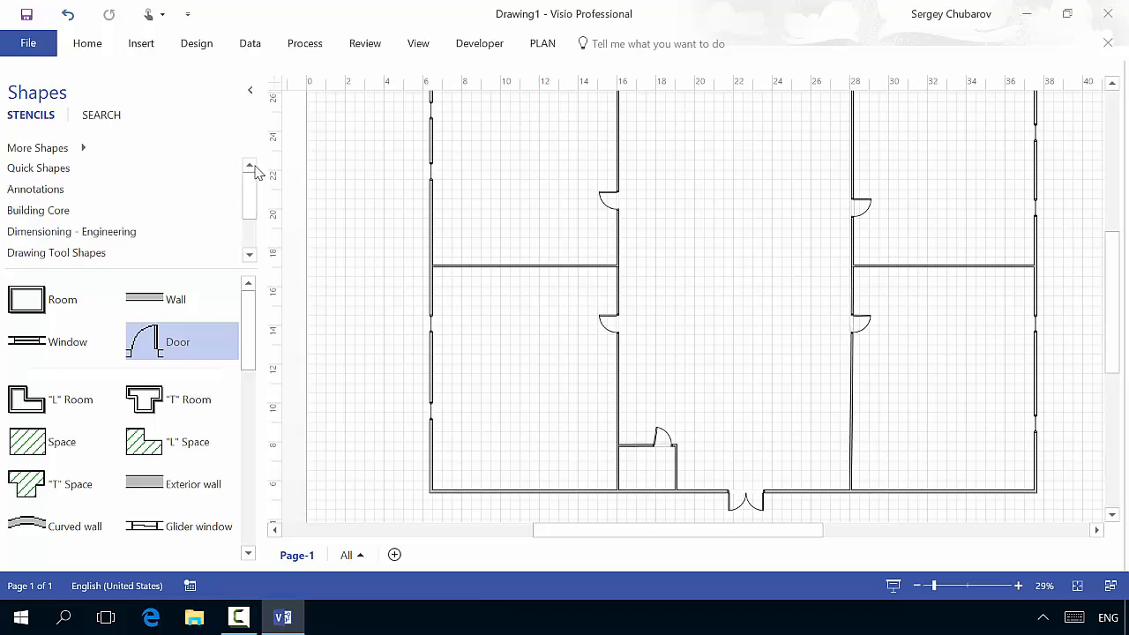
left_click(63, 148)
mouse_move(335, 256)
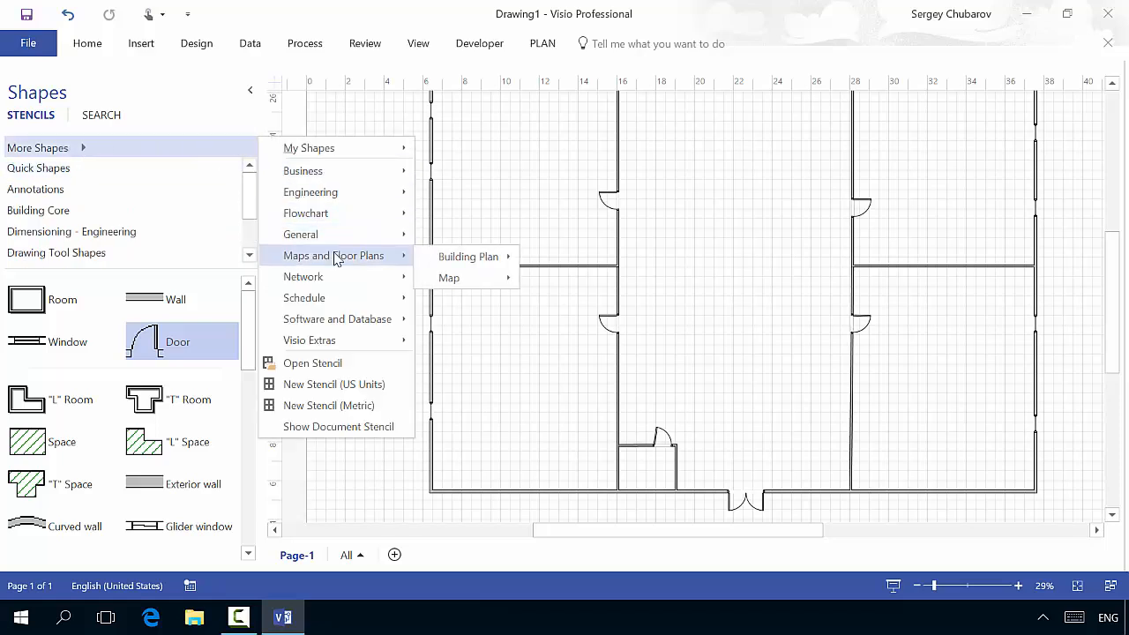
mouse_move(455, 257)
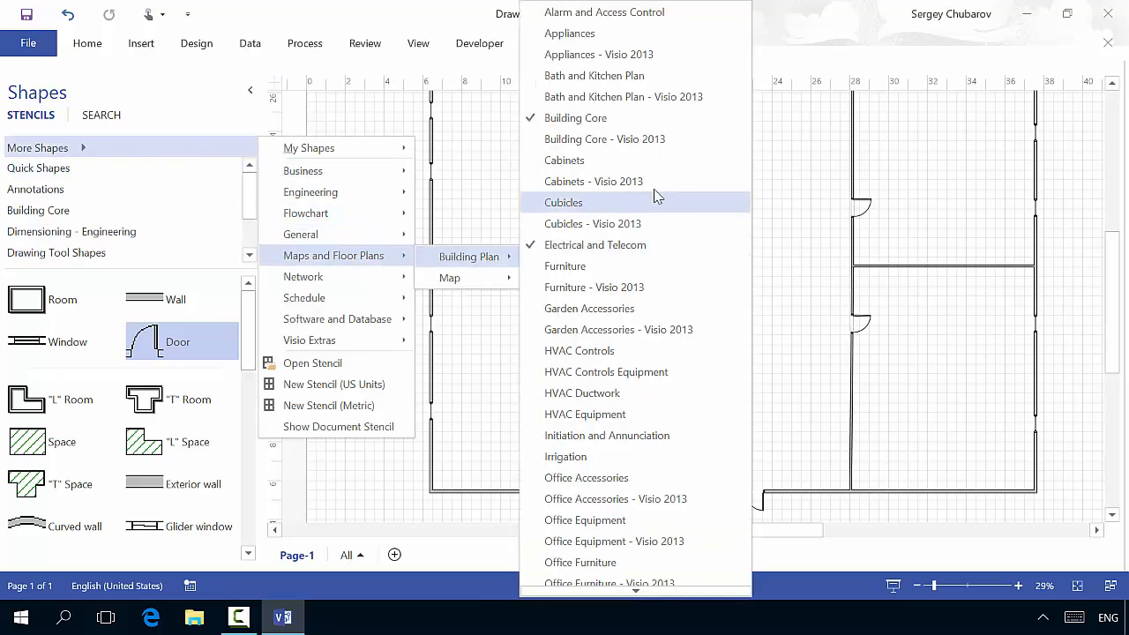
left_click(622, 76)
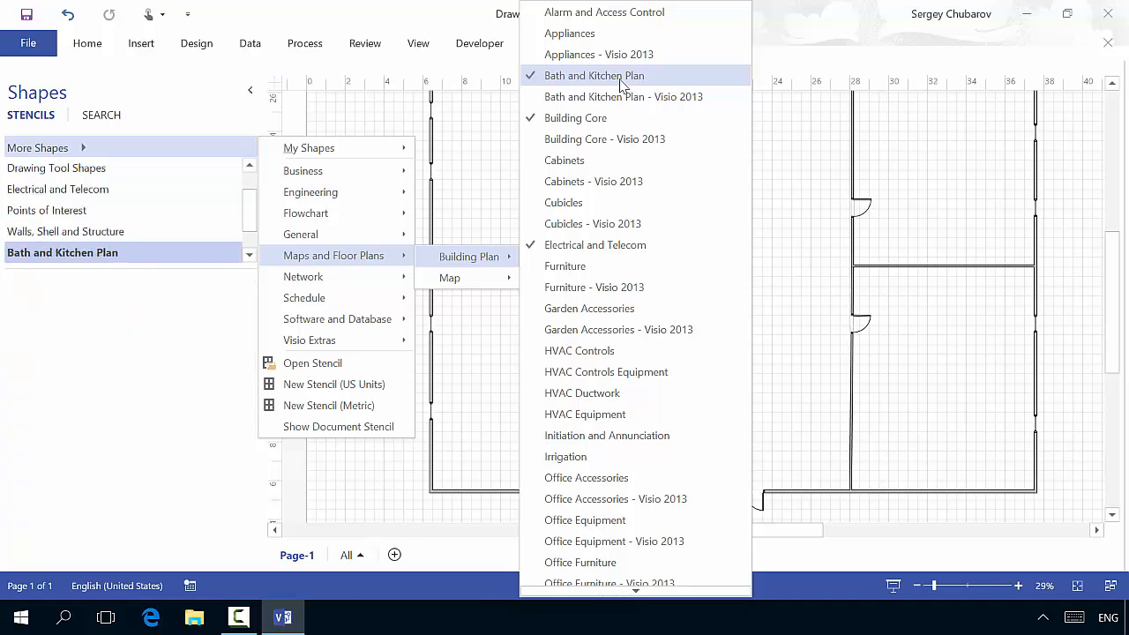
left_click(252, 270)
- Place a Toilet 1 fixture in the washroom's upper-left corner, with its back towards the left wall
left_click_drag(249, 342, 242, 391)
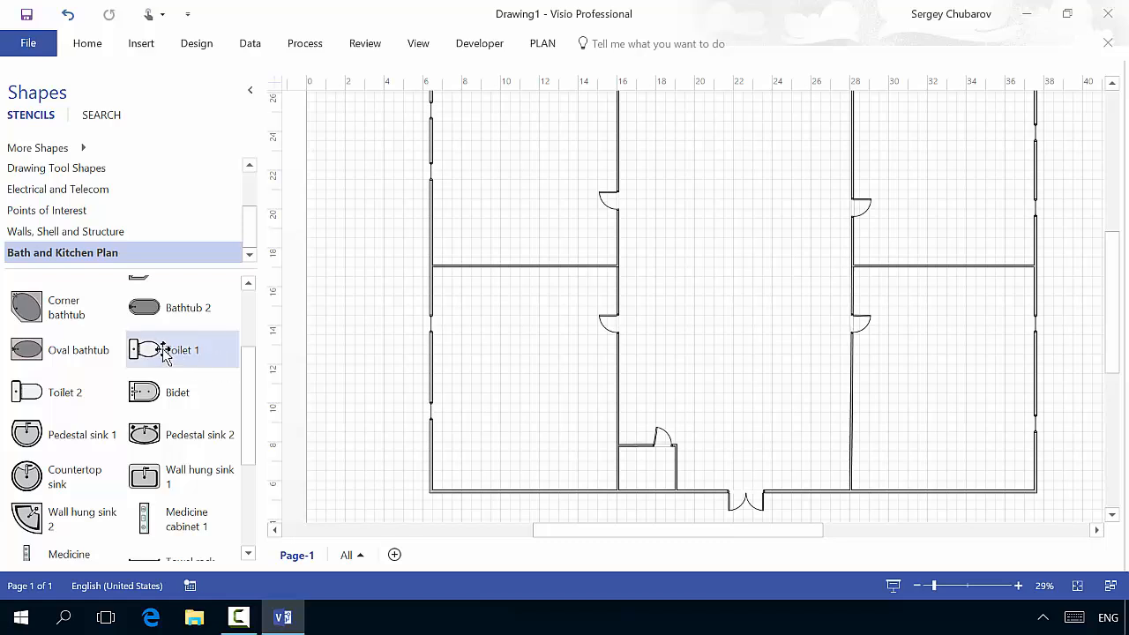
left_click_drag(164, 353, 630, 459)
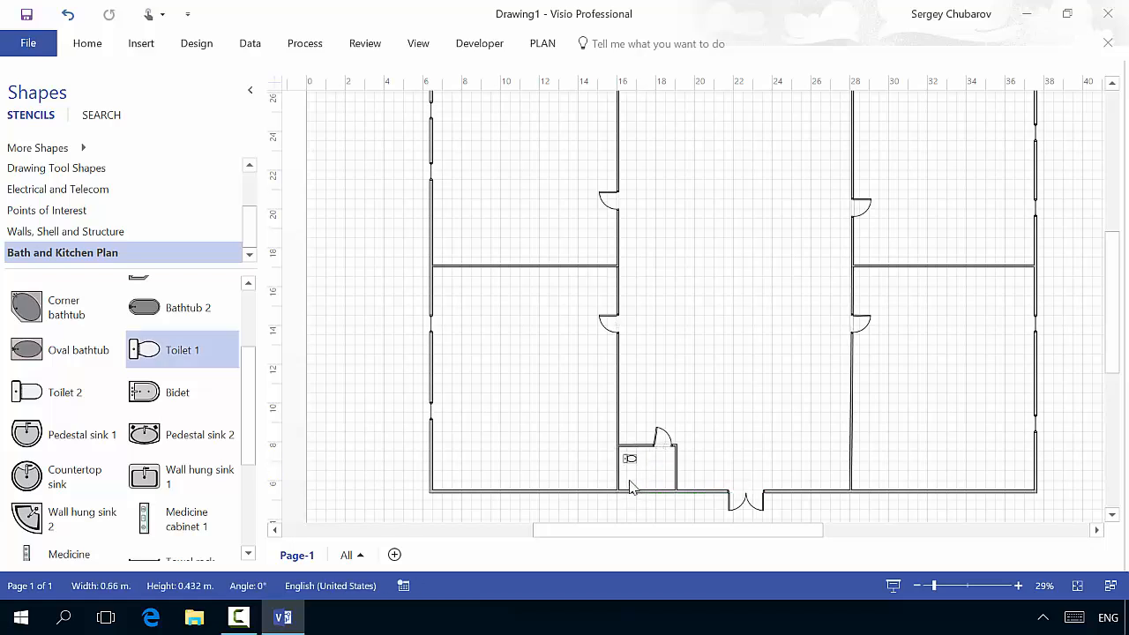
left_click(632, 484)
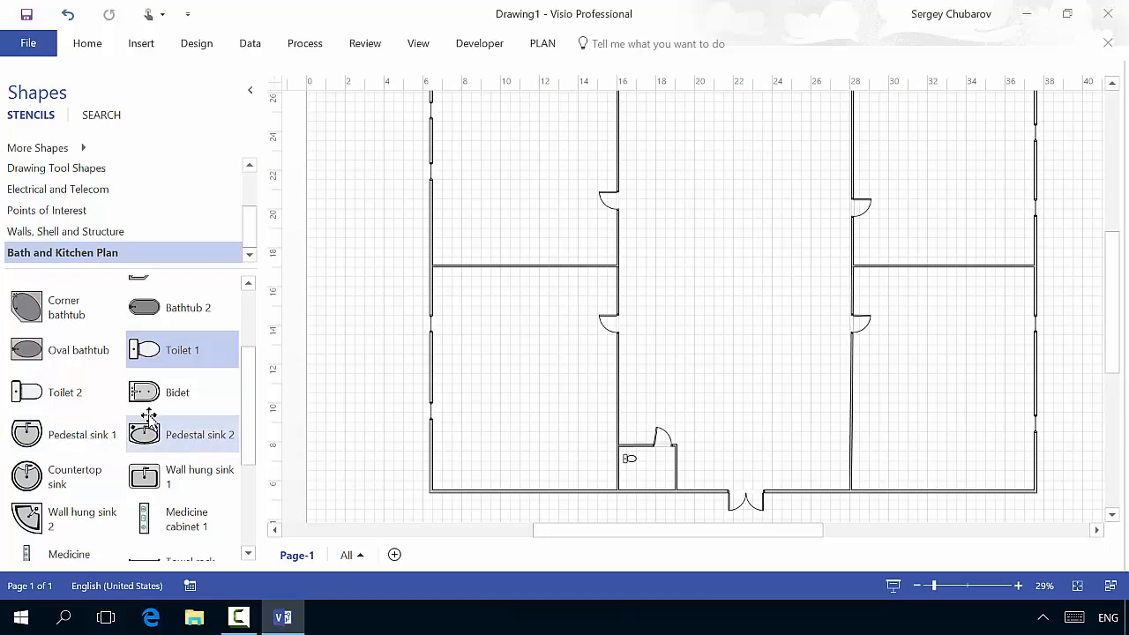
- Add a Pedestal sink 1 to the washroom, rotated -90° and set against the right-hand wall
left_click(79, 436)
left_click_drag(81, 434, 674, 462)
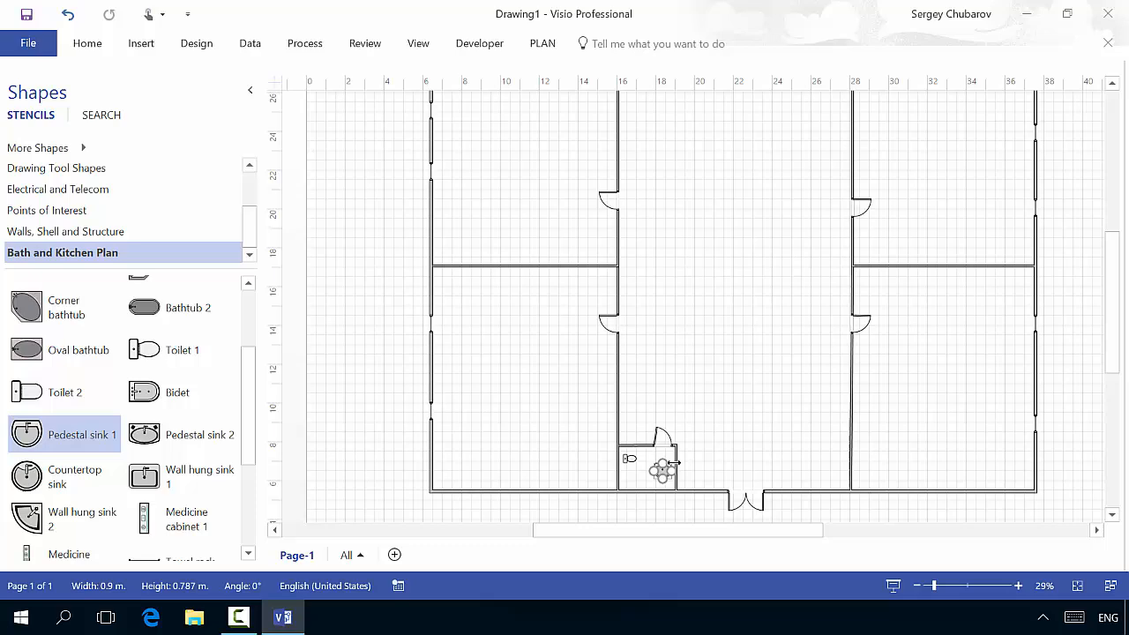
left_click(1019, 586)
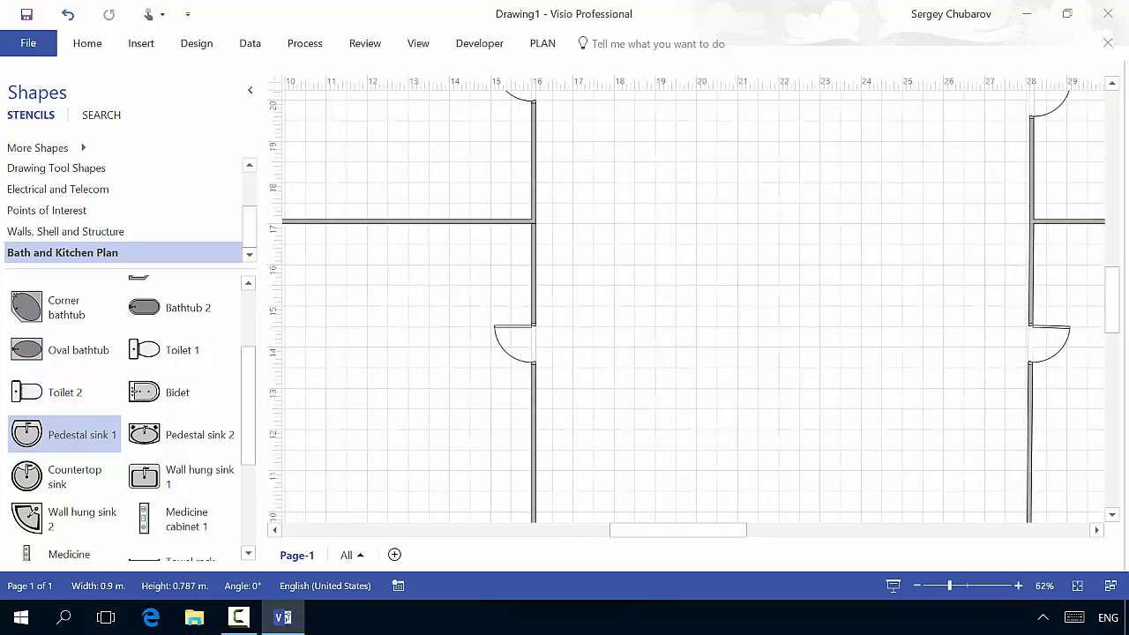
left_click_drag(1120, 293, 1113, 353)
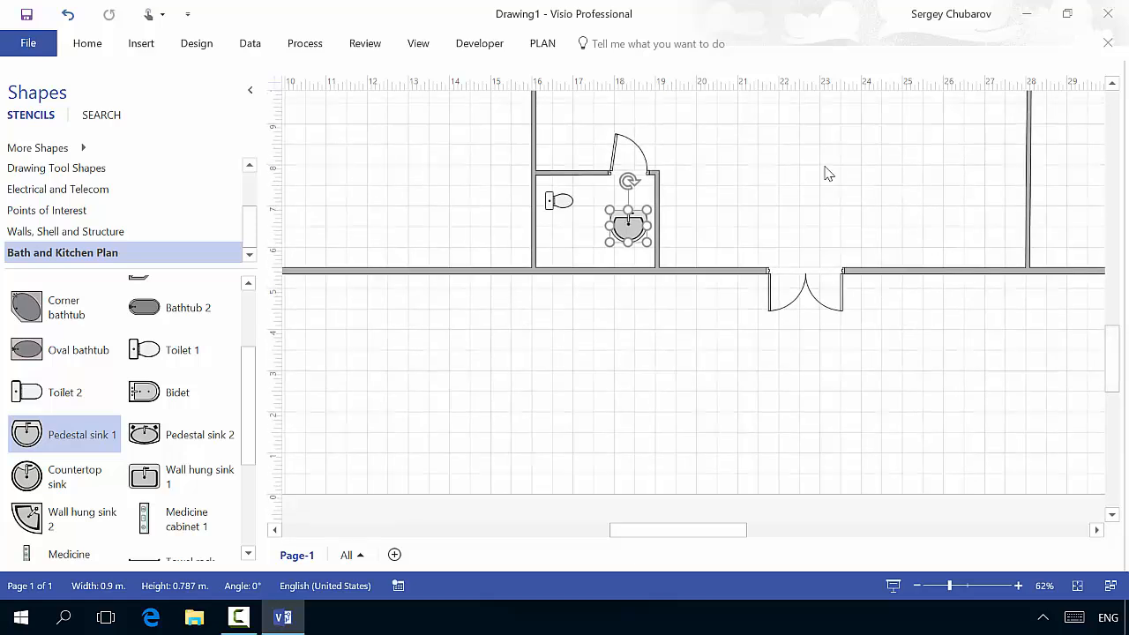
left_click_drag(628, 174, 641, 224)
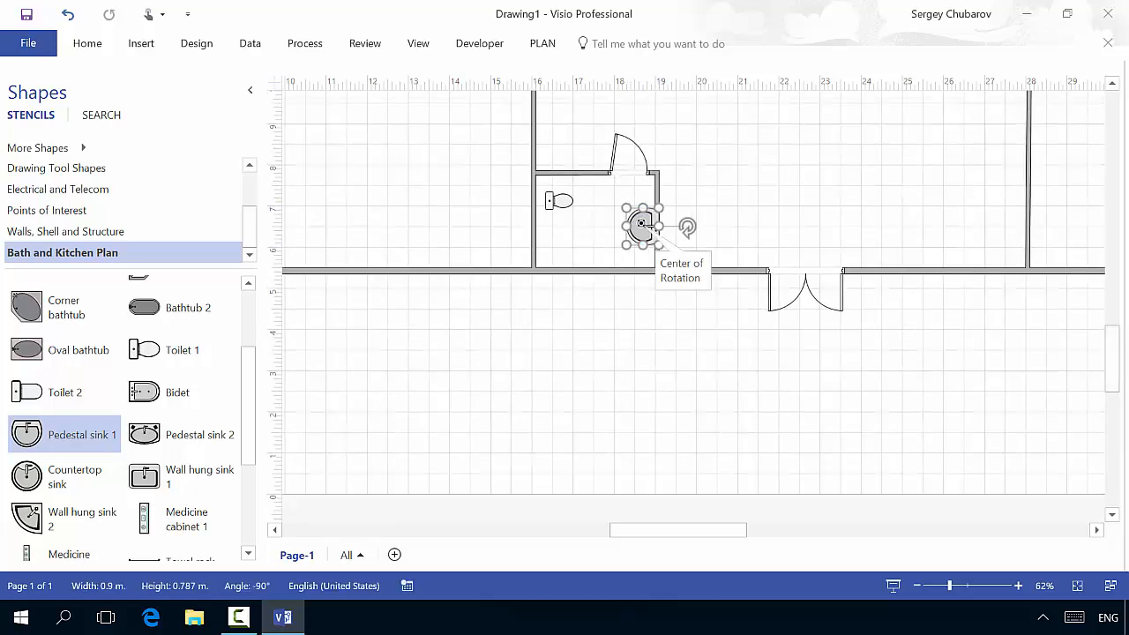
left_click(745, 332)
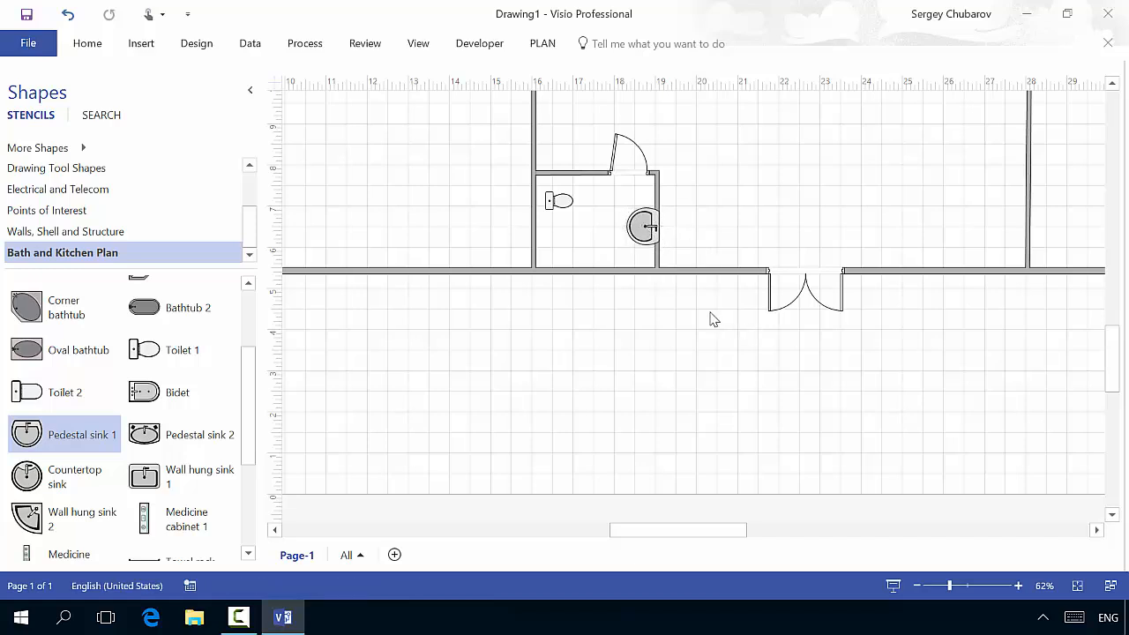
- Nudge the pedestal sink slightly left so it sits clear of the washroom's right-hand wall
left_click(645, 221)
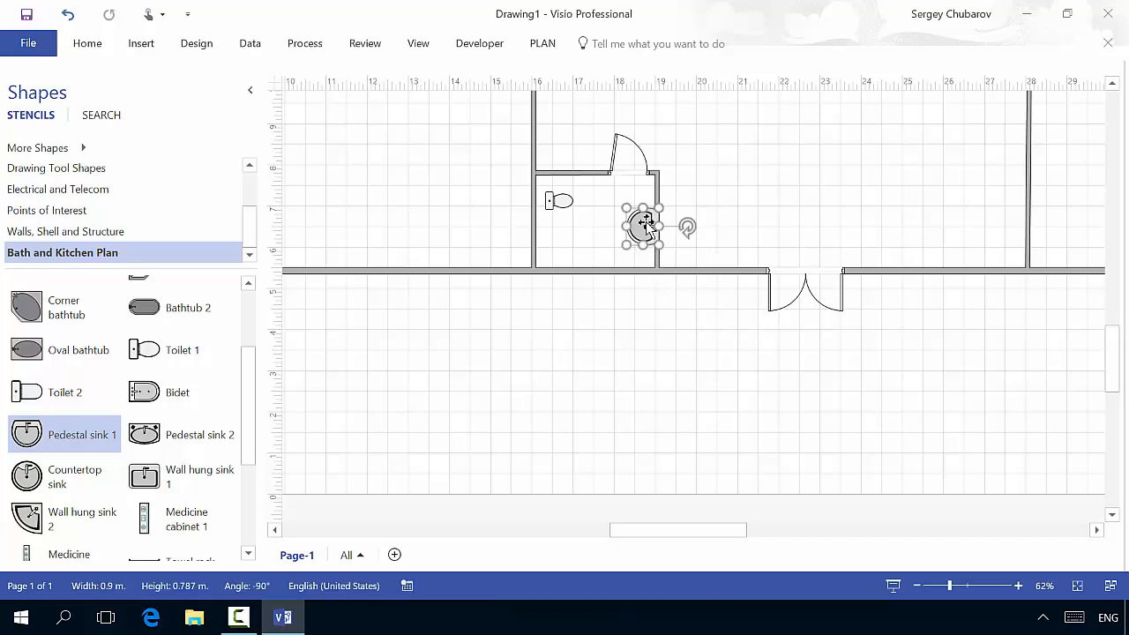
key("Left")
key("Left")
key("Left")
key("Right")
key("Right")
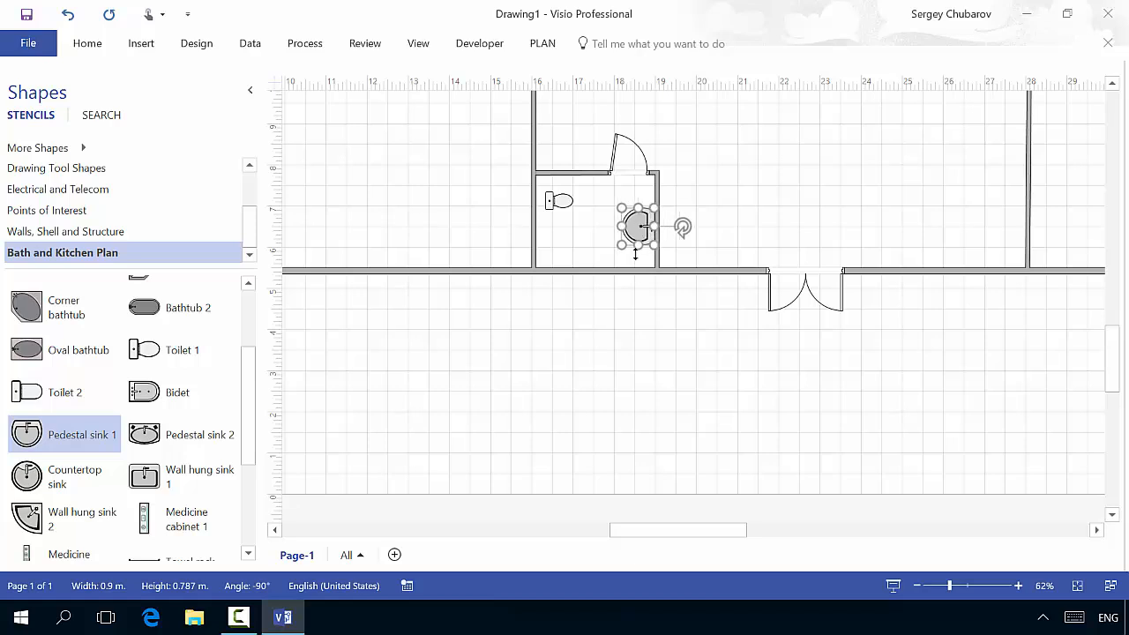
left_click(617, 323)
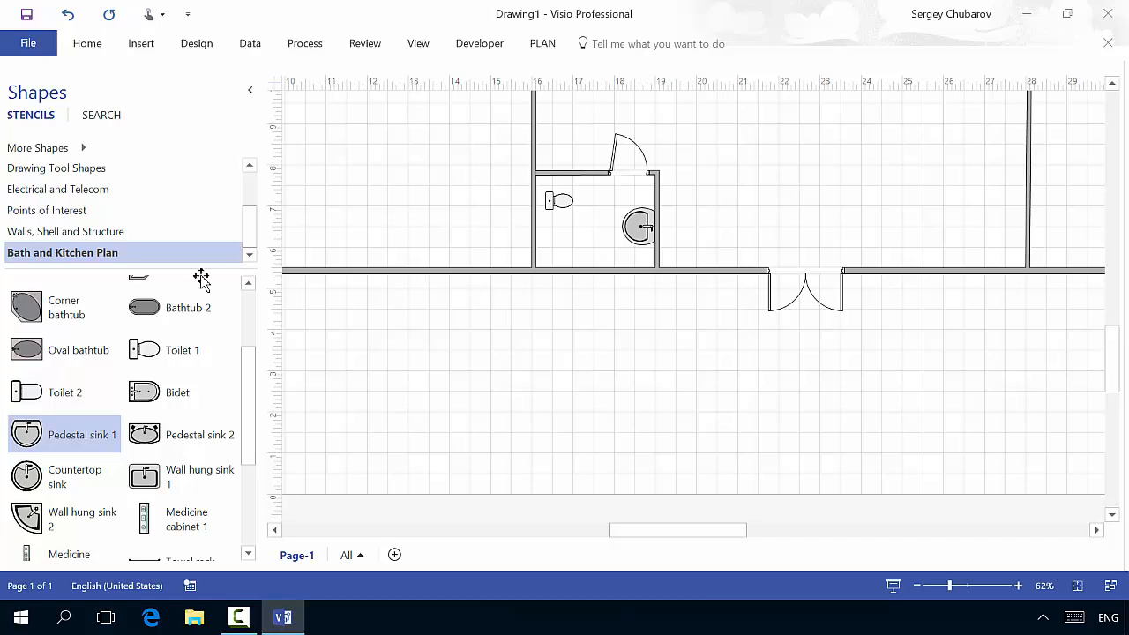
- Place a No smoking sign and a Toilets sign from the Points of Interest stencil side by side in the washroom
left_click(83, 215)
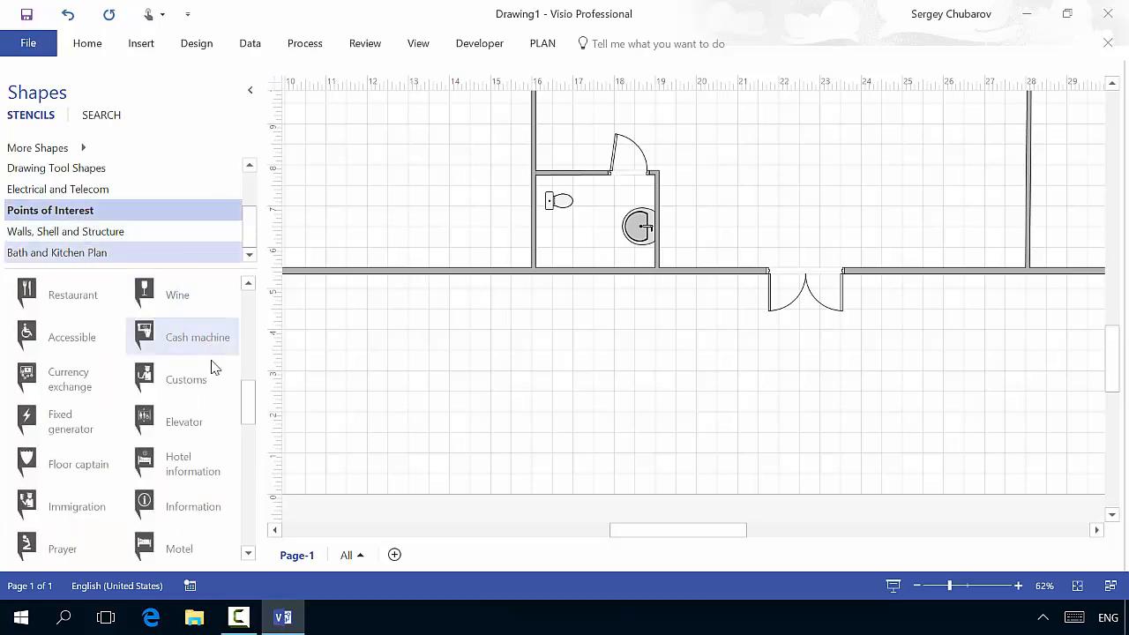
left_click_drag(250, 393, 252, 297)
left_click_drag(83, 335, 564, 239)
left_click(609, 336)
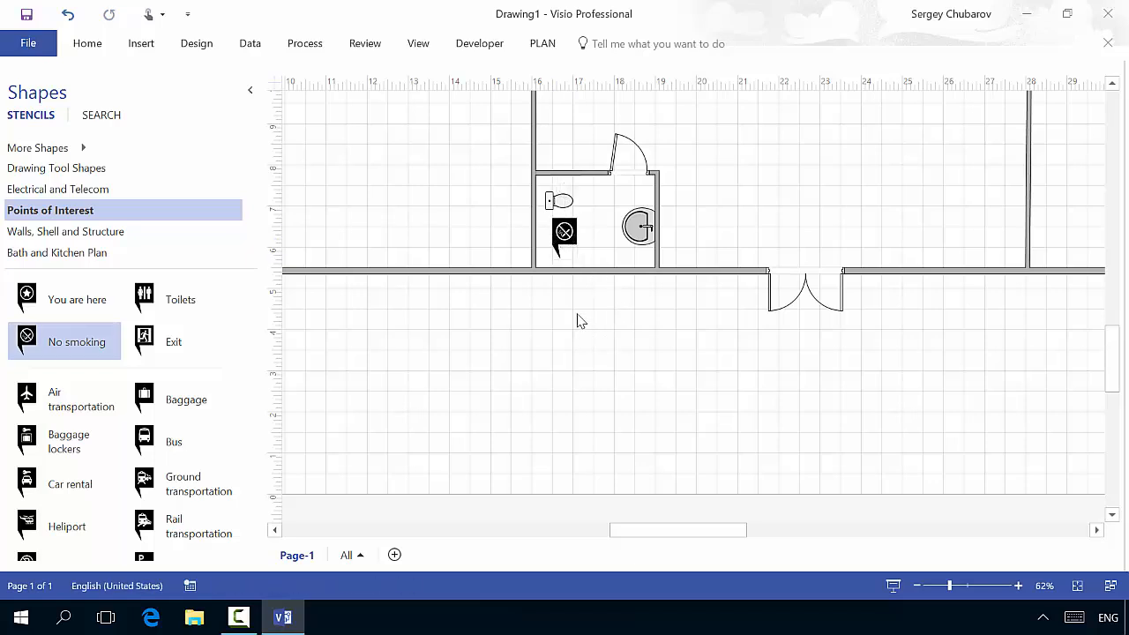
left_click_drag(177, 308, 598, 234)
left_click(584, 335)
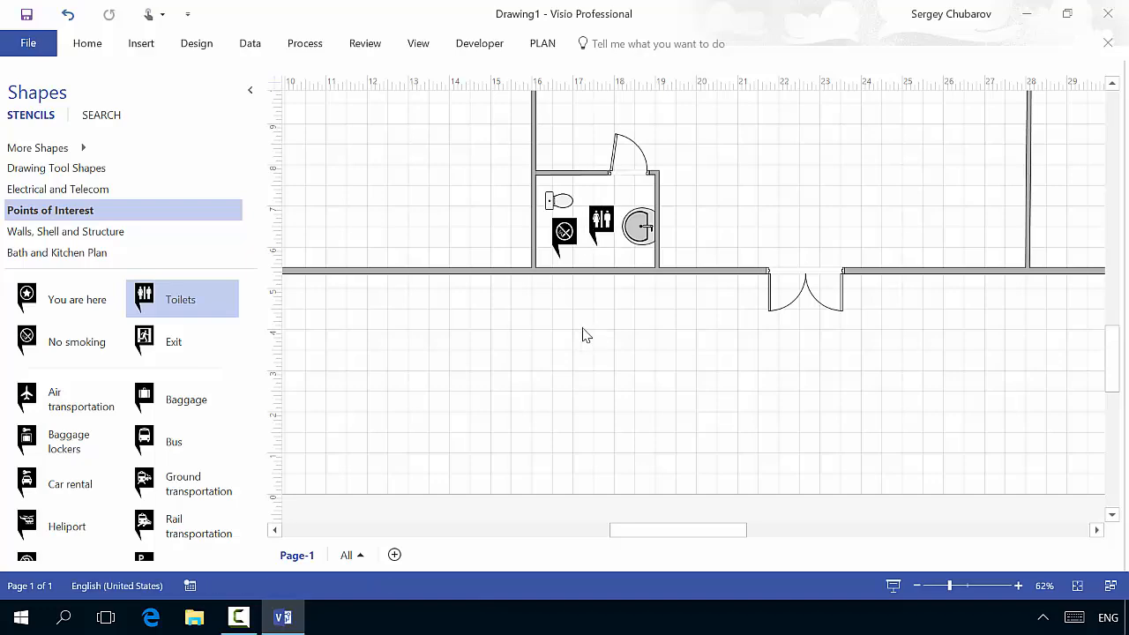
- Open the Office Furniture and Office Equipment stencils from the building plan shapes
scroll(580, 237, "down", 5)
scroll(580, 237, "up", 5)
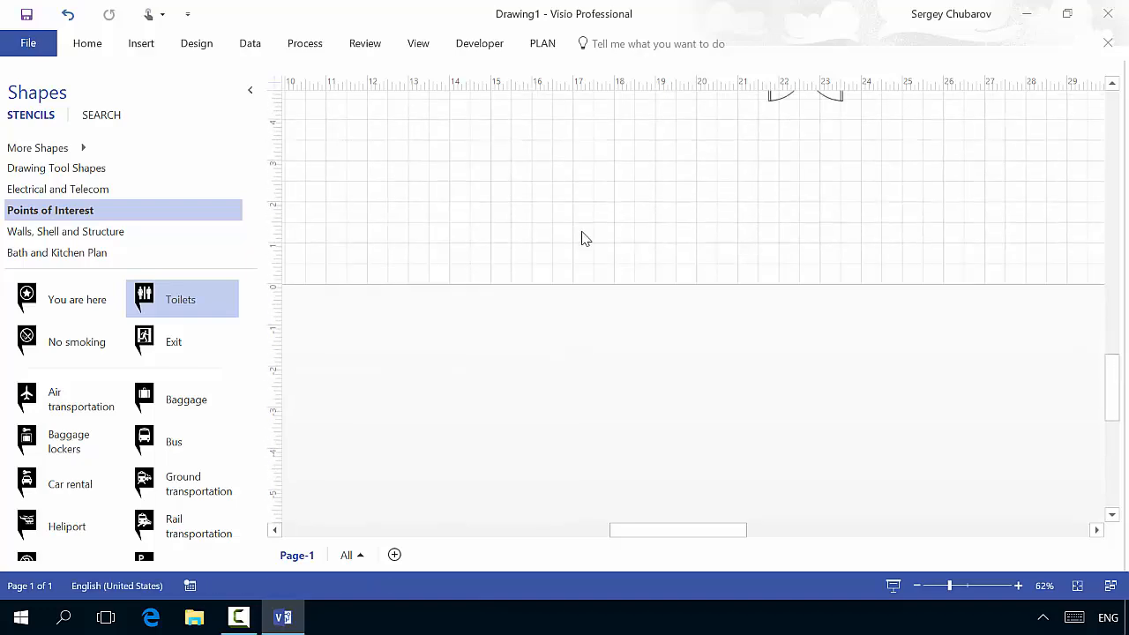
scroll(583, 236, "up", 6)
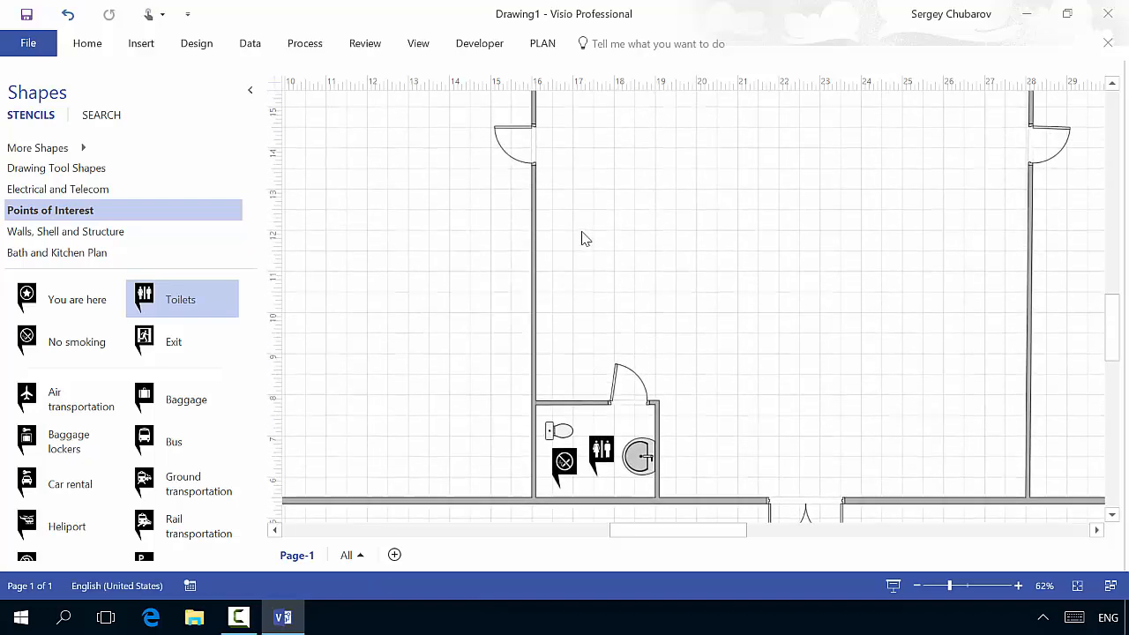
left_click(918, 585)
left_click(918, 586)
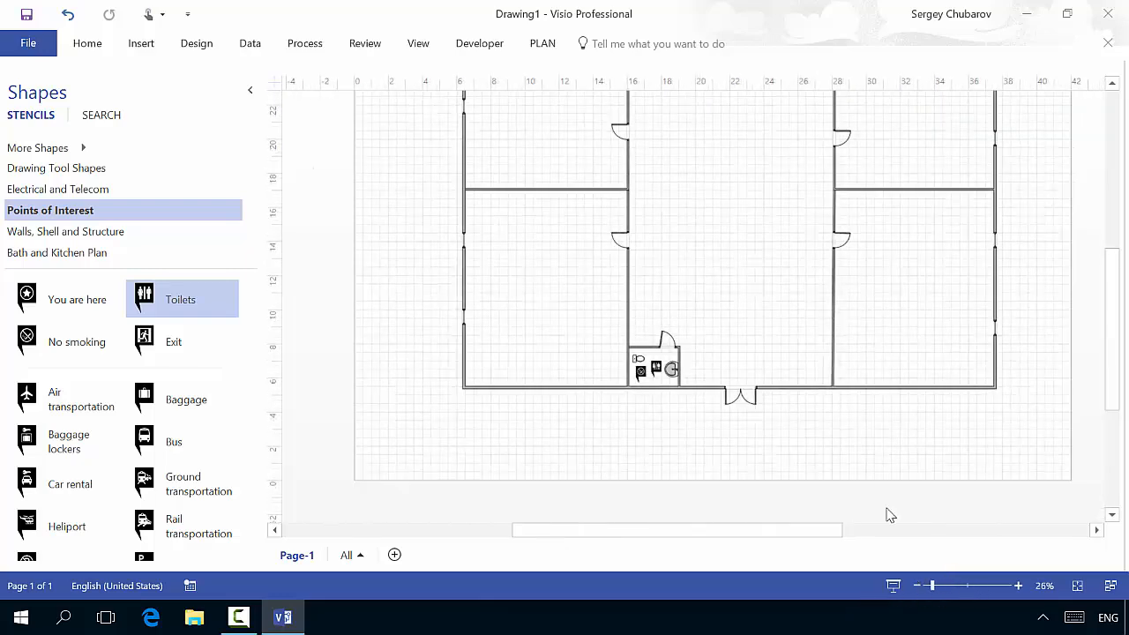
scroll(947, 391, "up", 4)
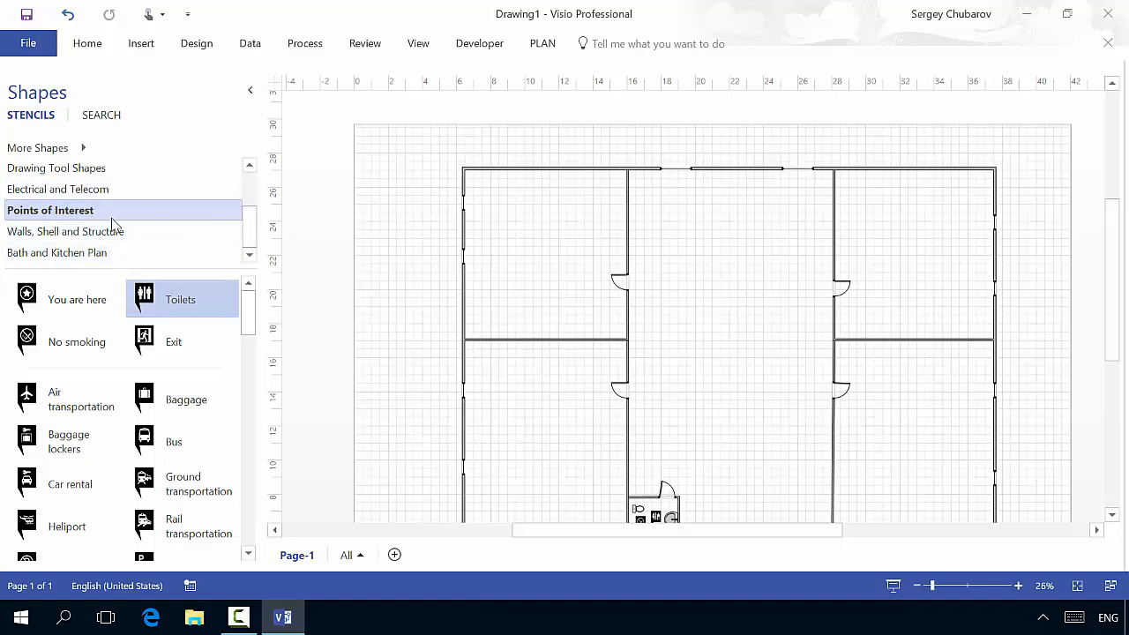
left_click(53, 148)
mouse_move(331, 262)
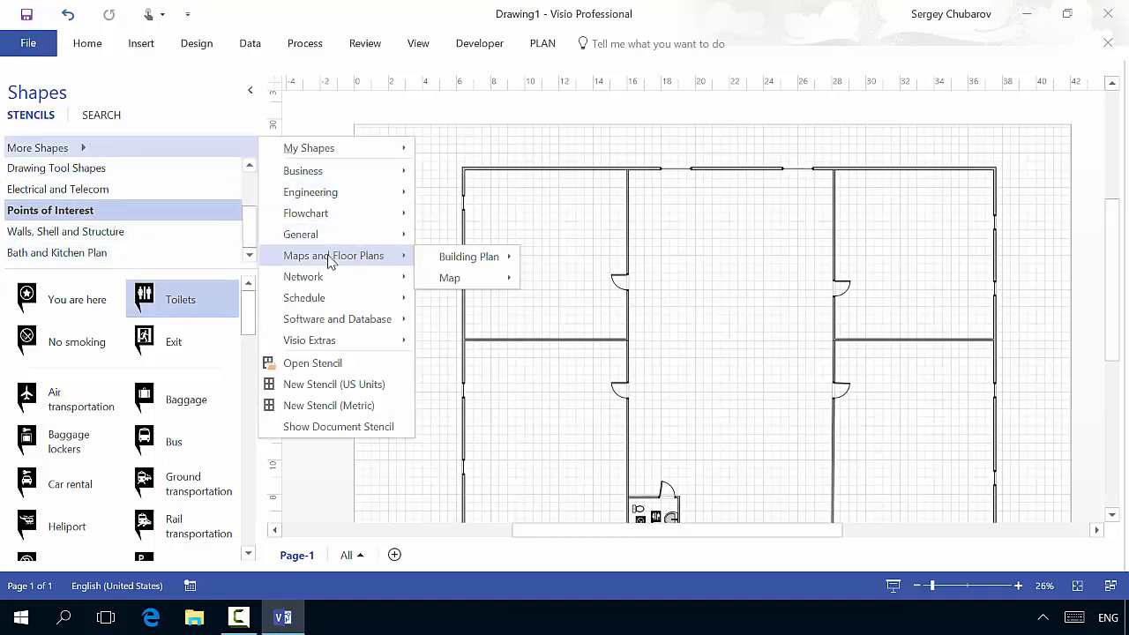
mouse_move(448, 255)
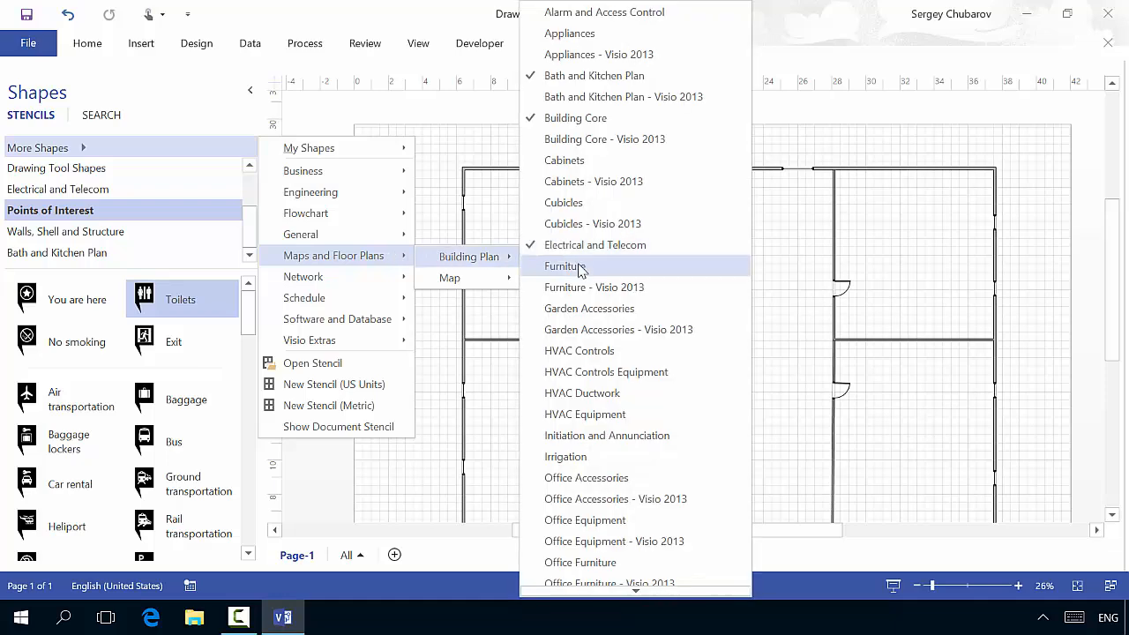
left_click(579, 565)
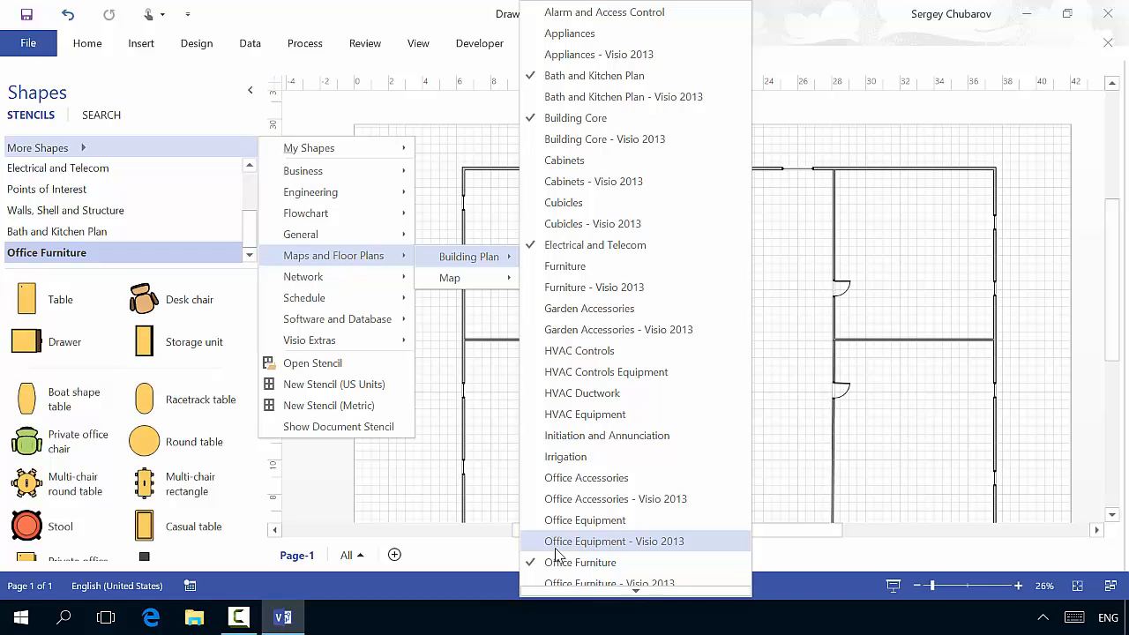
left_click(578, 520)
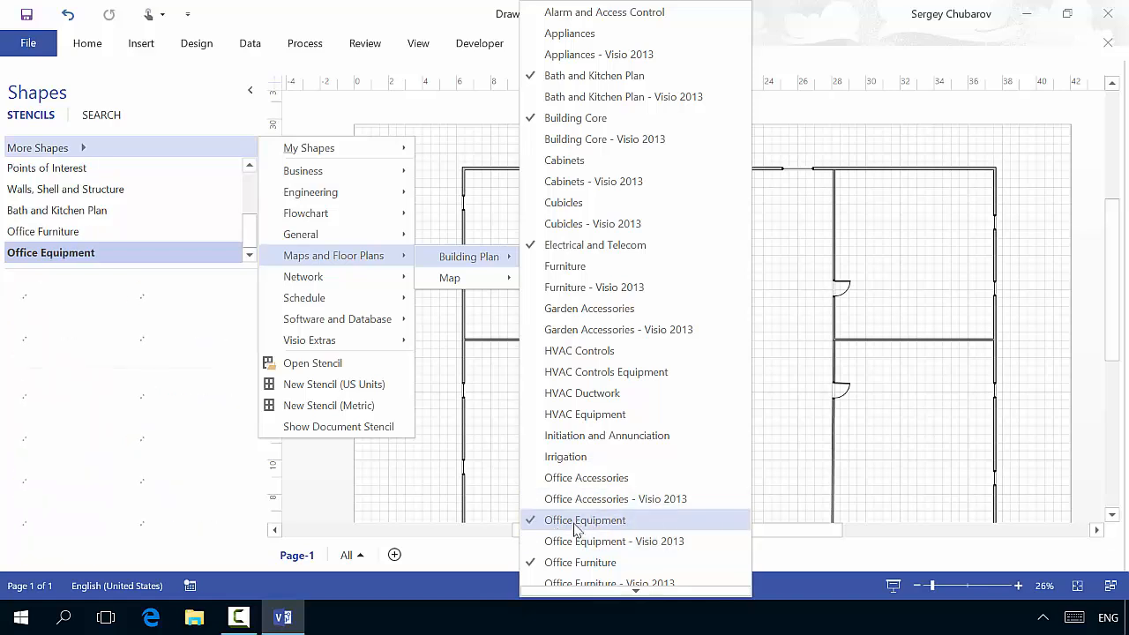
- Place a Reception desk from the Office Furniture stencil in the lower part of the middle room, facing the double door
left_click(63, 233)
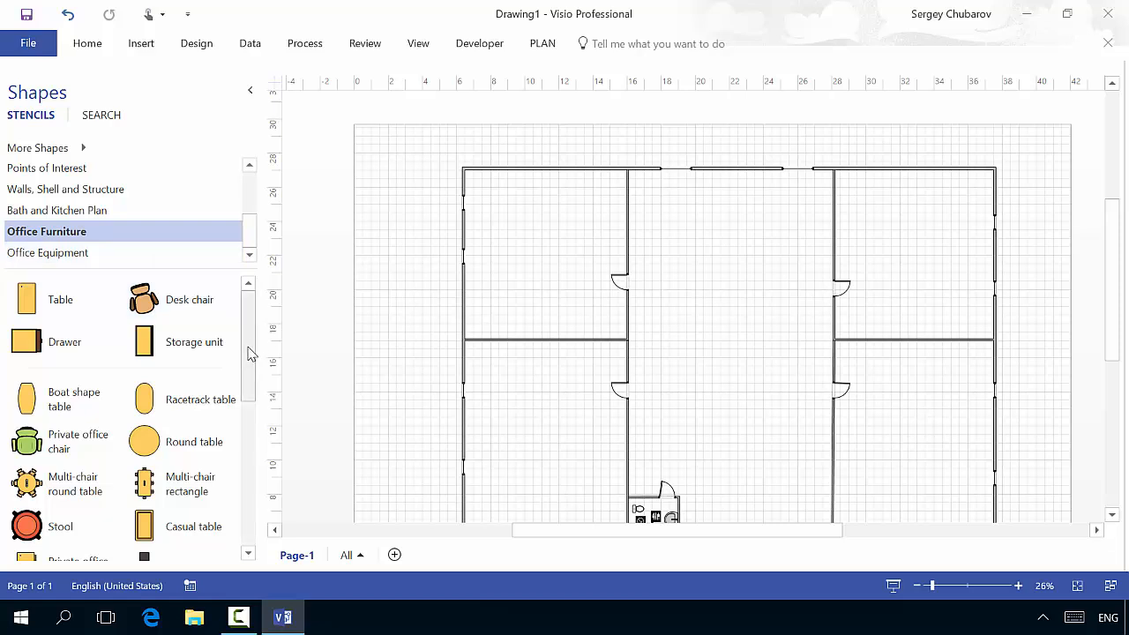
left_click_drag(248, 359, 247, 497)
left_click_drag(58, 463, 727, 432)
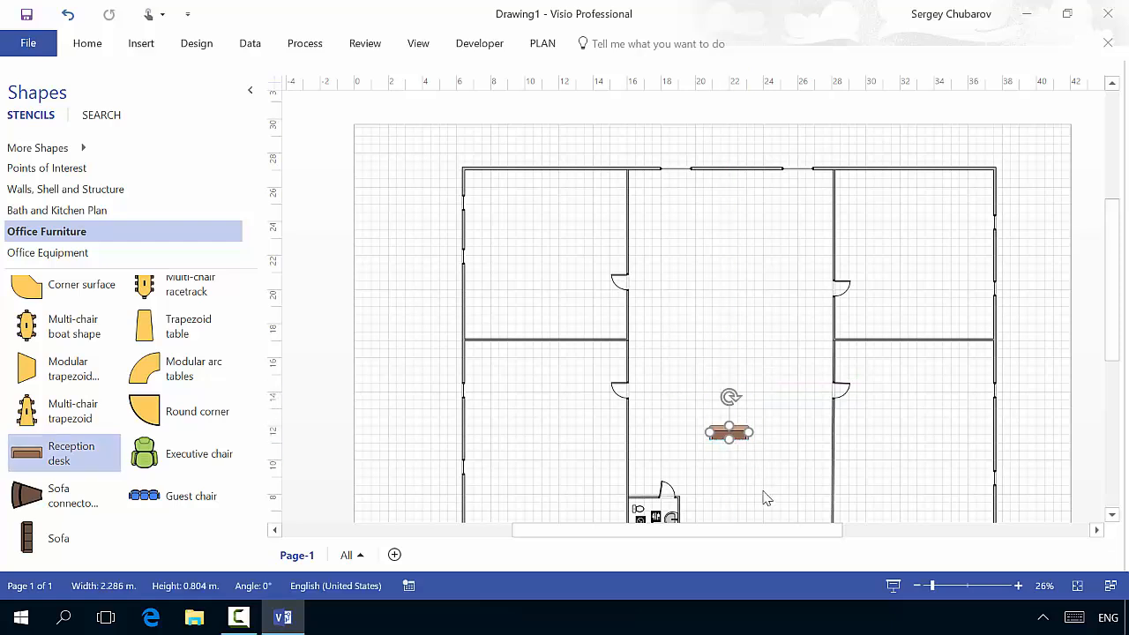
left_click(758, 489)
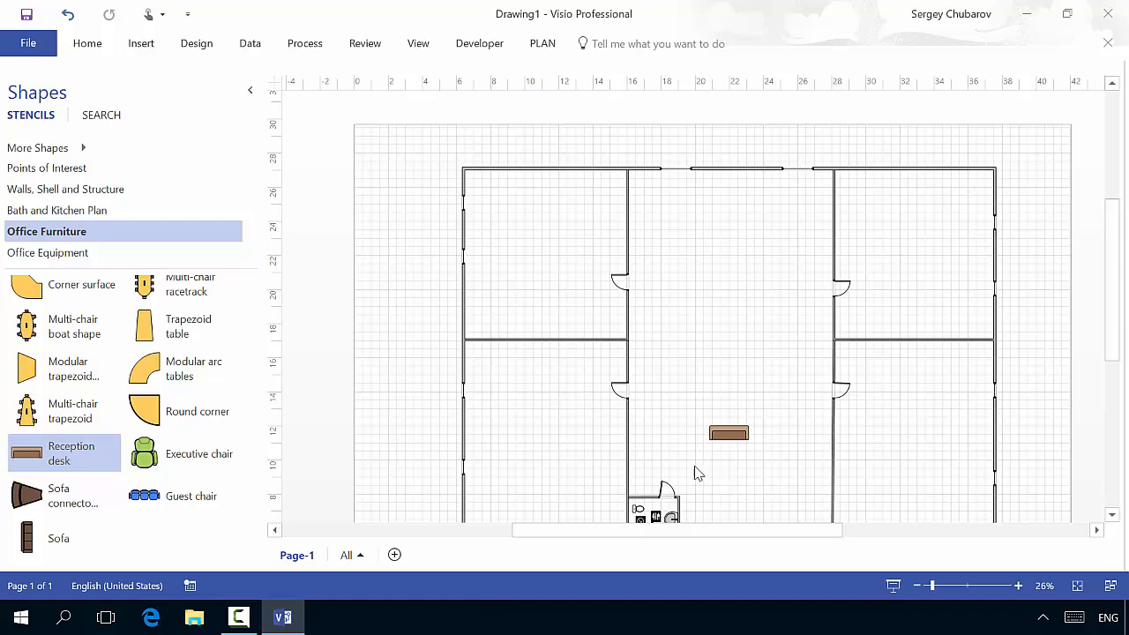
- Rotate the reception desk 180° in place so that its lighter counter side faces the double door
scroll(730, 450, "up", 3, "ctrl")
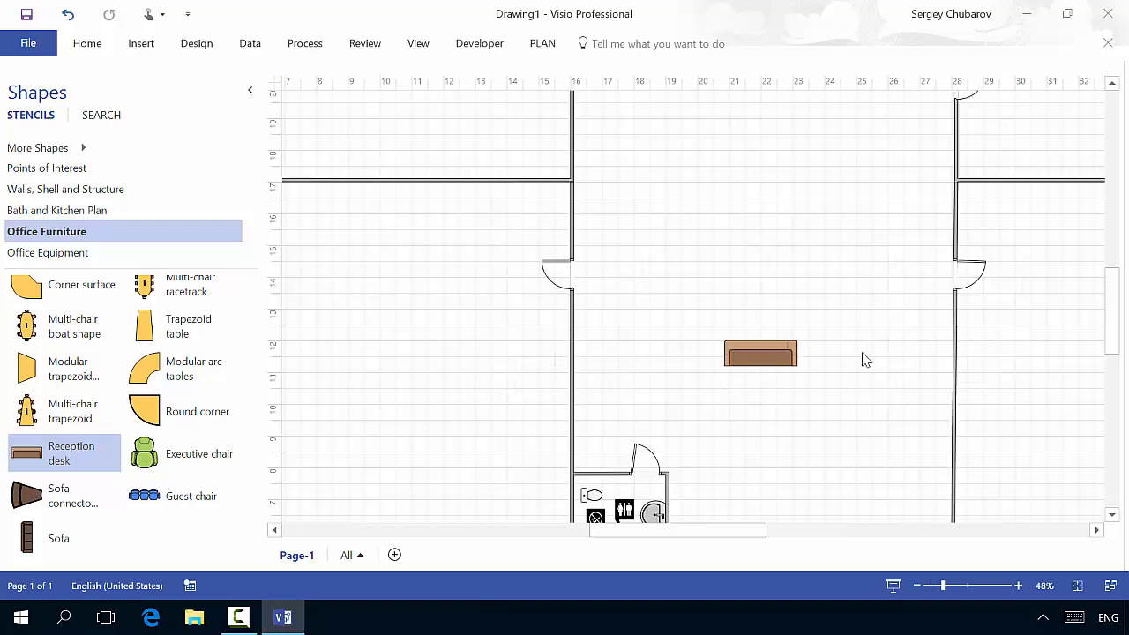
left_click(767, 363)
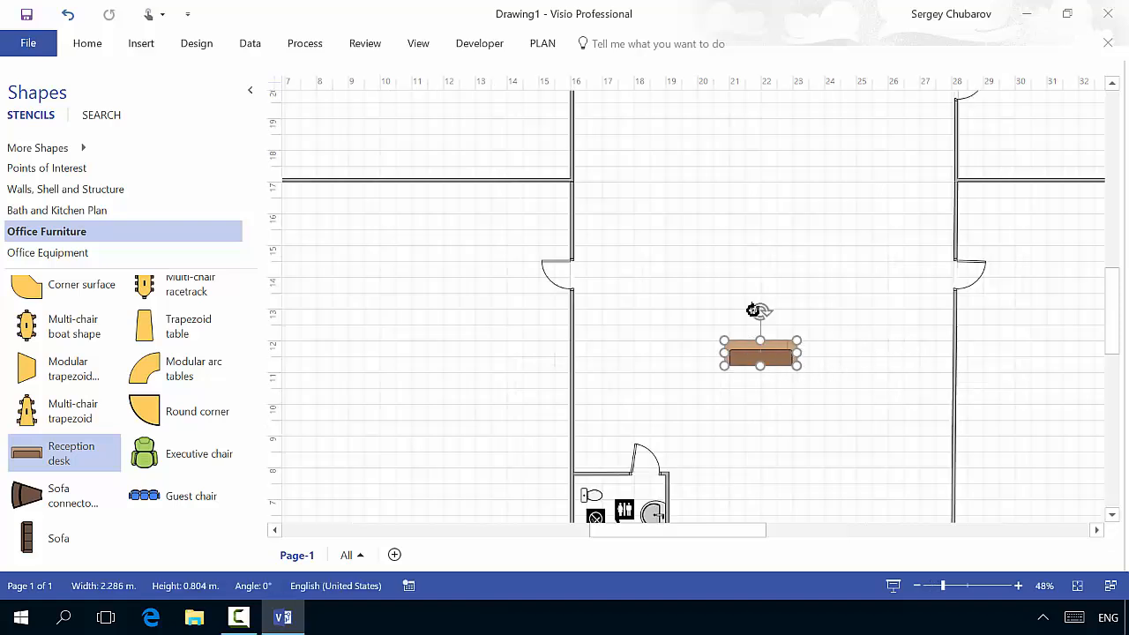
left_click_drag(753, 310, 767, 446)
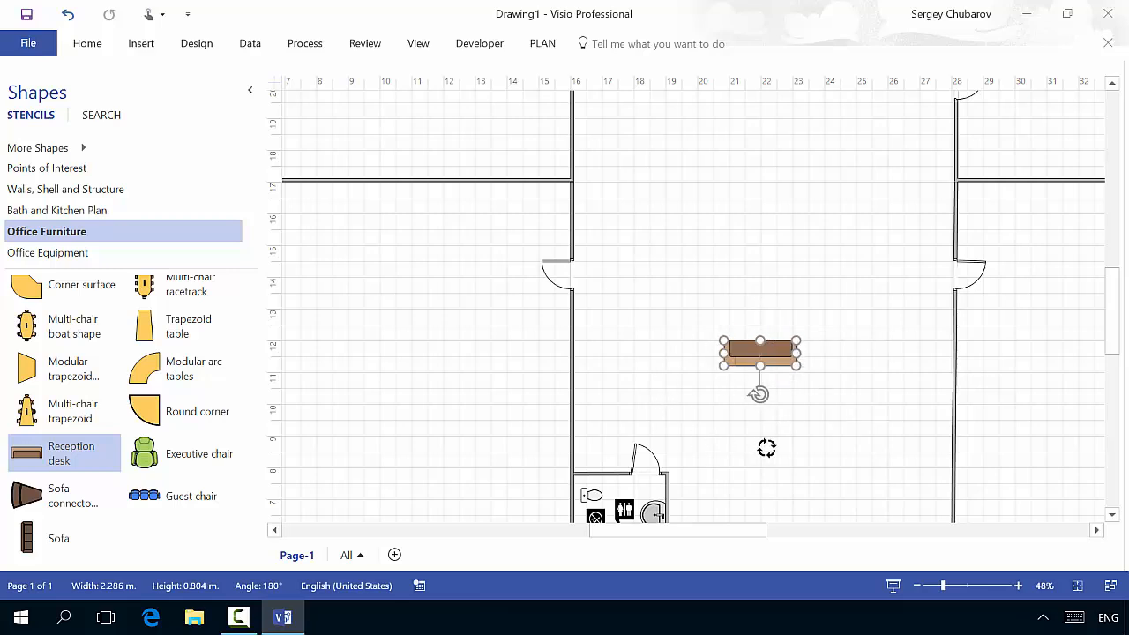
left_click(828, 443)
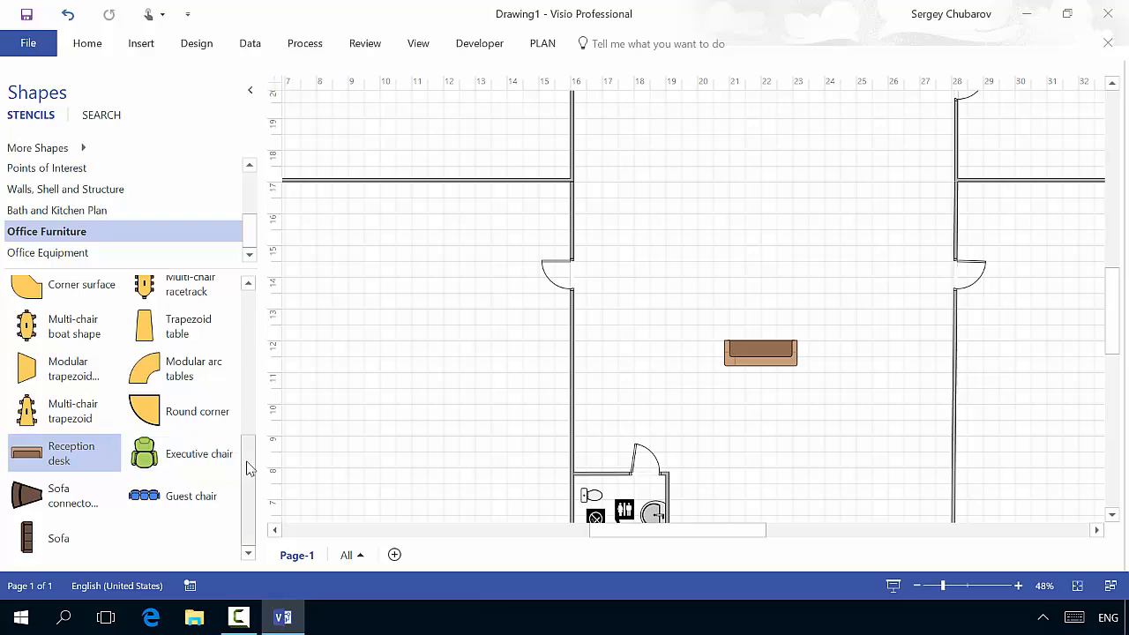
- Place a Desk chair from the Office Furniture stencil centred behind the reception desk, on the side away from the double door
left_click_drag(250, 461, 252, 285)
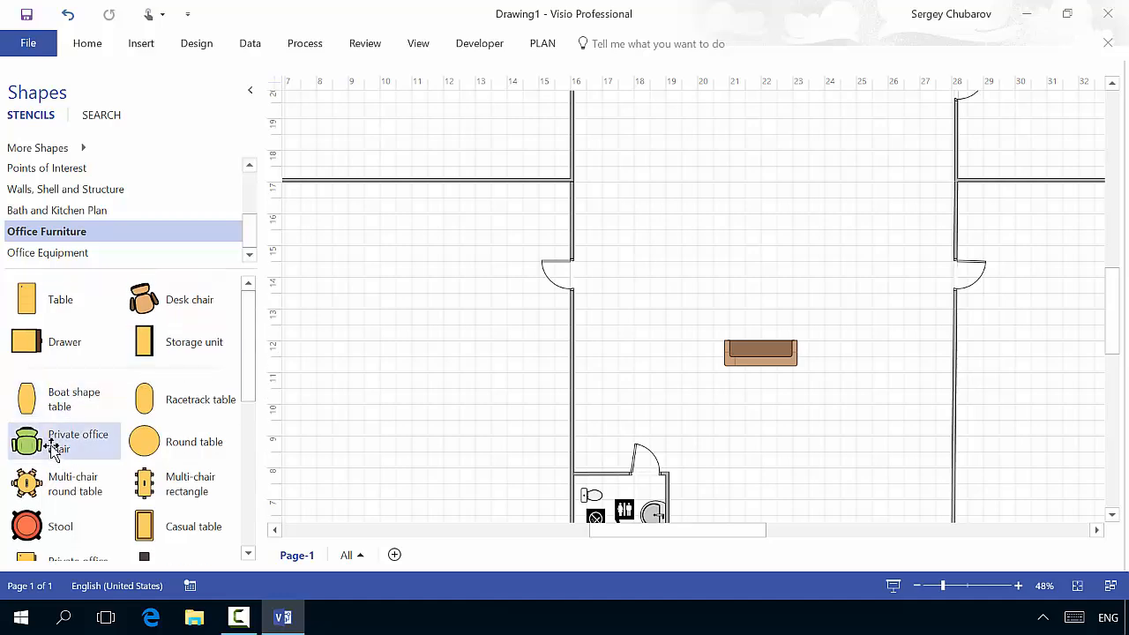
left_click_drag(189, 300, 761, 329)
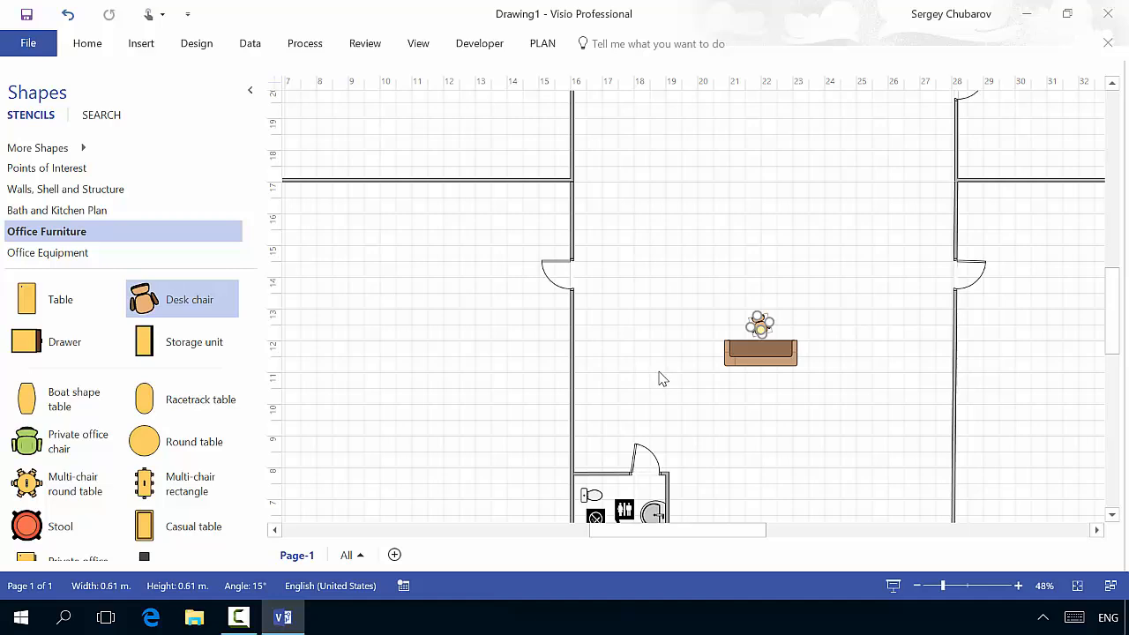
left_click(663, 379)
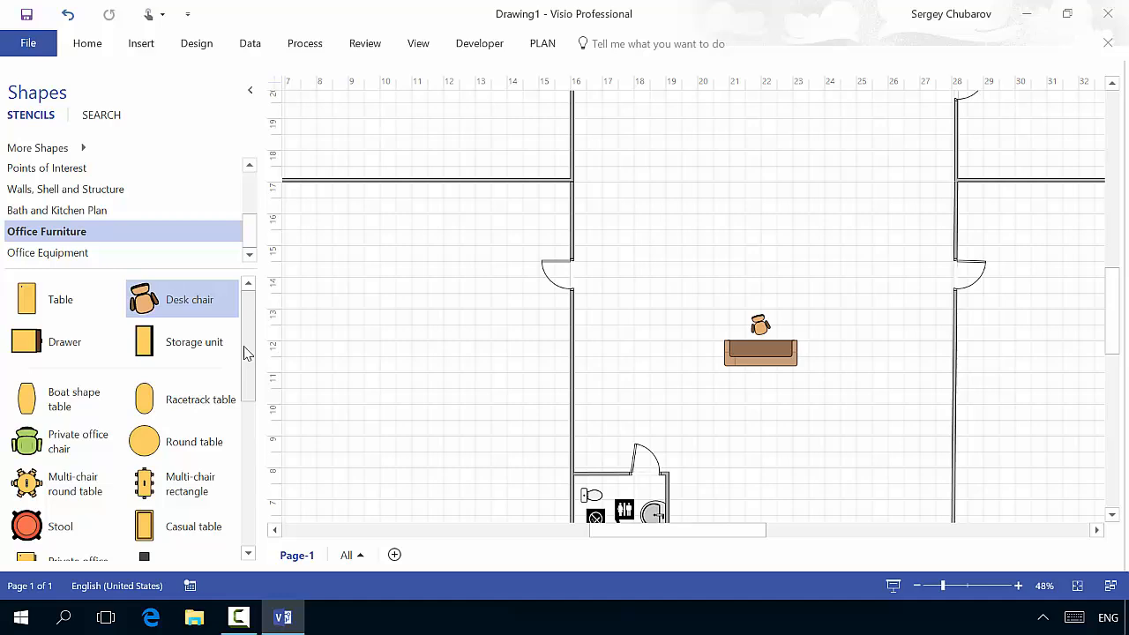
- Place a Sofa against the middle room's left wall above the washroom, and a duplicate rotated 180° against the opposite wall
left_click_drag(246, 353, 580, 416)
left_click(712, 432)
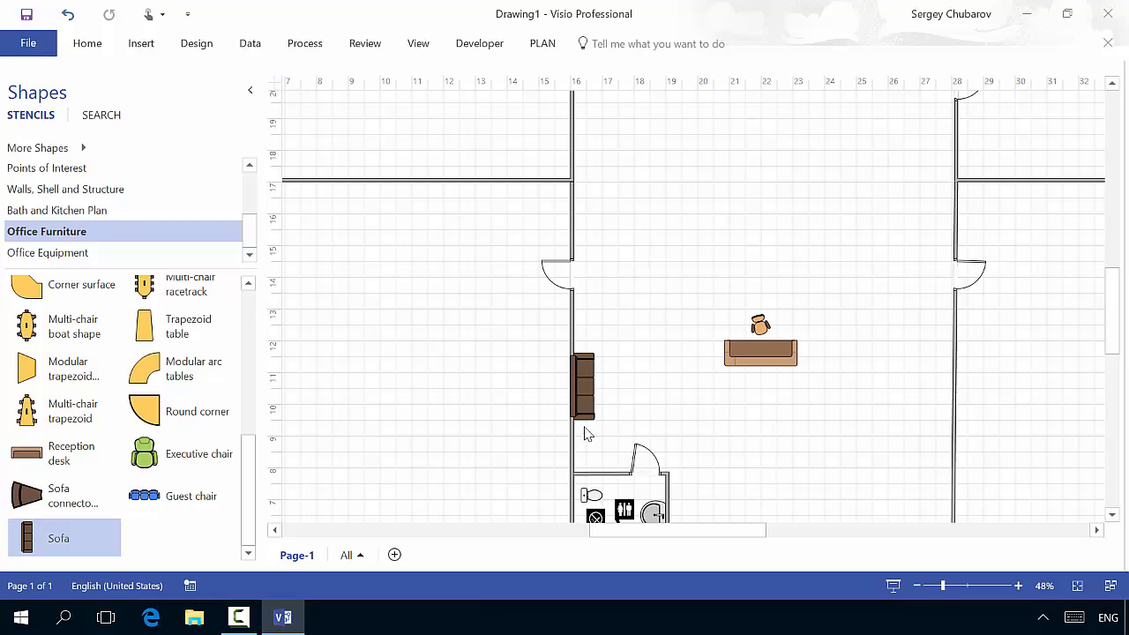
left_click(580, 381)
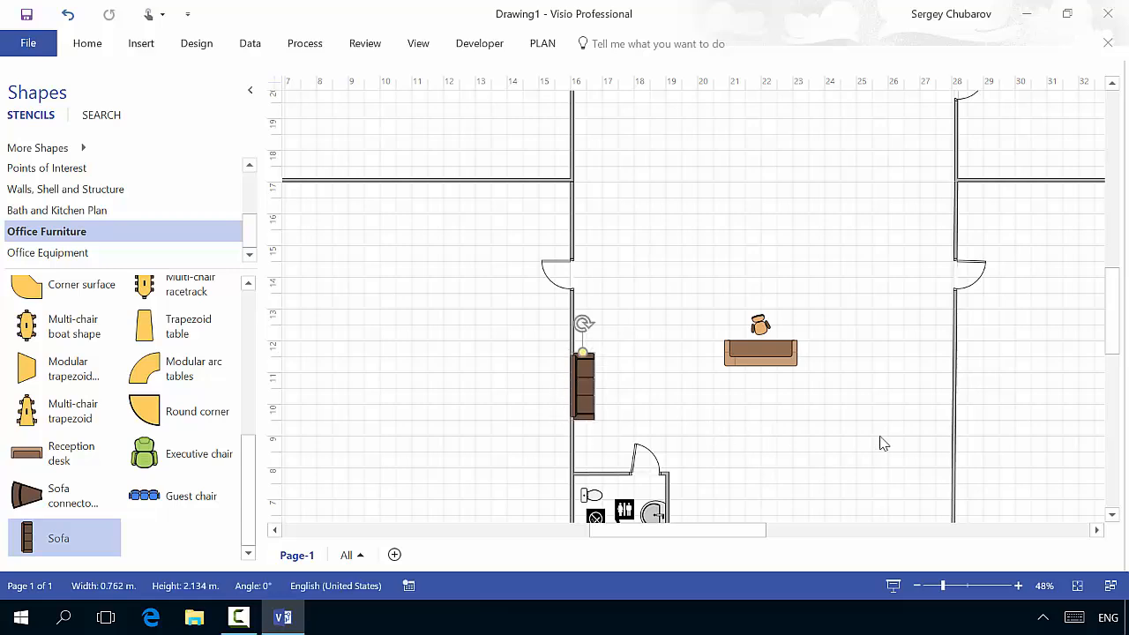
key("ctrl+d")
left_click_drag(618, 412, 871, 399)
left_click_drag(905, 366, 877, 521)
left_click_drag(873, 476, 940, 384)
left_click(895, 485)
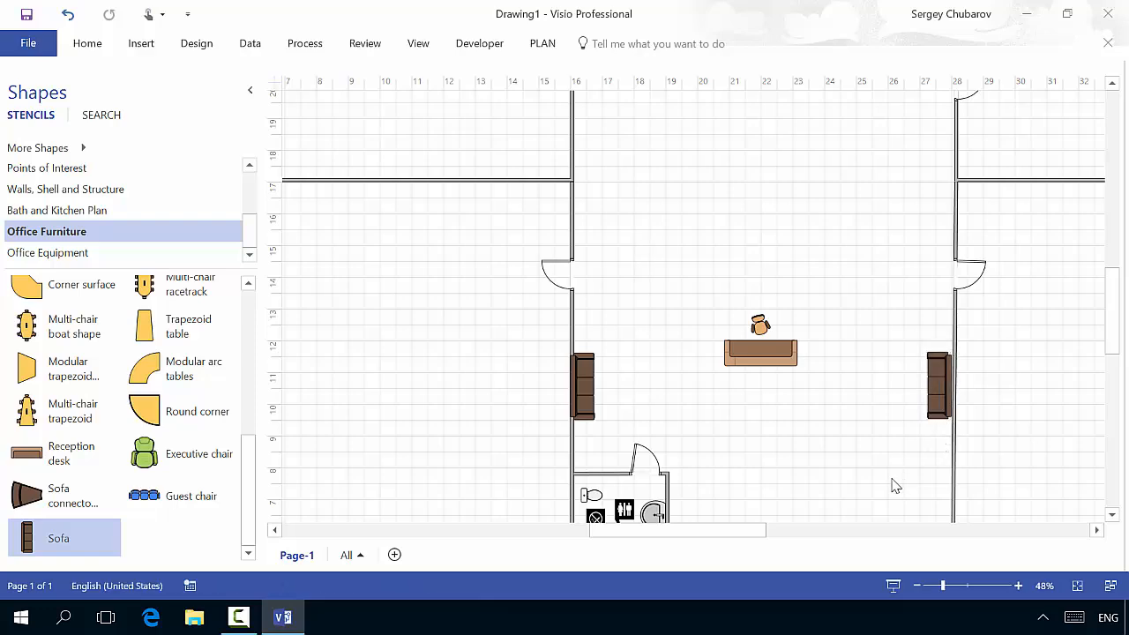
- Place a Table rotated -90° near the upper wall of the lower-left room, with a Desk chair between it and that wall
scroll(895, 485, "up", 3)
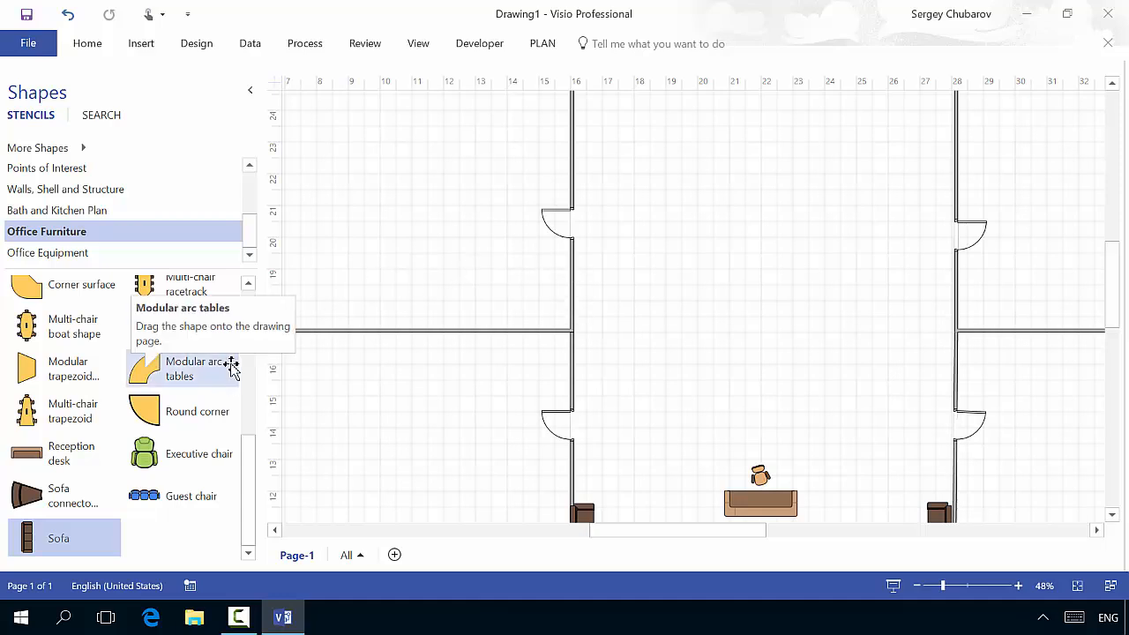
scroll(249, 331, "up", 5)
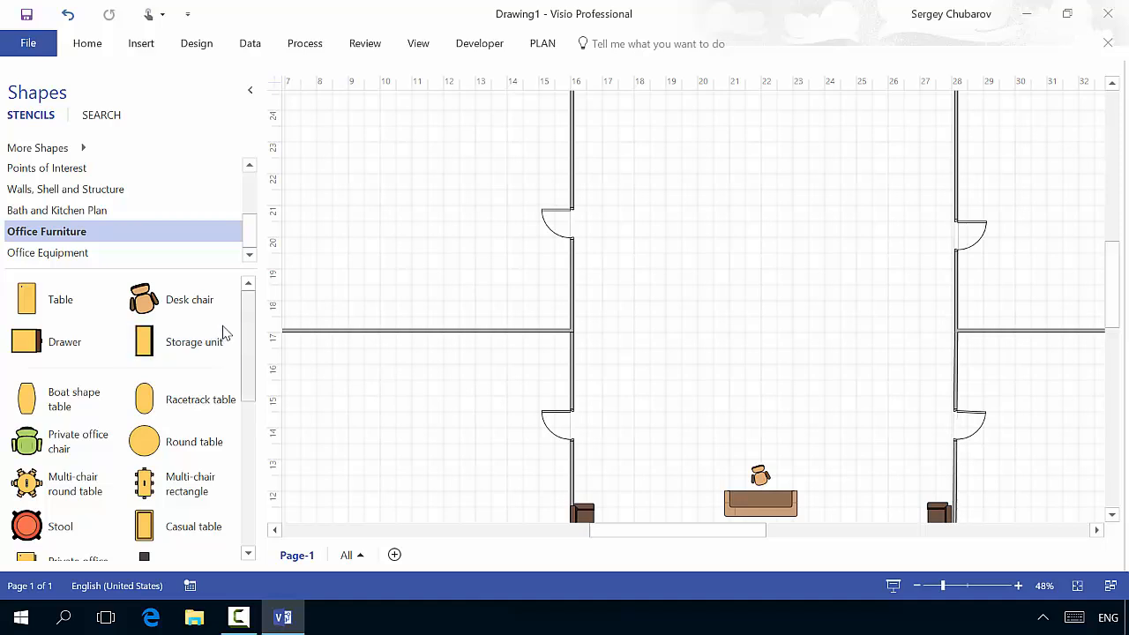
left_click_drag(61, 308, 397, 388)
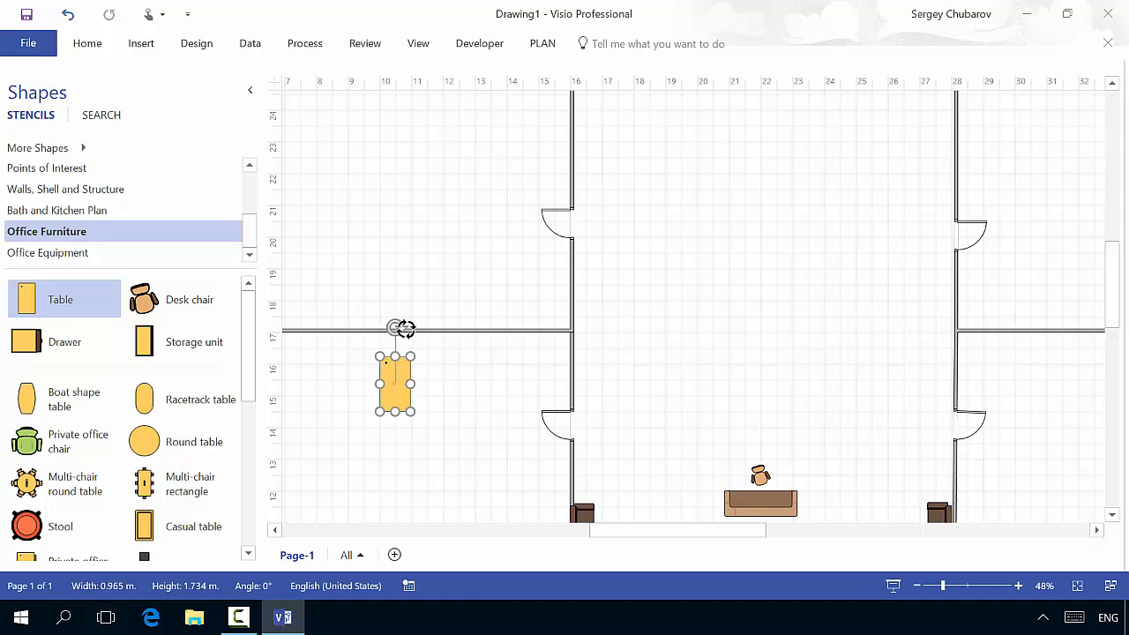
left_click_drag(404, 328, 490, 381)
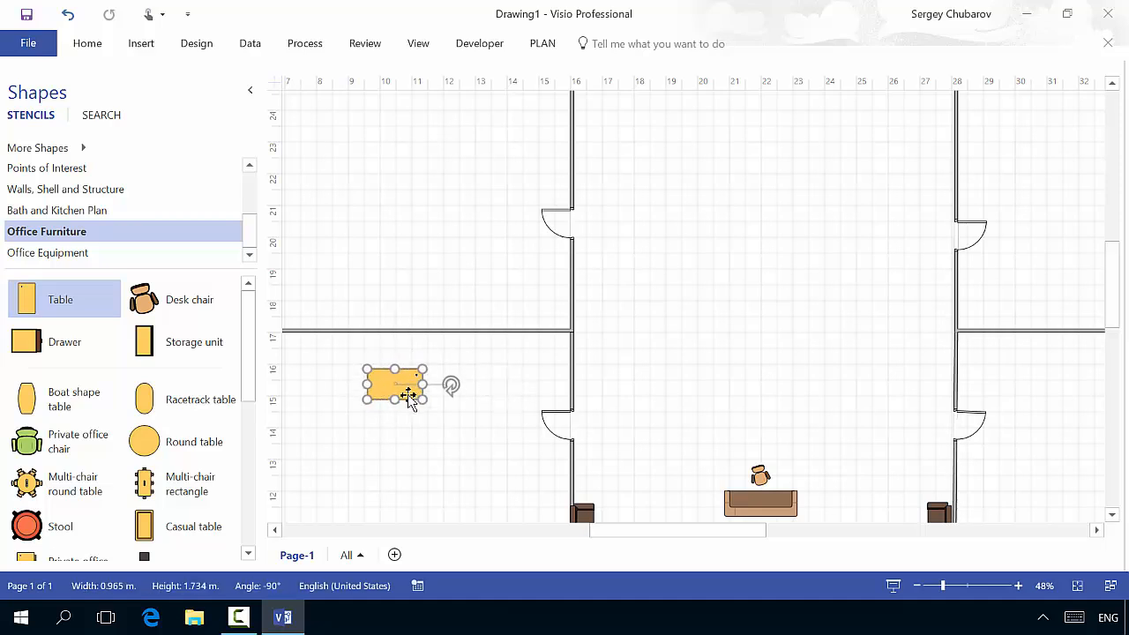
mouse_move(415, 360)
left_mouse_down()
mouse_move(421, 350)
mouse_move(424, 365)
left_mouse_up()
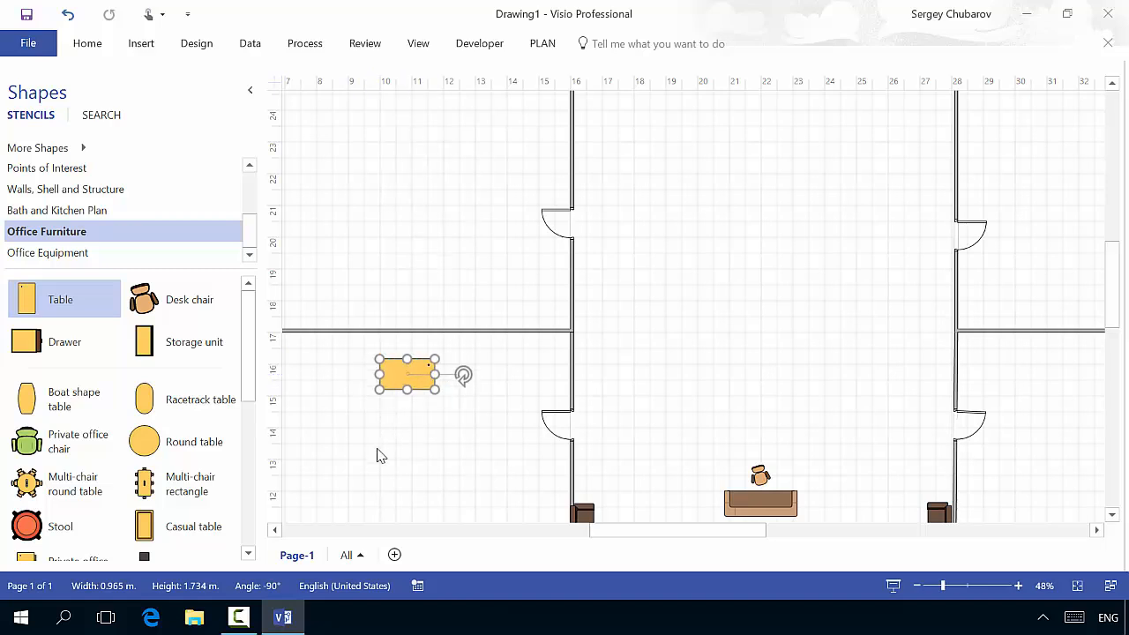
left_click(378, 450)
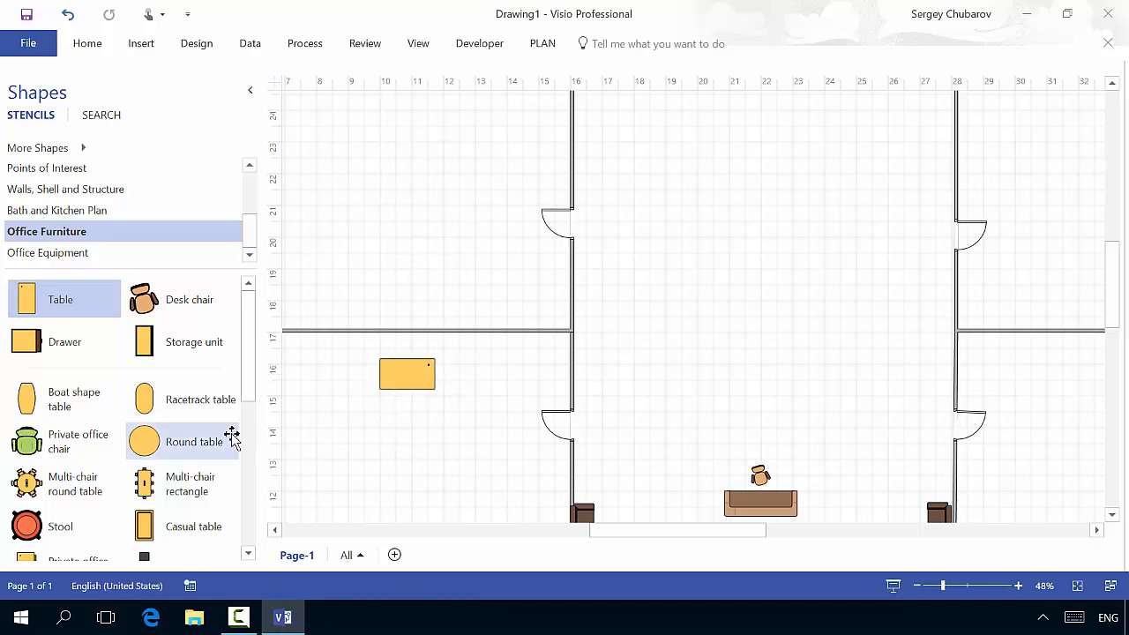
left_click_drag(145, 298, 407, 344)
left_click(492, 385)
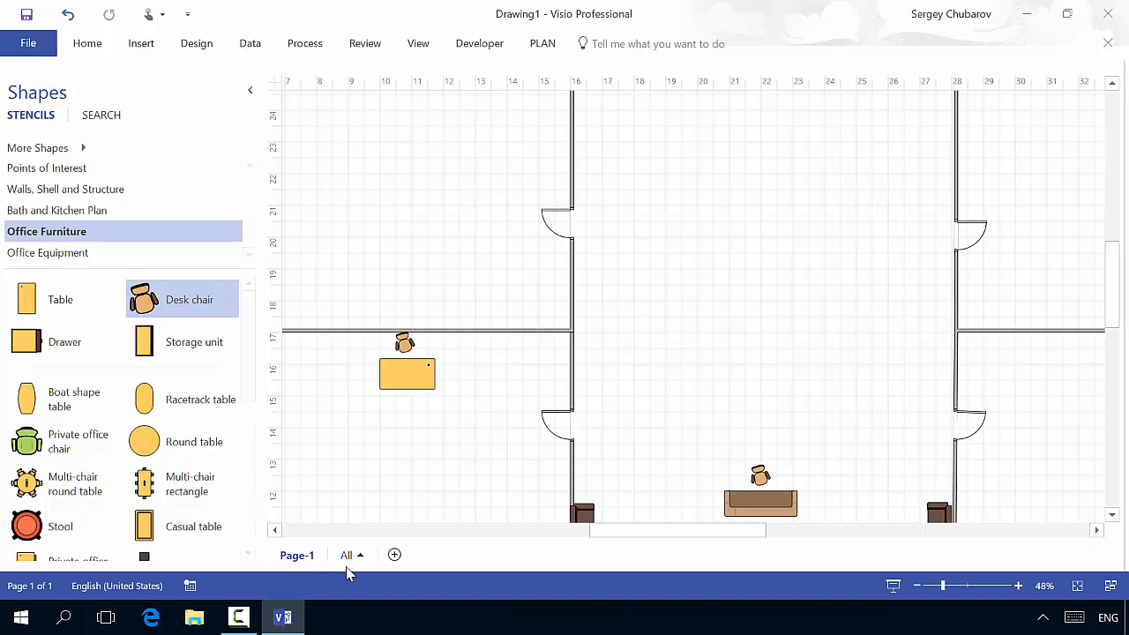
- Place a Fax machine from the Office Equipment stencil just left of the reception desk
left_click(917, 586)
left_click(918, 586)
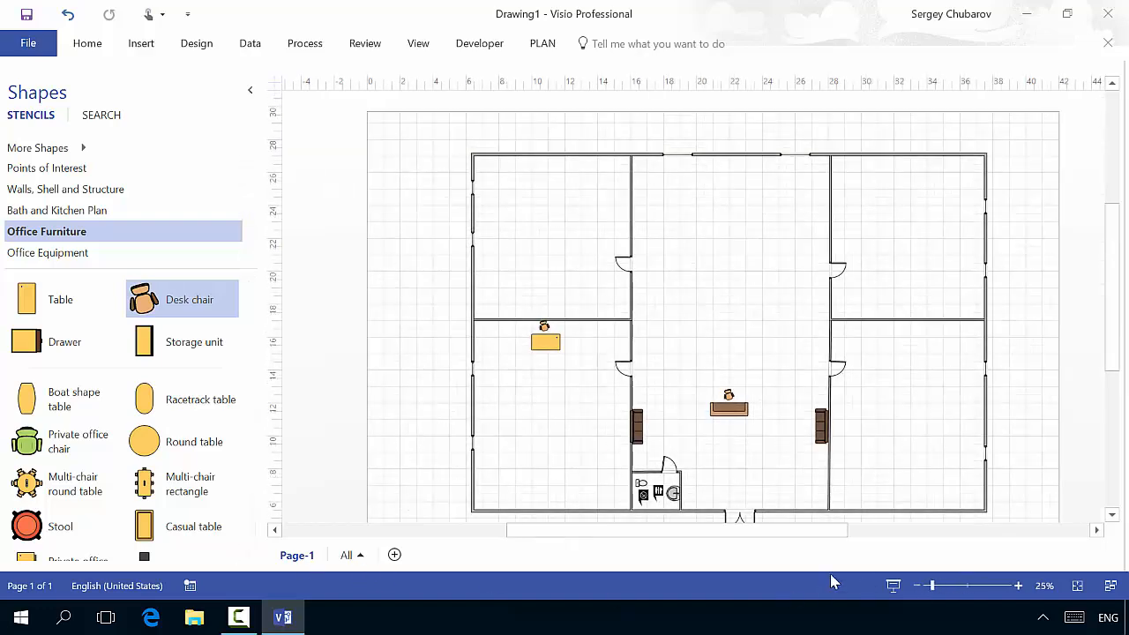
scroll(510, 341, "down", 5)
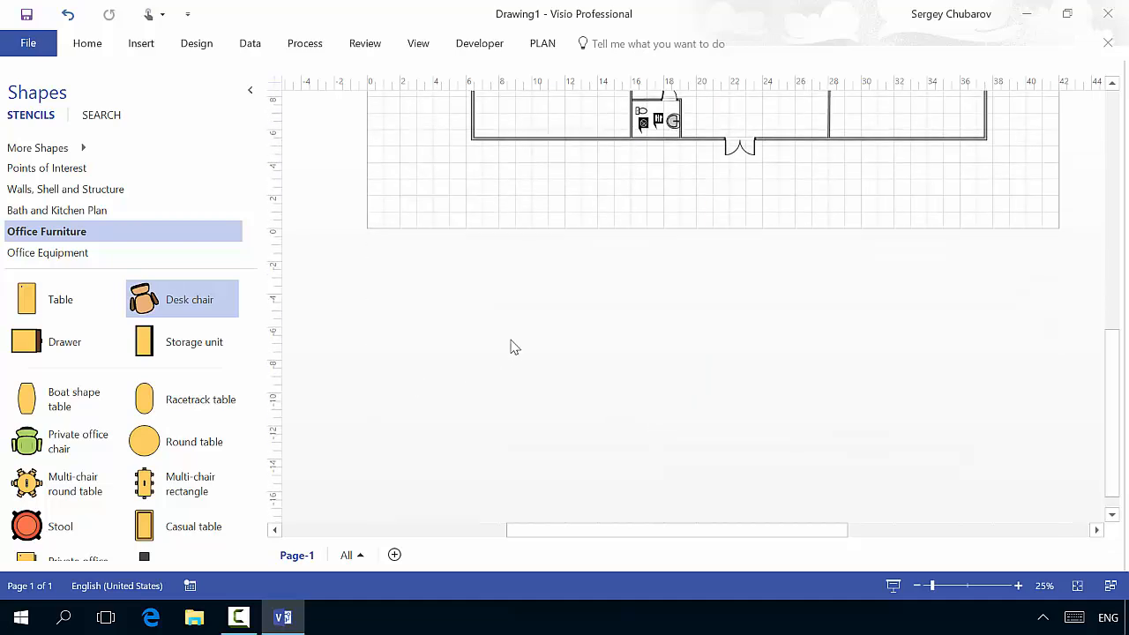
scroll(520, 338, "up", 4)
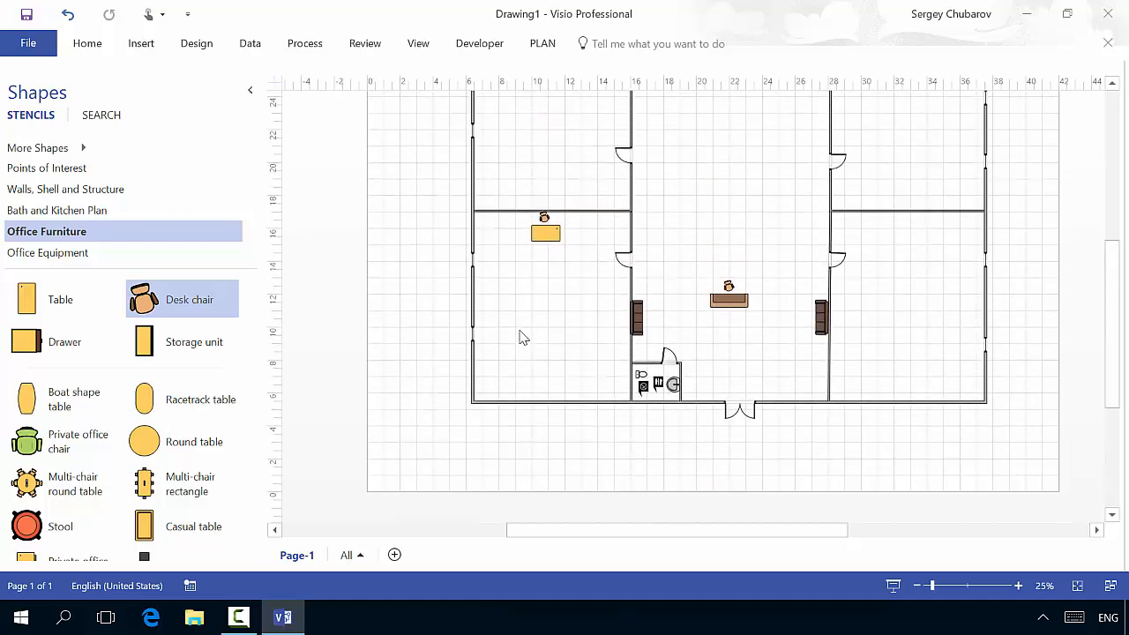
scroll(521, 338, "up", 1)
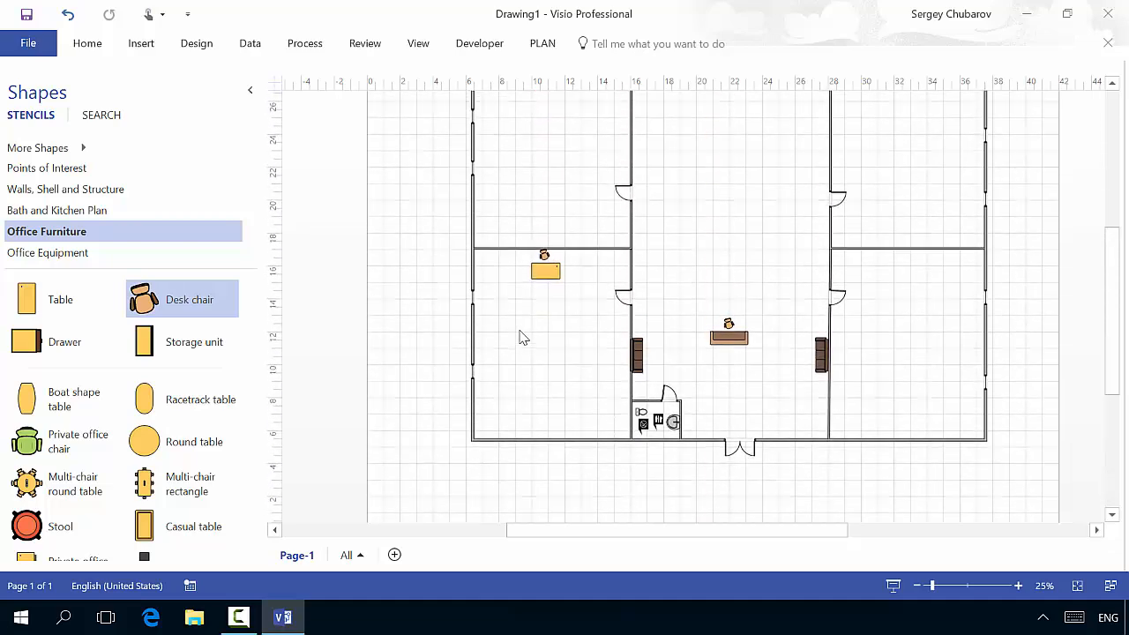
left_click(51, 253)
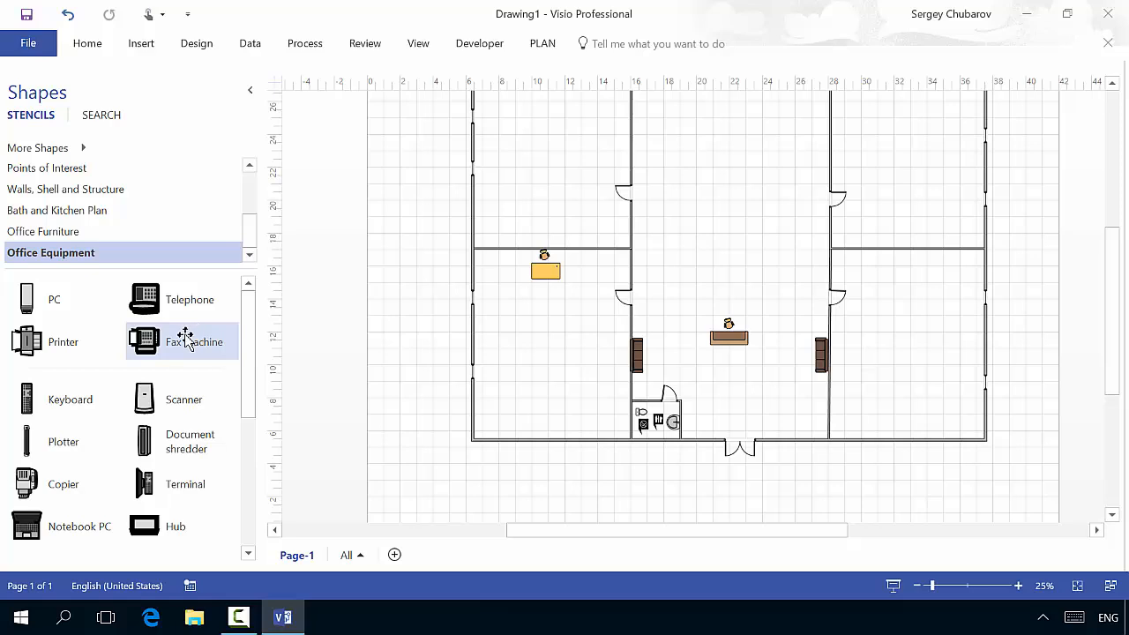
left_click_drag(185, 340, 729, 344)
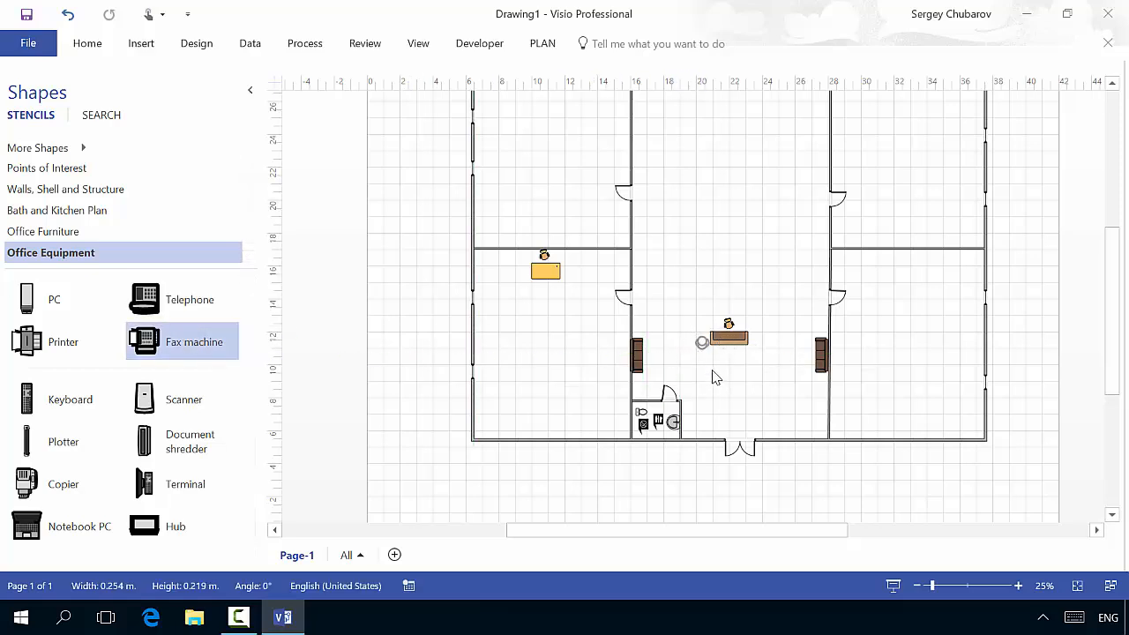
left_click(715, 377)
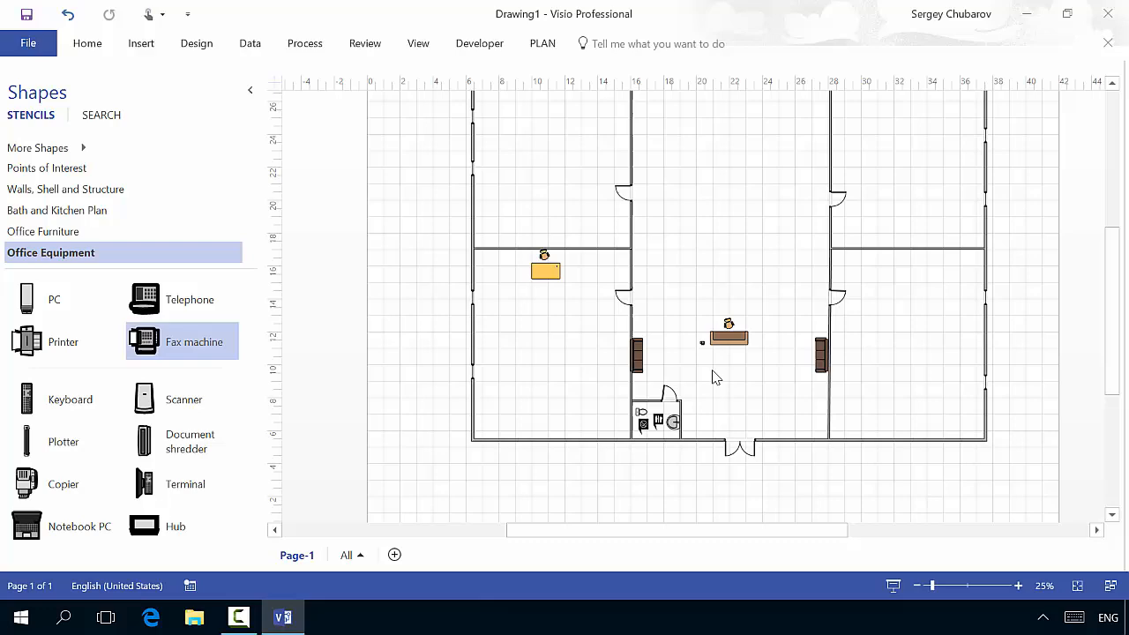
- Move the fax machine onto the left end of the reception desk
left_click(1018, 586)
left_click(1022, 586)
left_click(1022, 587)
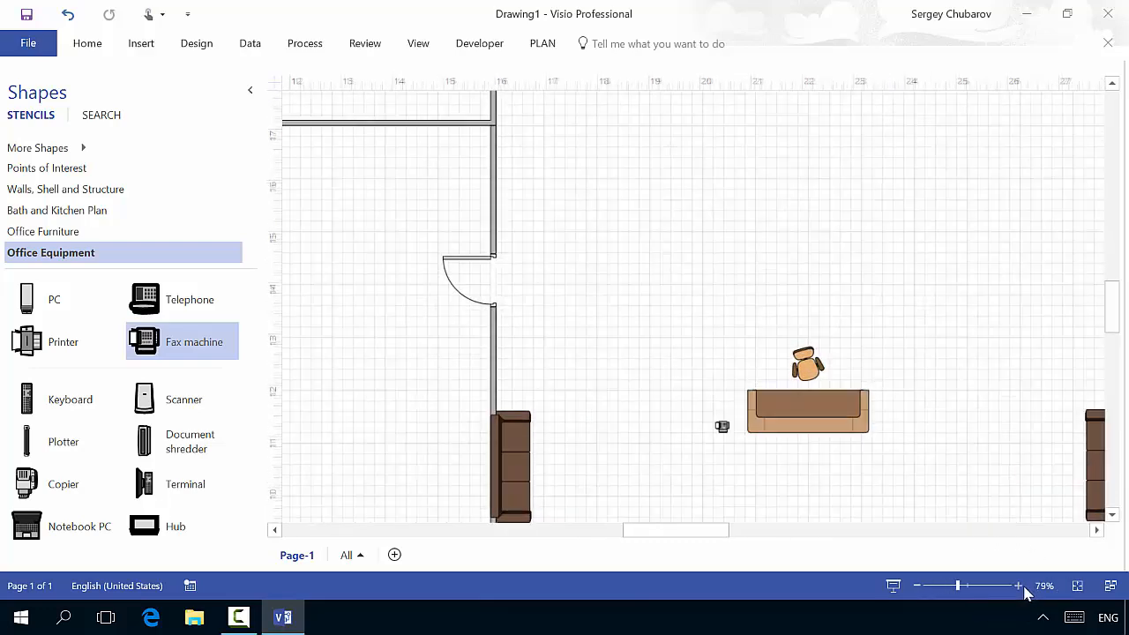
left_click(1022, 586)
left_click(1021, 587)
scroll(991, 494, "down", 3)
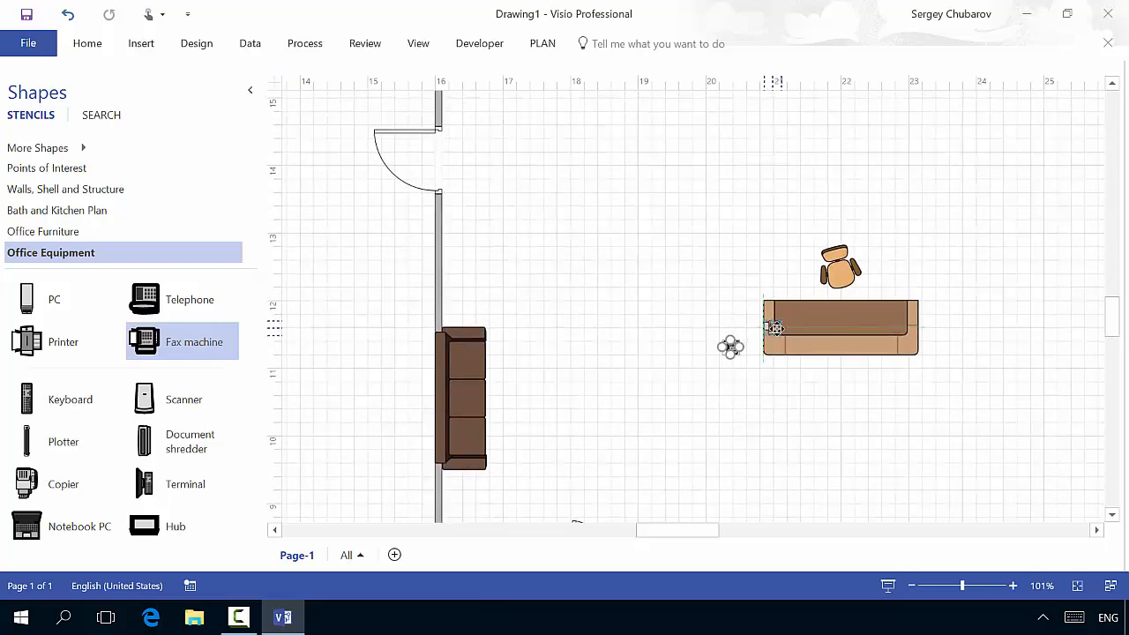
left_click_drag(732, 345, 774, 335)
left_click(819, 410)
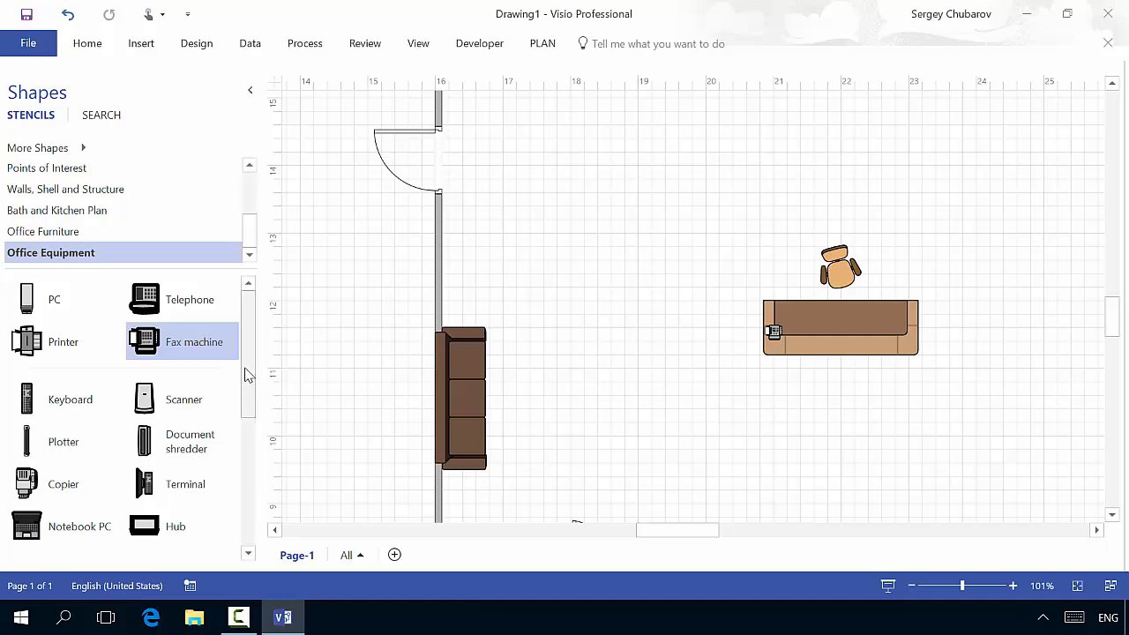
- Place a Notebook PC in the middle of the reception desk and rotate it 180° to face the chair
scroll(245, 388, "down", 2)
left_click_drag(103, 464, 876, 327)
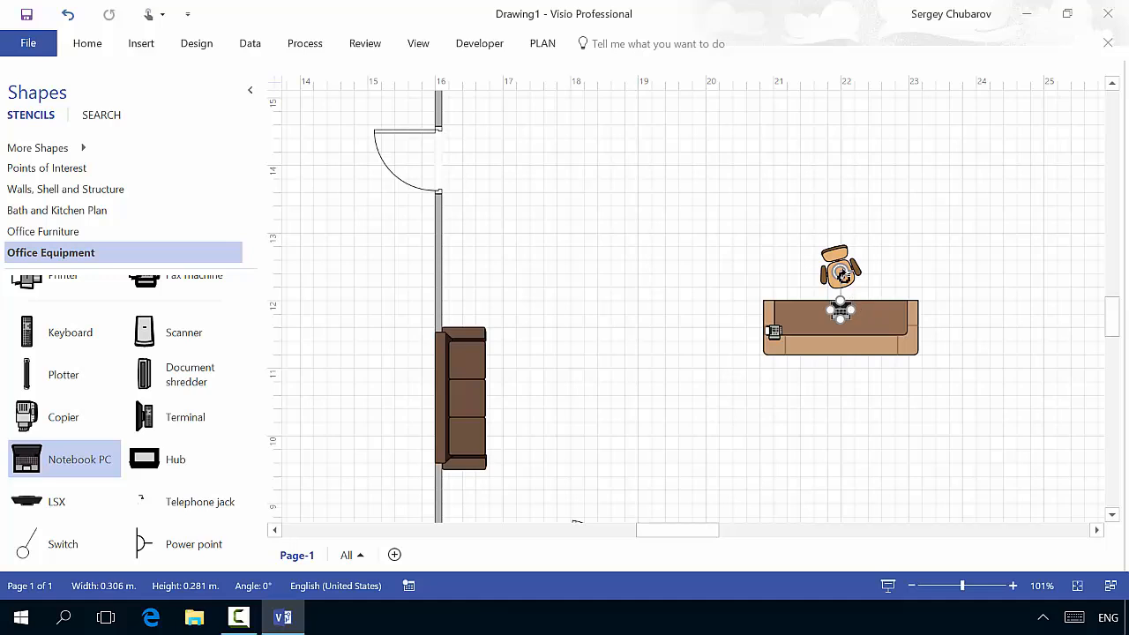
left_click_drag(840, 274, 840, 388)
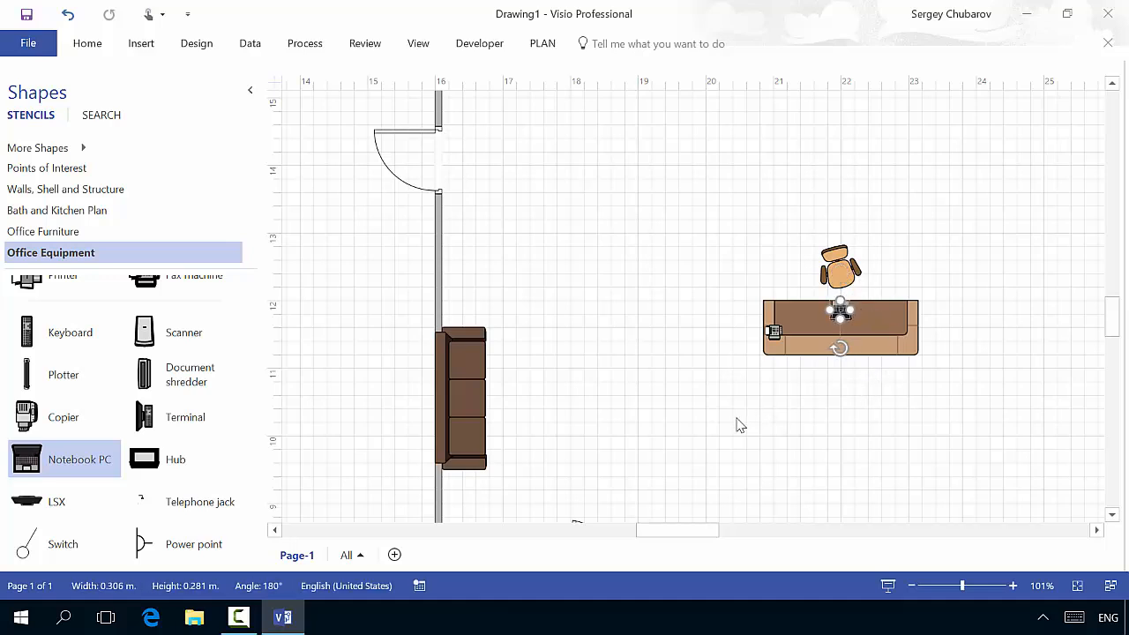
left_click(740, 426)
- Place a PC from the Office Equipment stencil on the table in the lower-left room and rotate it 180°
scroll(740, 425, "up", 1)
left_click_drag(249, 368, 250, 476)
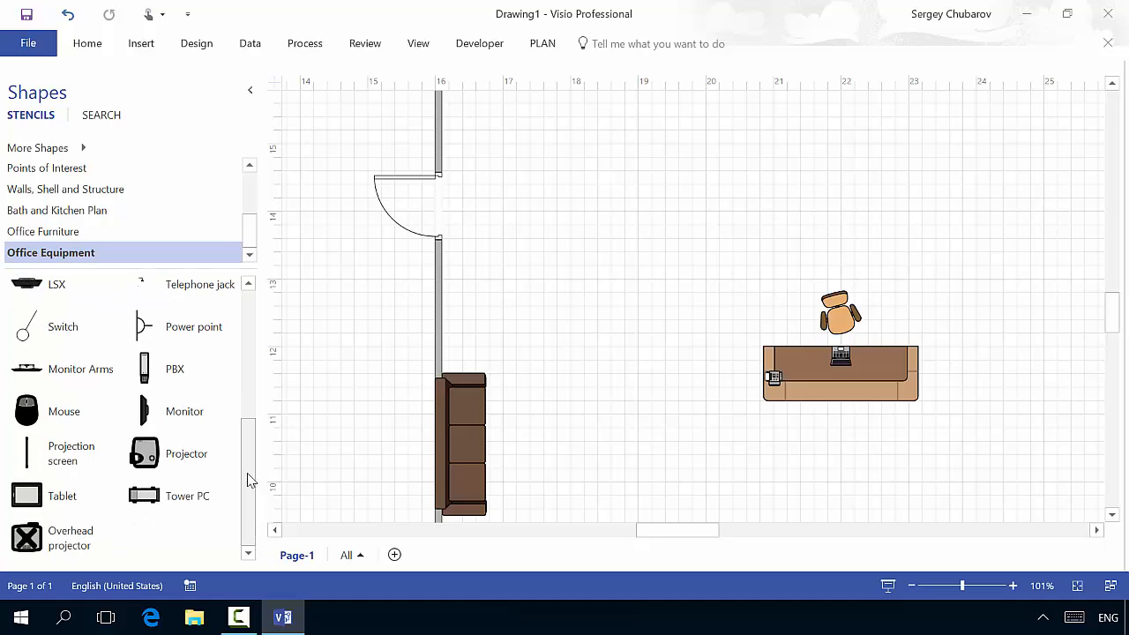
left_click_drag(247, 475, 255, 346)
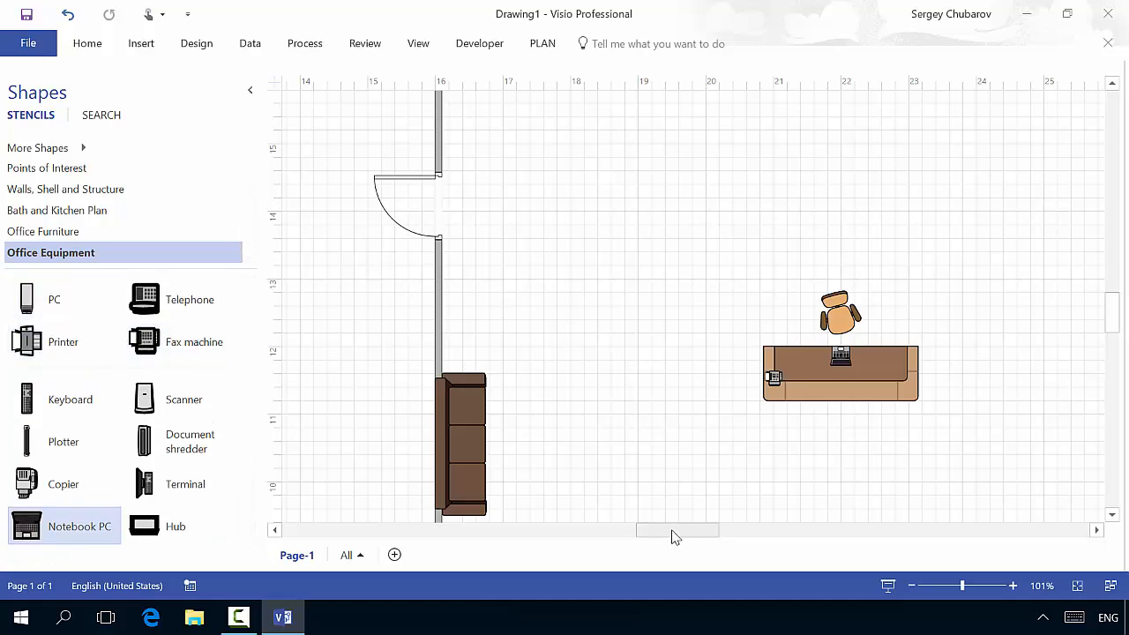
left_click_drag(672, 536, 628, 529)
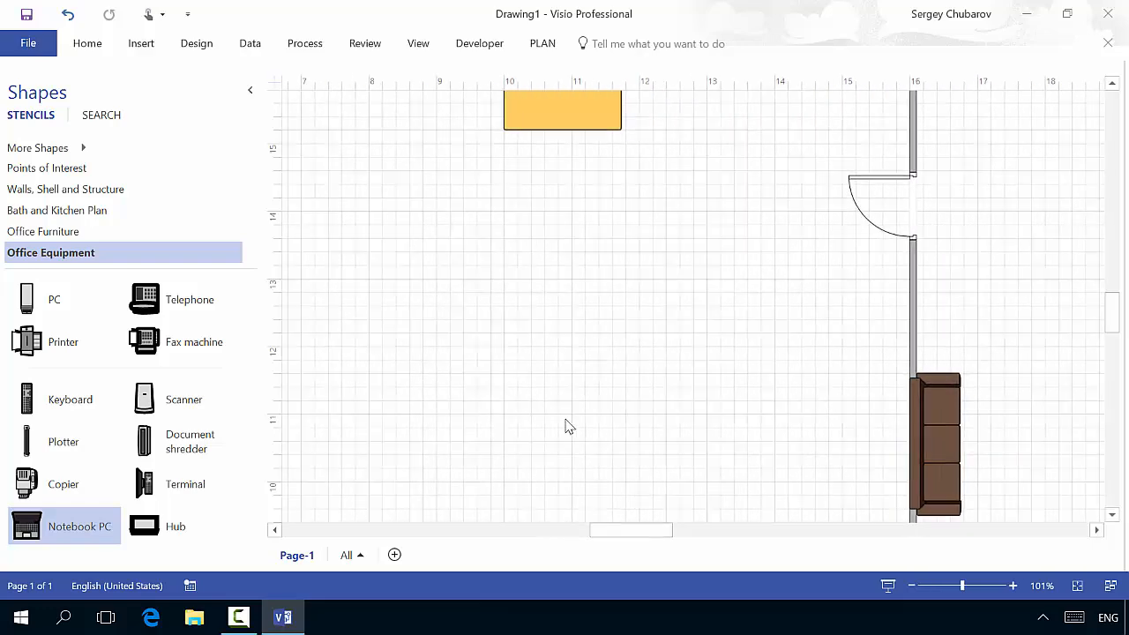
scroll(569, 427, "up", 2)
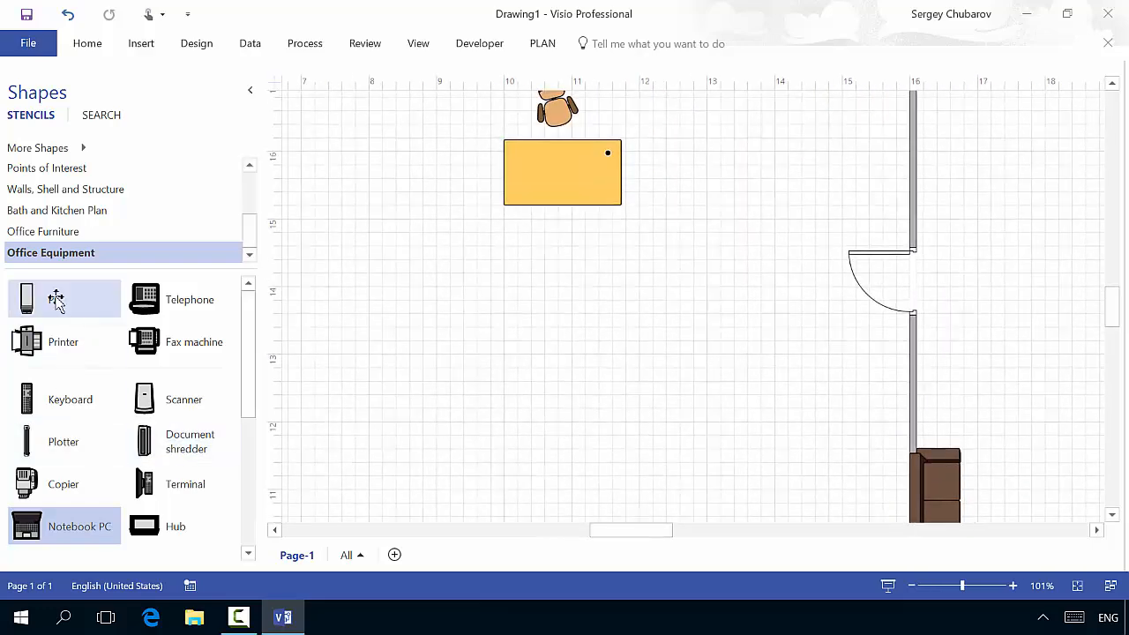
left_click_drag(56, 300, 555, 171)
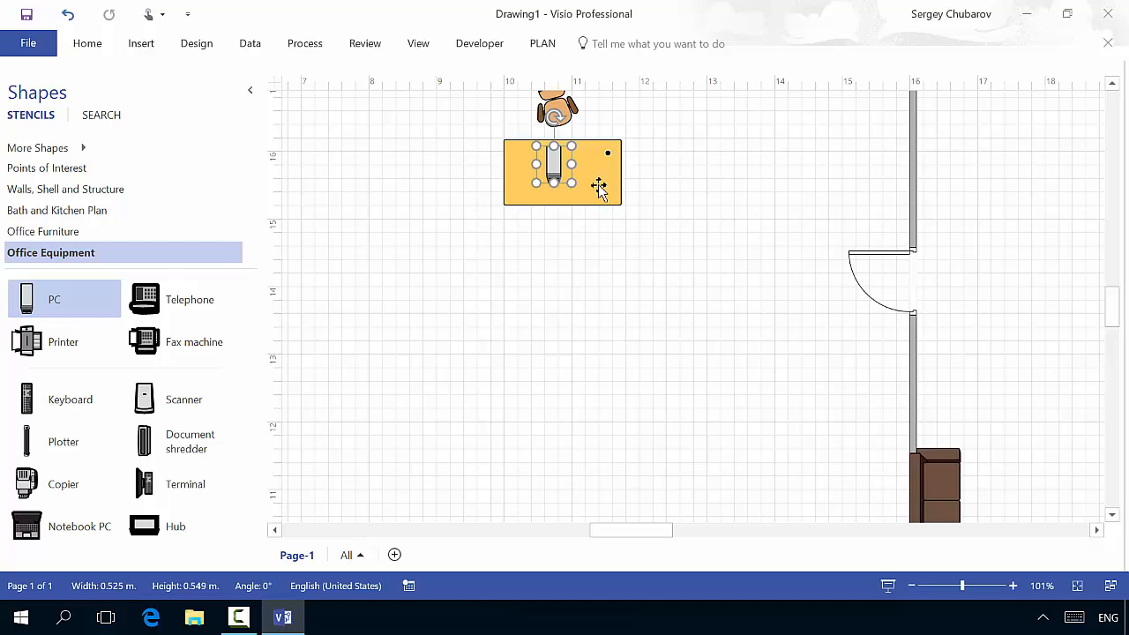
left_click_drag(554, 114, 551, 211)
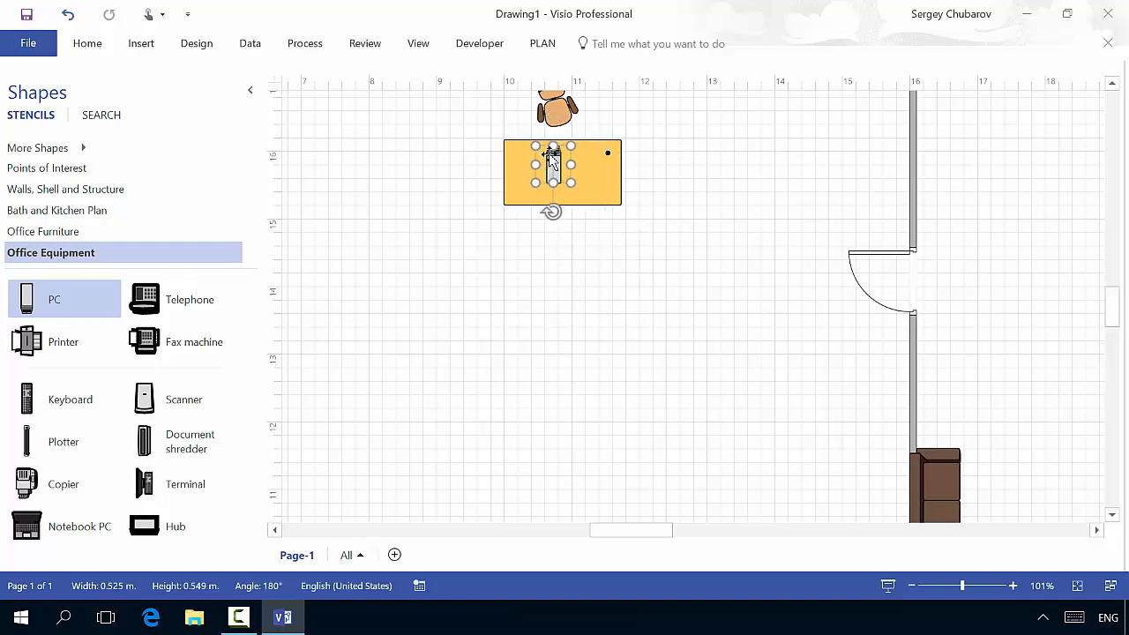
- Move the PC toward the right side of the table, next to the small round grommet
left_click(576, 167)
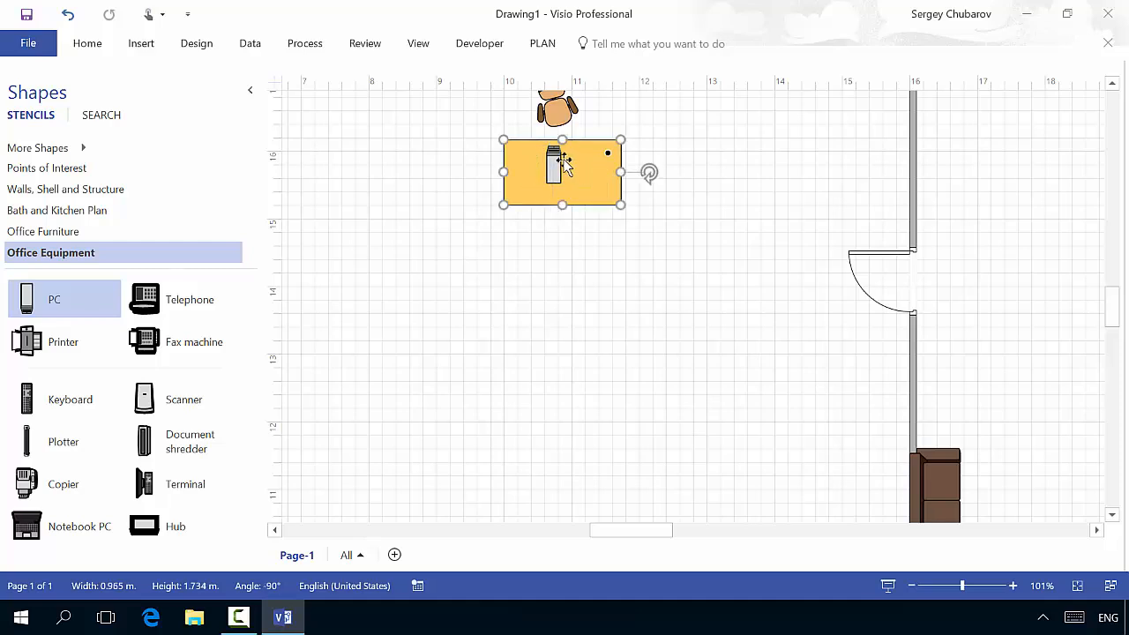
left_click(553, 163)
left_click_drag(554, 163, 586, 159)
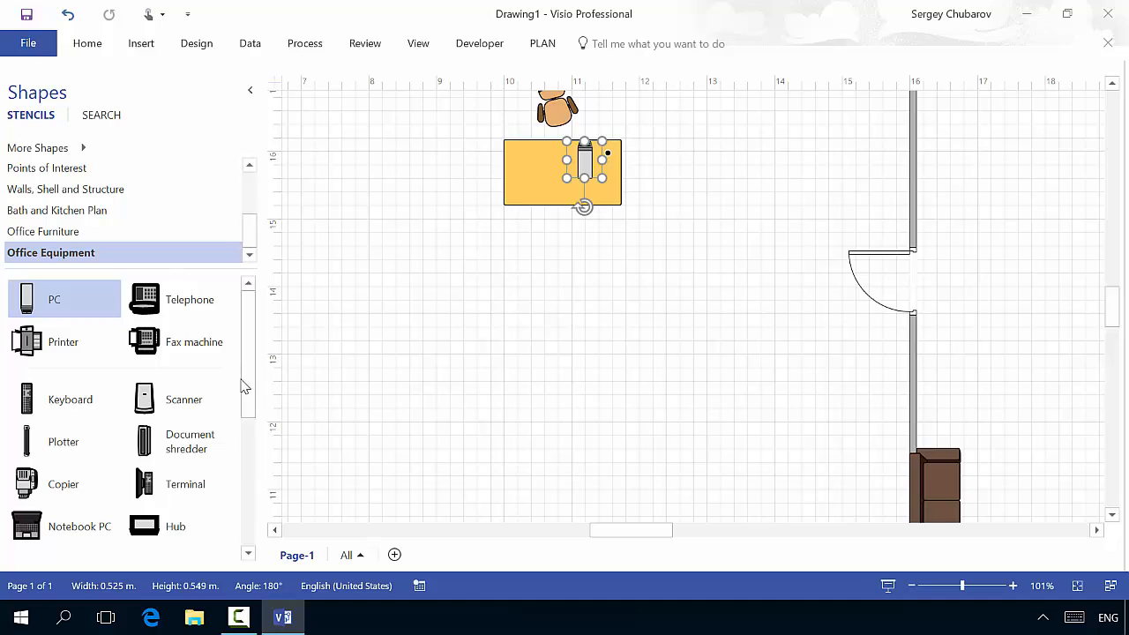
- Place a Monitor from the Office Equipment stencil beside the PC on the table and a Mouse near the table's upper edge
left_click_drag(250, 371, 240, 499)
left_click_drag(189, 429, 554, 129)
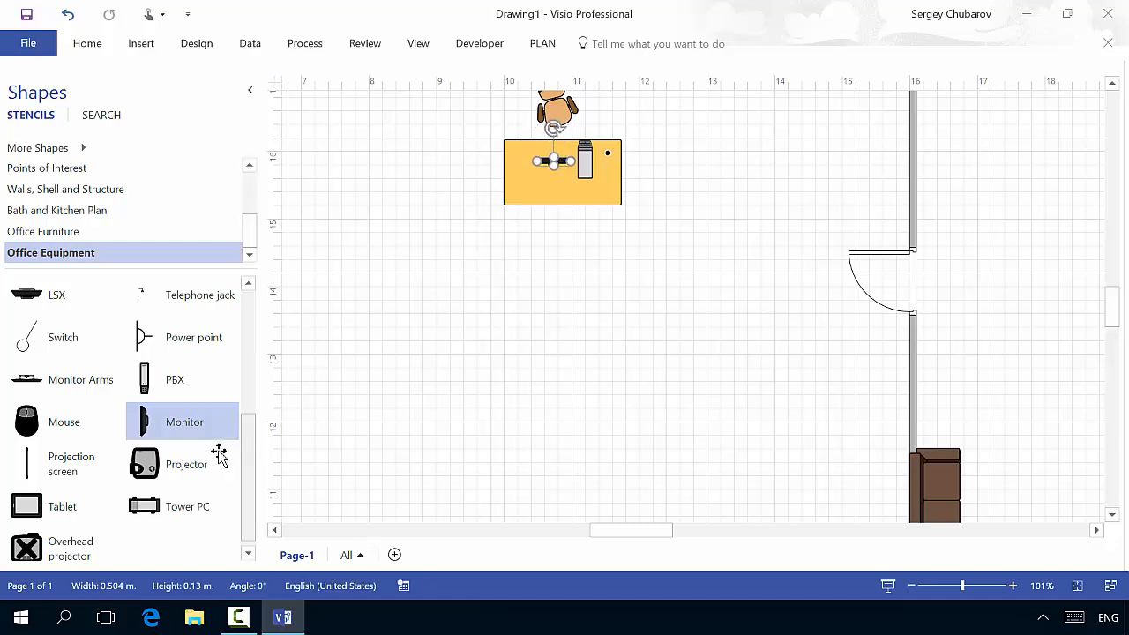
left_click_drag(50, 418, 529, 145)
left_click(518, 182)
left_click(527, 161)
left_click(532, 194)
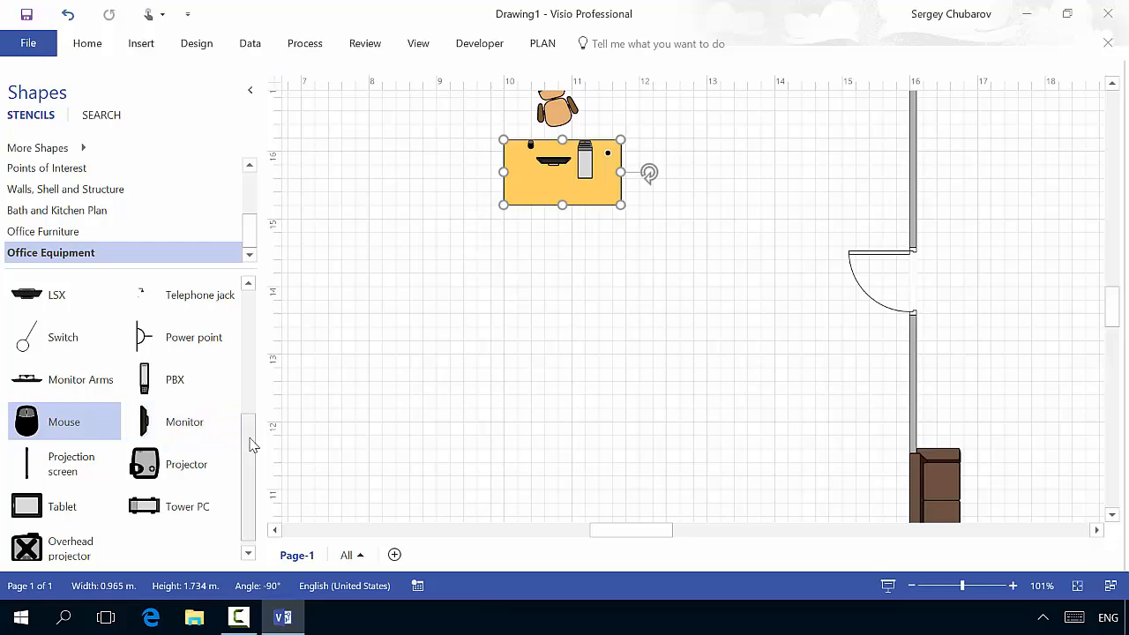
- Place a Keyboard from the Office Equipment stencil on the table, between the mouse and the PC in front of the monitor
left_click_drag(251, 441, 249, 338)
left_click_drag(45, 364, 509, 143)
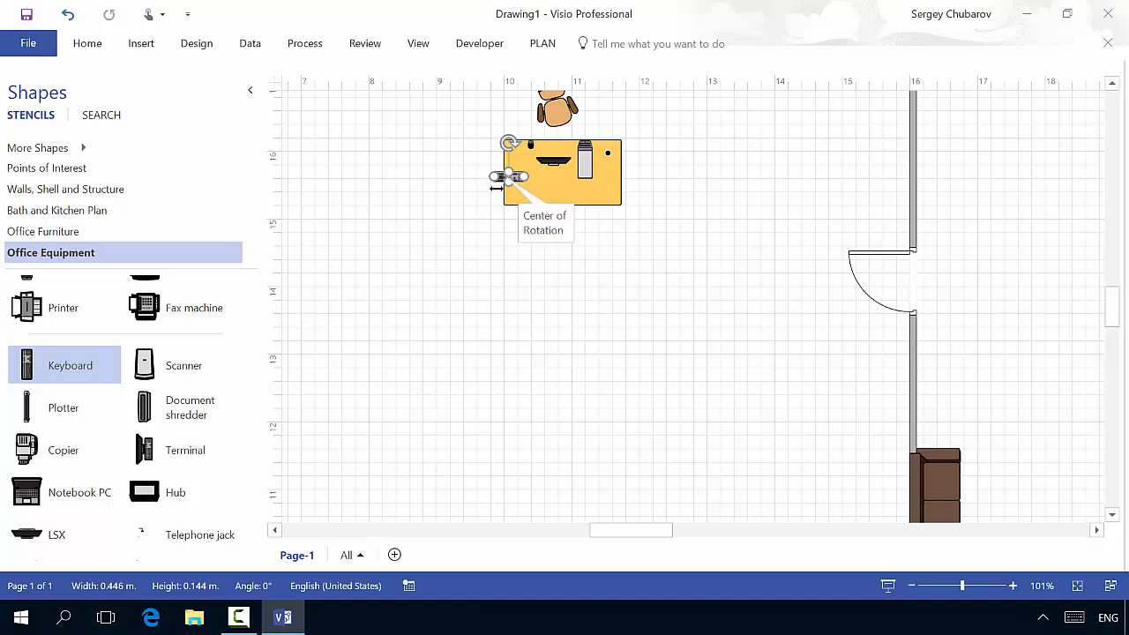
left_click(539, 194)
left_click_drag(519, 177, 561, 149)
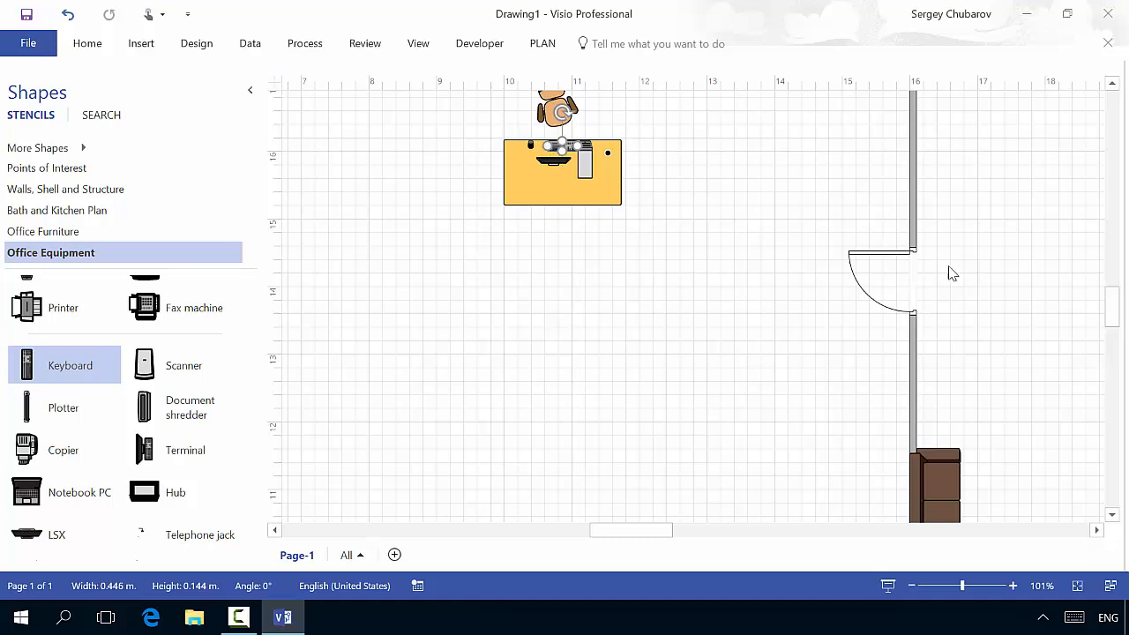
key("ctrl+z")
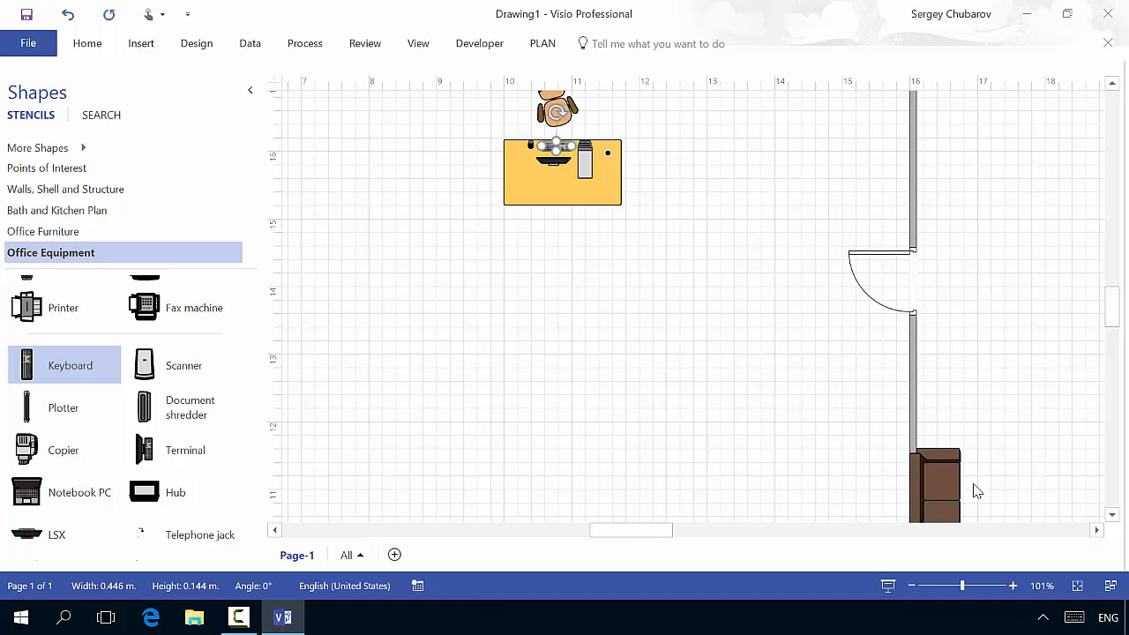
key("Escape")
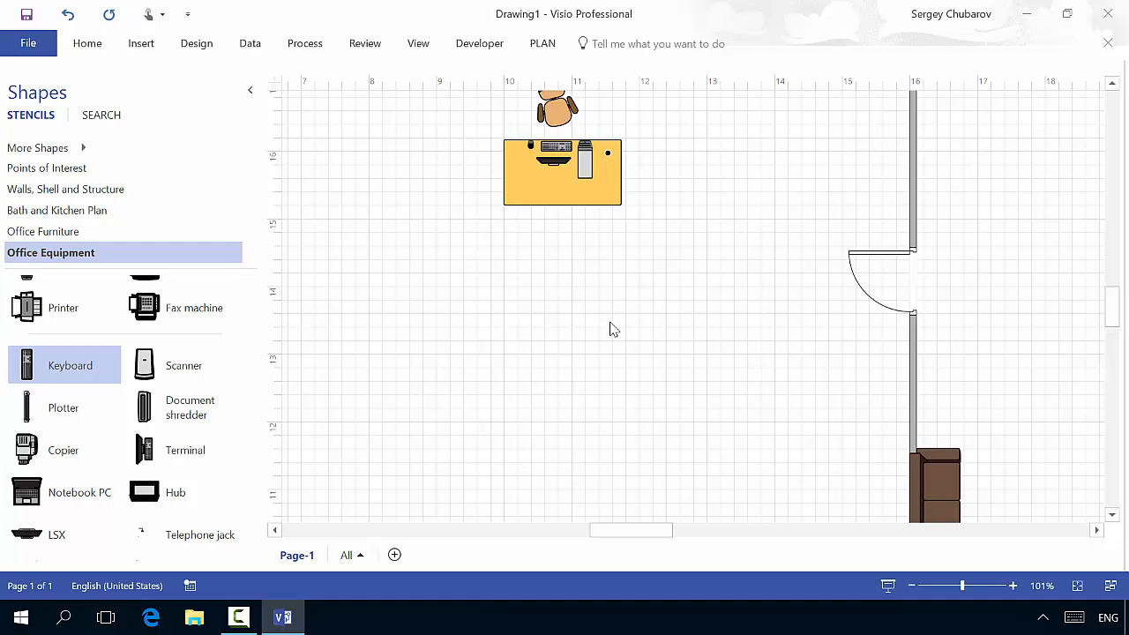
- Try to rotate the keyboard on the table around toward the chair
left_click(550, 147)
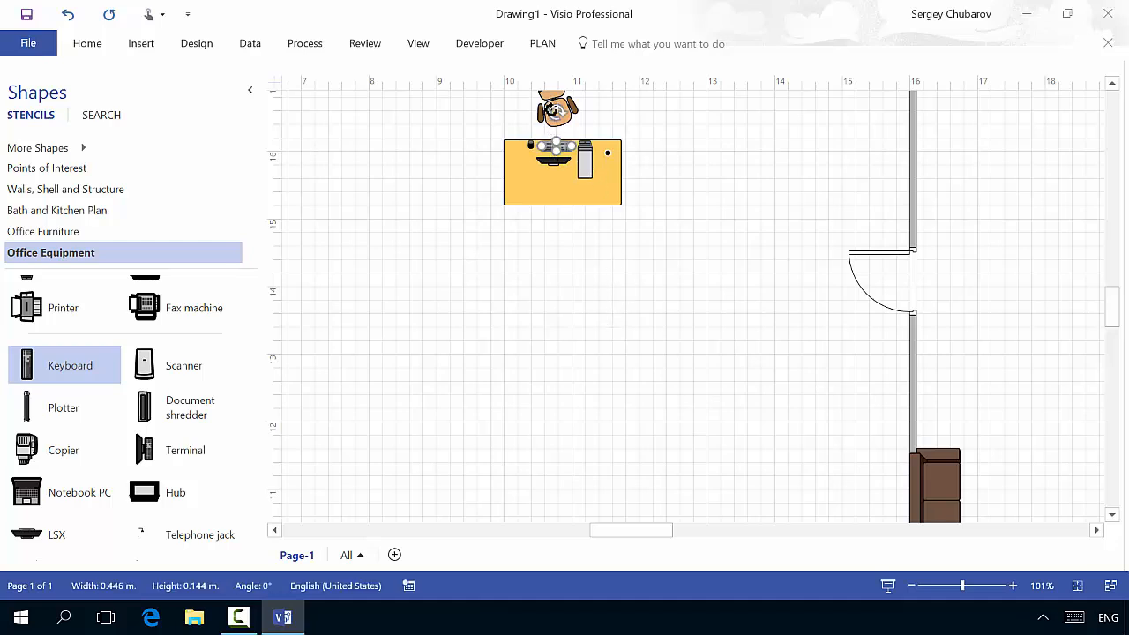
left_click_drag(554, 110, 568, 202)
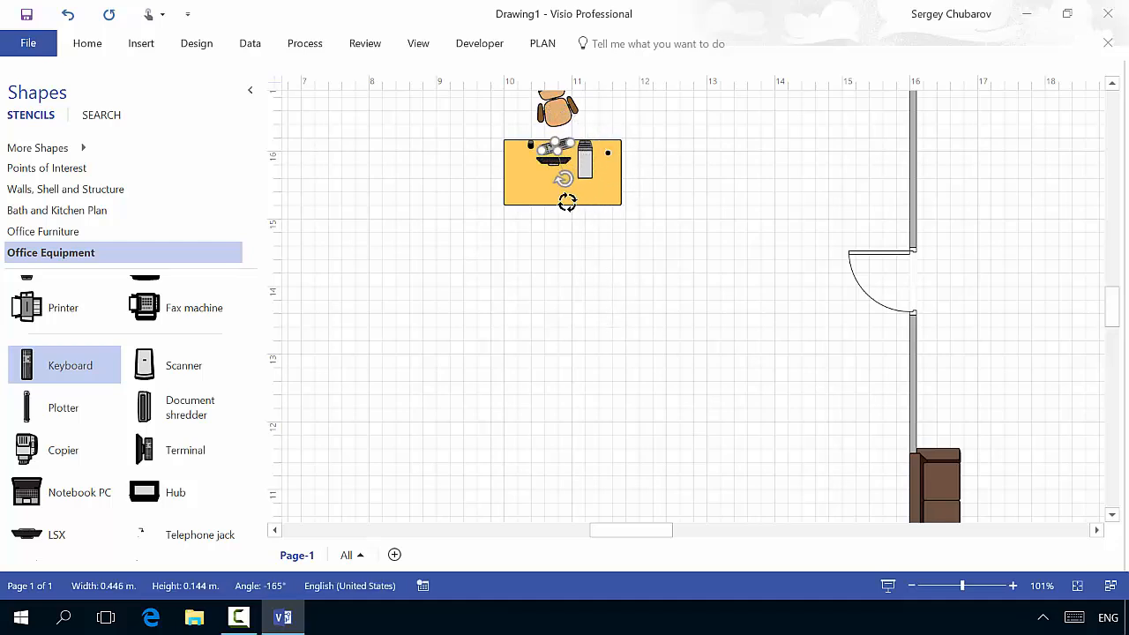
left_click(668, 269)
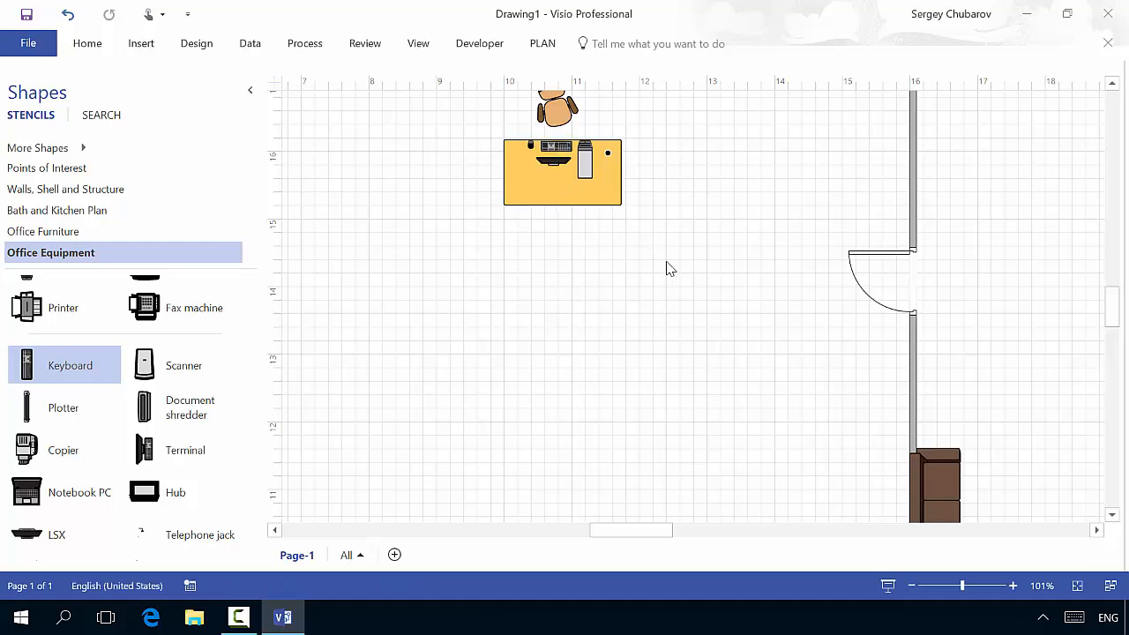
key("ctrl+z")
- Open the Dimensioning - Engineering stencil for dimensioning the whole floor plan
scroll(252, 244, "up", 1)
scroll(249, 186, "up", 2)
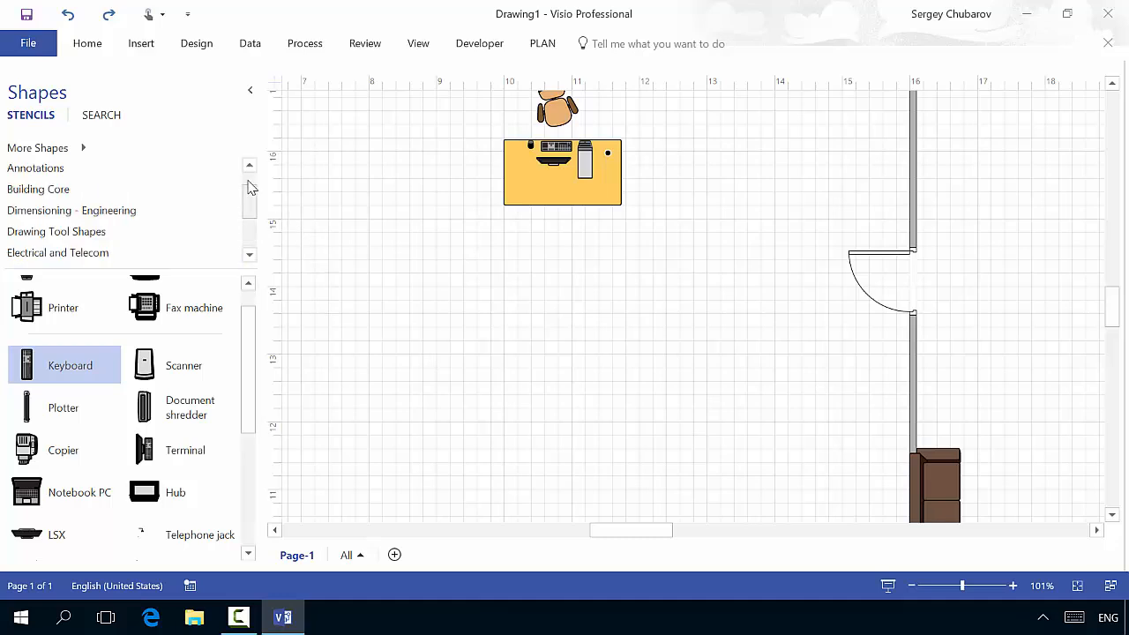
left_click(93, 212)
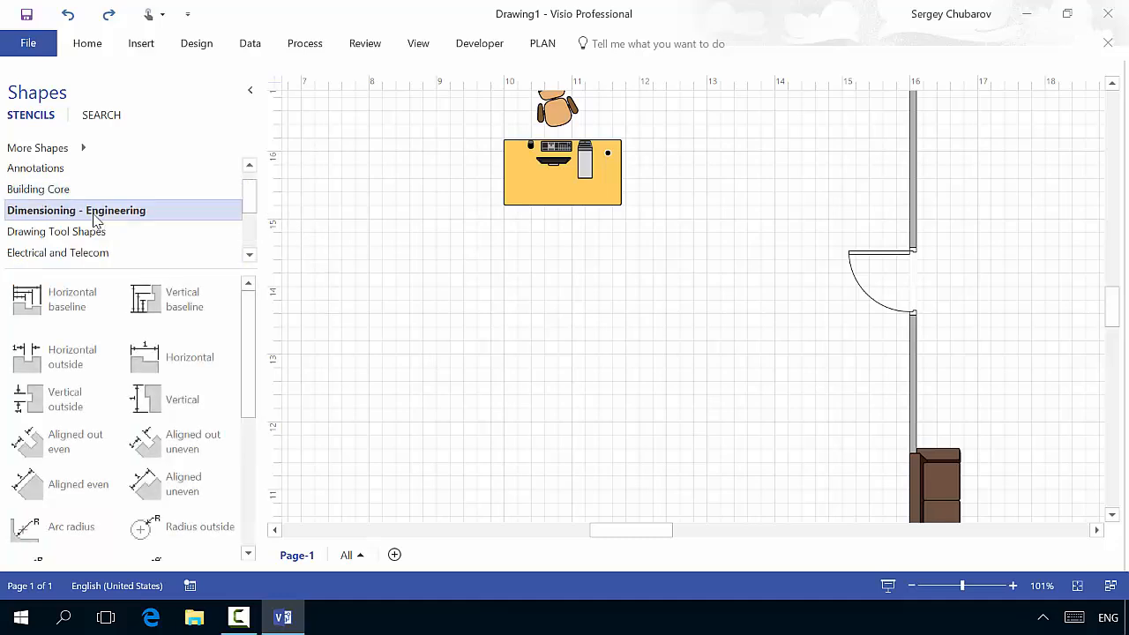
left_click(910, 586)
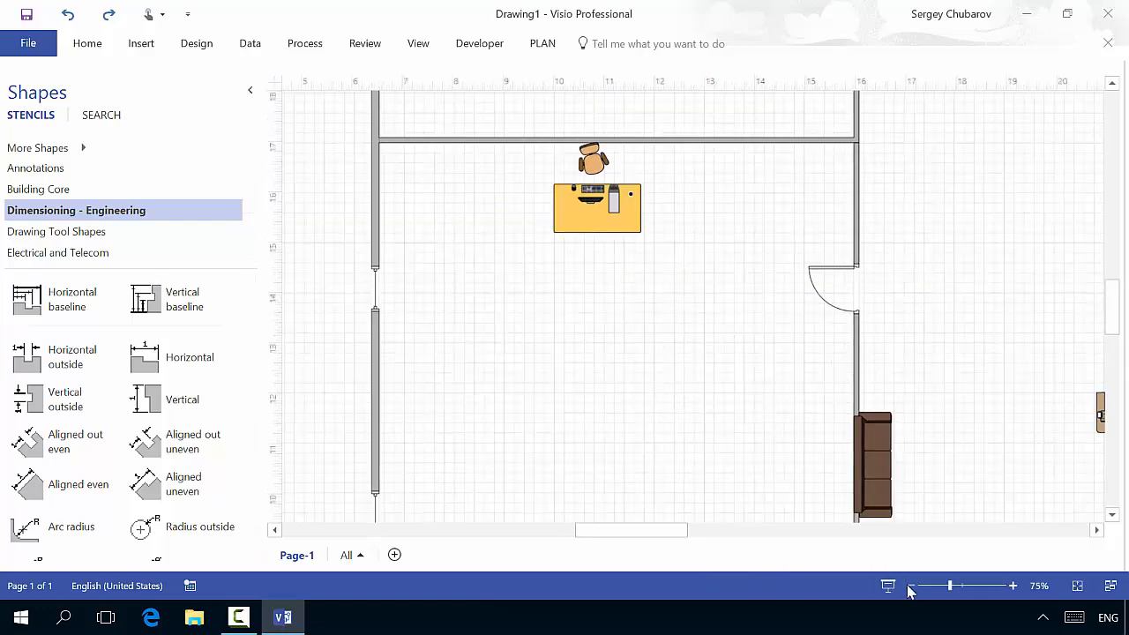
left_click(911, 587)
left_click(909, 586)
left_click(910, 586)
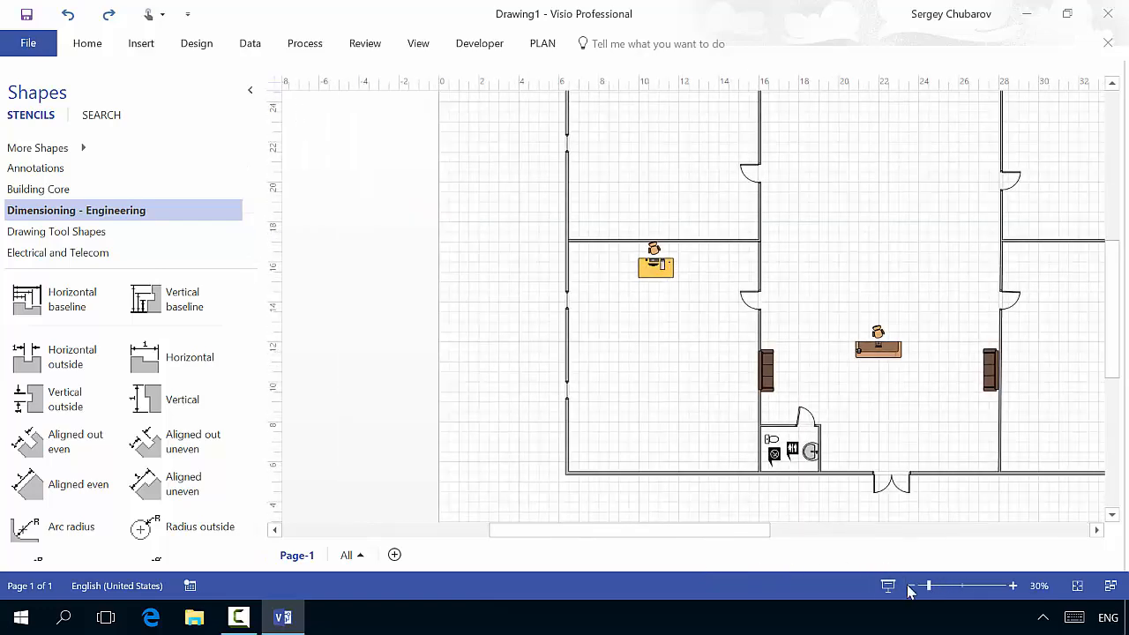
left_click(910, 586)
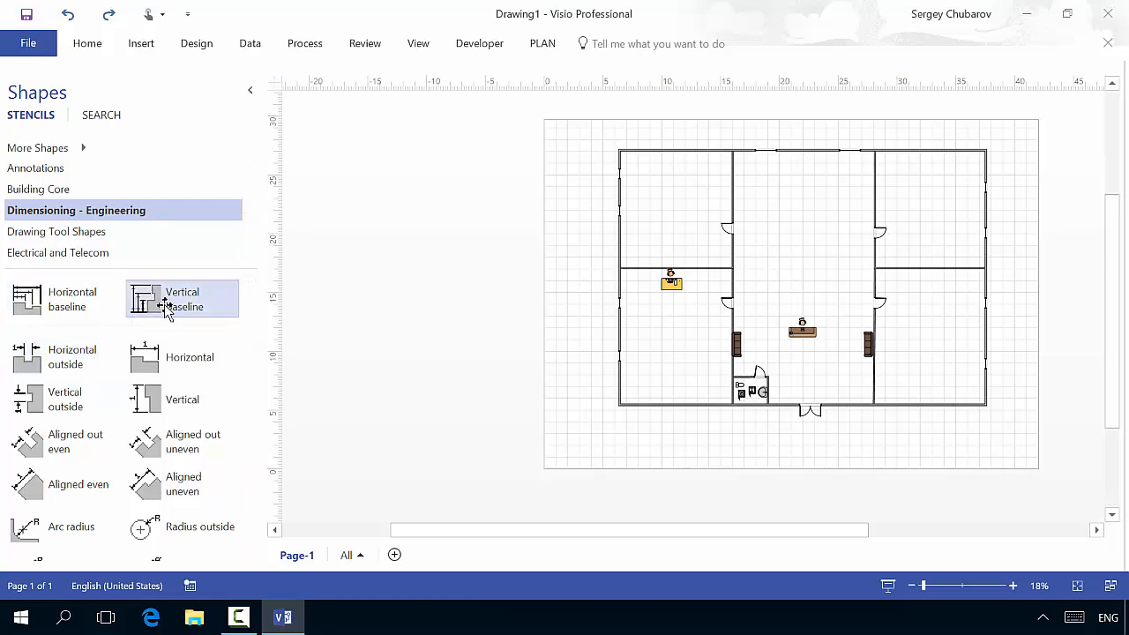
- Add a Vertical dimension along the left exterior wall, stretched from the upper-left to the lower-left corner of the building
mouse_move(148, 399)
left_mouse_down()
mouse_move(272, 365)
mouse_move(579, 232)
mouse_move(617, 151)
mouse_move(554, 143)
left_mouse_up()
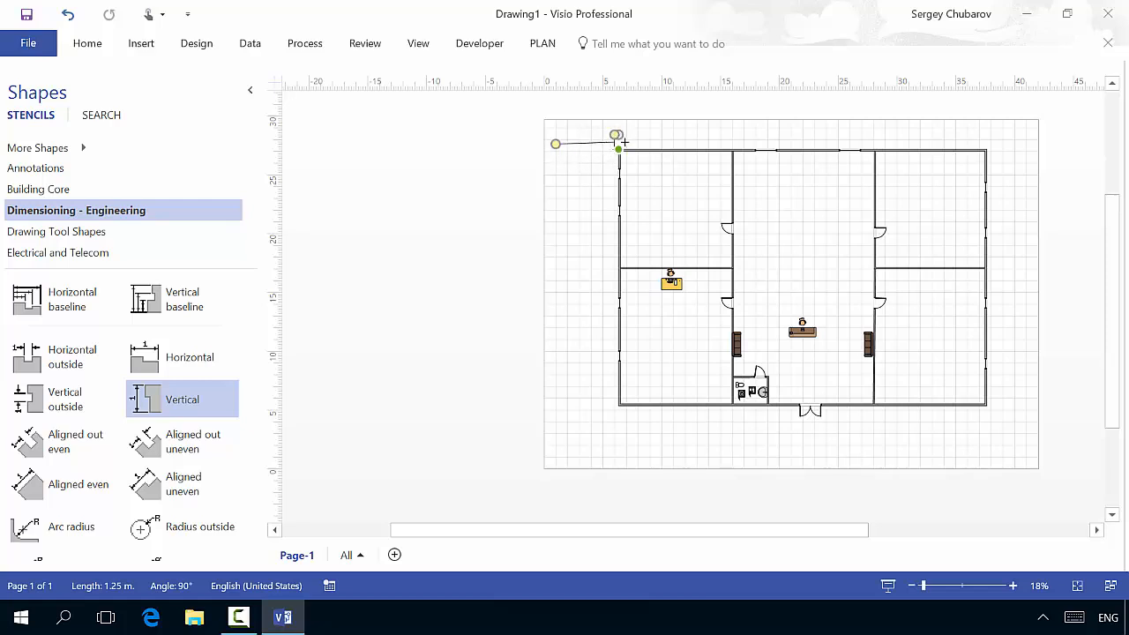
left_click_drag(625, 142, 619, 280)
mouse_move(609, 401)
left_mouse_down()
mouse_move(620, 345)
mouse_move(615, 386)
left_mouse_up()
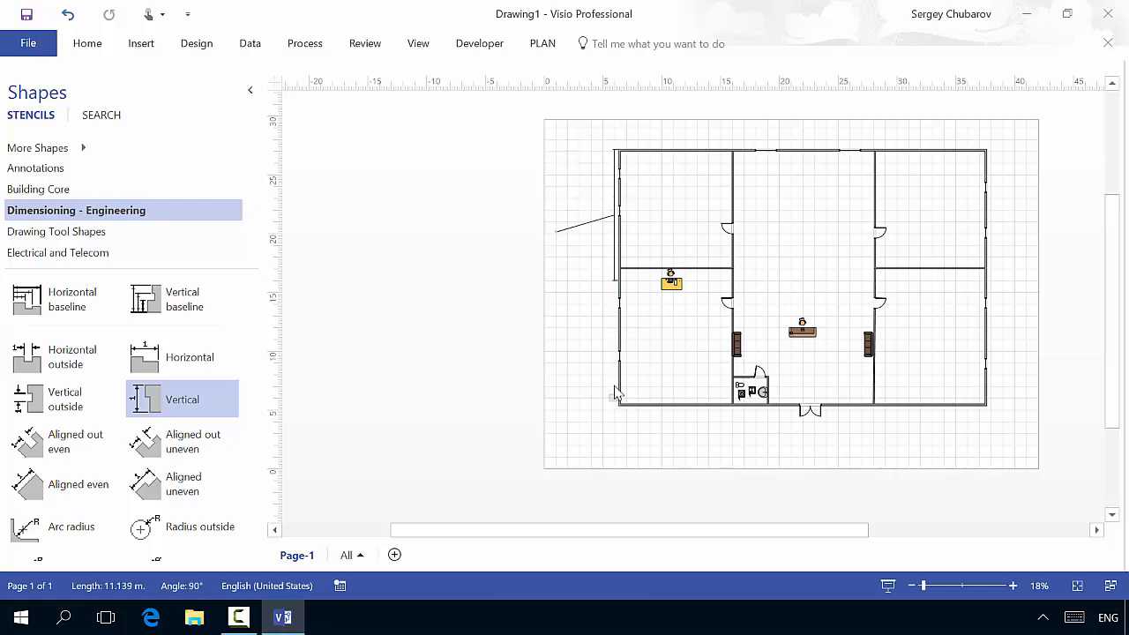
left_click(613, 289)
left_click_drag(619, 282, 620, 403)
left_click(542, 320)
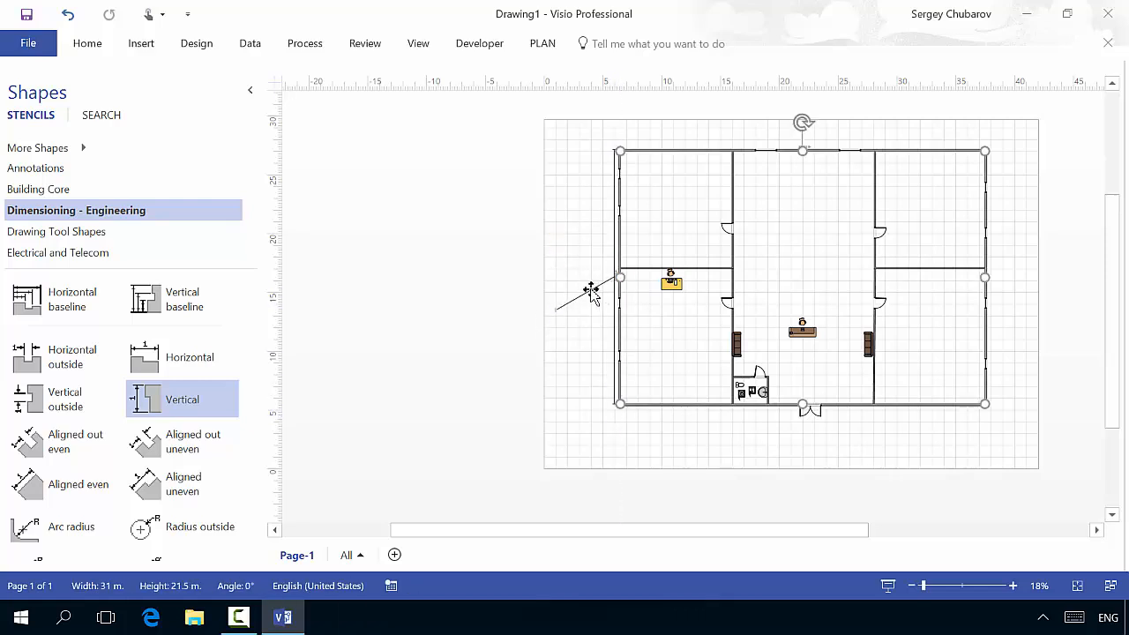
- Move the vertical dimension's label closer to the left exterior wall, near the wall's midpoint
left_click(556, 310)
left_click_drag(556, 310, 583, 273)
key("Down")
key("Down")
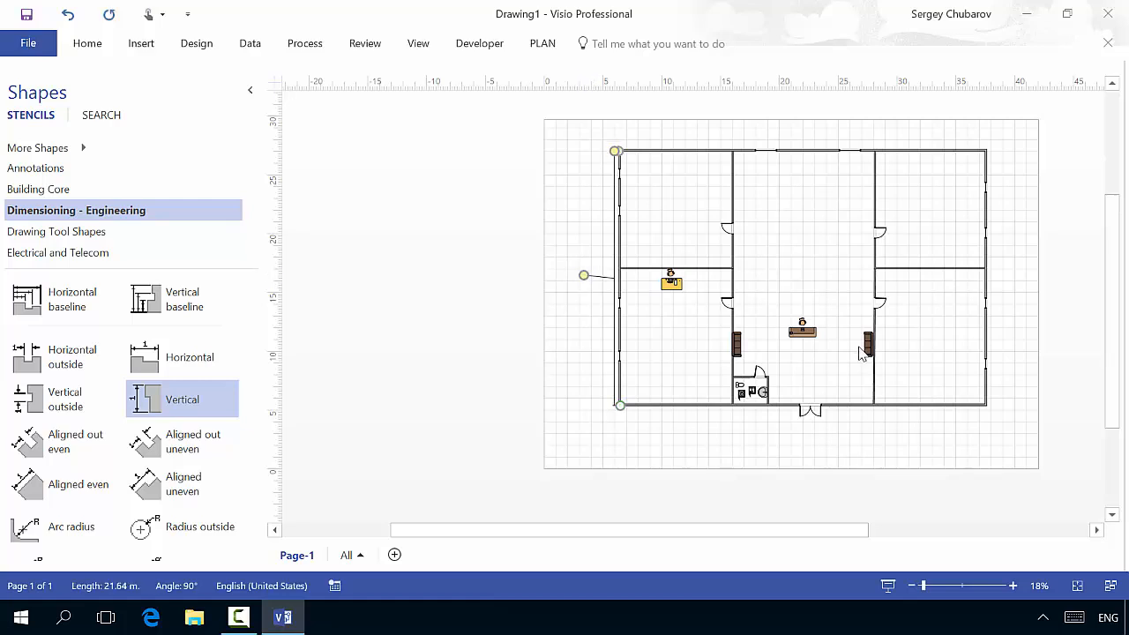
key("Up")
- Adjust the vertical dimension's label so that its leader runs horizontally to the dimension line
left_click(1014, 586)
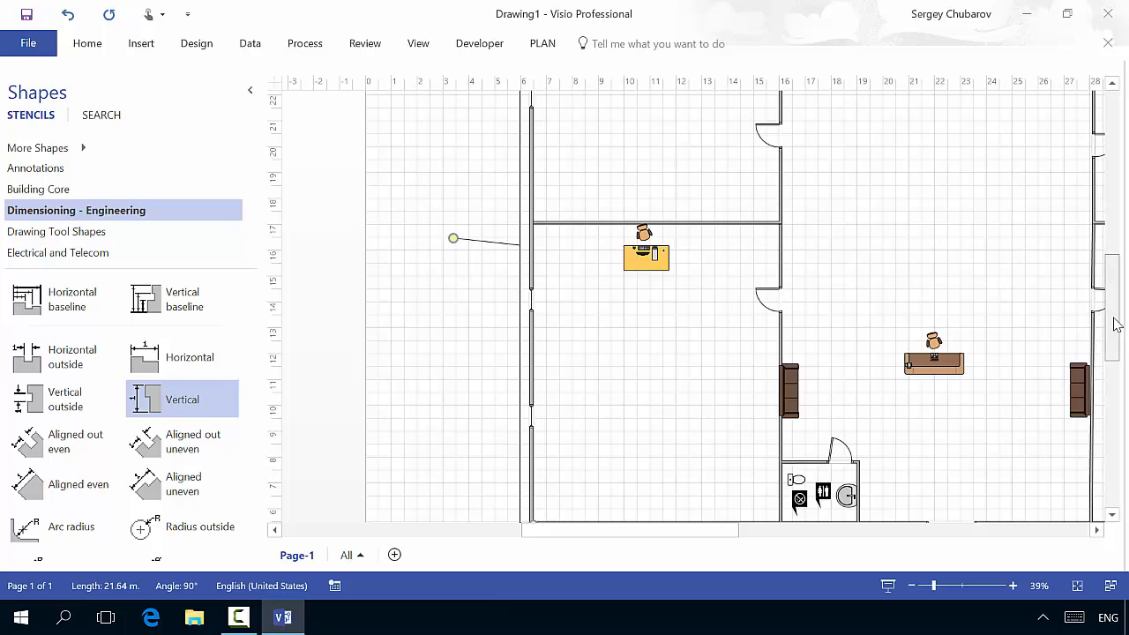
mouse_move(1114, 322)
left_mouse_down()
mouse_move(1109, 386)
mouse_move(1109, 376)
left_mouse_up()
left_click(605, 362)
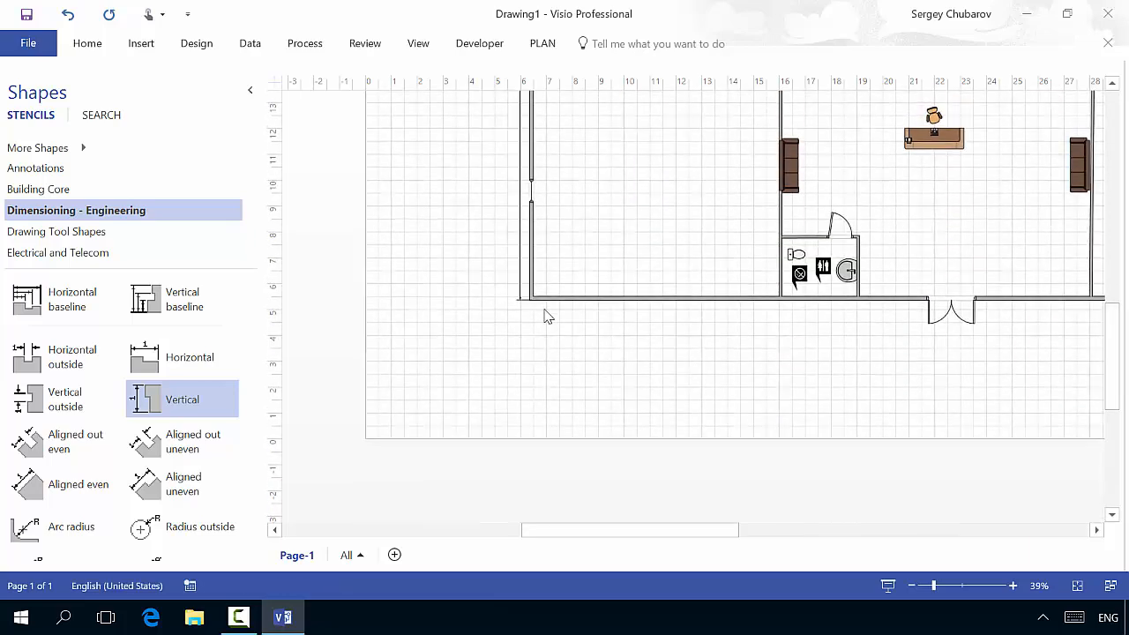
scroll(524, 292, "up", 1)
scroll(557, 289, "up", 5)
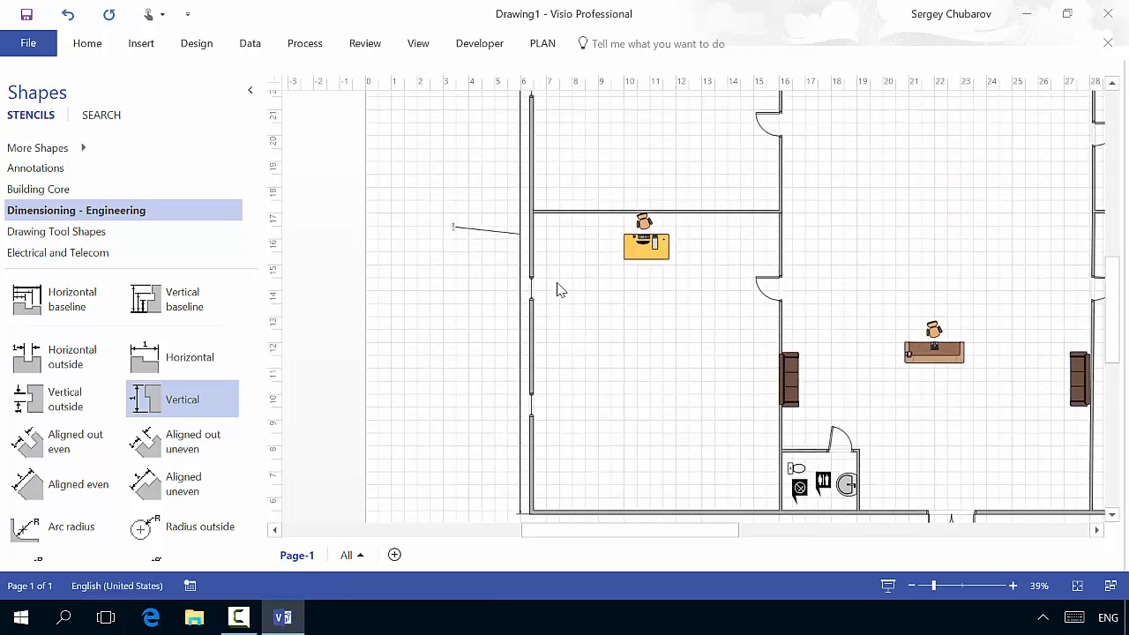
left_click(452, 239)
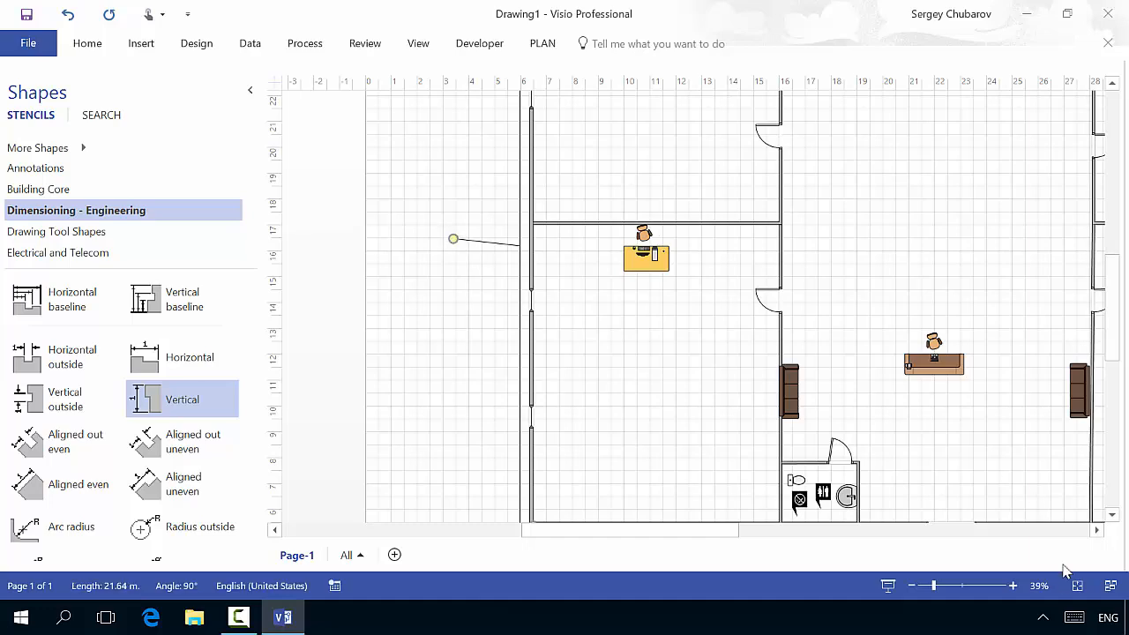
left_click(1013, 585)
left_click(1013, 584)
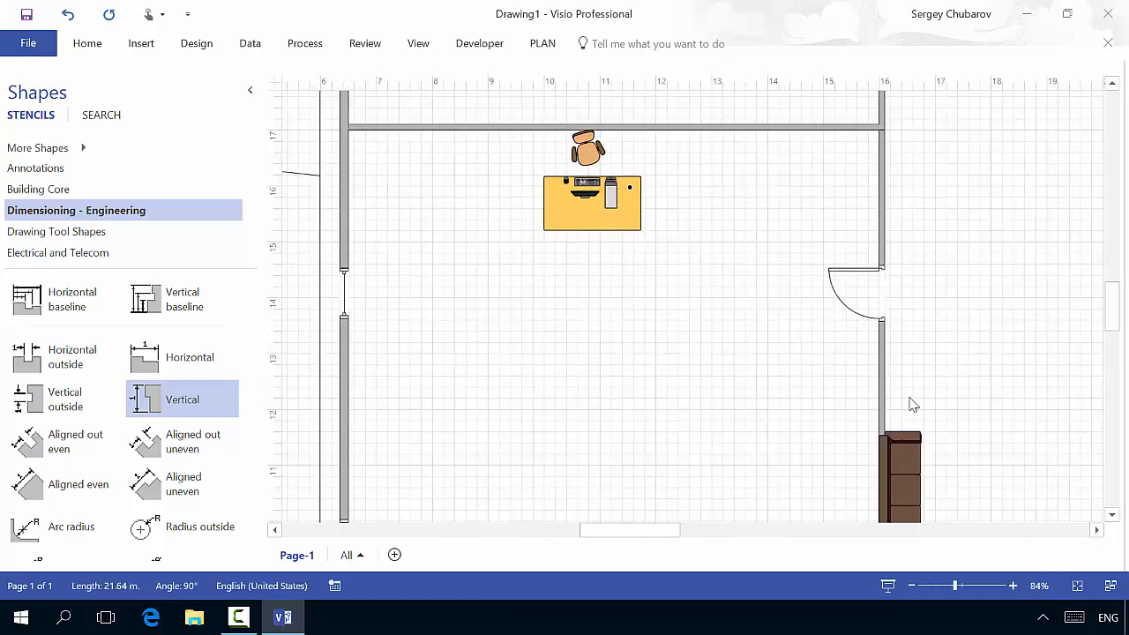
scroll(625, 529, "left", 5)
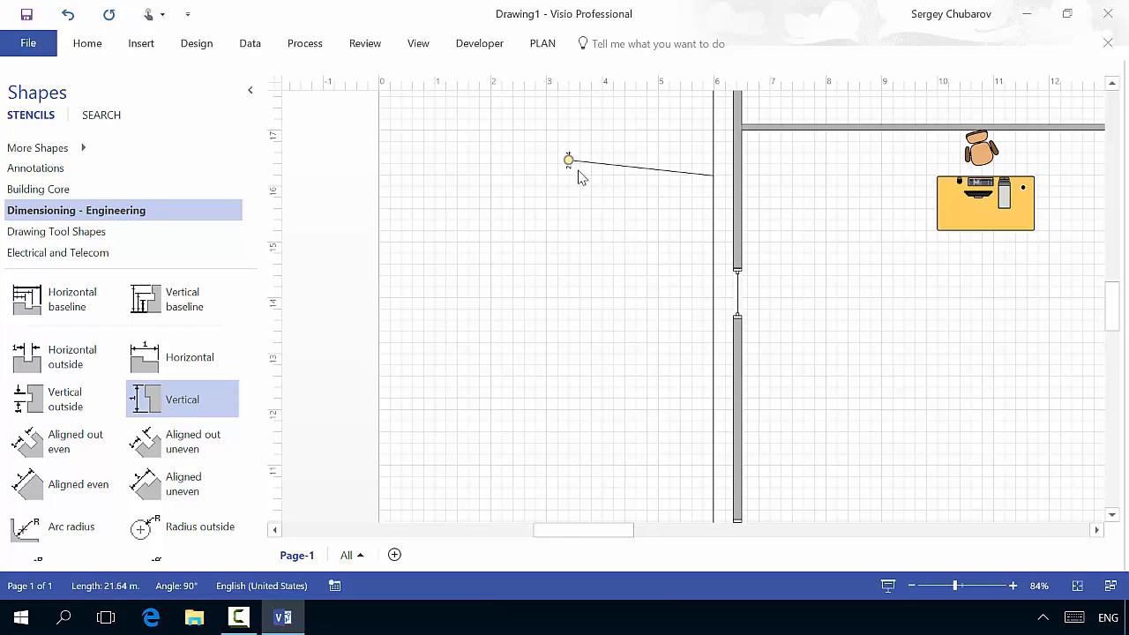
left_click_drag(585, 166, 600, 175)
left_click(629, 256)
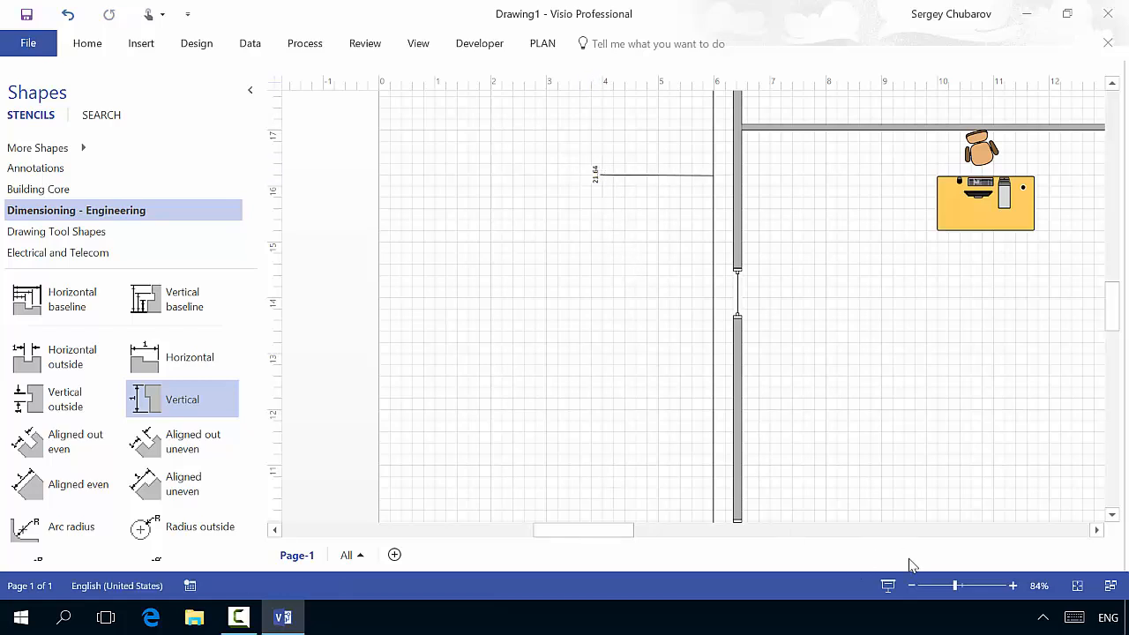
- Add a Horizontal dimension along the lower exterior wall from corner to corner and place its label below the entrance
left_click(912, 586)
left_click(912, 585)
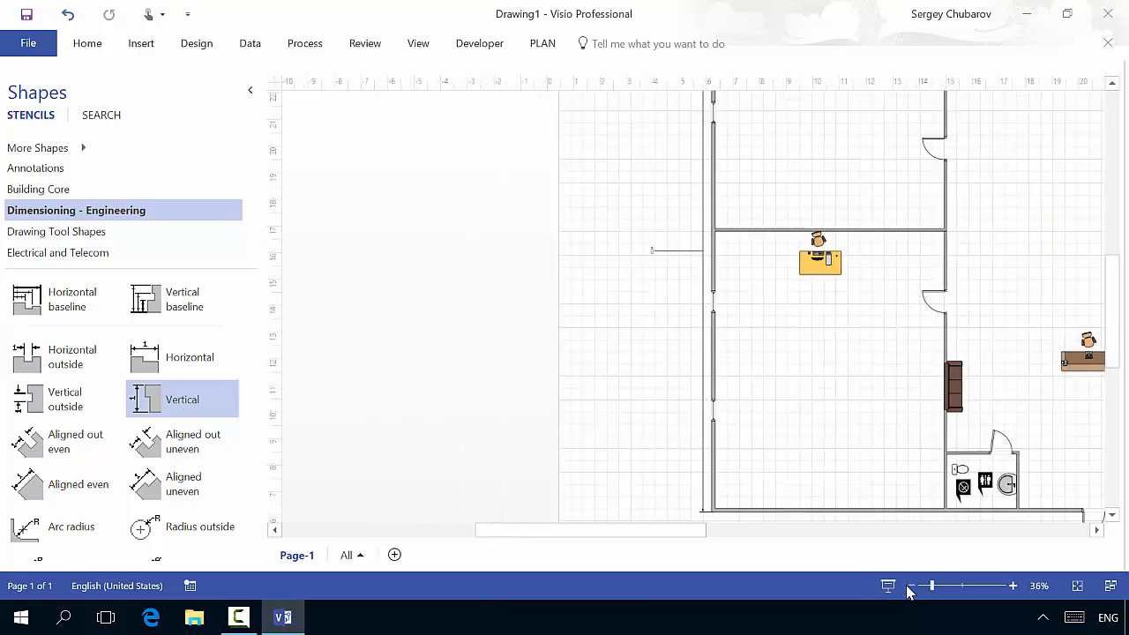
left_click(911, 586)
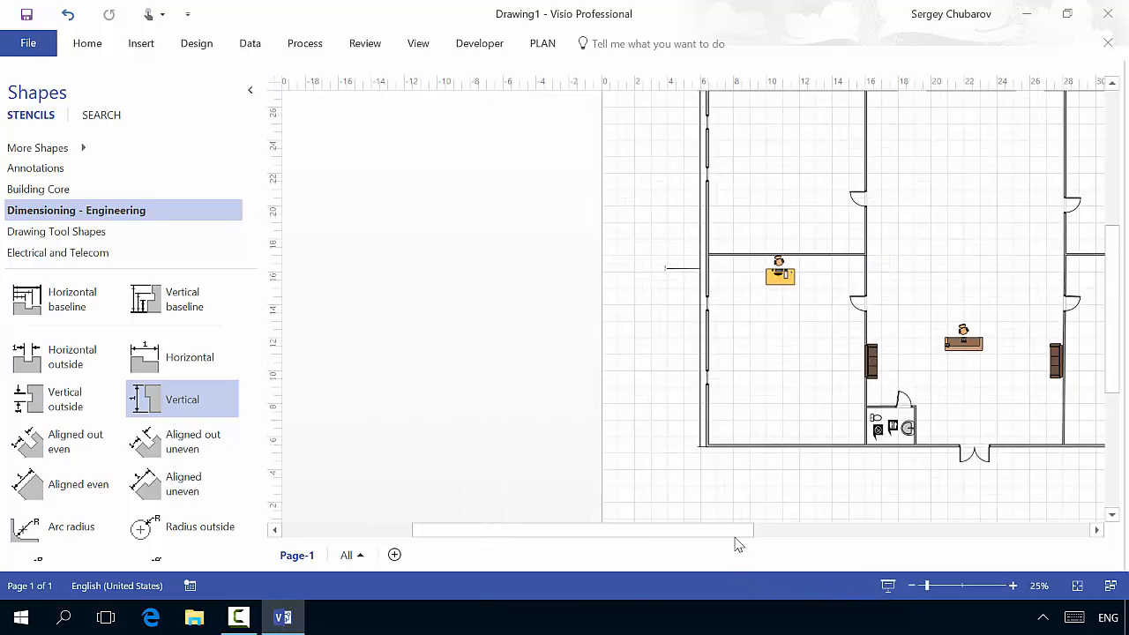
left_click_drag(735, 538, 829, 538)
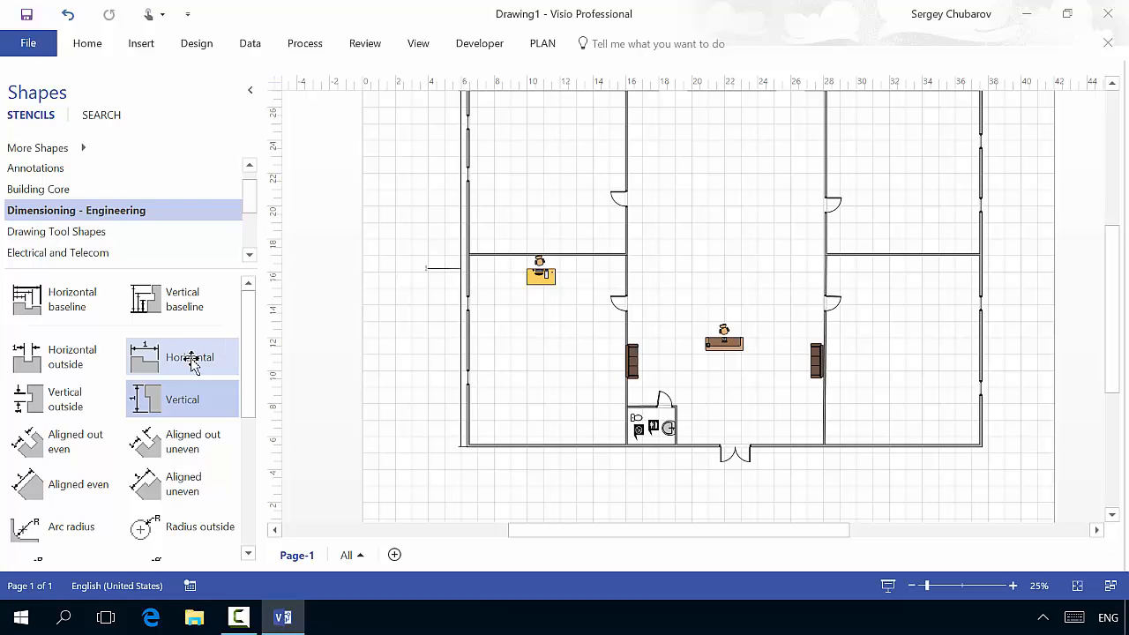
left_click_drag(191, 361, 461, 476)
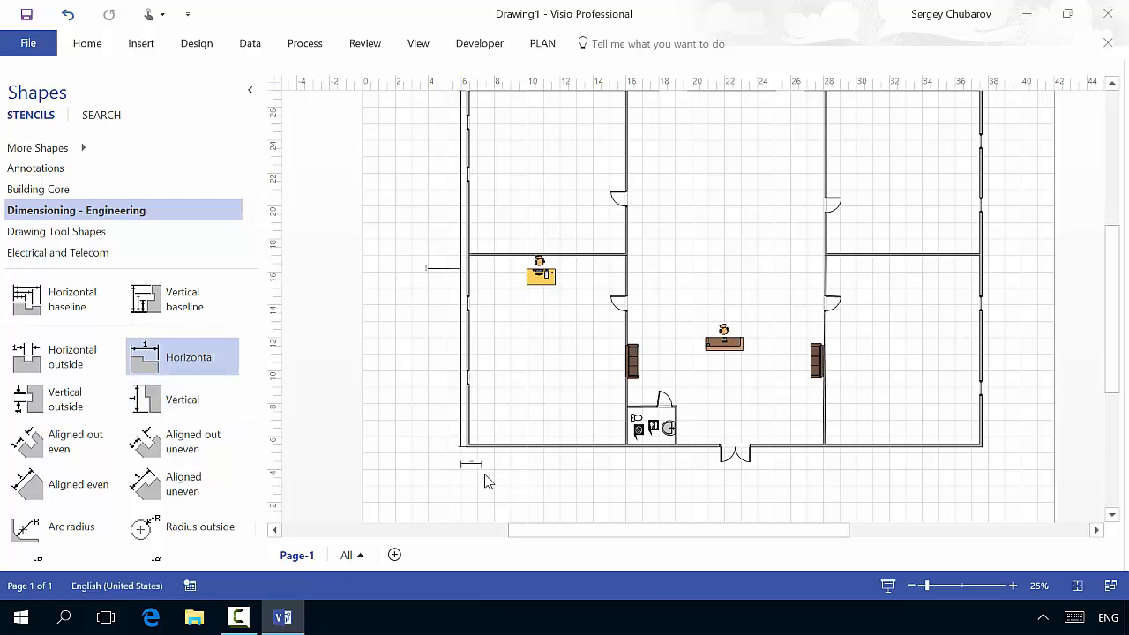
left_click_drag(483, 472, 979, 444)
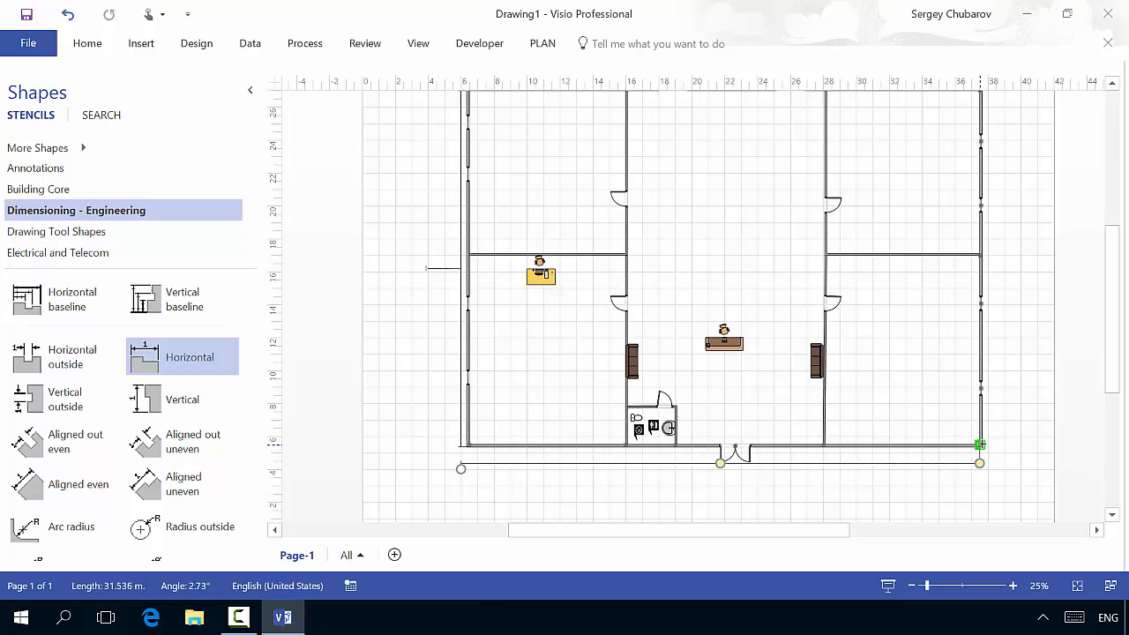
left_click_drag(463, 468, 469, 444)
left_click_drag(725, 445, 726, 491)
left_click(784, 499)
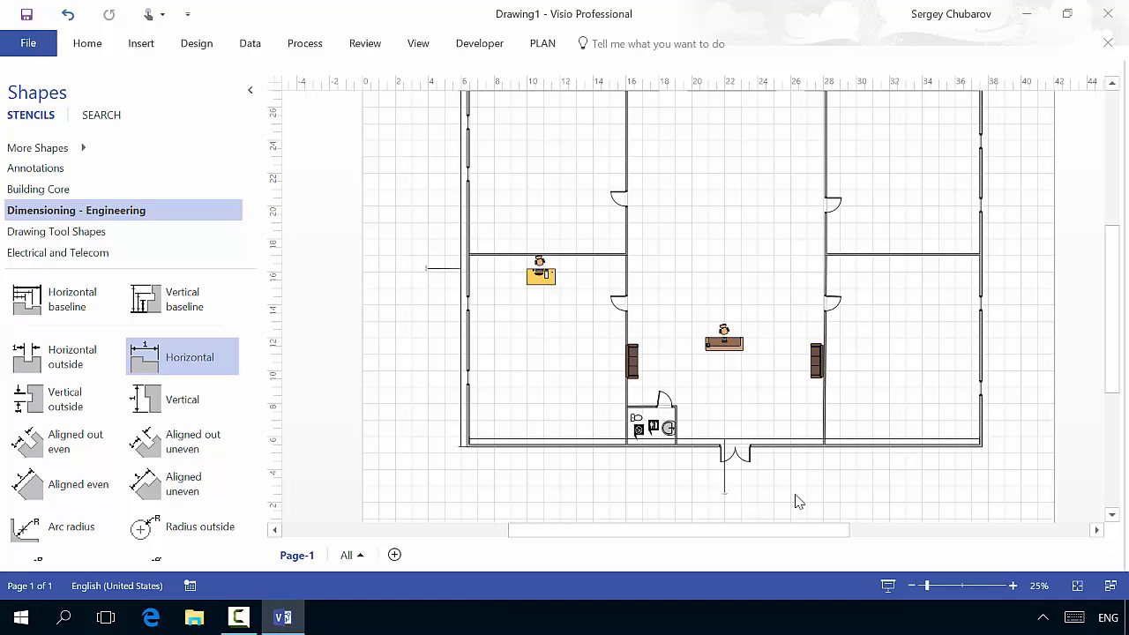
- Insert a text box reading "Main Room" in the open central room, between the two rows of side rooms
scroll(798, 501, "up", 2)
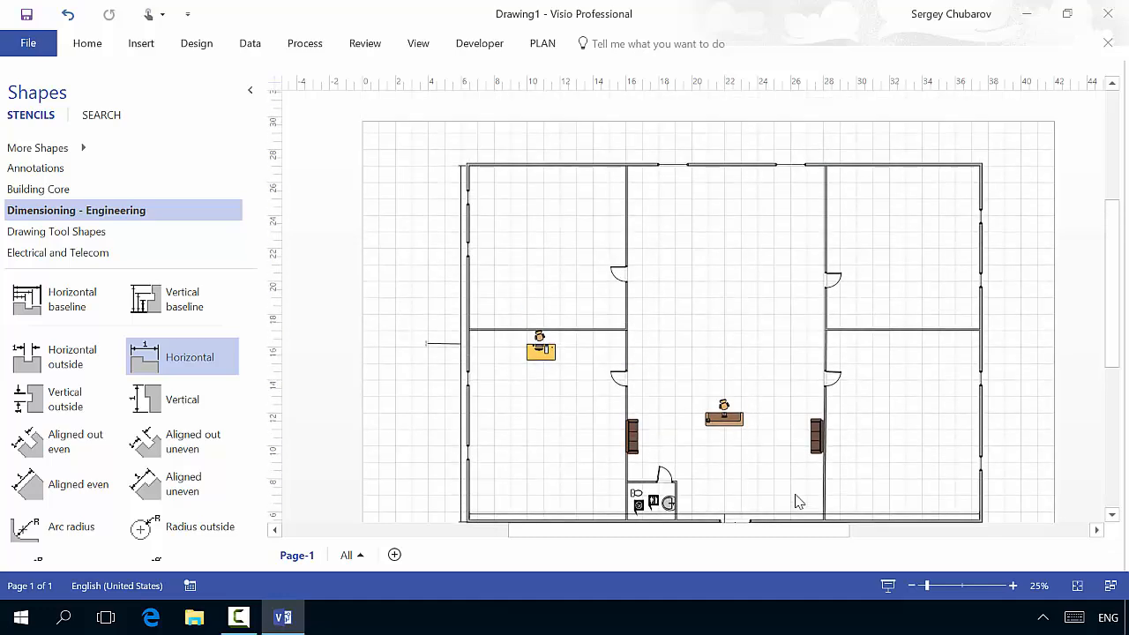
left_click(140, 44)
left_click(409, 88)
left_click(684, 298)
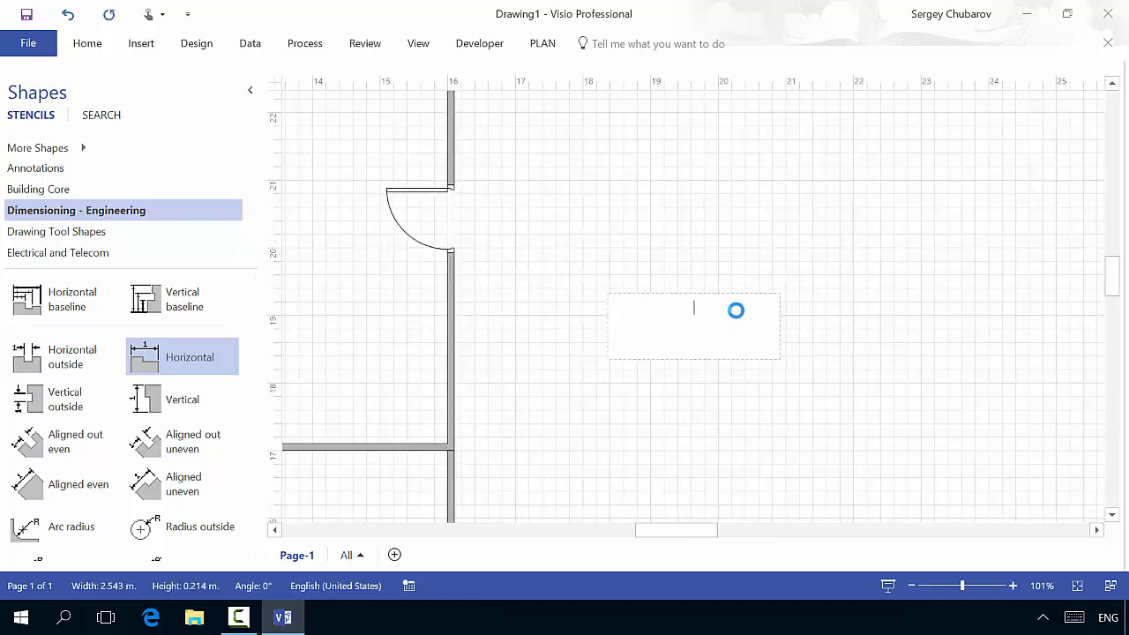
type("Main Room")
key("Escape")
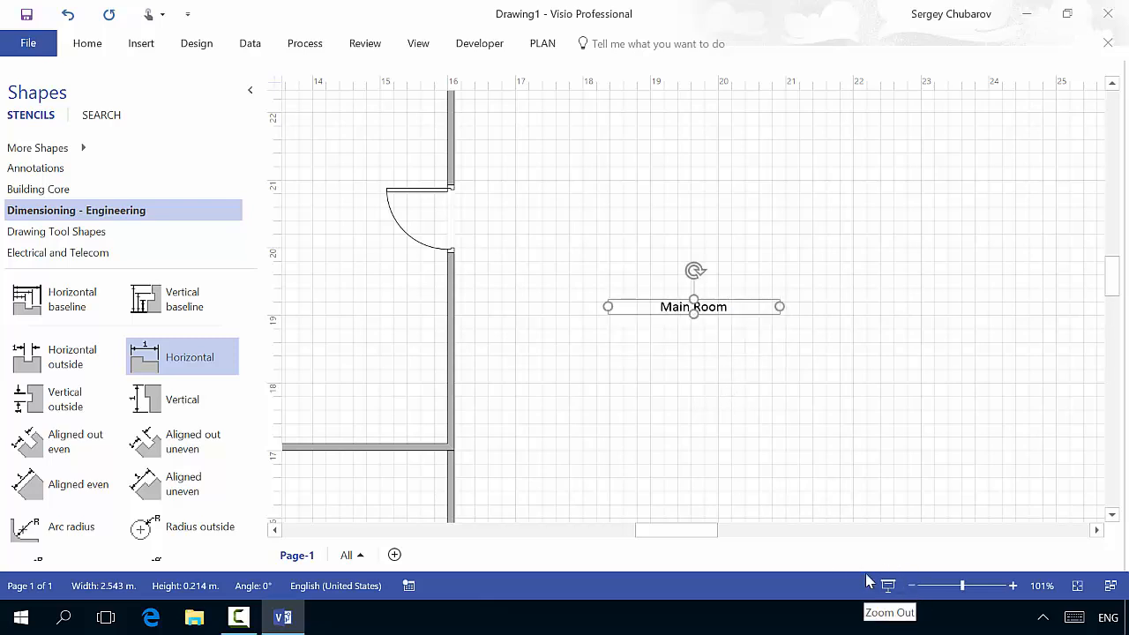
- Insert a text box reading "Office" in the upper-left room of the floor plan
left_click_drag(699, 530, 635, 533)
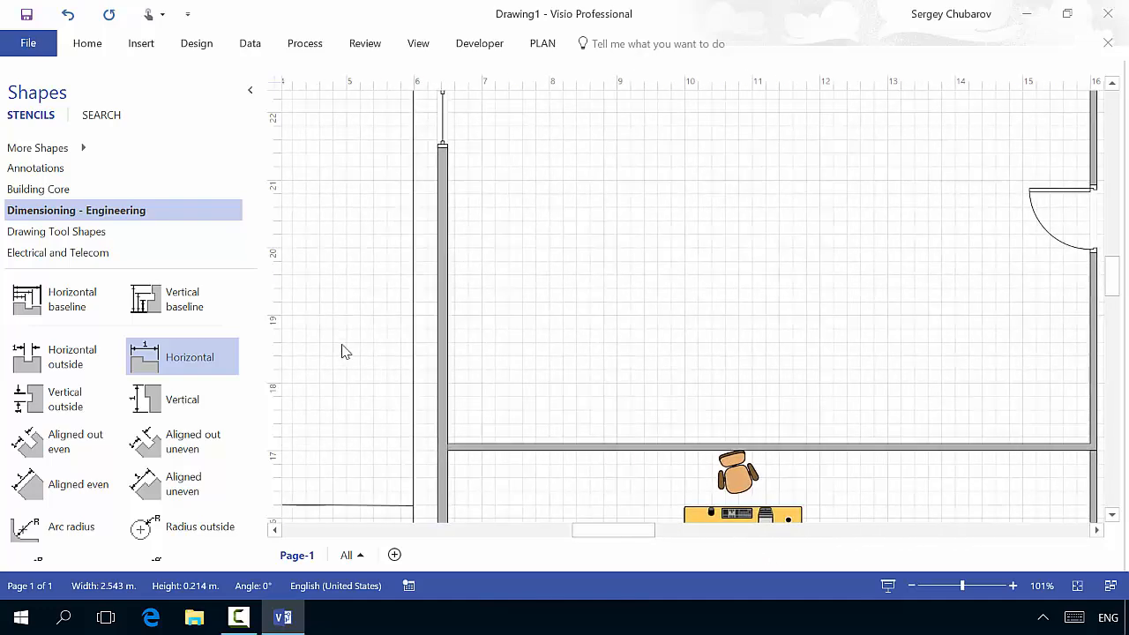
left_click(148, 45)
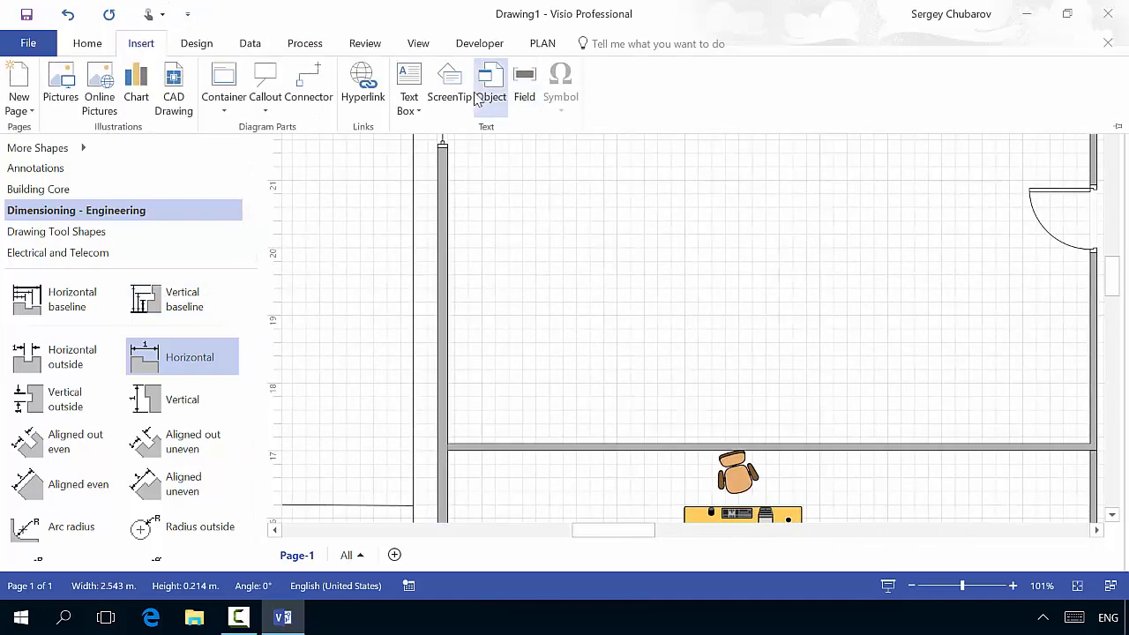
left_click(408, 67)
left_click(610, 175)
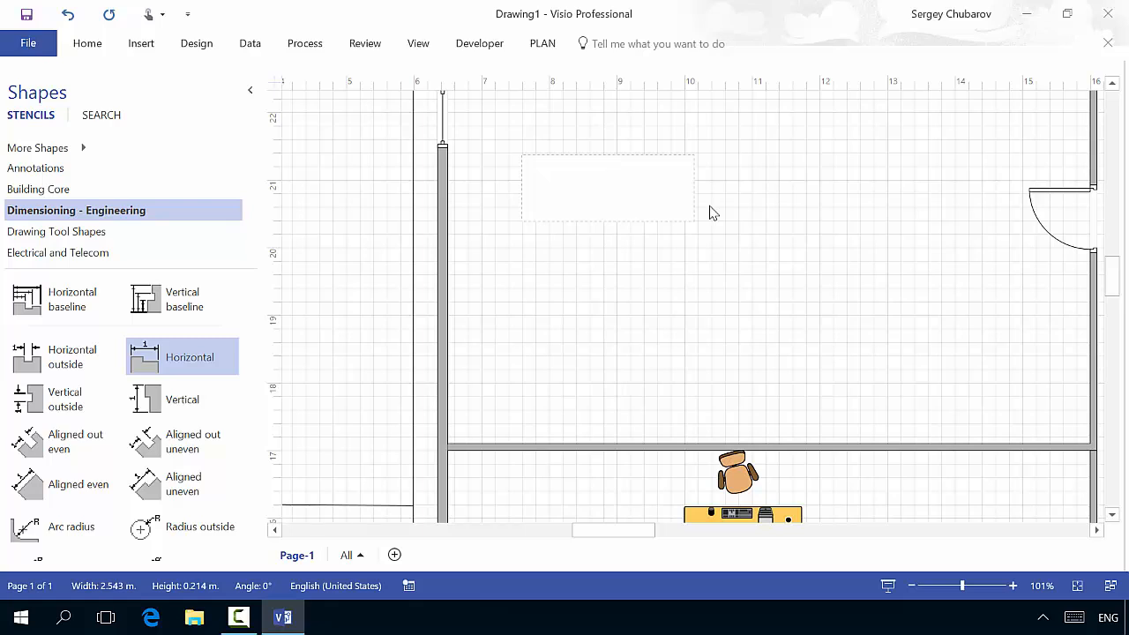
type("Office")
key("Escape")
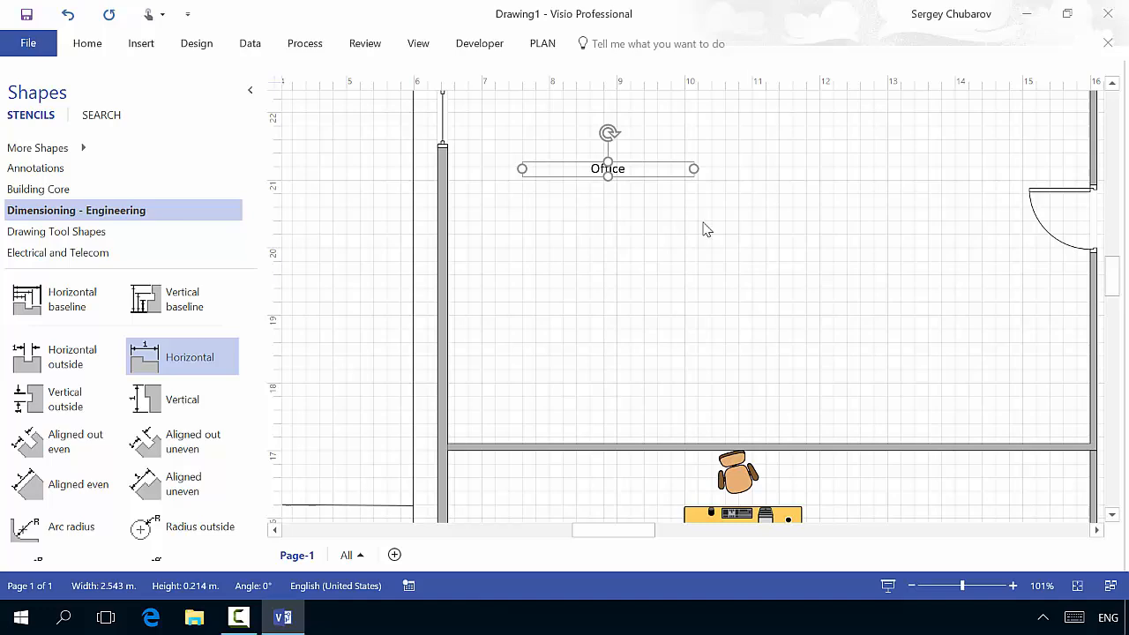
- Stretch the Office label's text box to about 0.8 m high and set its font size to 48 pt
left_click(912, 585)
left_click(912, 585)
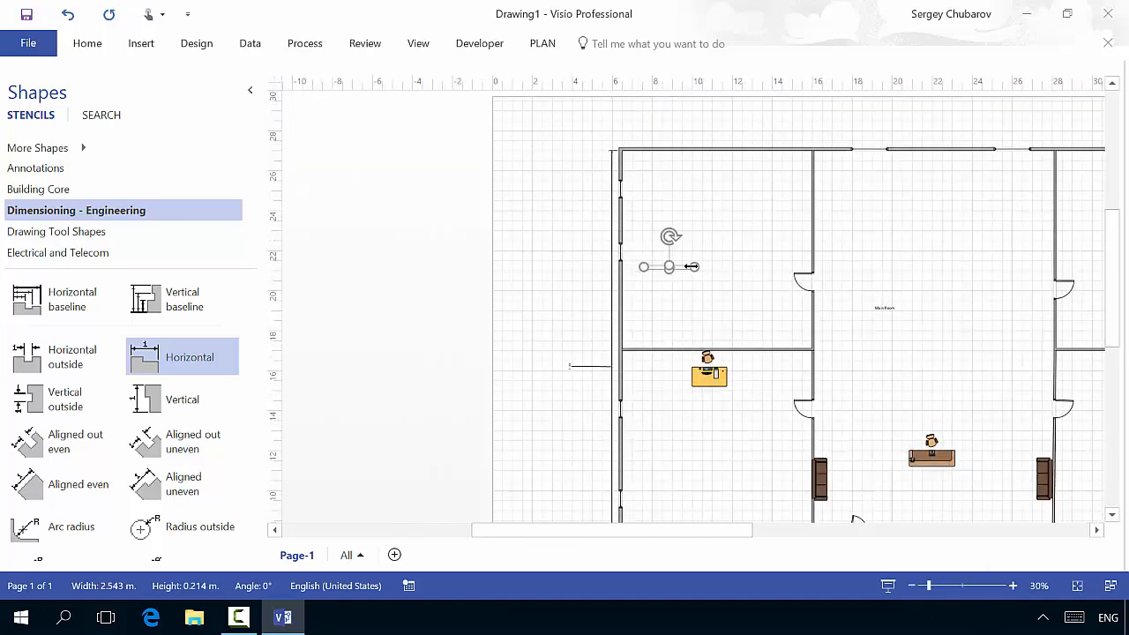
left_click_drag(666, 265, 668, 253)
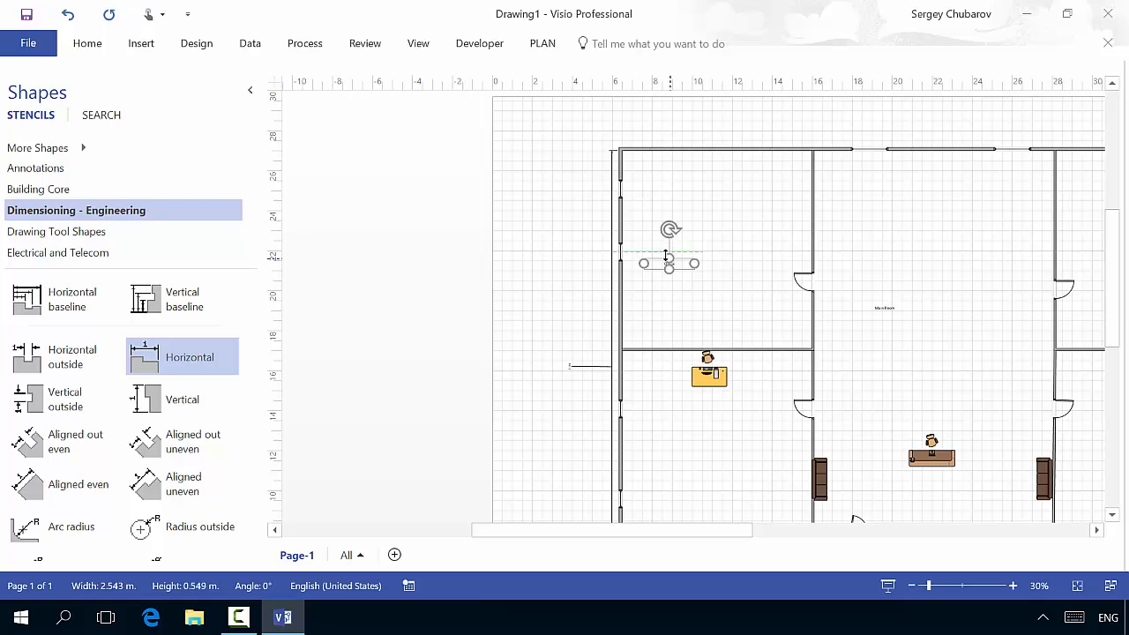
left_click(104, 43)
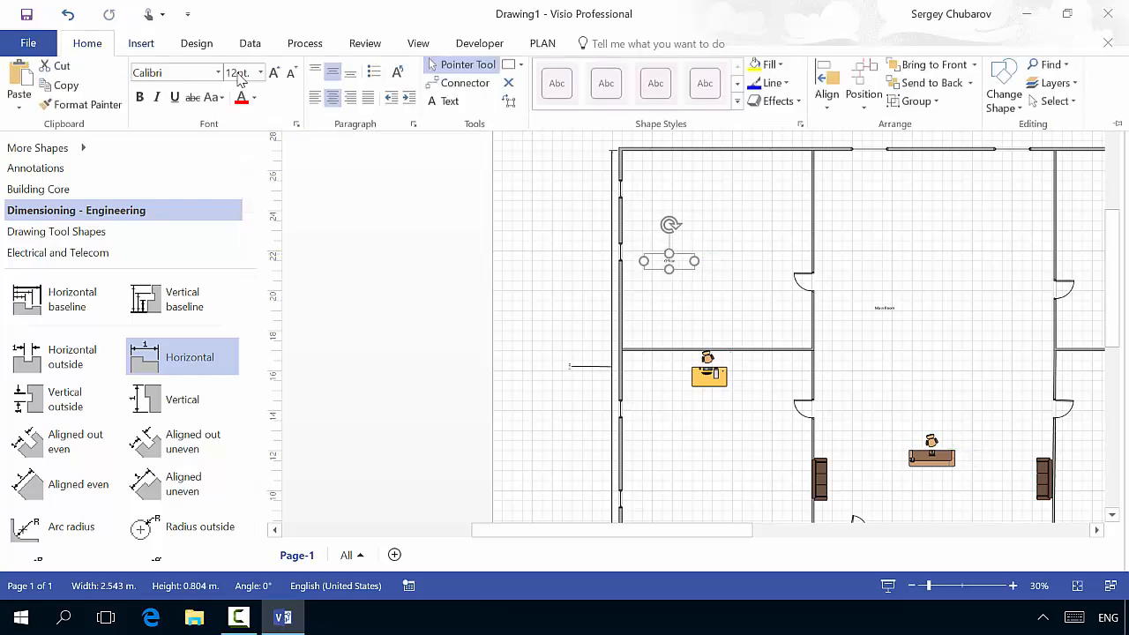
left_click(260, 75)
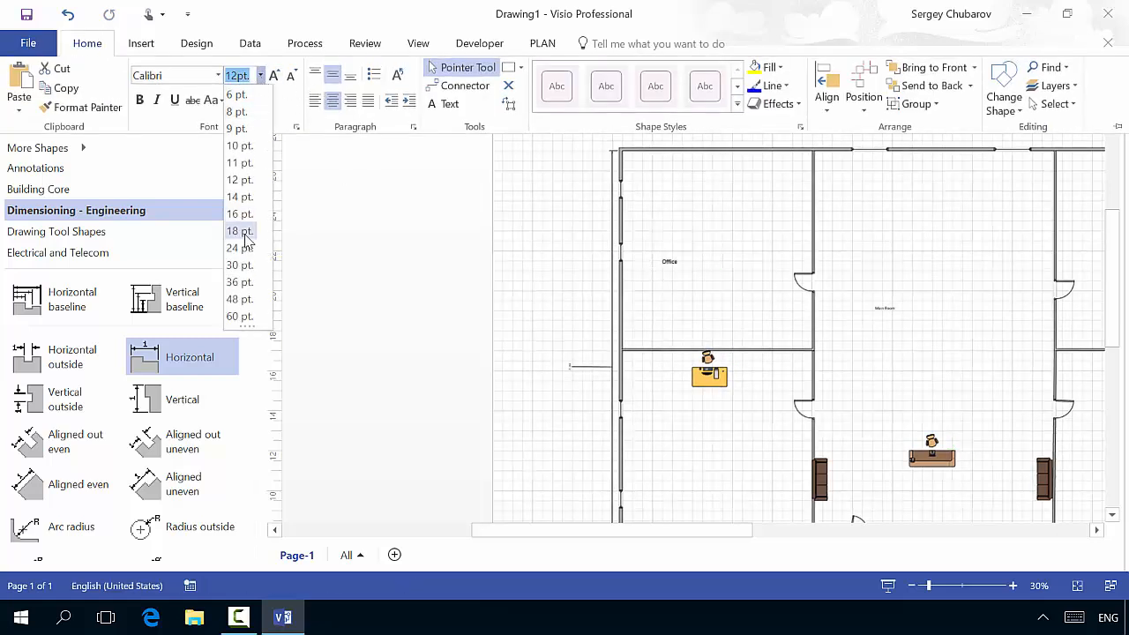
left_click(237, 299)
- Move the Office label toward the middle of the upper-left room and place a copy in the lower-left room below the desk
left_click(675, 259)
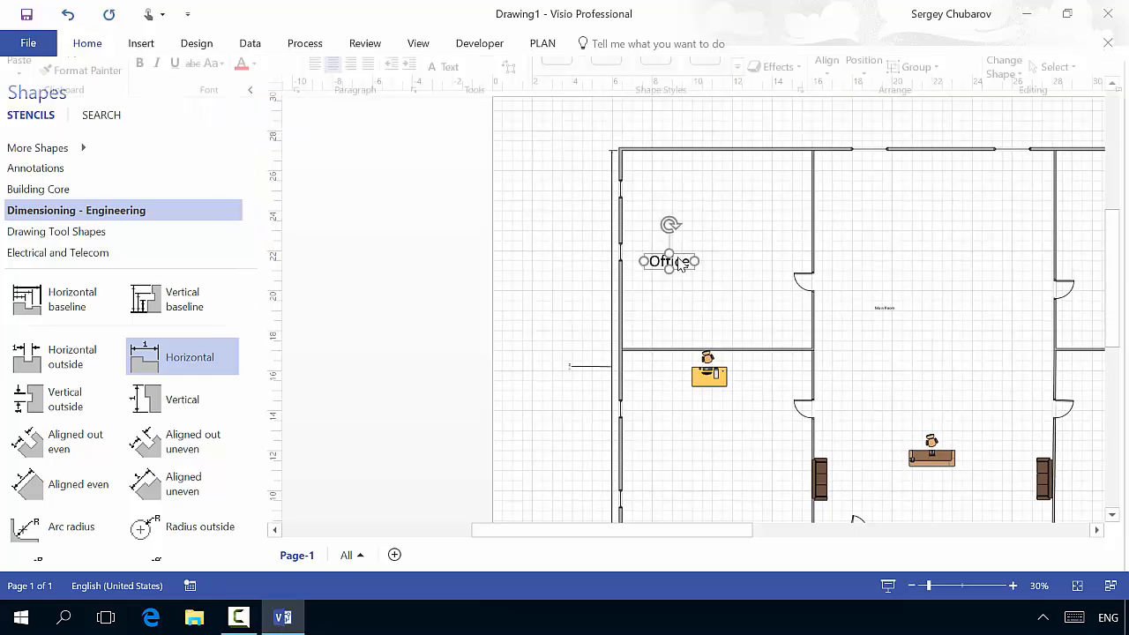
left_click_drag(654, 258, 690, 253)
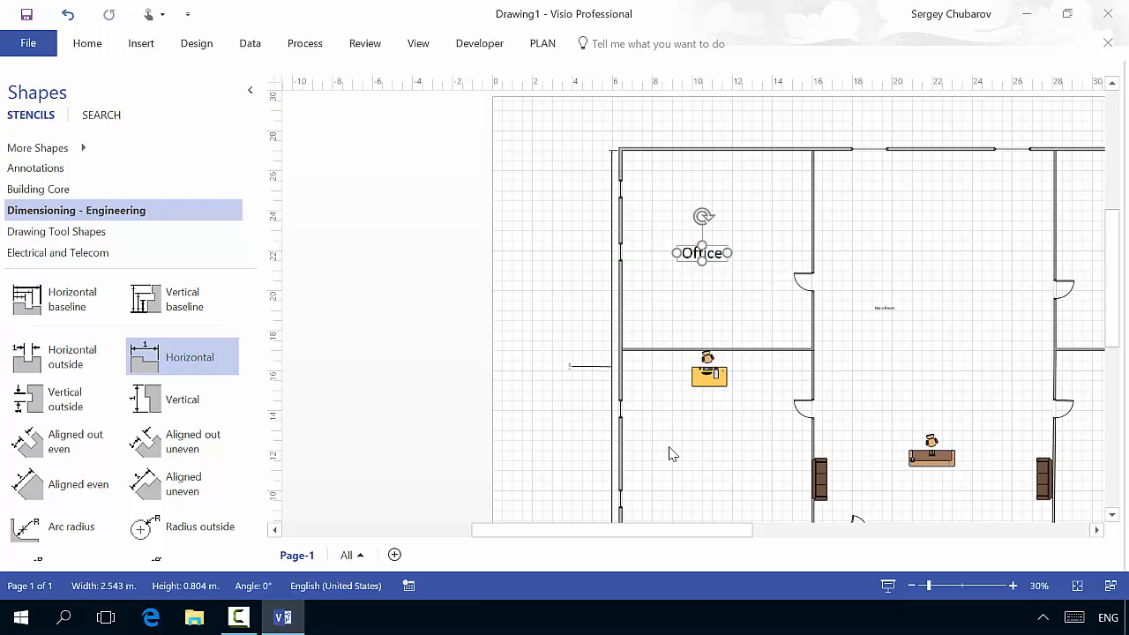
key("ctrl+v")
left_click_drag(713, 278, 694, 448)
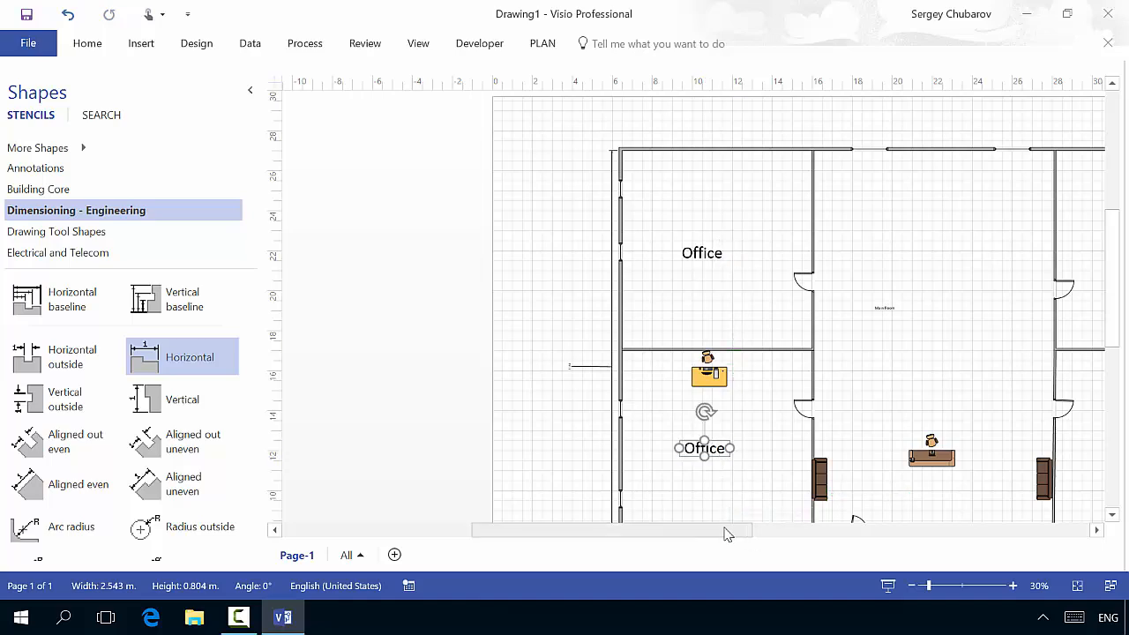
- Place copies of the Office label in the middle of the upper-right and lower-right rooms
left_click_drag(726, 534, 850, 516)
left_click(834, 253)
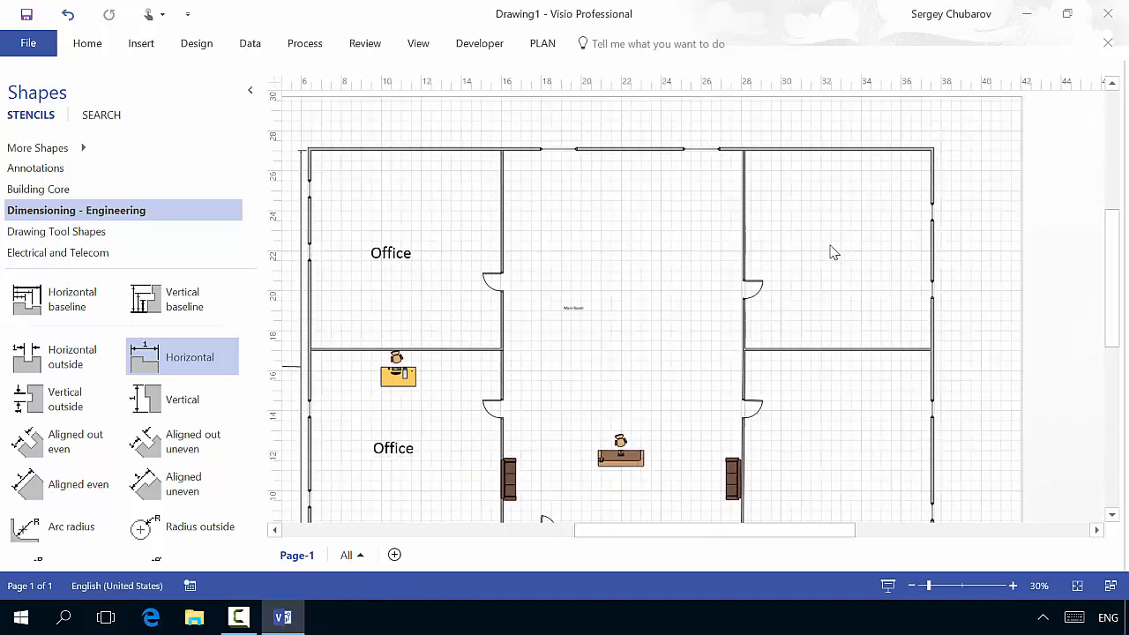
key("ctrl+v")
left_click_drag(443, 297, 838, 256)
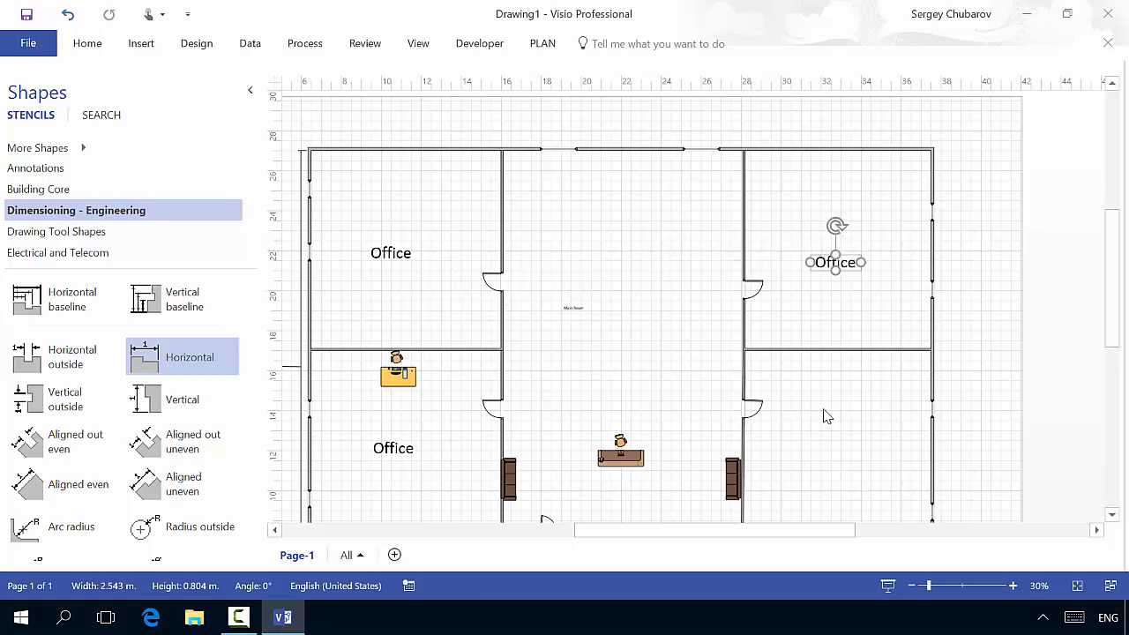
key("ctrl+v")
left_click_drag(465, 331, 830, 441)
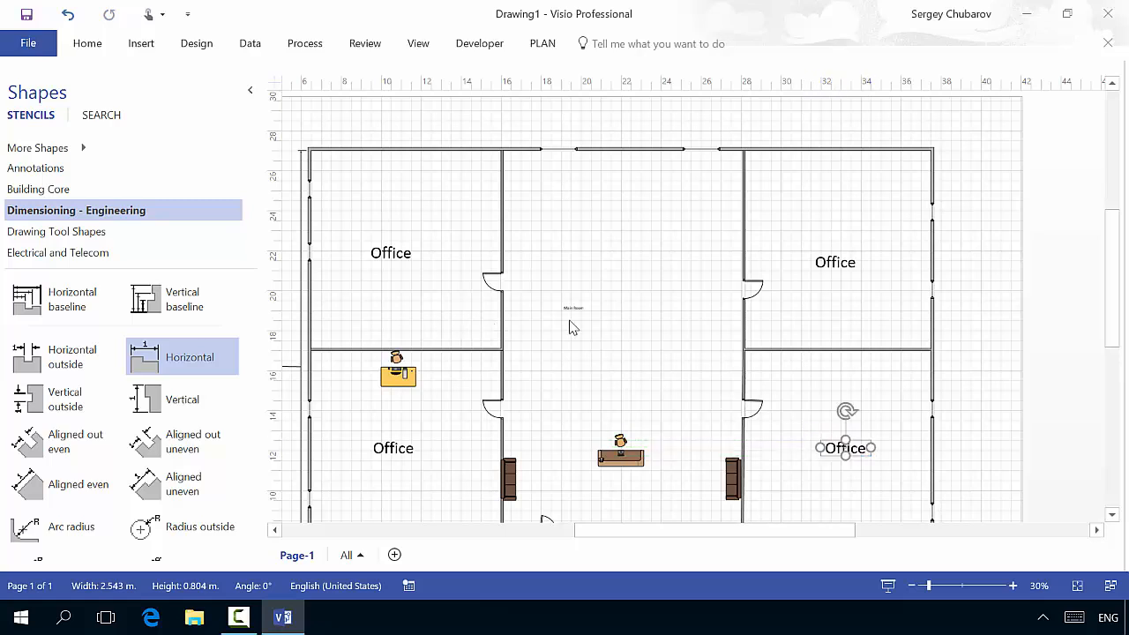
- Set the Main Room label's font size to 48 pt and move it to the room's centre, above the reception desk
left_click(573, 308)
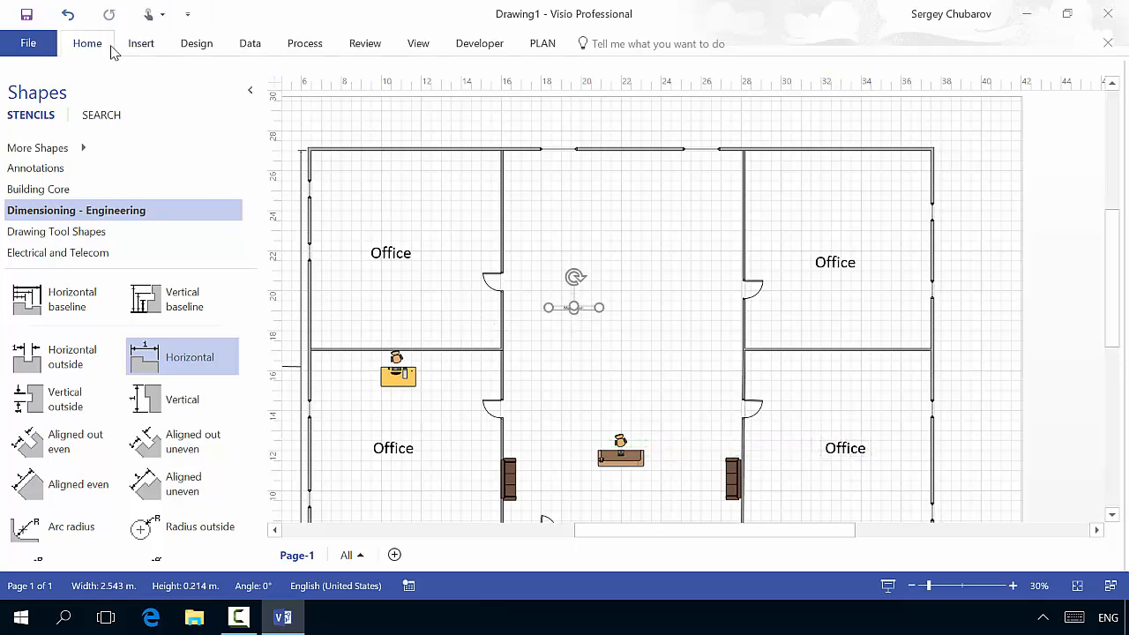
left_click(81, 44)
left_click(261, 77)
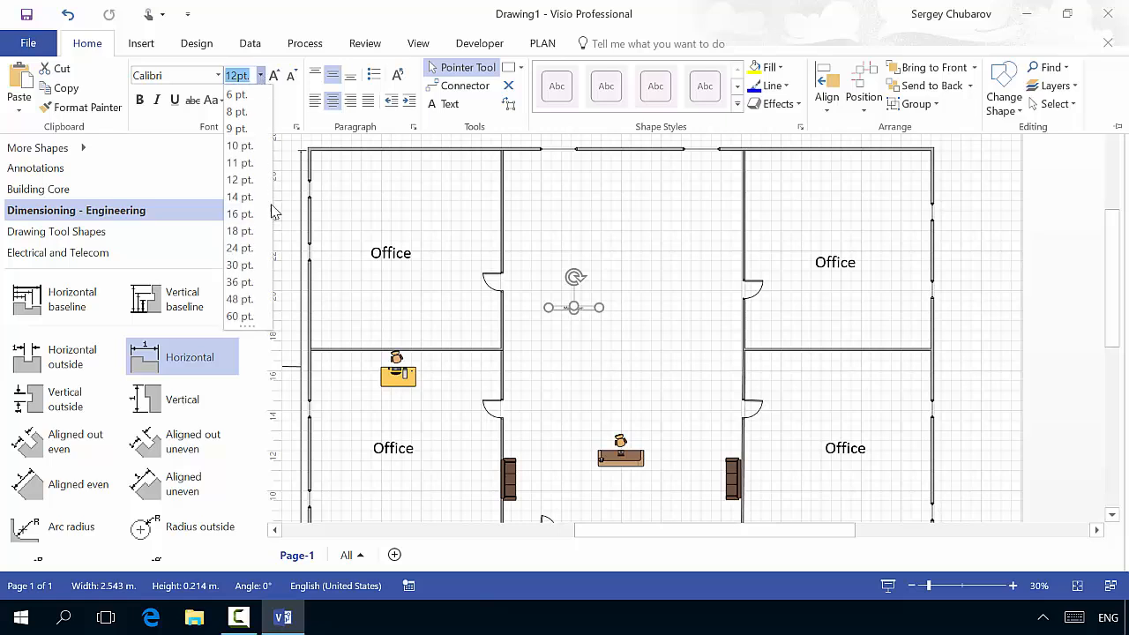
left_click(250, 305)
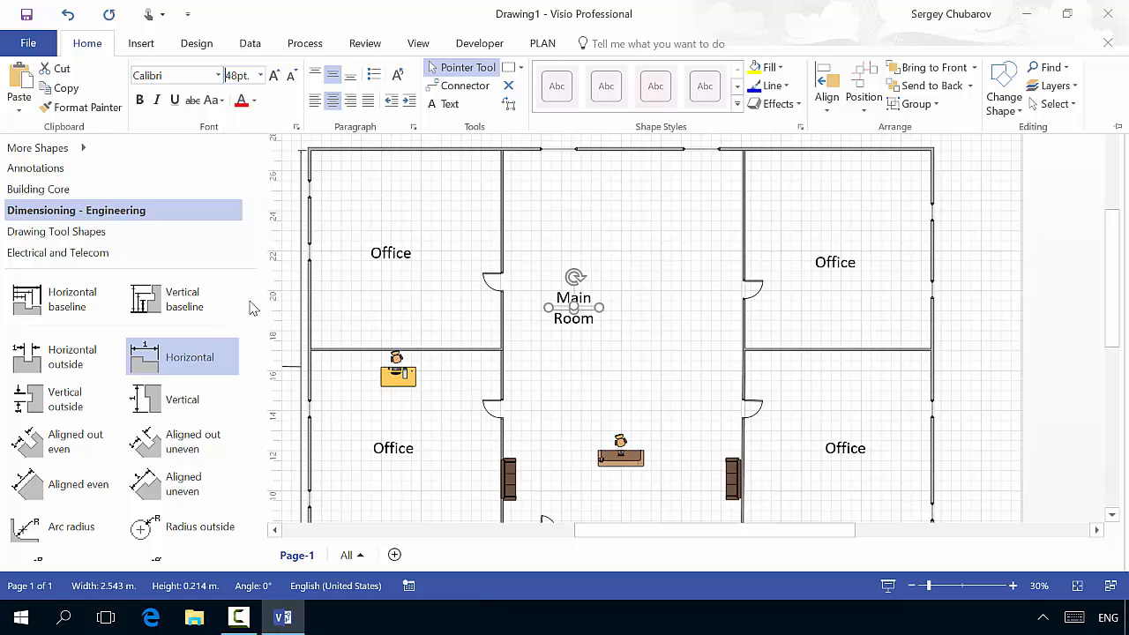
left_click(620, 328)
left_click(575, 304)
left_click_drag(573, 303, 620, 348)
left_click(716, 384)
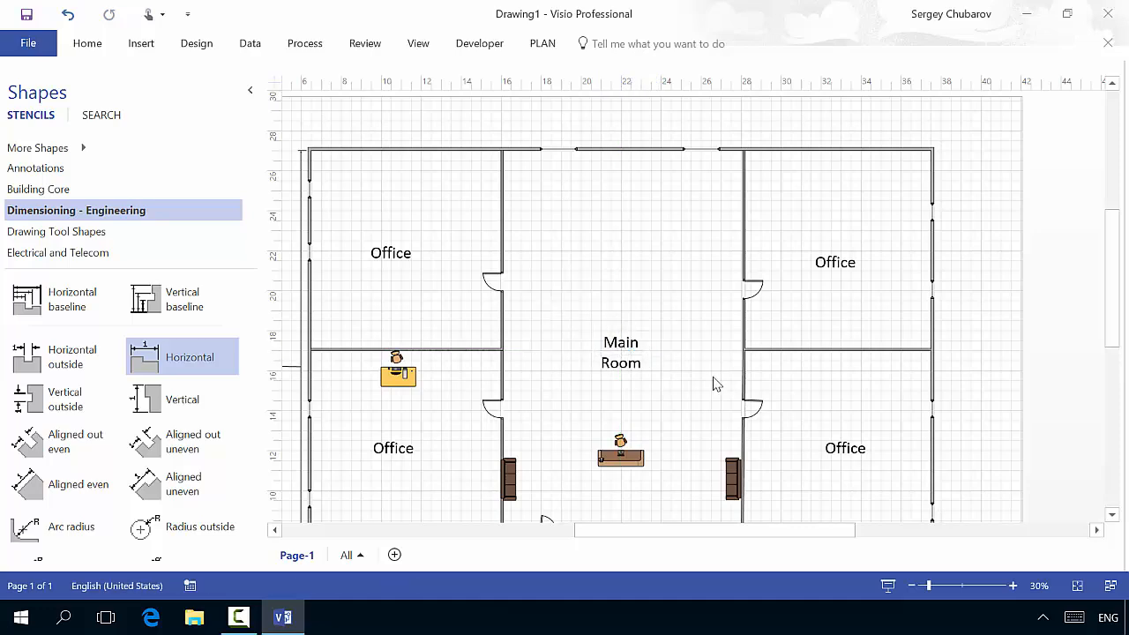
- Apply a border and title design with a centred title and date at the page's upper edge and a line along the lower edge
scroll(716, 384, "down", 2)
left_click(911, 585)
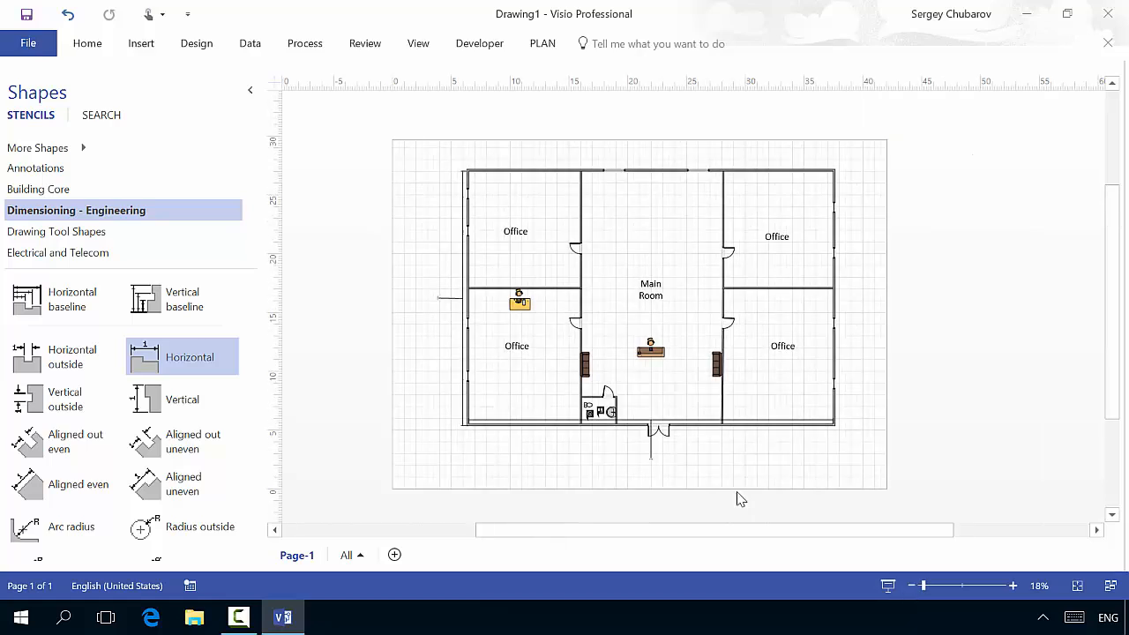
left_click(139, 45)
left_click(198, 44)
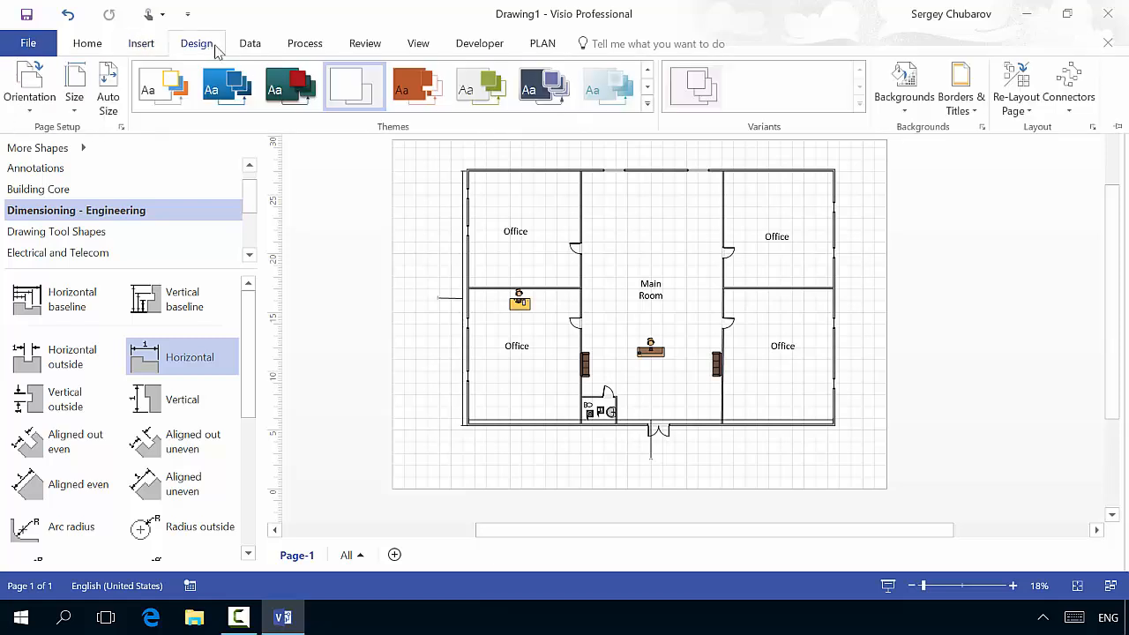
left_click(974, 113)
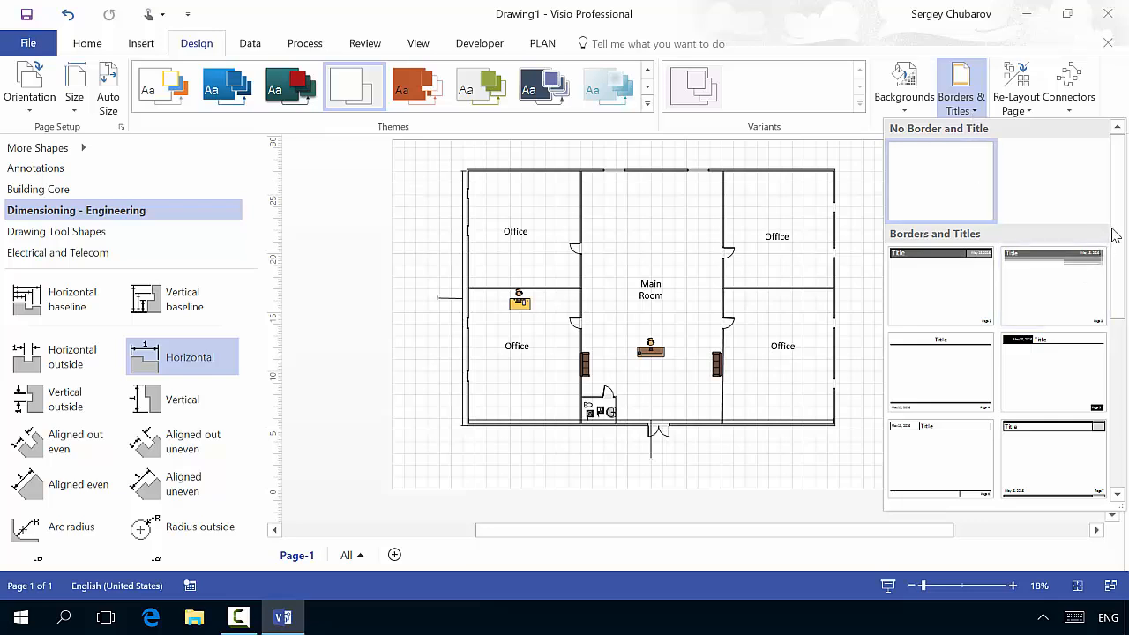
scroll(1123, 305, "down", 3)
left_click_drag(1122, 300, 1113, 394)
left_click(1108, 405)
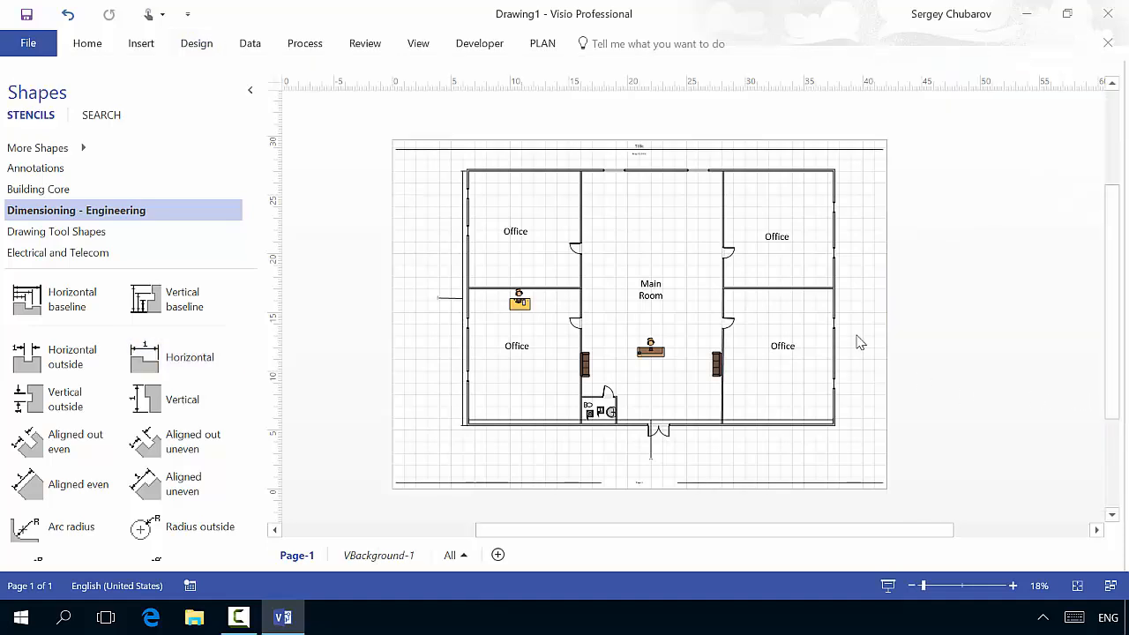
- Replace the title text on the VBackground-1 page with "Room on the 5th floor"
left_click(388, 556)
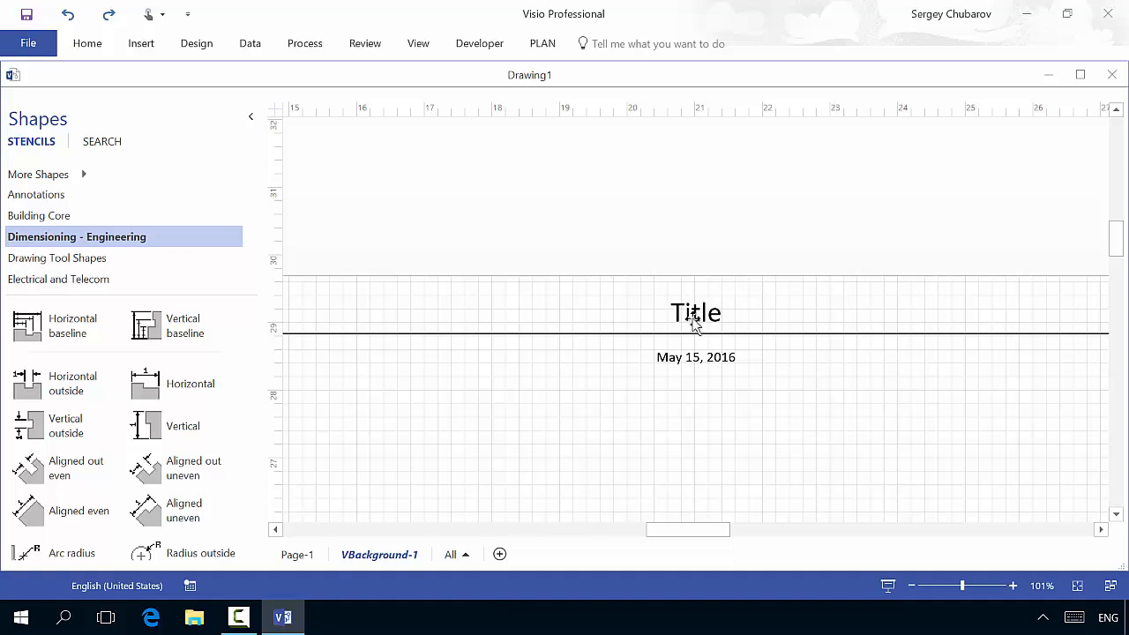
left_click(696, 315)
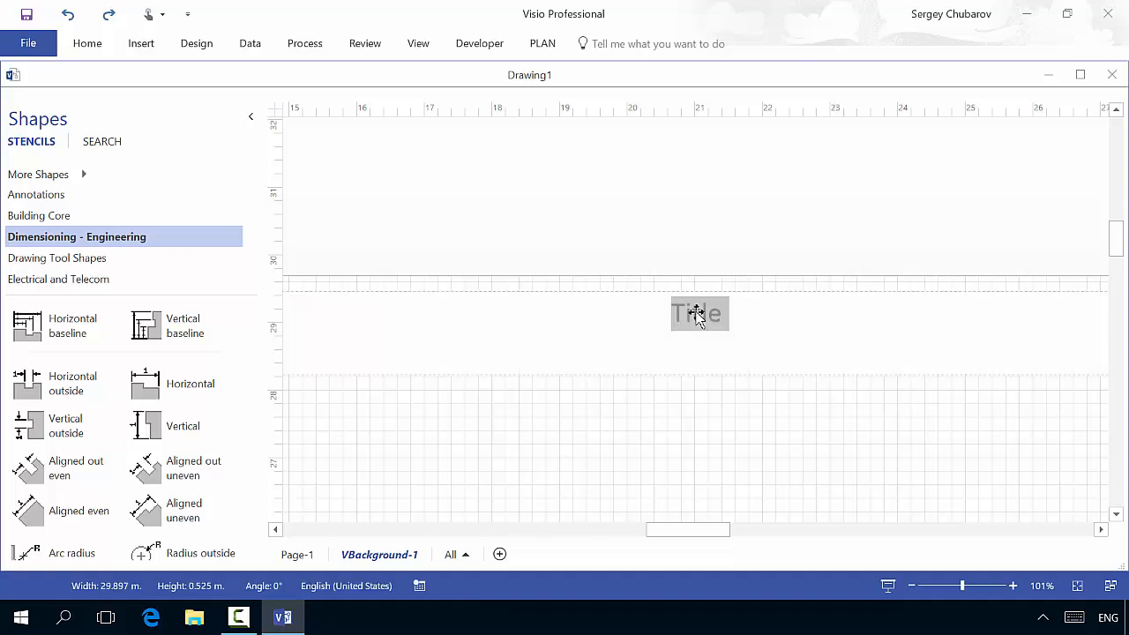
type("Room")
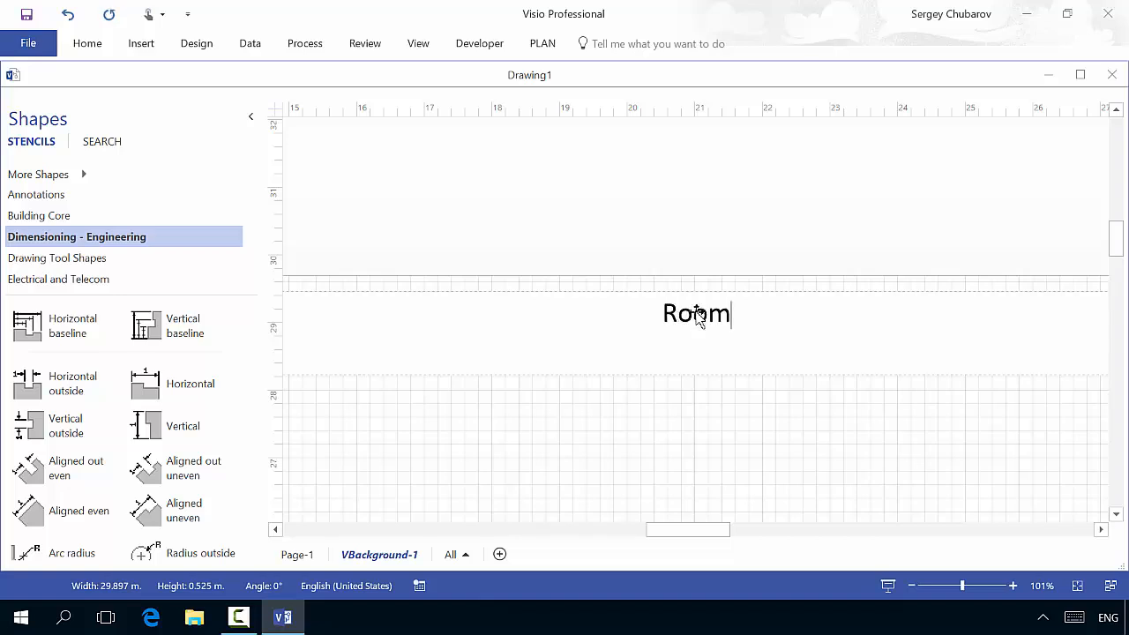
type(" on the ")
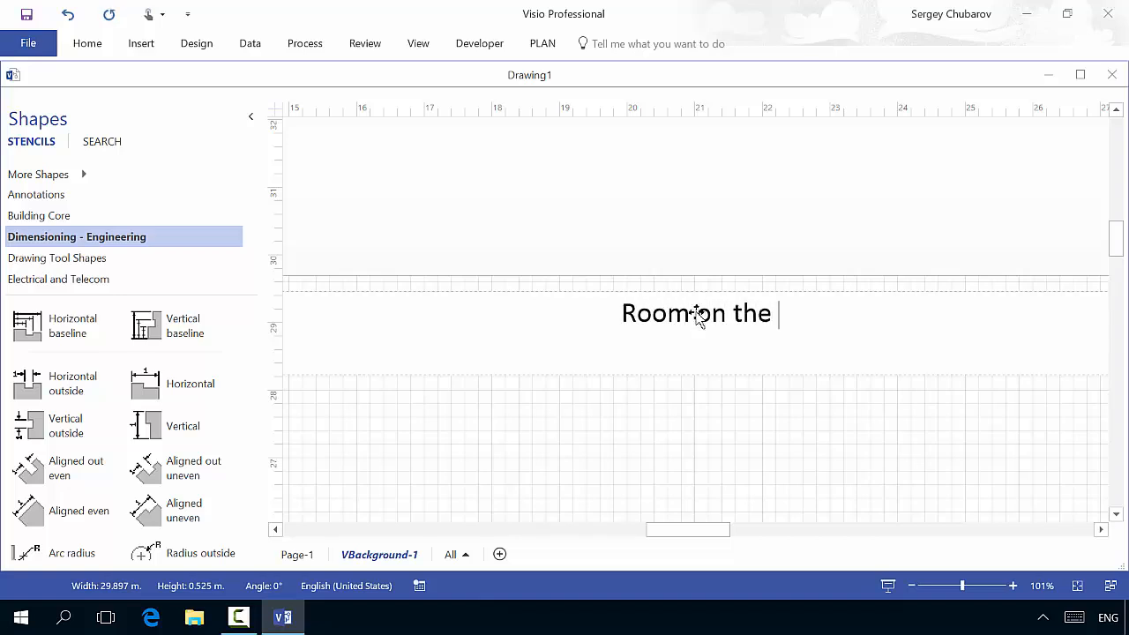
type("5th")
type("floor")
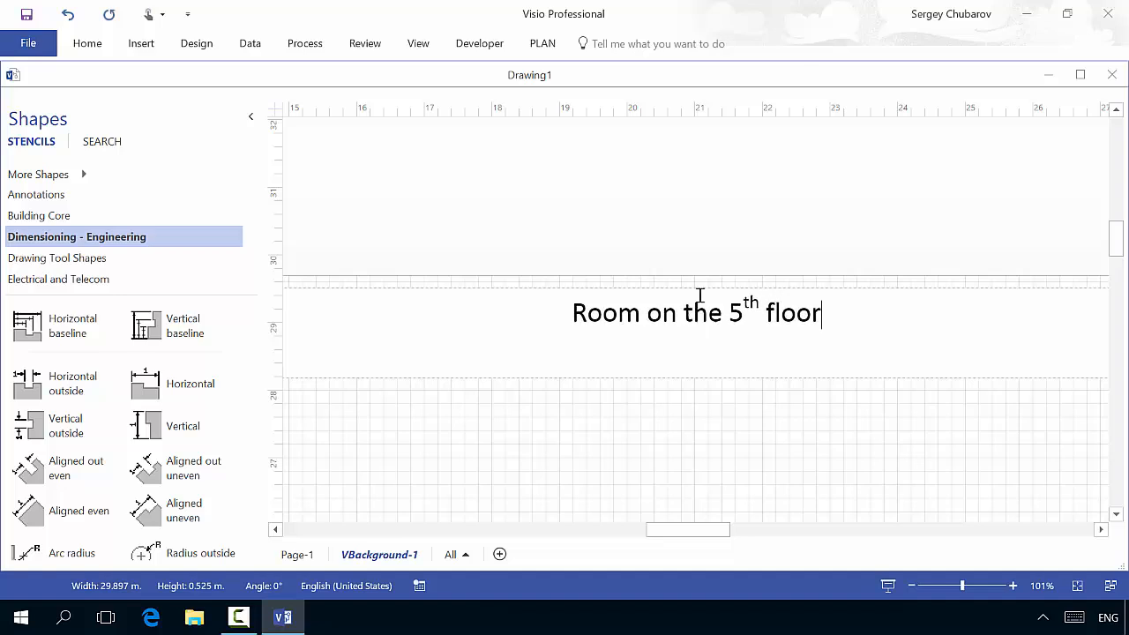
left_click(715, 196)
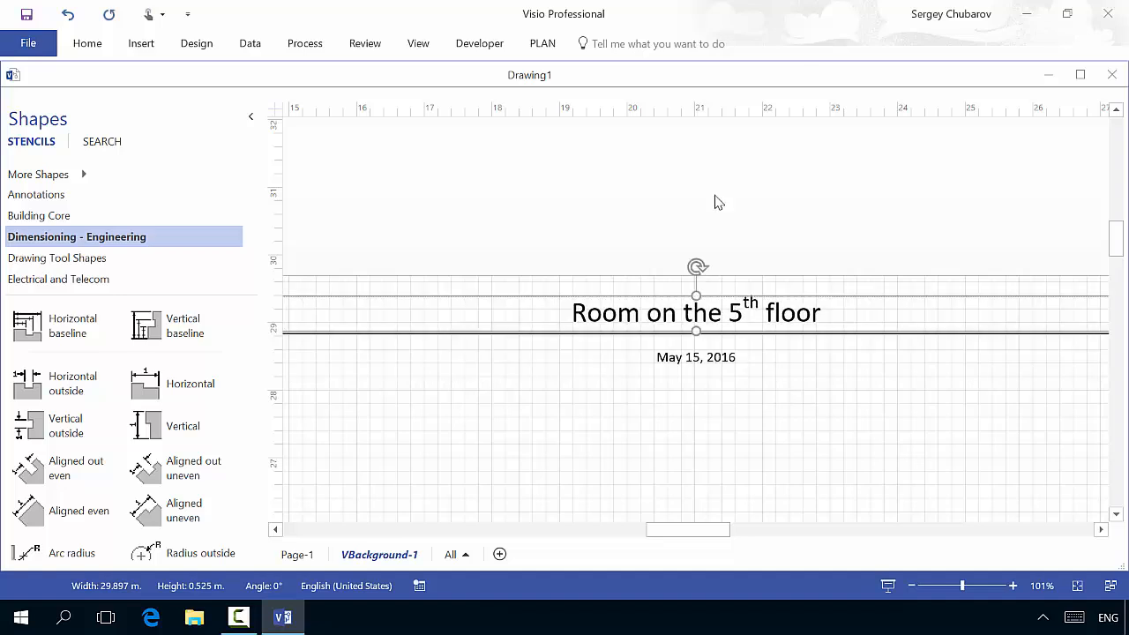
- Return to Page-1 and view the whole floor plan with its title at 16% zoom
left_click(916, 588)
left_click(917, 588)
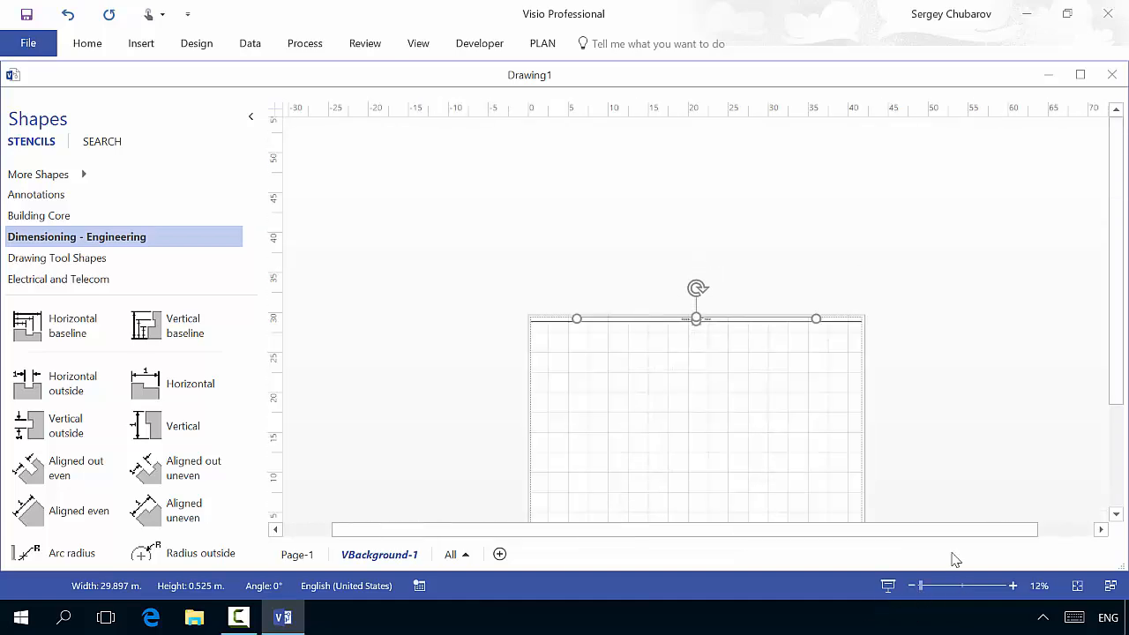
left_click(291, 555)
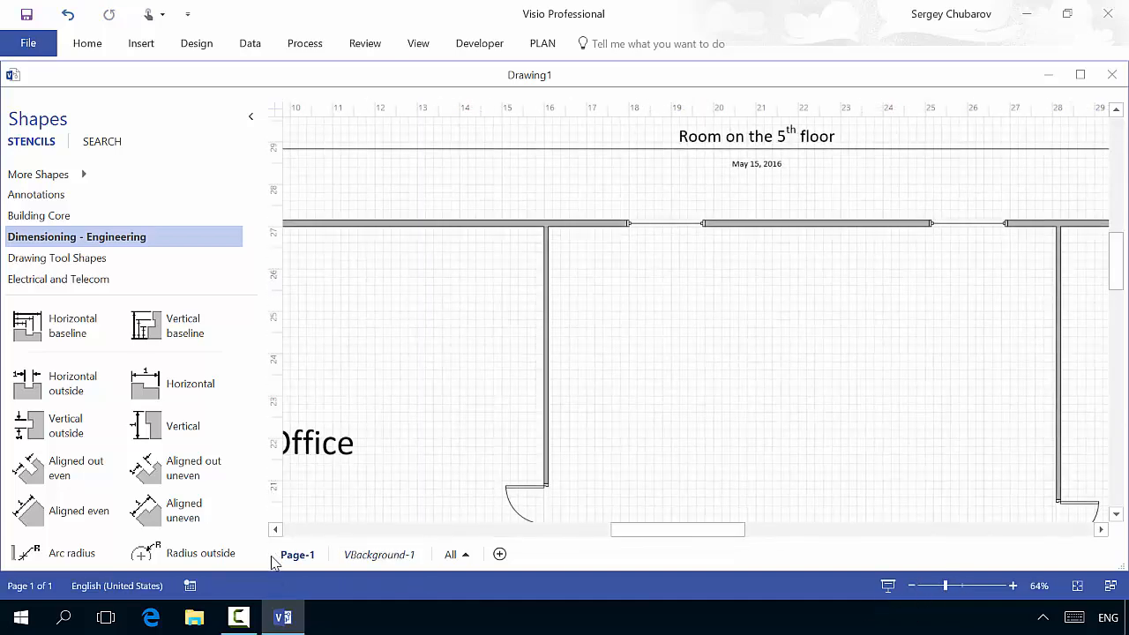
scroll(887, 395, "down", 1)
scroll(887, 395, "down", 2)
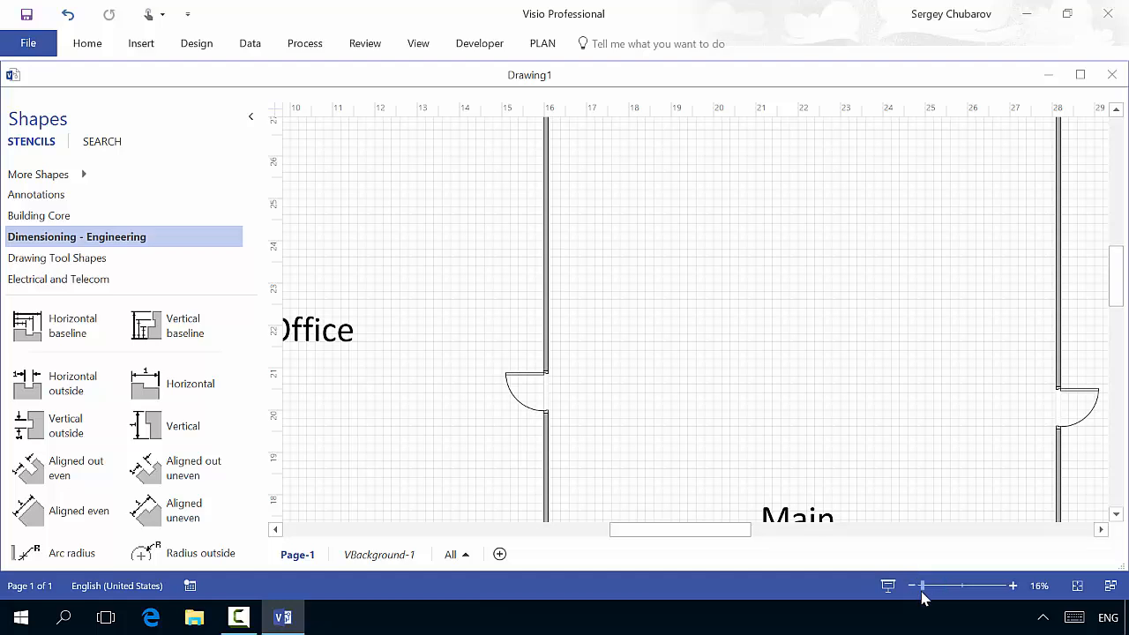
left_click(922, 588)
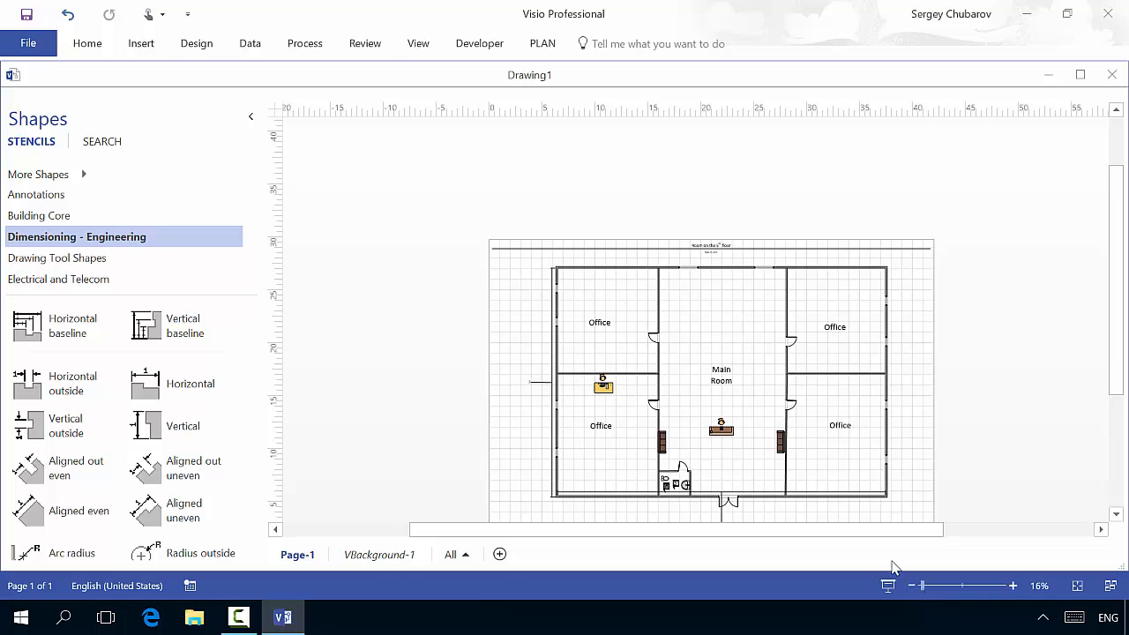
- Close the floor plan and create a new Wireframe Diagram drawing in metric units from the Software templates
left_click(1093, 9)
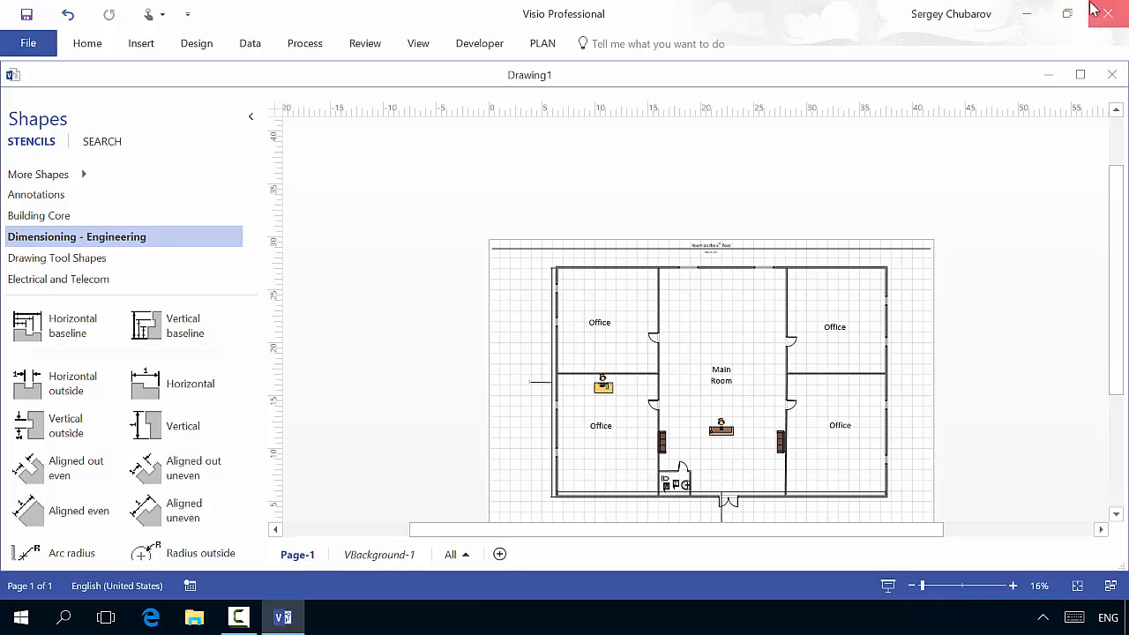
left_click(563, 327)
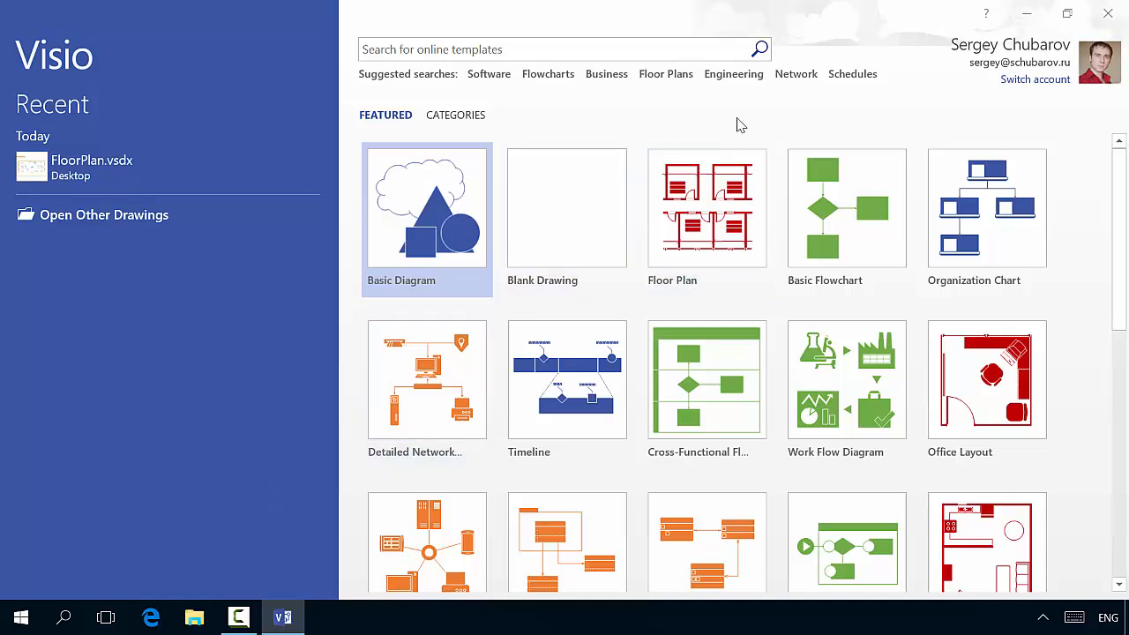
left_click(499, 77)
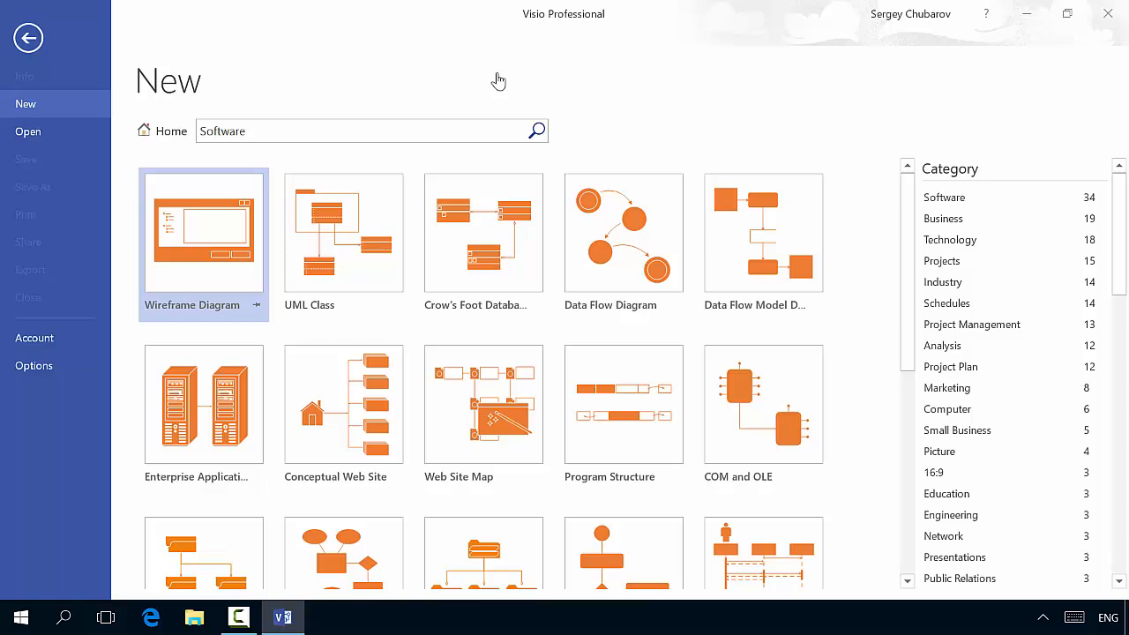
left_click(220, 235)
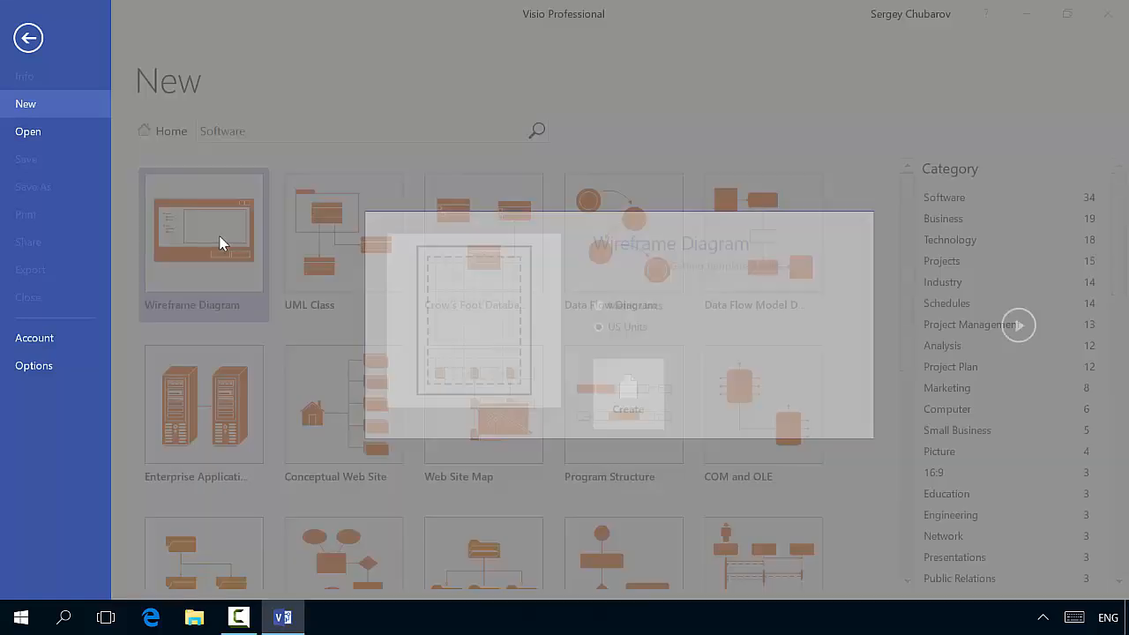
left_click(606, 331)
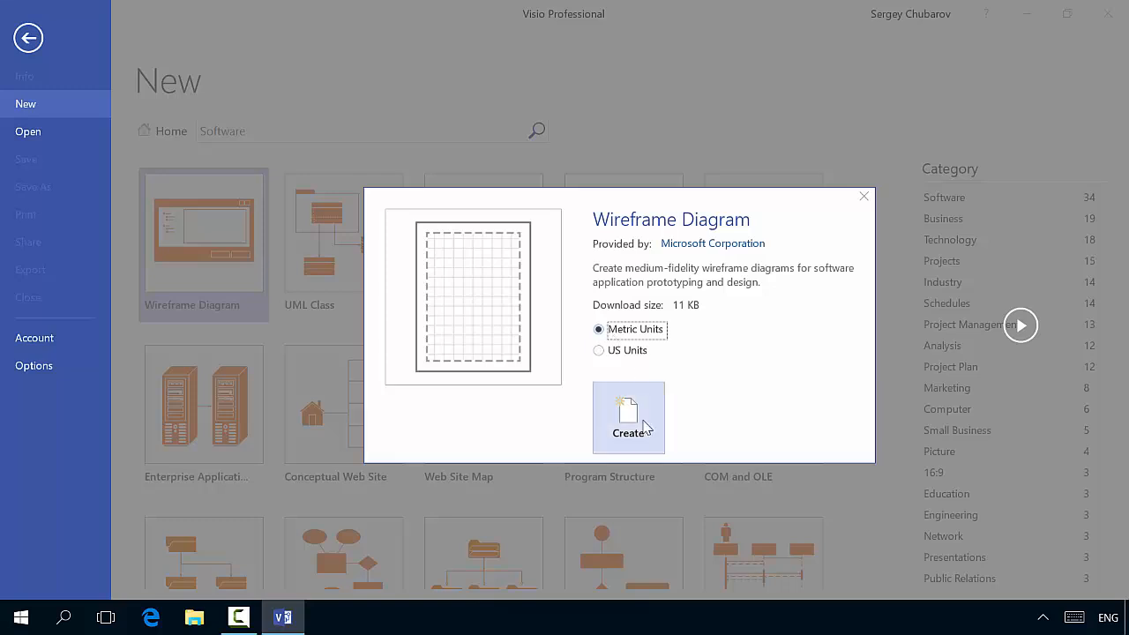
left_click(644, 428)
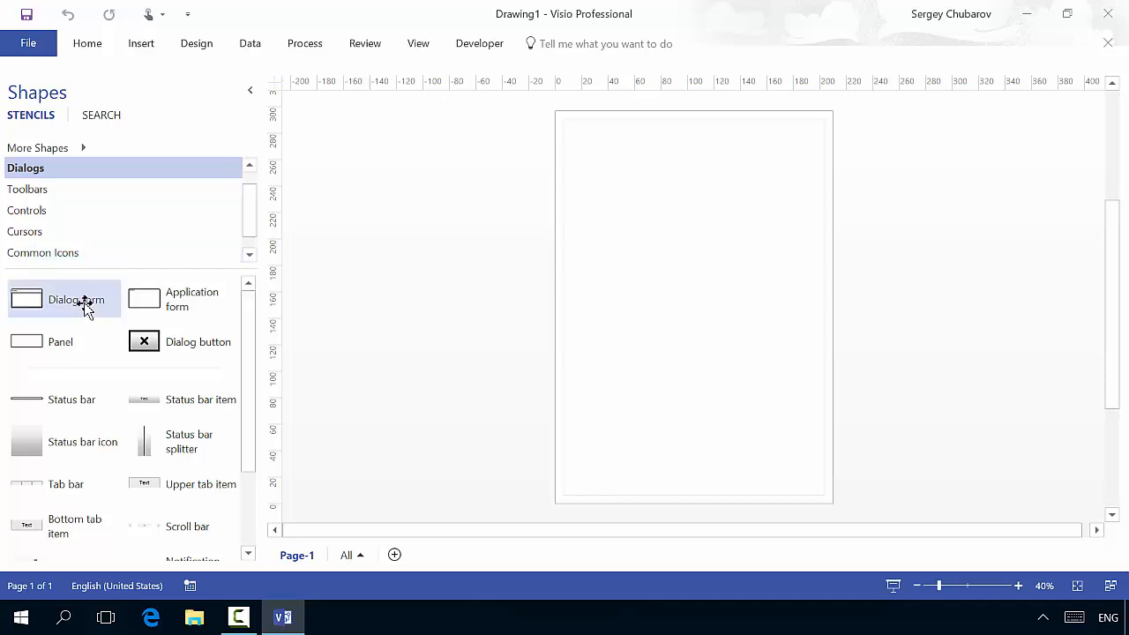
- Place a Dialog form on the upper part of the page and enlarge it to about 180 by 108 mm
left_click_drag(83, 302, 642, 190)
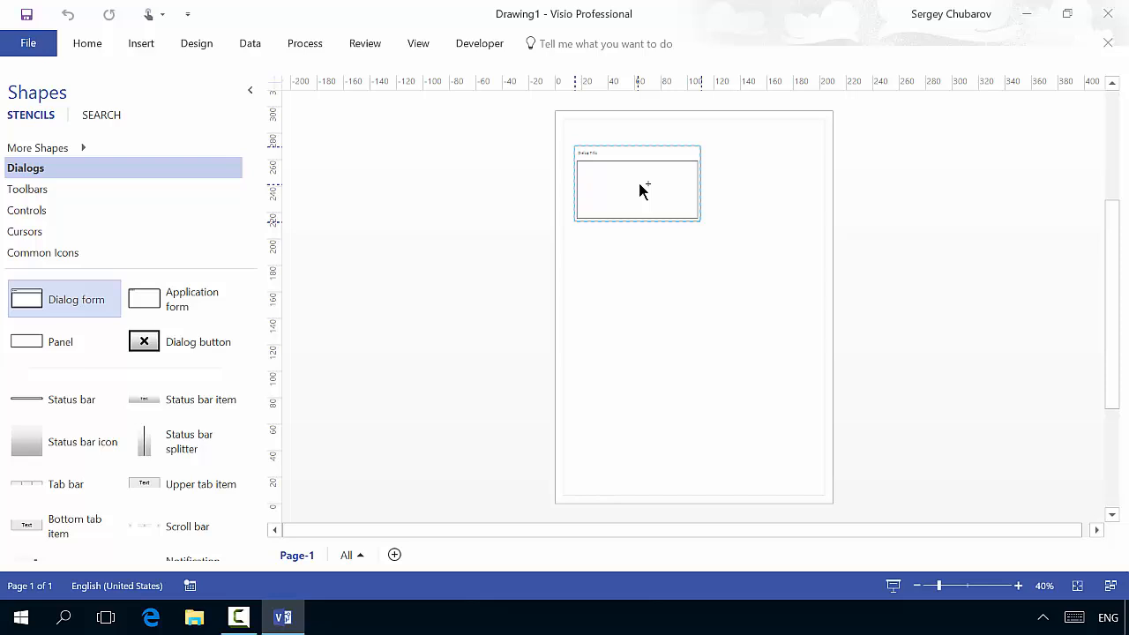
left_click_drag(642, 190, 641, 189)
left_click_drag(701, 224, 765, 290)
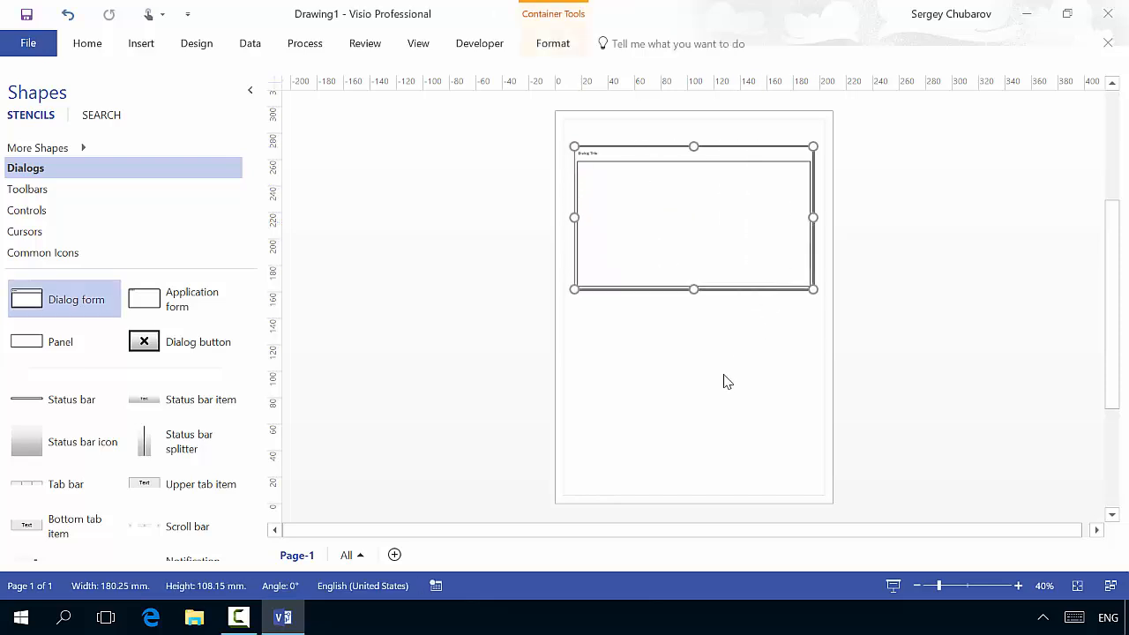
- Replace the dialog form's title with "App dialog form"
left_click(970, 586)
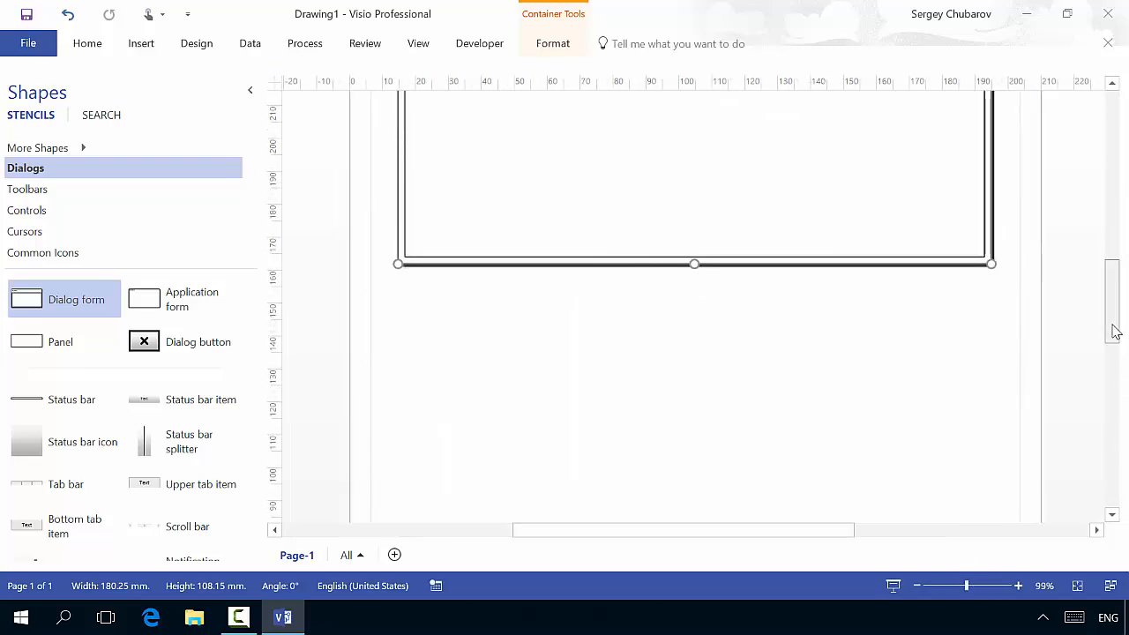
left_click_drag(1112, 330, 1114, 299)
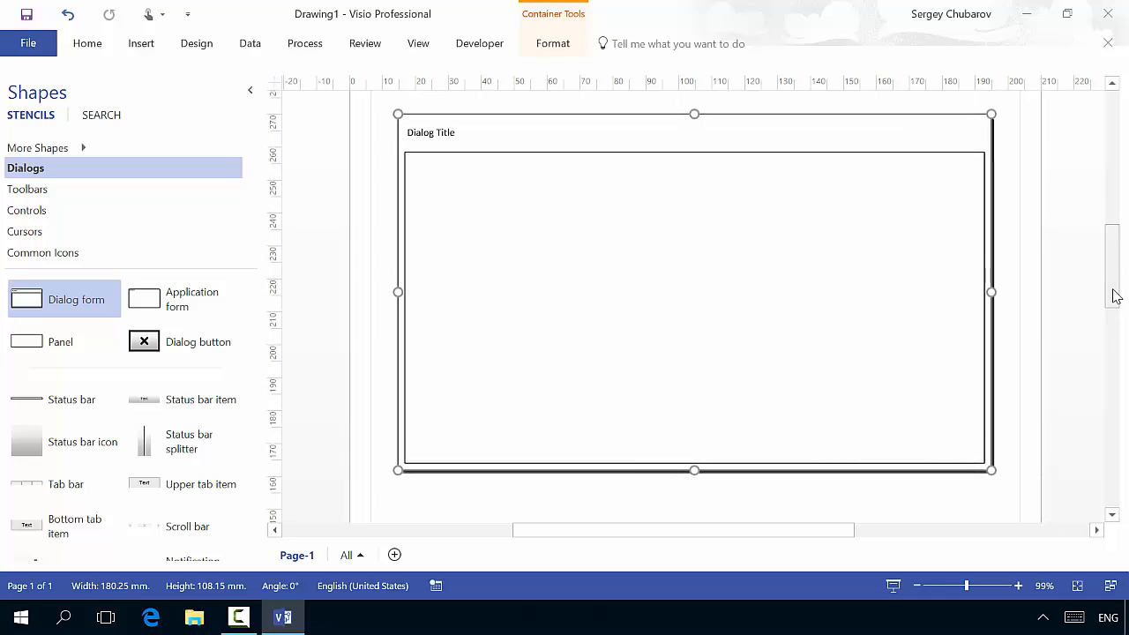
double_click(426, 134)
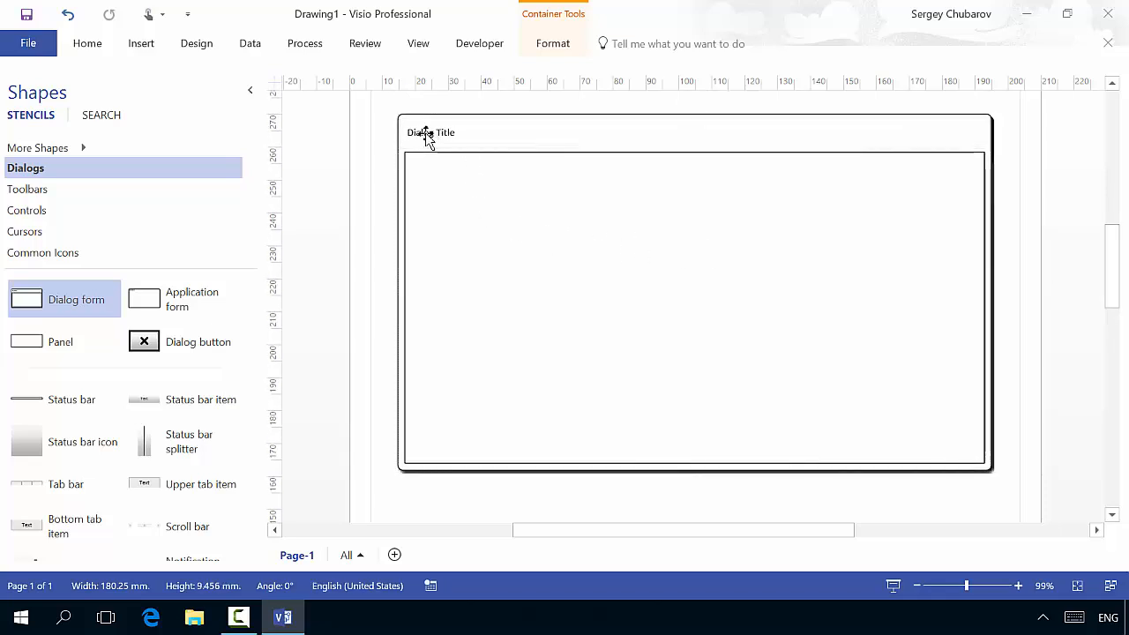
type("App")
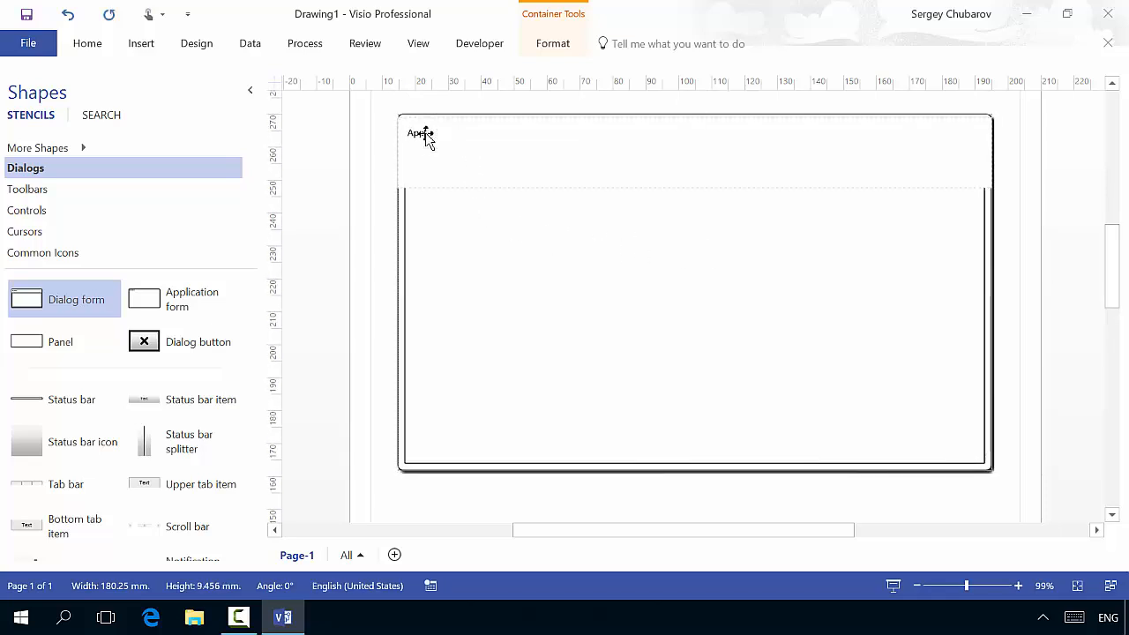
type("li")
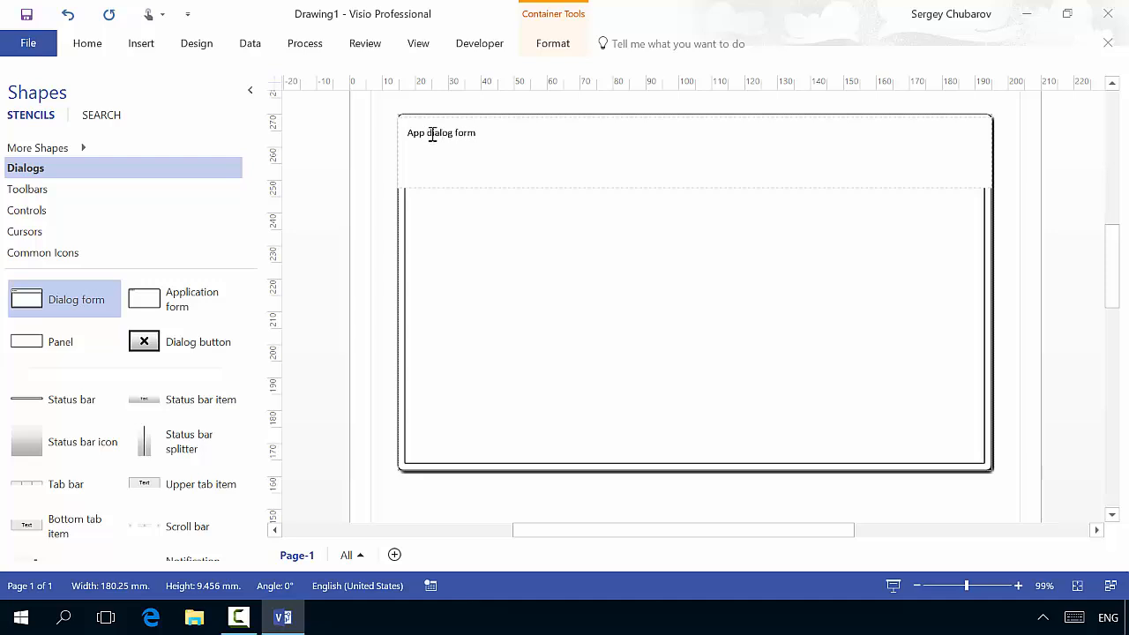
left_click(482, 311)
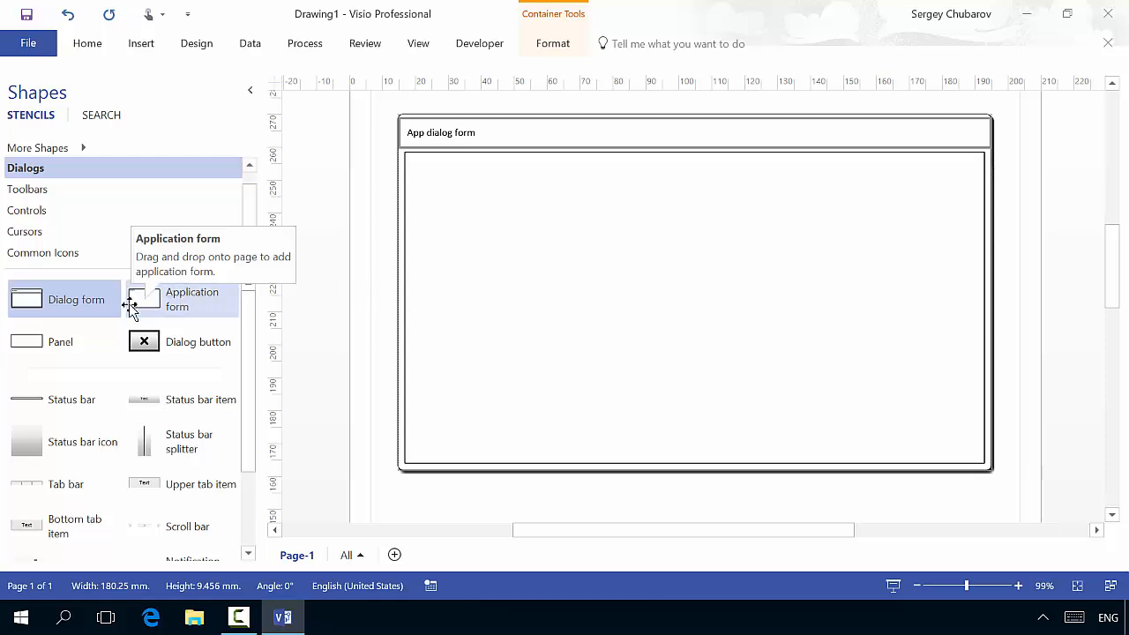
- Place a Print icon from the Toolbars stencil in the upper-right corner of the dialog form's content area
scroll(244, 396, "down", 3)
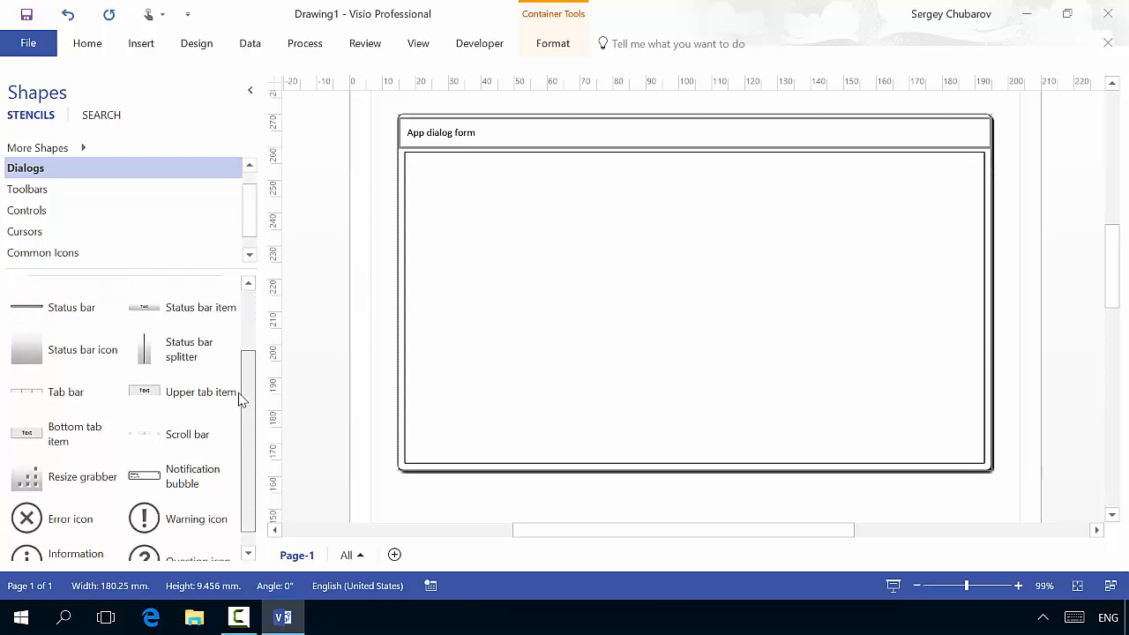
scroll(238, 427, "up", 3)
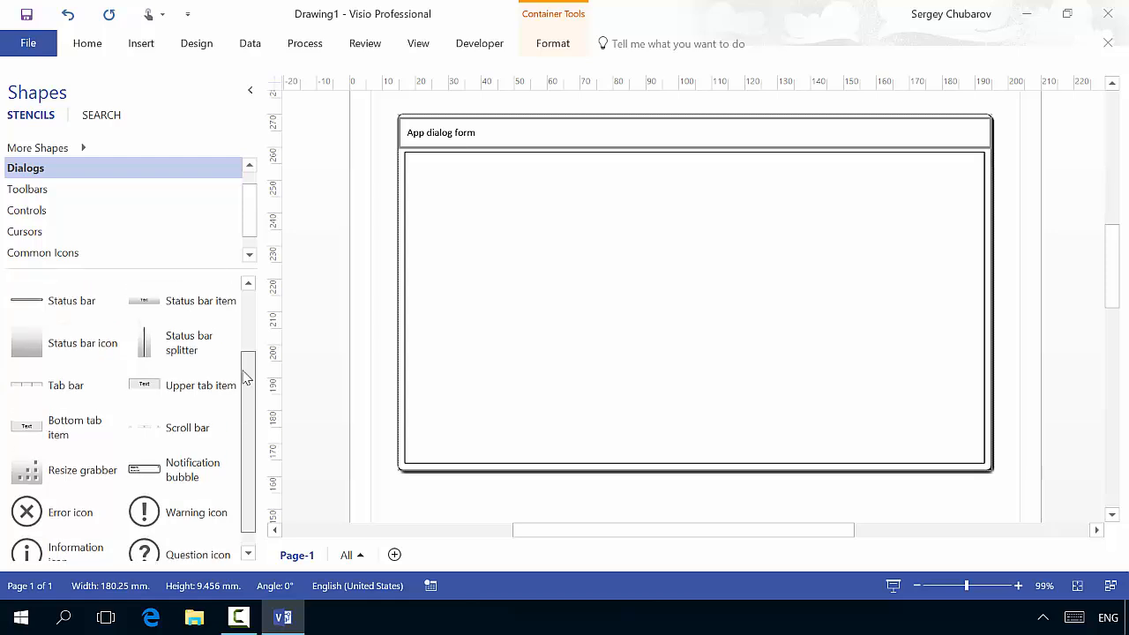
left_click(74, 193)
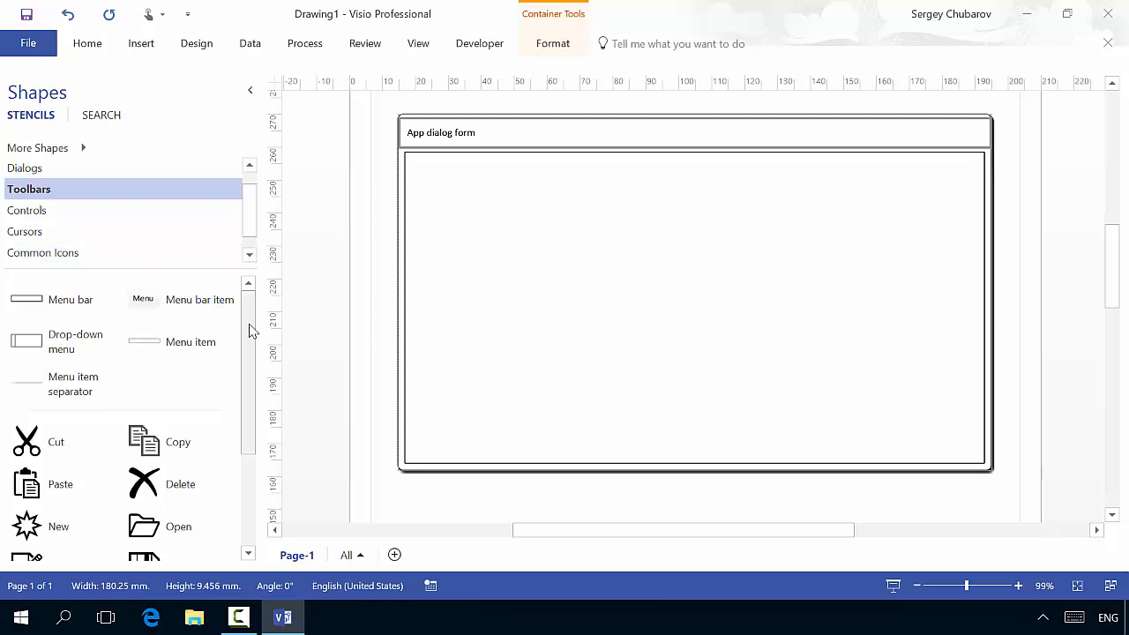
left_click_drag(249, 330, 236, 433)
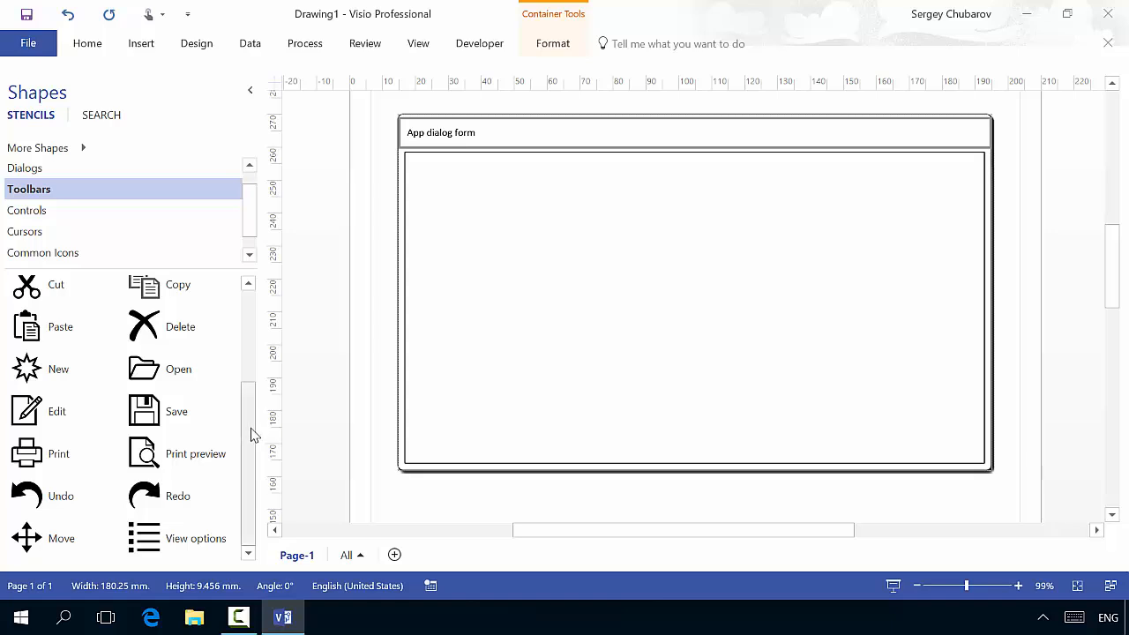
left_click_drag(48, 454, 914, 174)
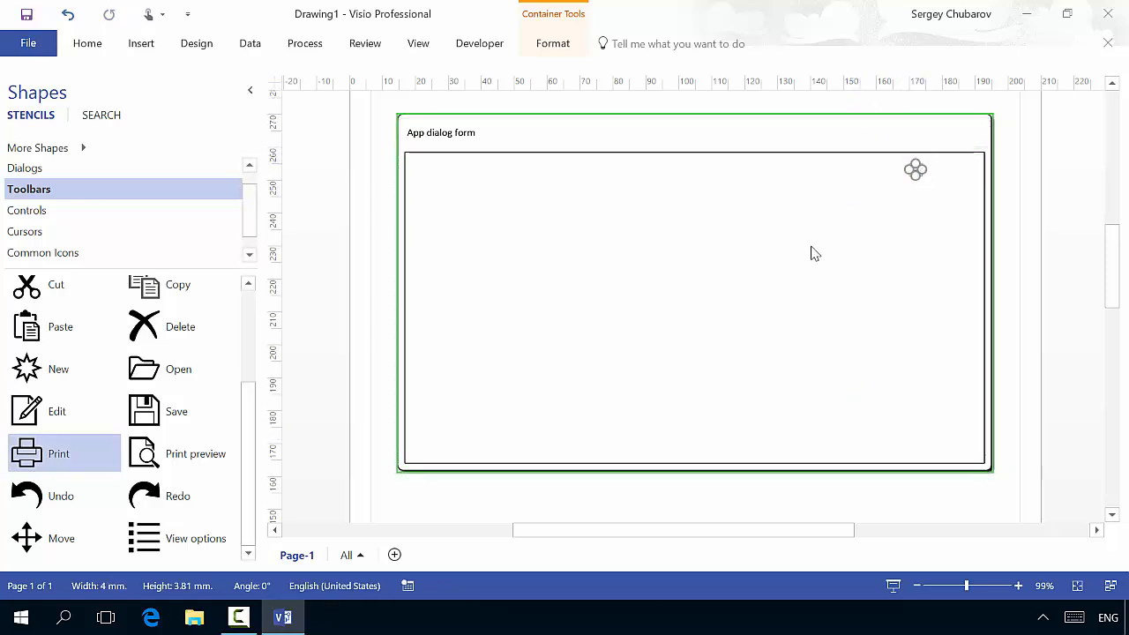
left_click(604, 345)
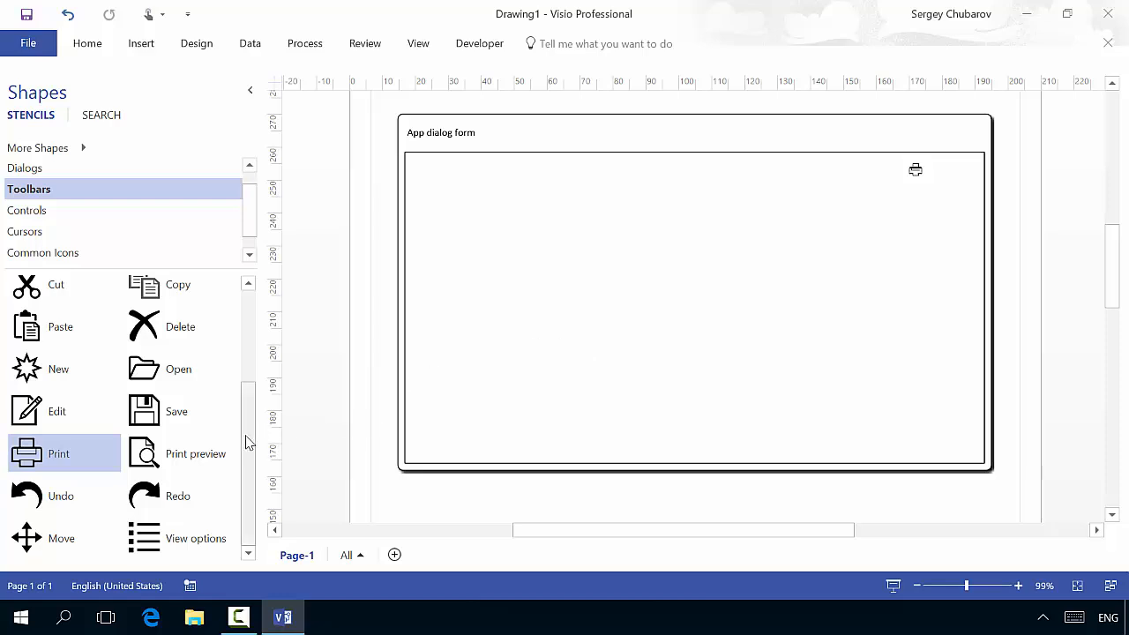
- Place two Button controls side by side in the lower-right corner of the dialog form
scroll(176, 353, "up", 3)
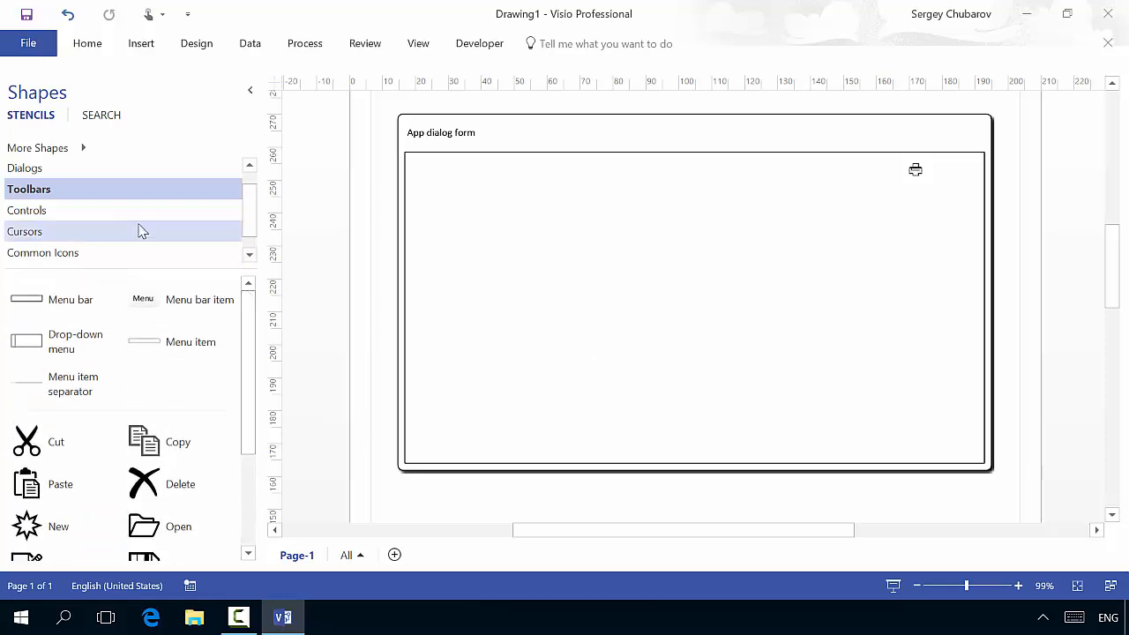
left_click(83, 213)
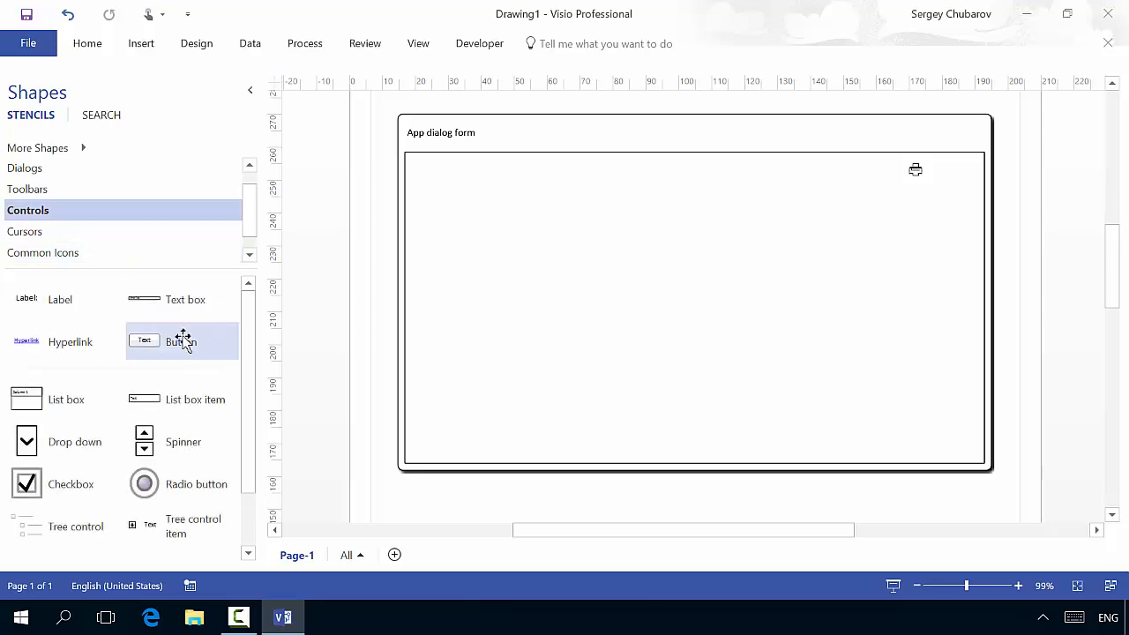
left_click_drag(182, 335, 931, 422)
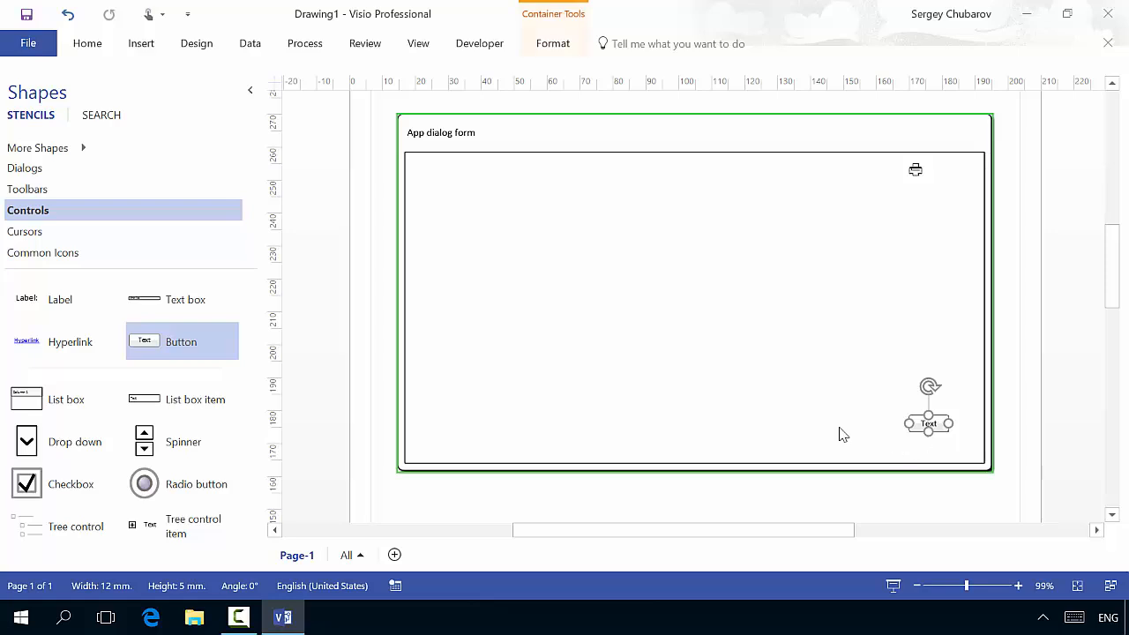
left_click_drag(167, 338, 873, 429)
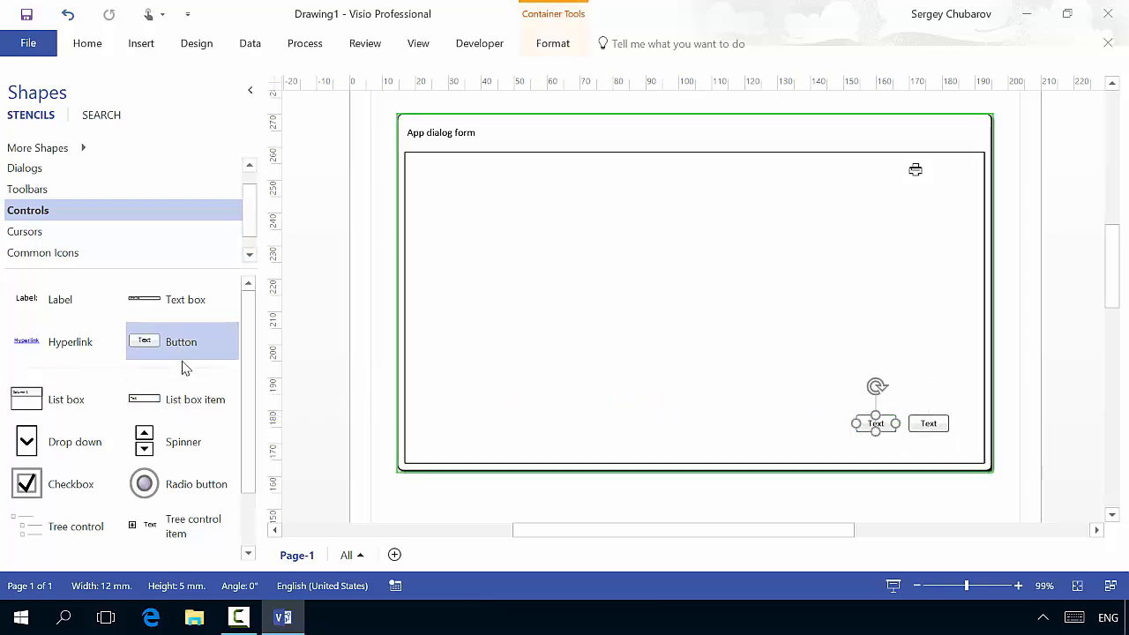
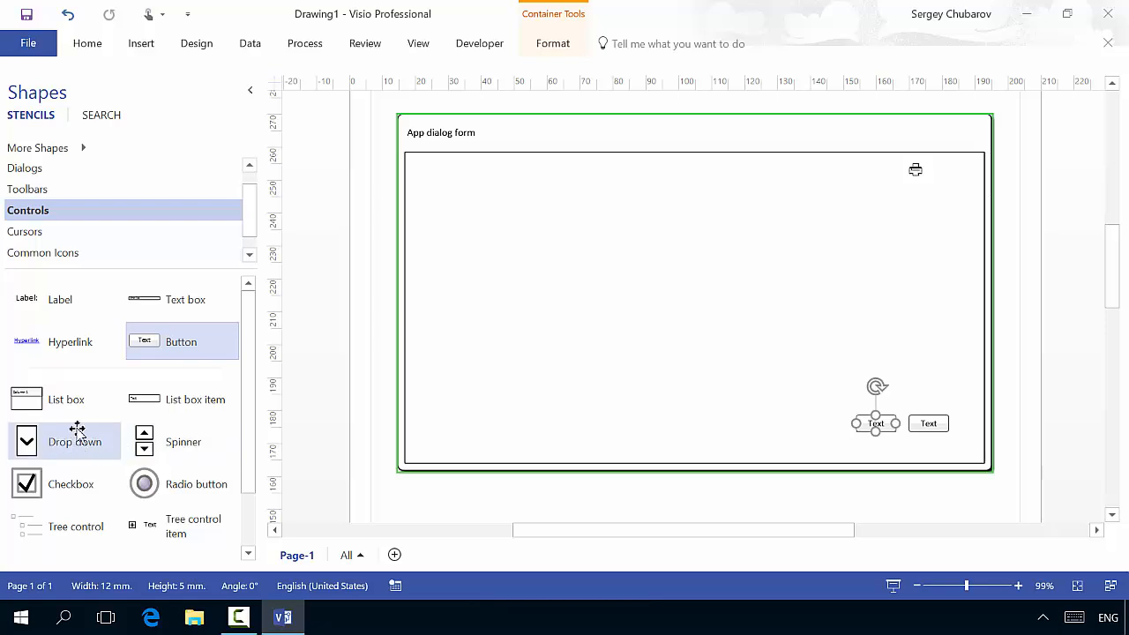
- Add a List box item below the Print icon, widen it to about 82 mm, and align a duplicate directly below it
left_click_drag(140, 406, 698, 212)
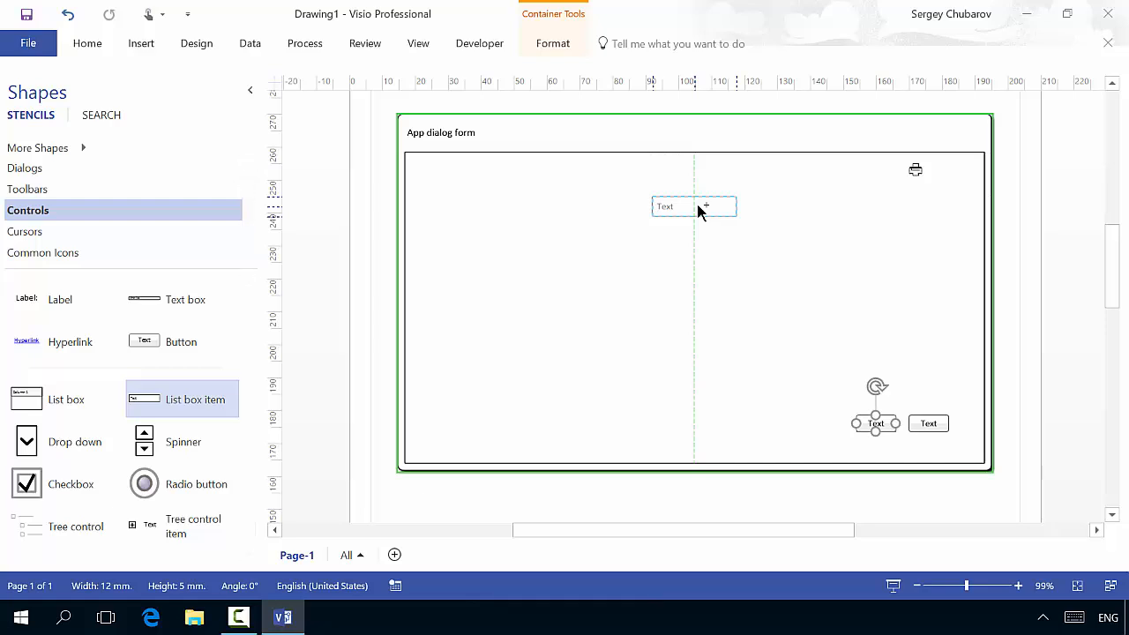
left_click_drag(698, 212, 923, 207)
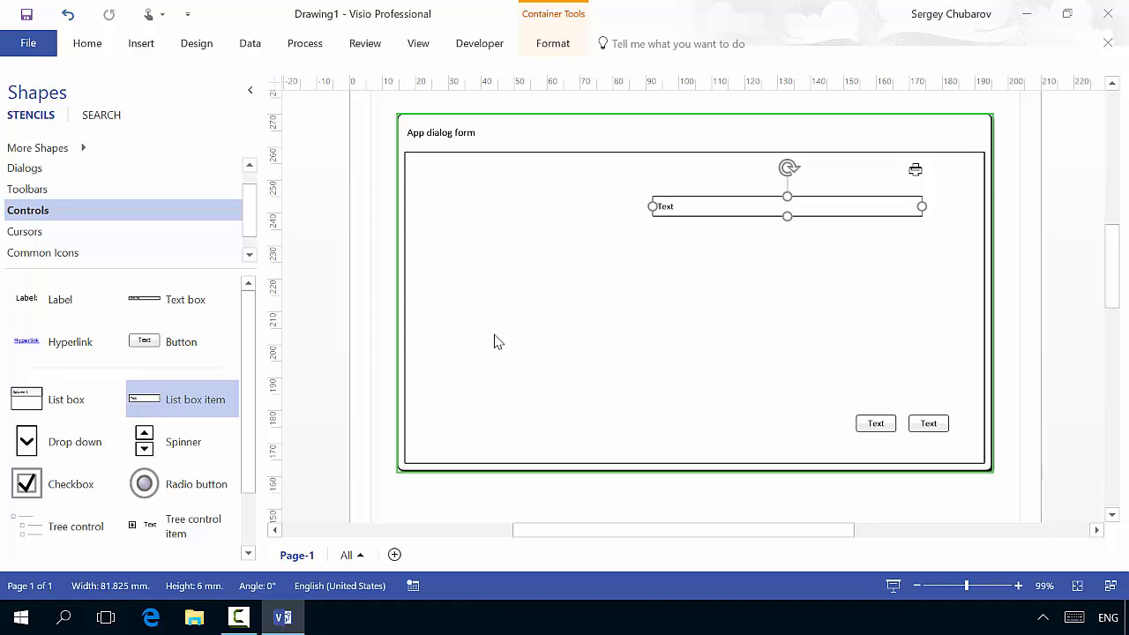
key("ctrl+d")
left_click_drag(731, 227, 701, 231)
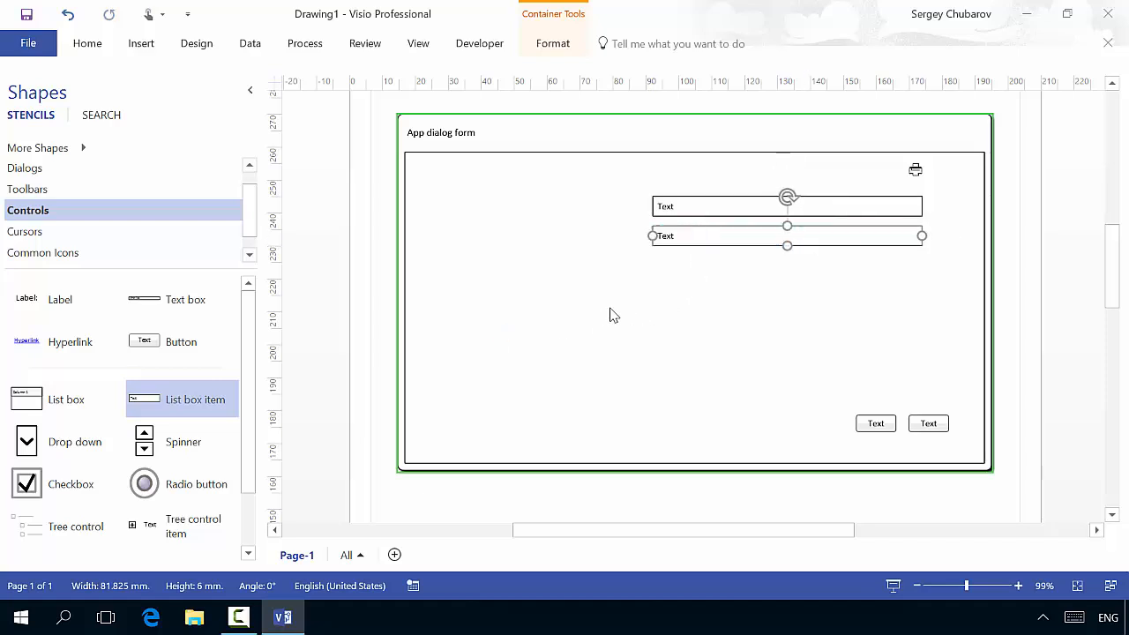
- Add third and fourth list box item rows aligned with the ones above, each shortened to about 24 mm
key("ctrl+d")
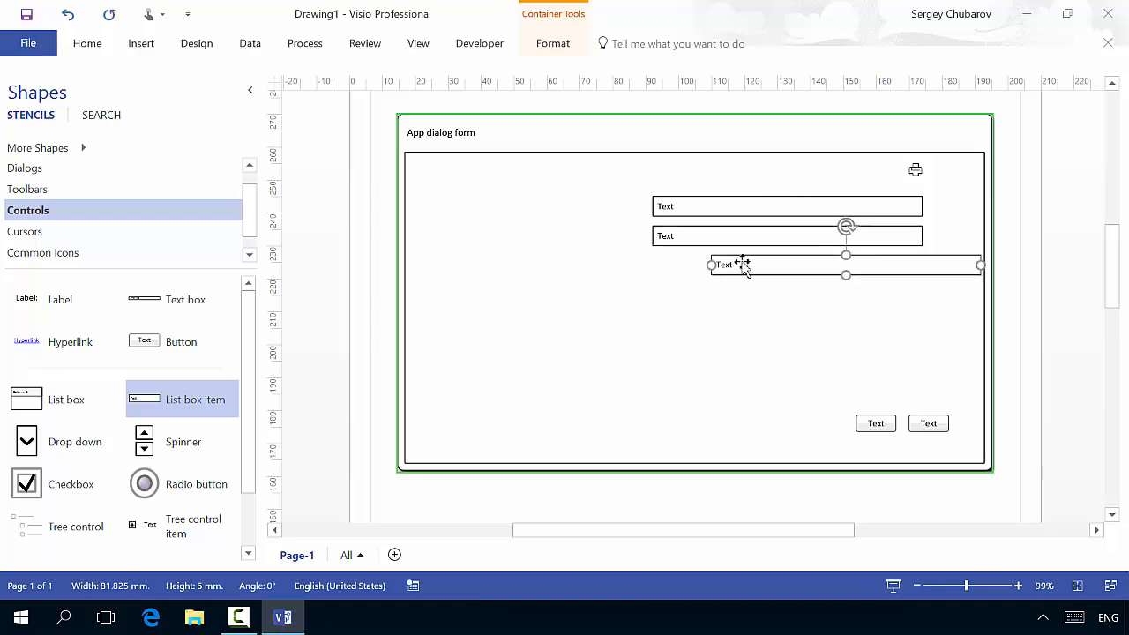
left_click_drag(743, 263, 686, 265)
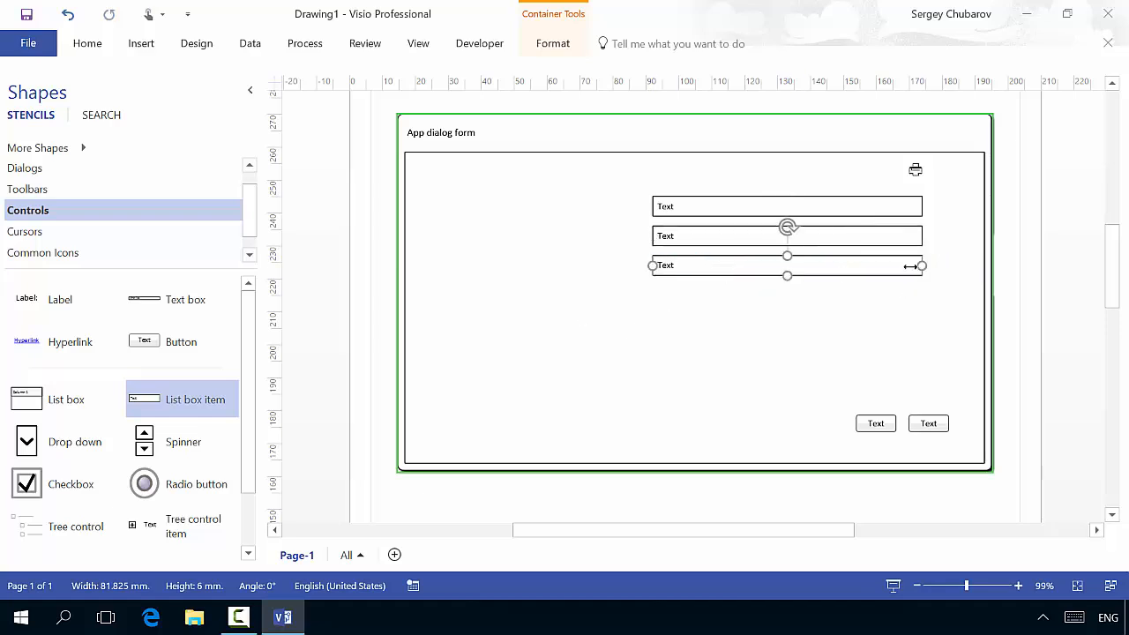
left_click_drag(910, 266, 733, 266)
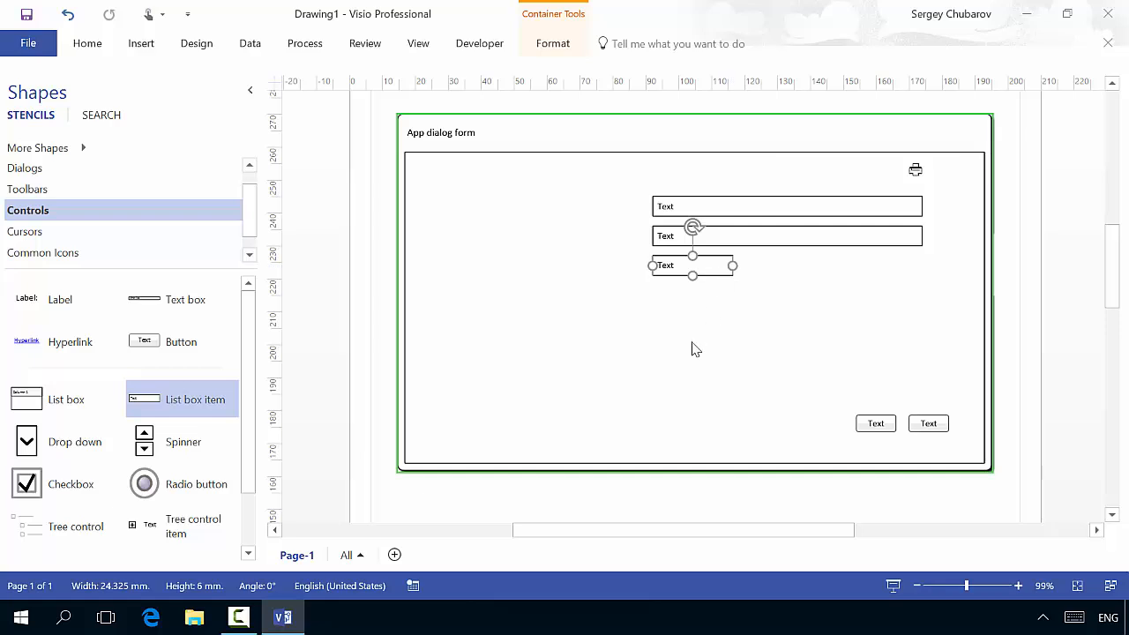
key("Escape")
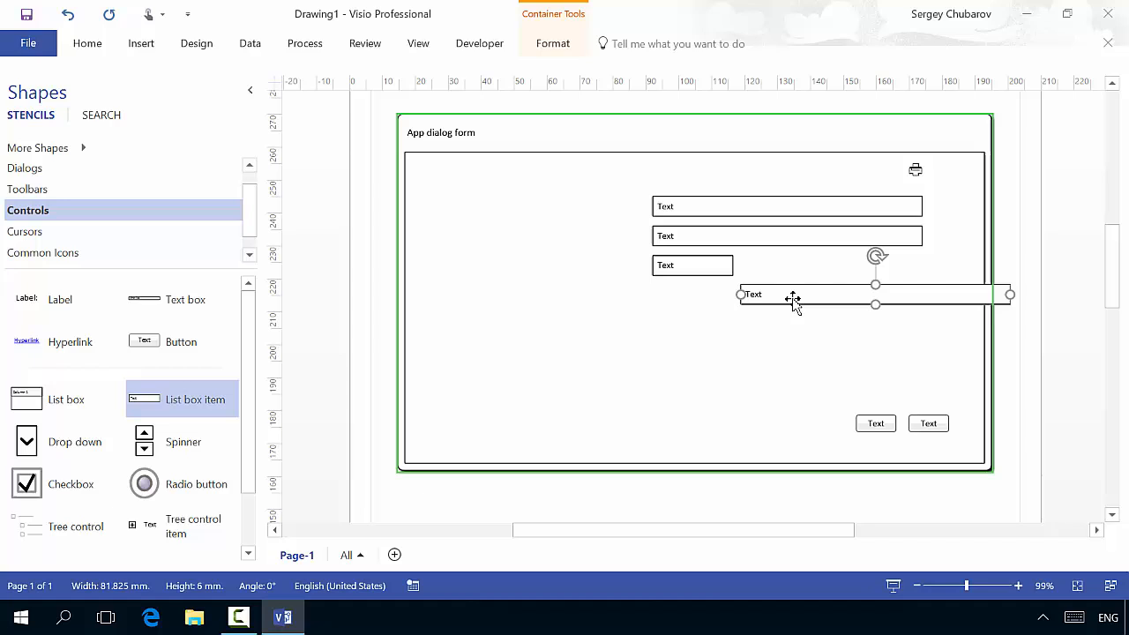
left_click_drag(814, 291, 719, 290)
left_click_drag(911, 294, 732, 295)
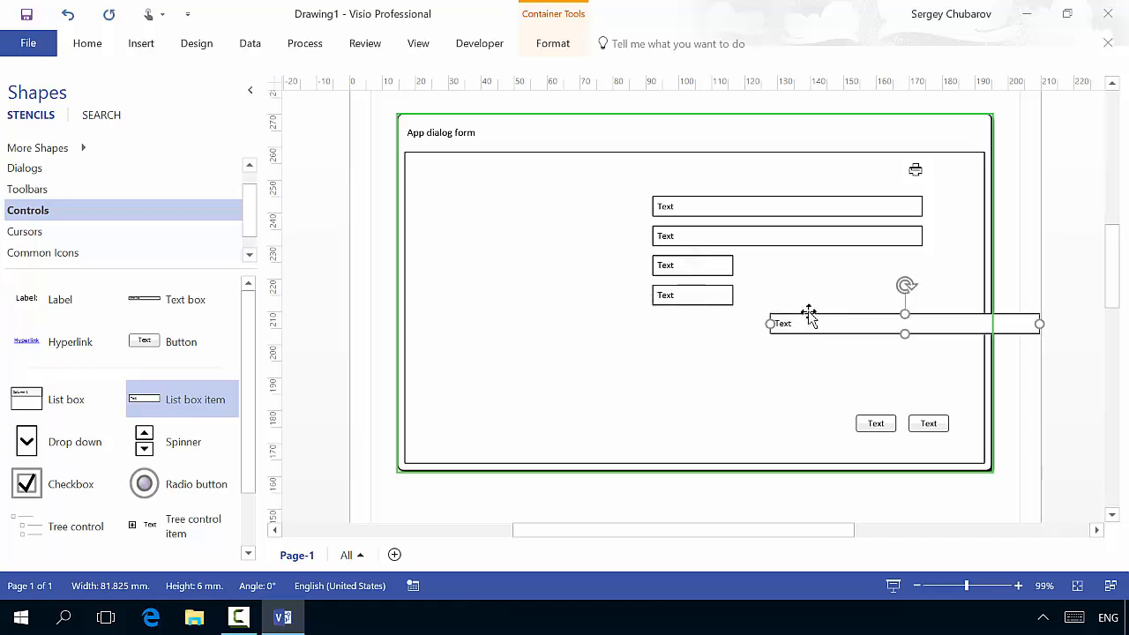
- Align the extra list box item beside the fourth row and shorten it to about 24 mm
left_click_drag(806, 314, 803, 292)
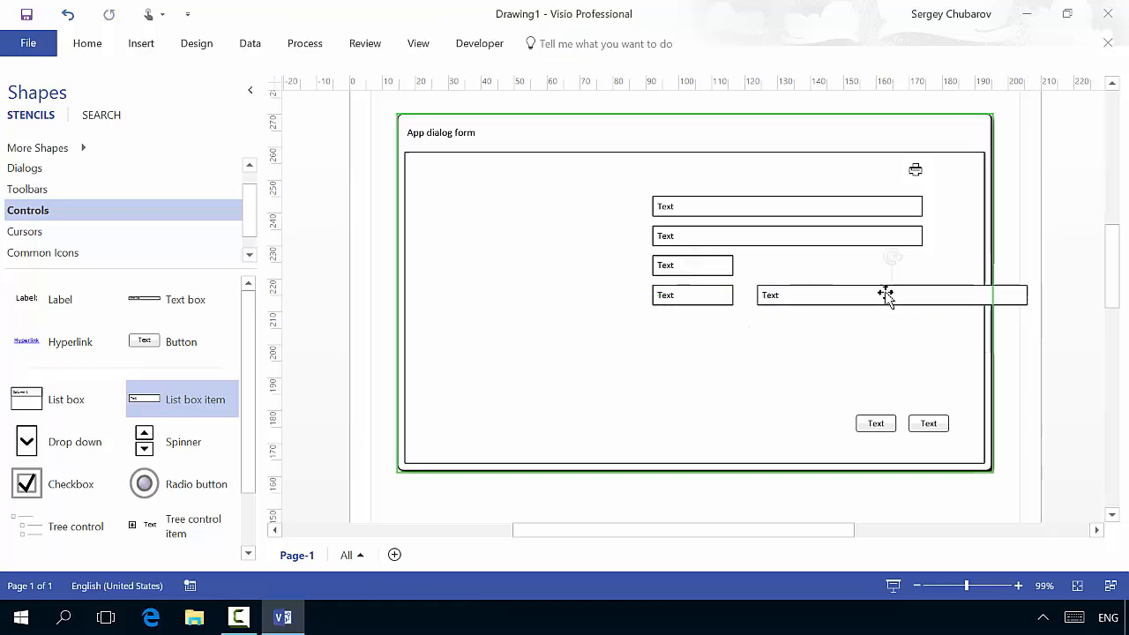
left_click(914, 295)
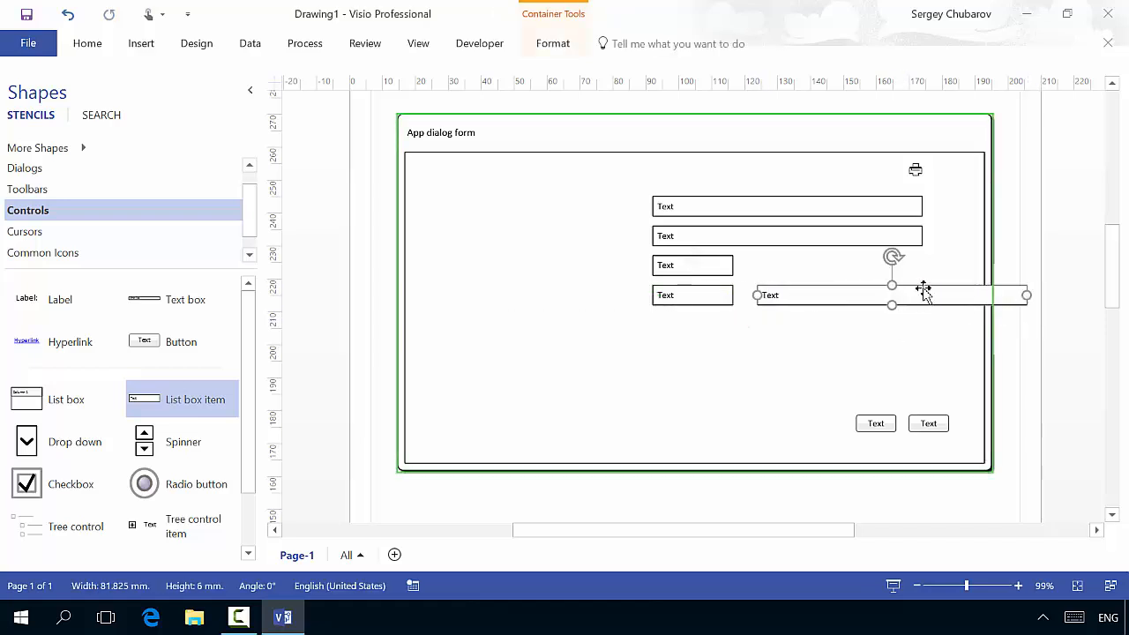
left_click_drag(1023, 294, 838, 295)
left_click(830, 374)
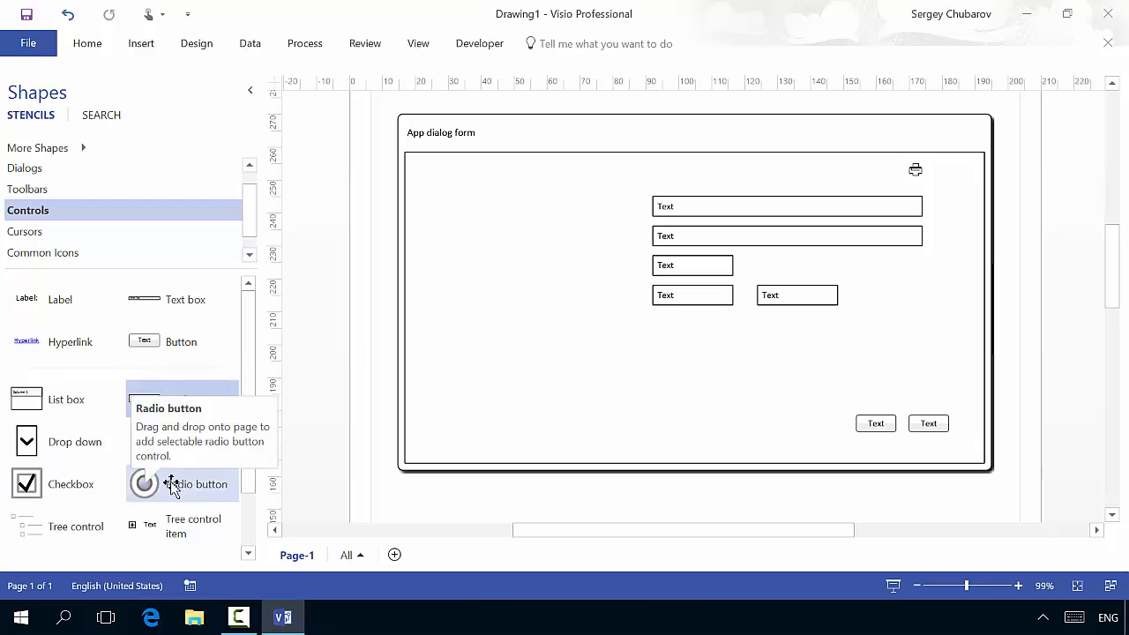
- Add a Drop down control at the end of the third row and enlarge it to match the row's height
left_click_drag(81, 441, 739, 262)
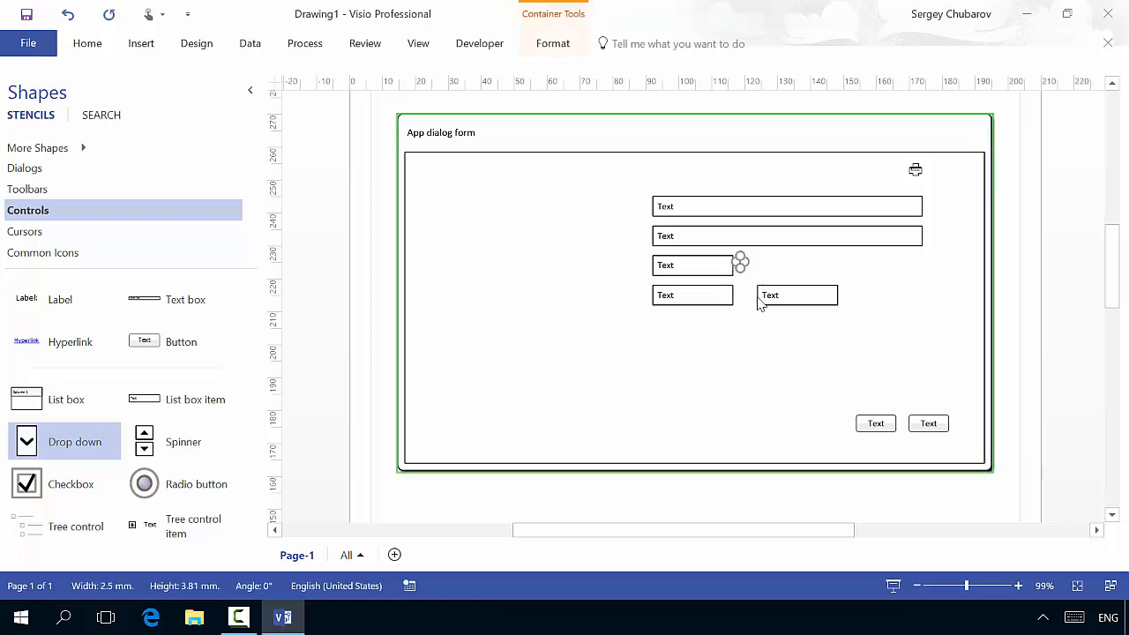
left_click(992, 586)
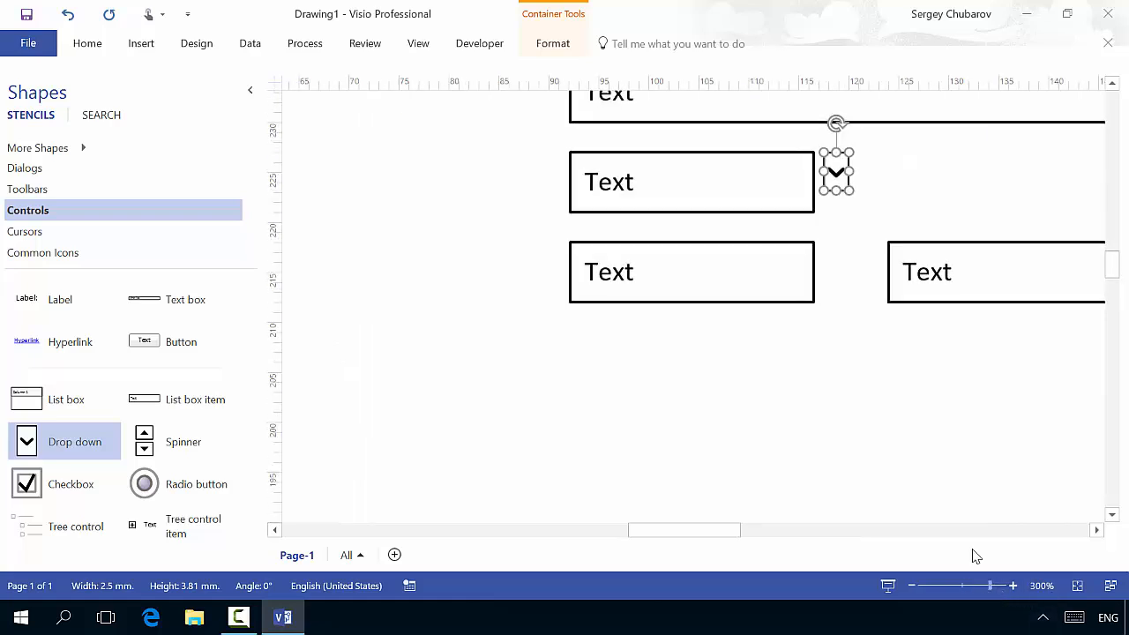
mouse_move(818, 198)
left_mouse_down()
mouse_move(812, 212)
mouse_move(833, 211)
left_mouse_up()
left_click(887, 214)
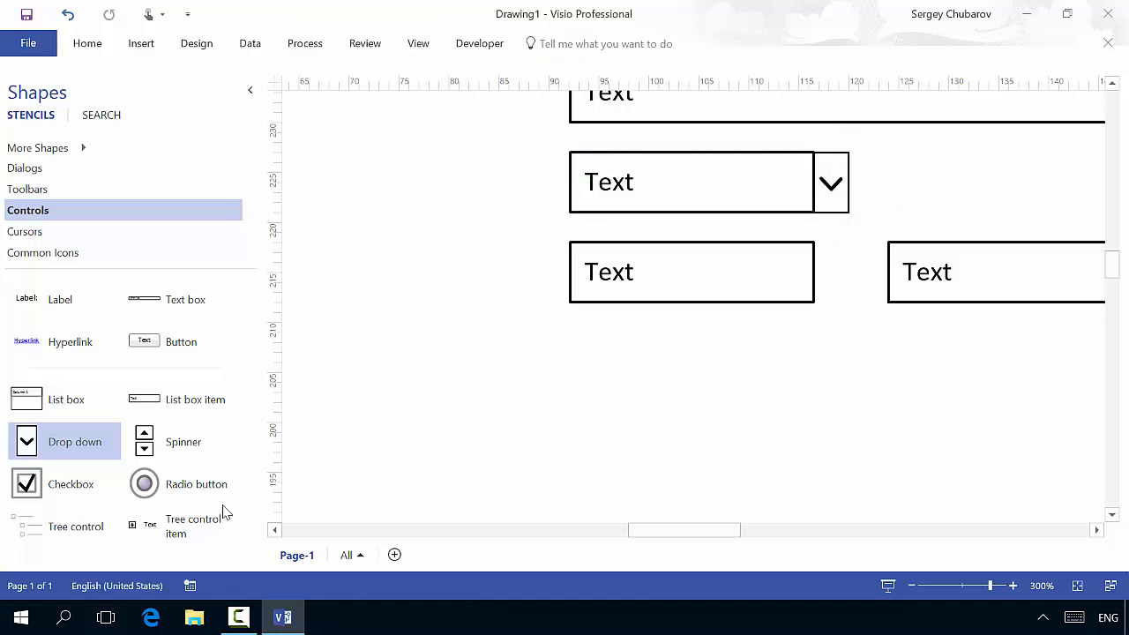
- Place a Radio button directly against the right end of each of the two list box items in the fourth row
left_click_drag(192, 491, 854, 302)
left_click(789, 393)
left_click_drag(696, 537, 748, 537)
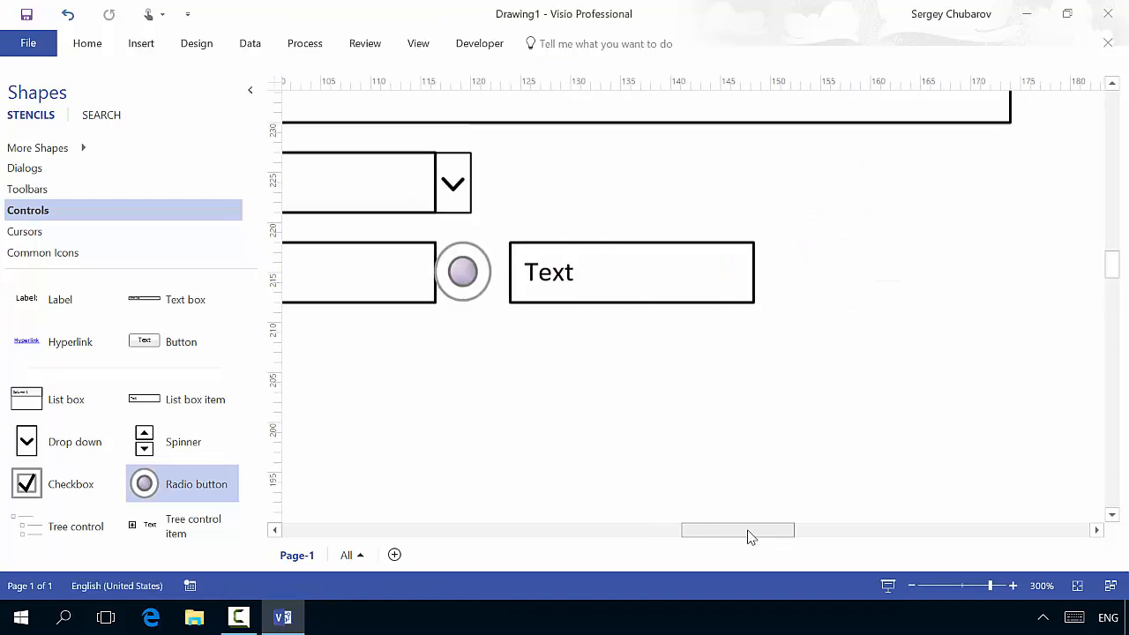
left_click_drag(167, 484, 782, 298)
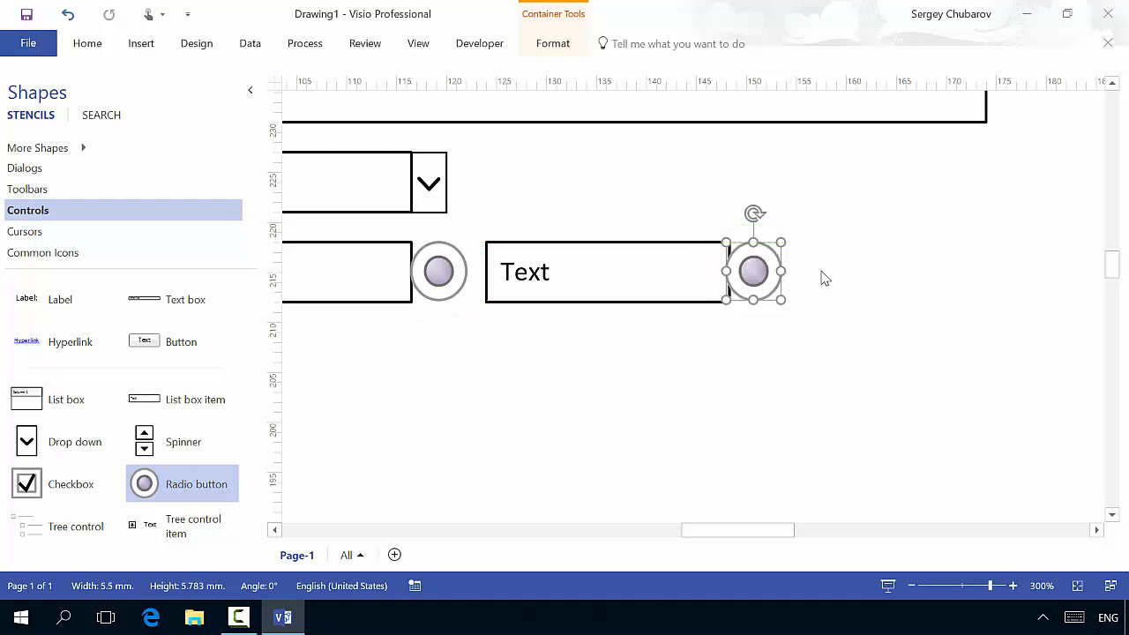
key("Right")
key("Right")
key("Left")
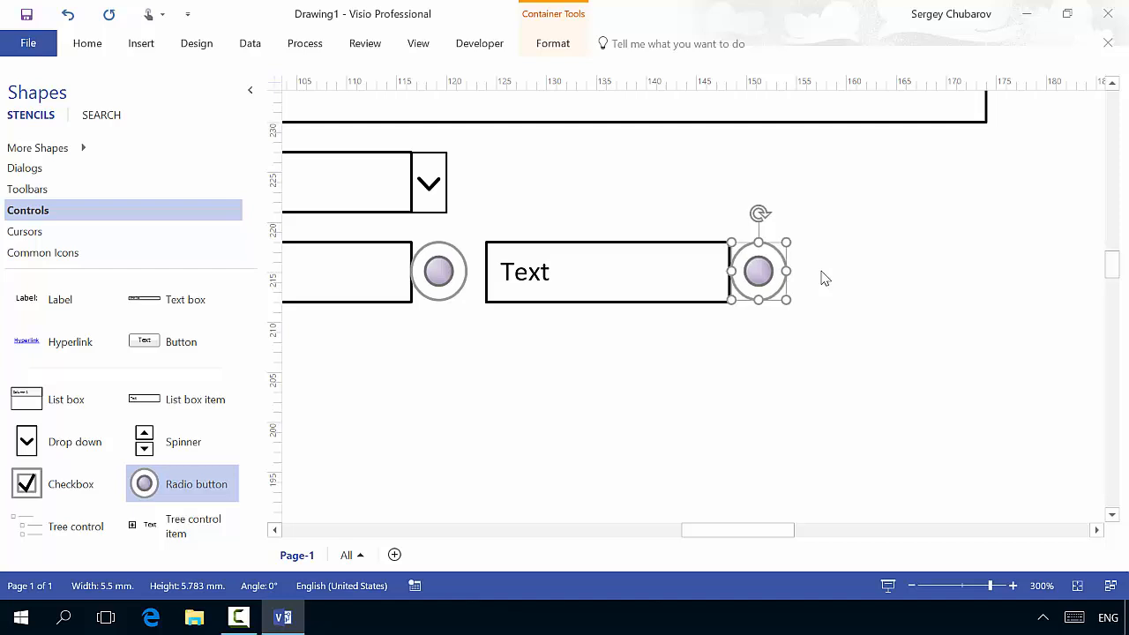
left_click(418, 259)
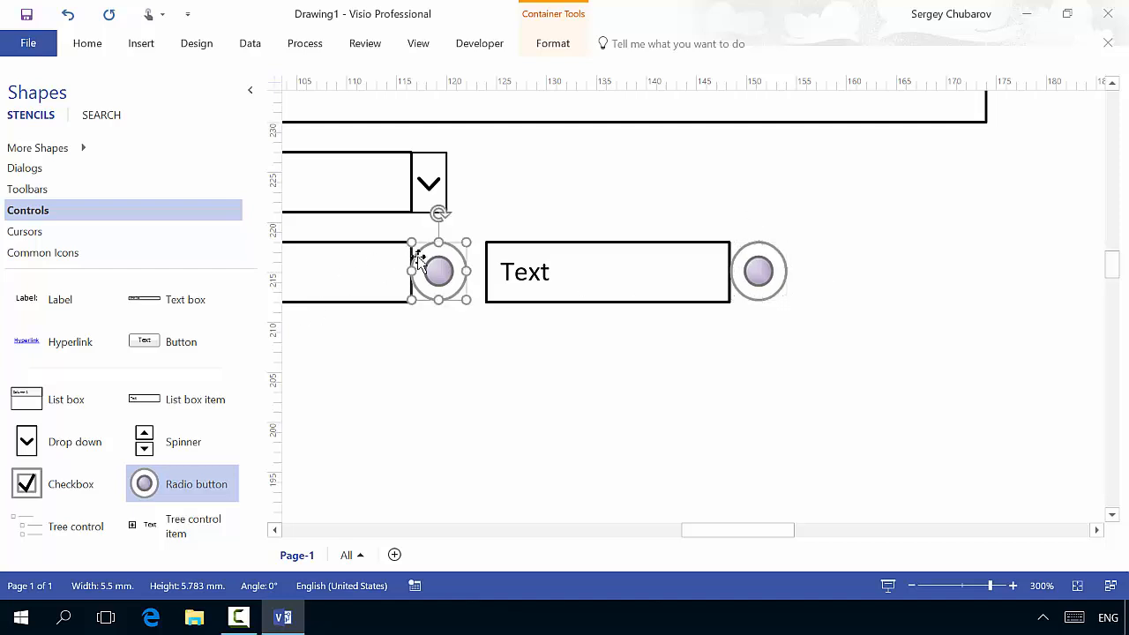
left_click(432, 342)
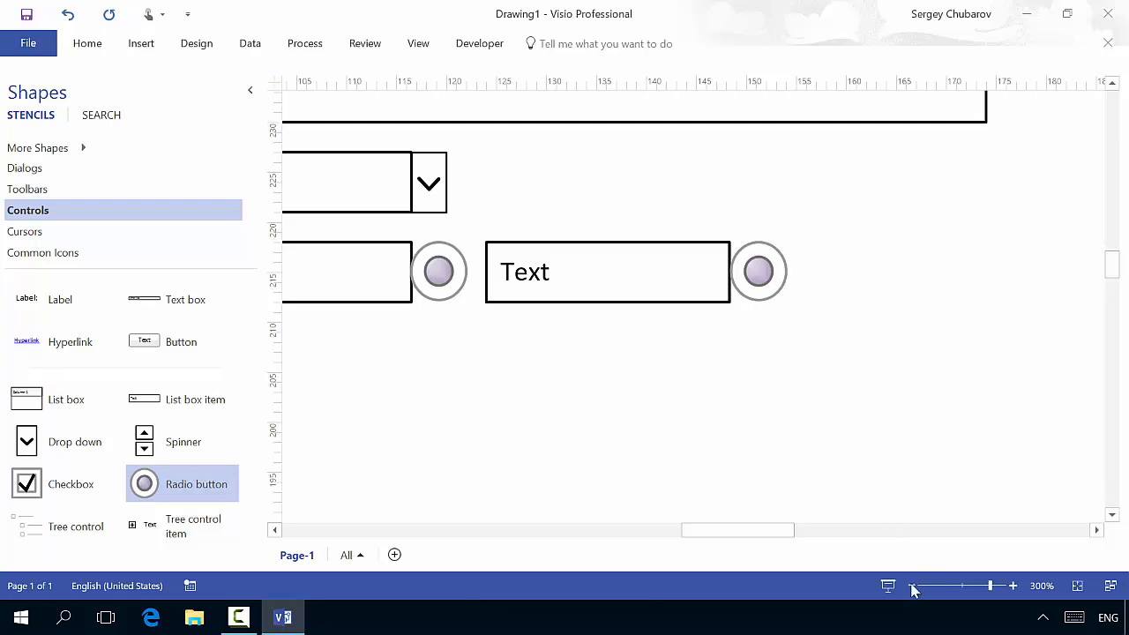
- Label the first three rows of the form Company, Address and Resident
left_click(967, 586)
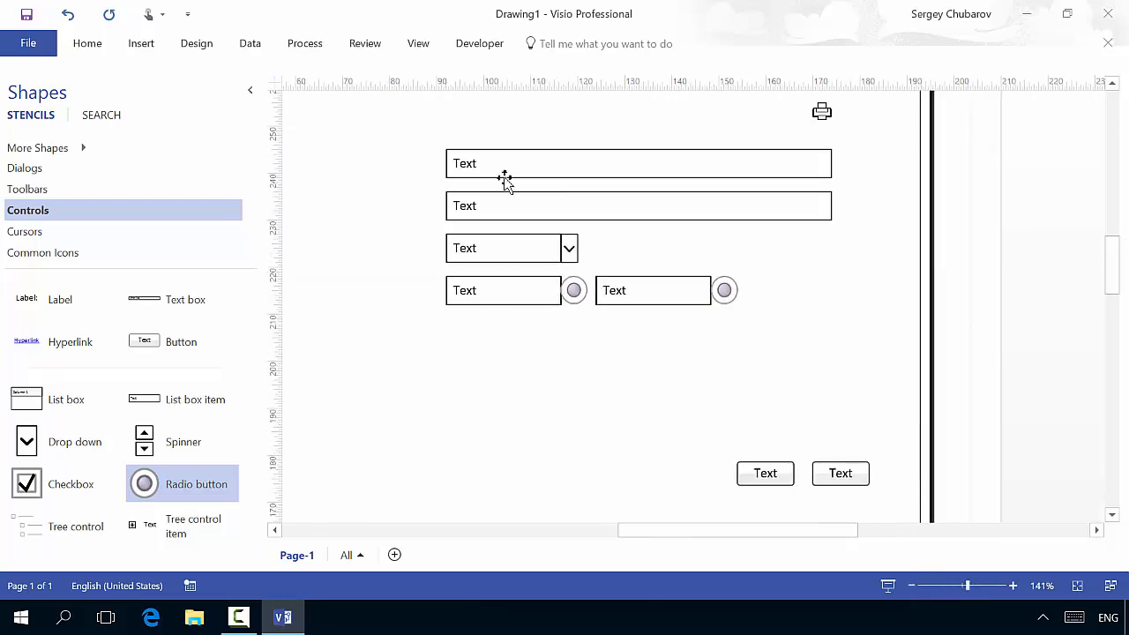
double_click(491, 160)
type("Co")
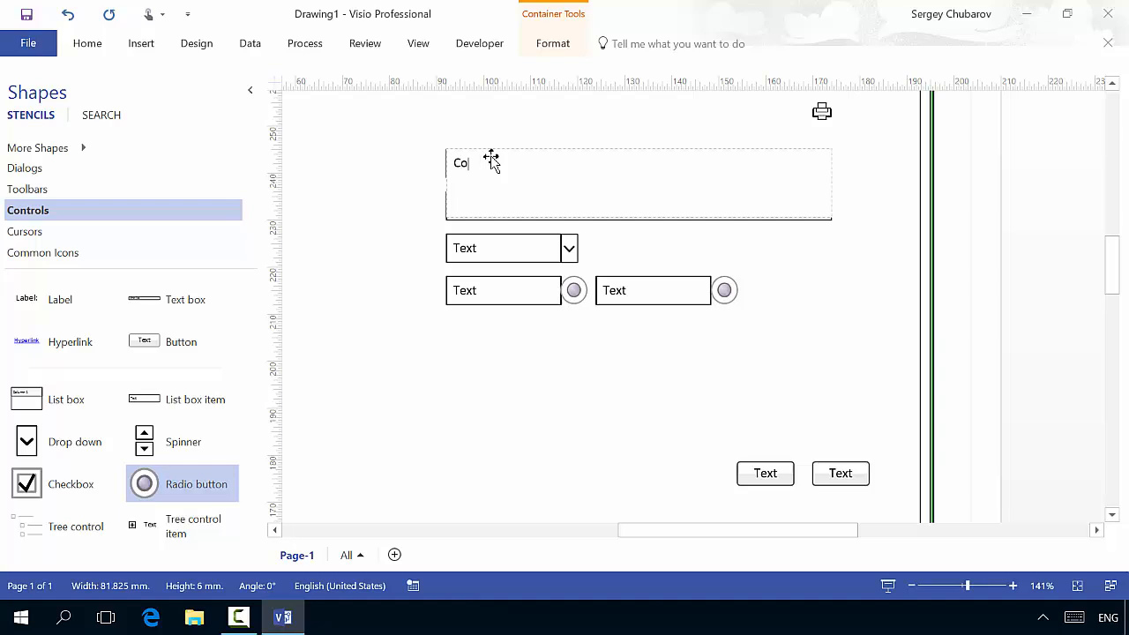
type("mpany")
key("Escape")
double_click(545, 210)
type("A")
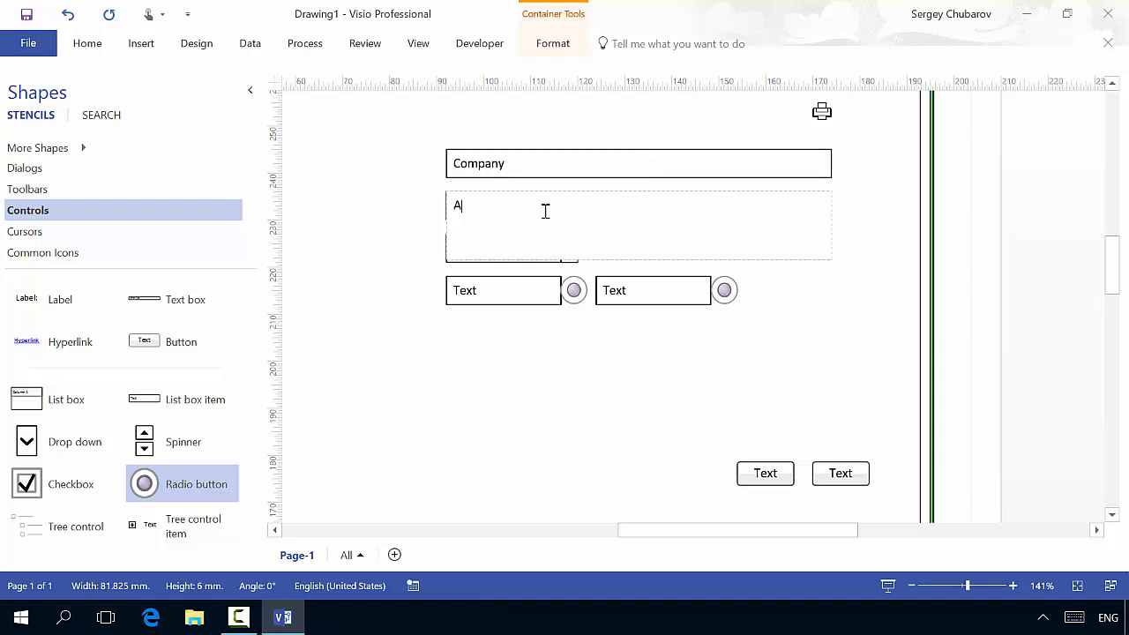
type("ddress")
key("Escape")
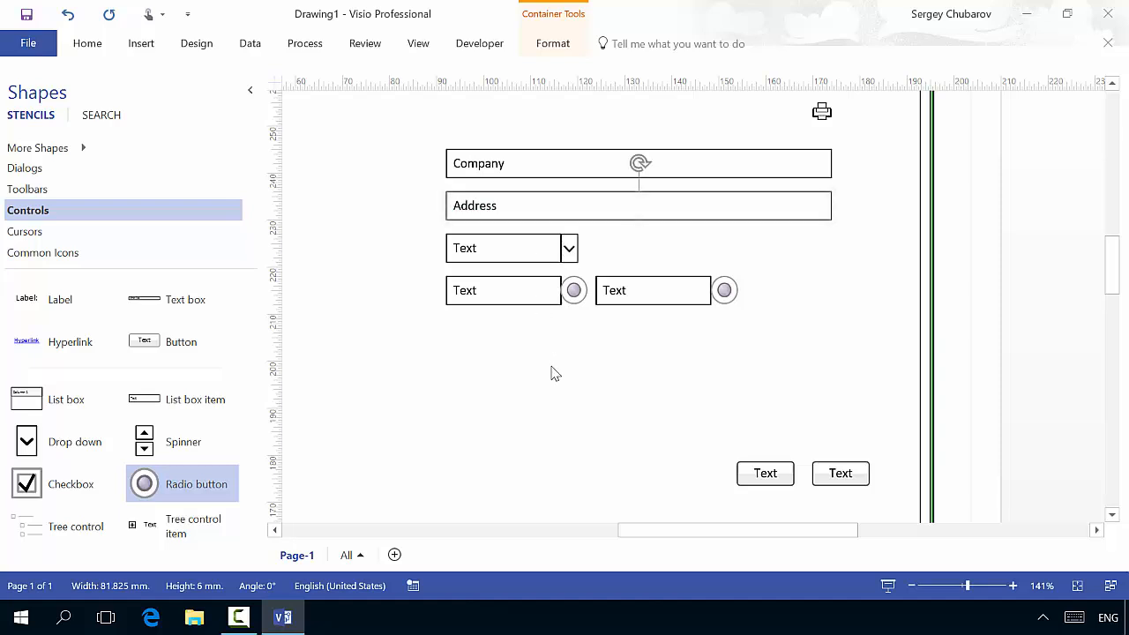
double_click(497, 254)
type("Residen")
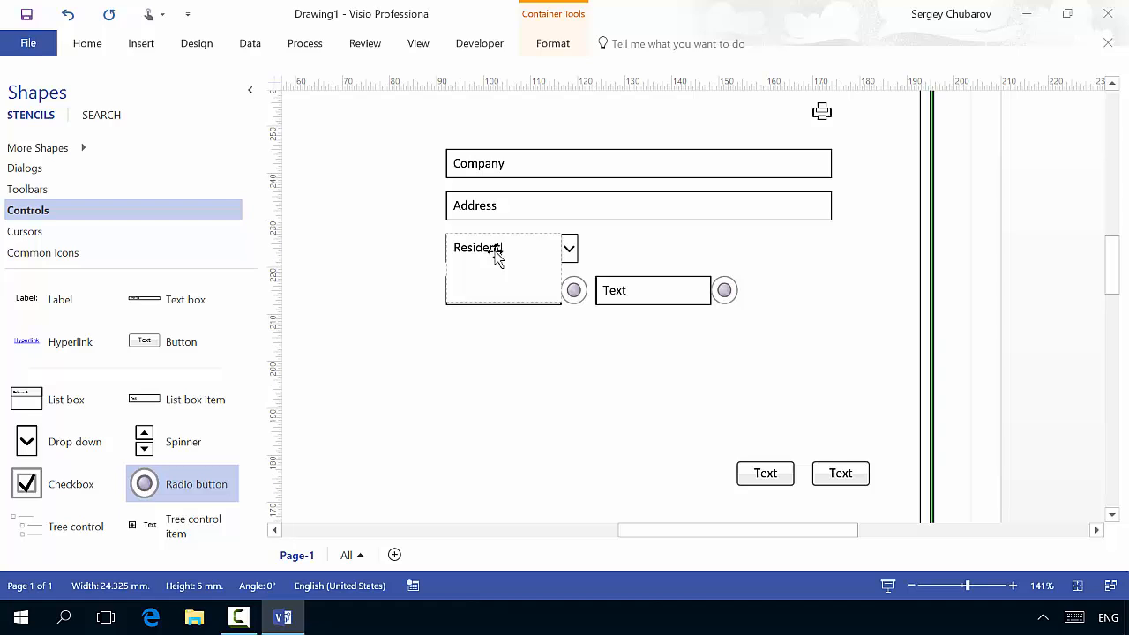
key("Escape")
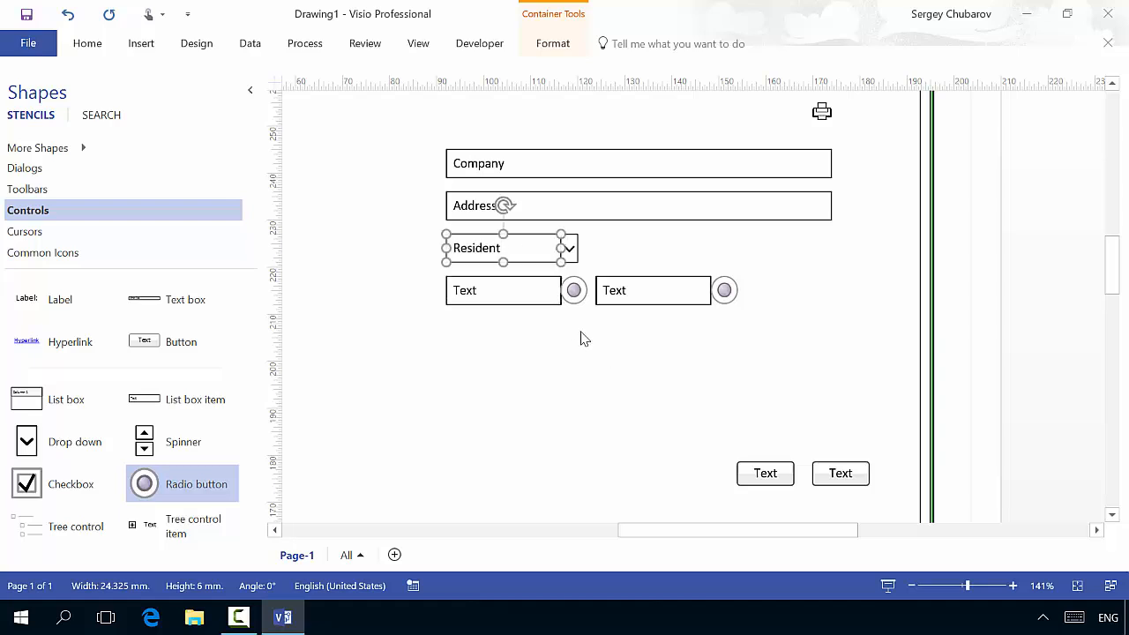
- Label the two radio button items in the fourth row Male and Female
double_click(502, 286)
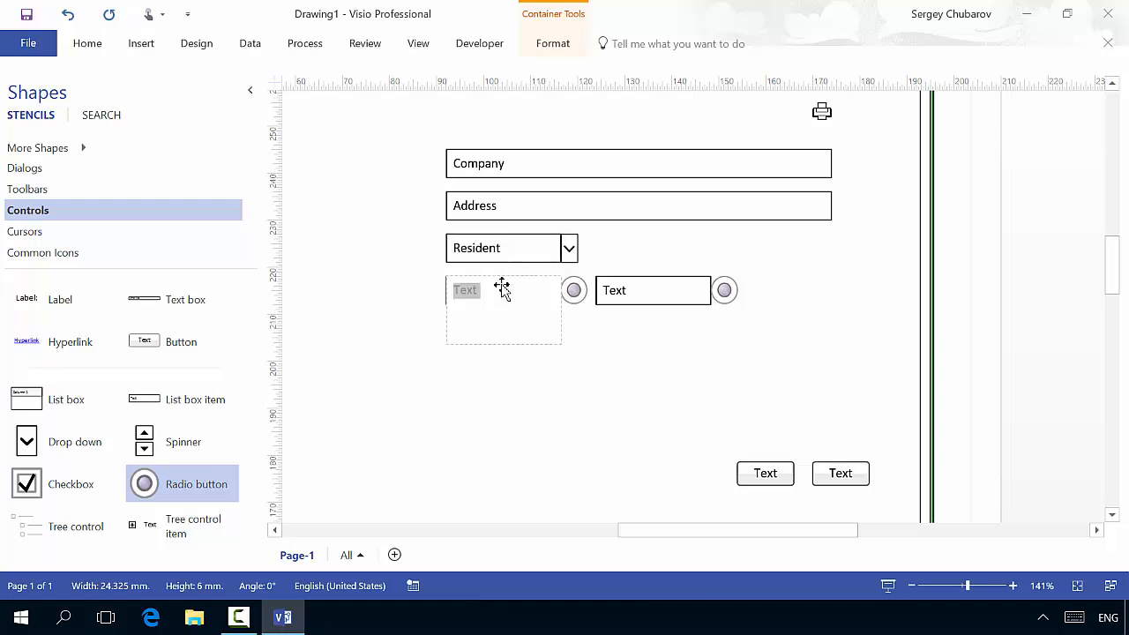
type("Male")
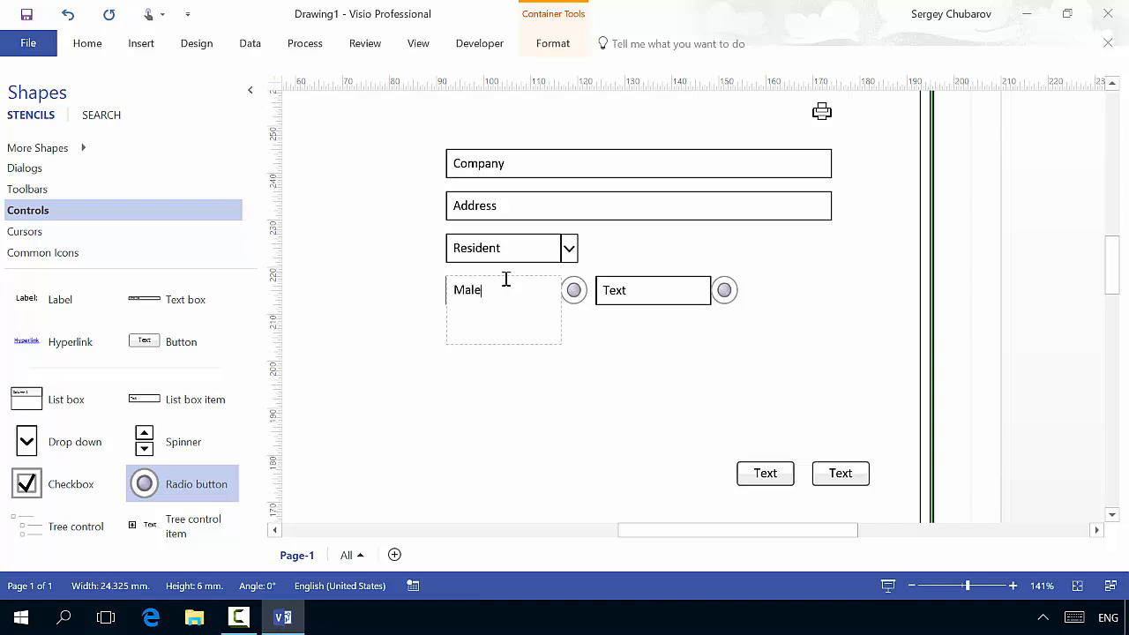
key("Escape")
double_click(659, 298)
type("F")
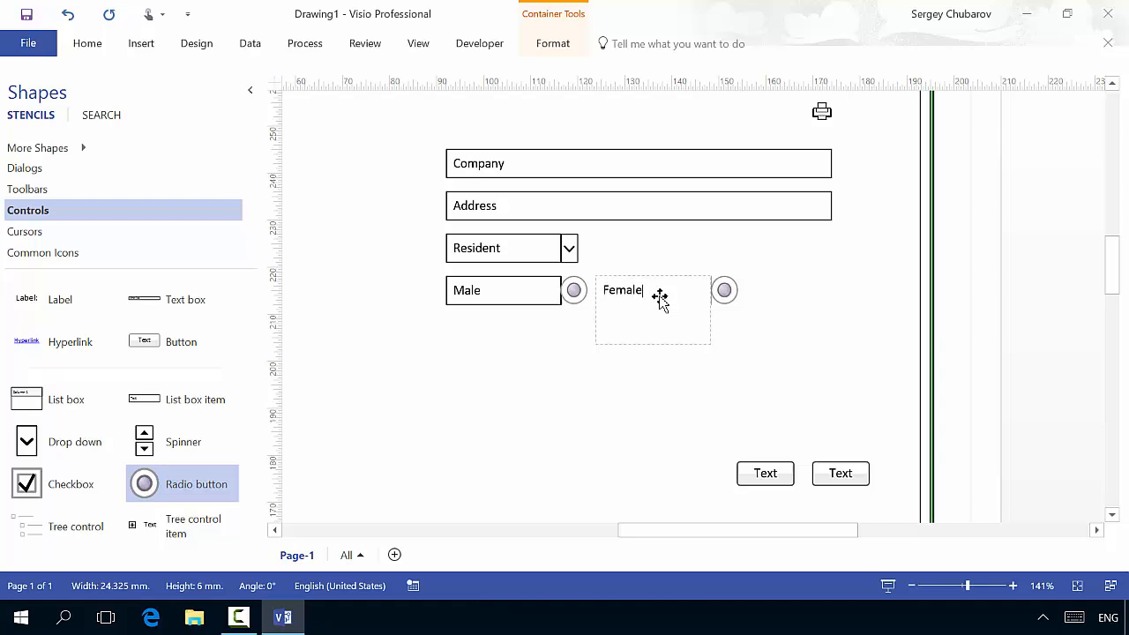
type("emale")
key("Escape")
- Replace the drop-down arrow beside Resident with a Checkbox and enlarge it to about 5.8 mm to match the row's height
left_click(569, 248)
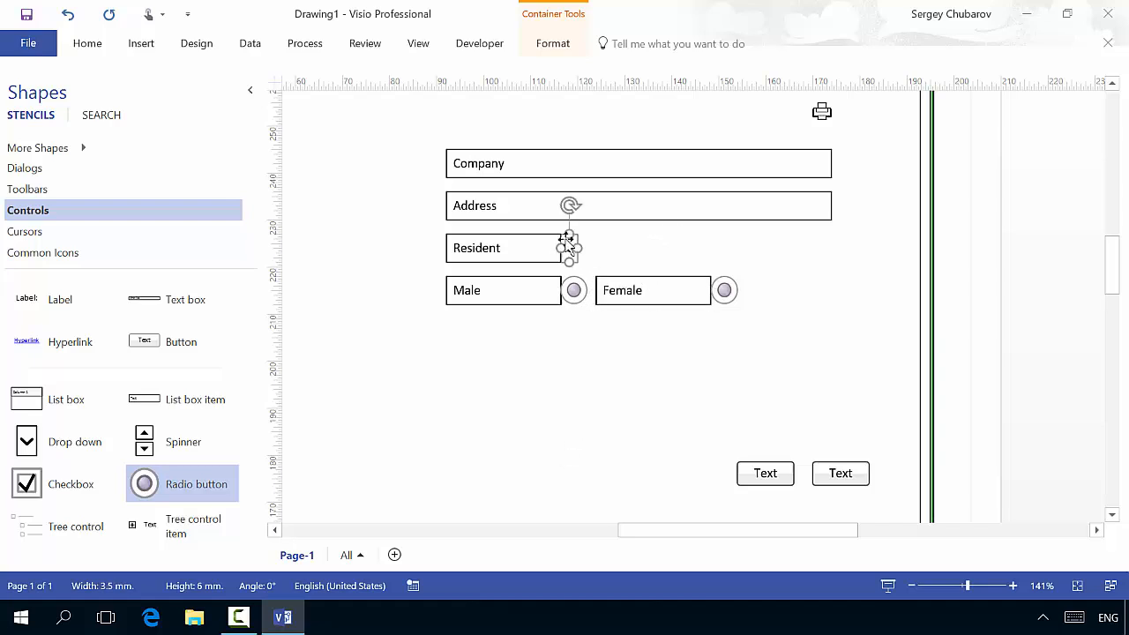
key("Escape")
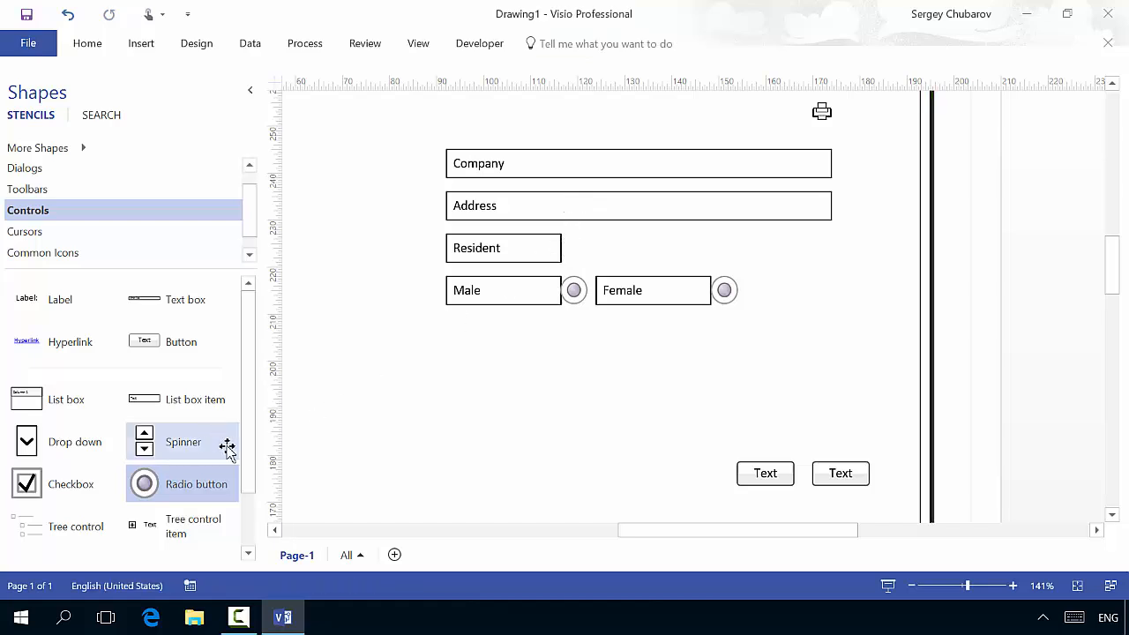
left_click_drag(62, 481, 569, 248)
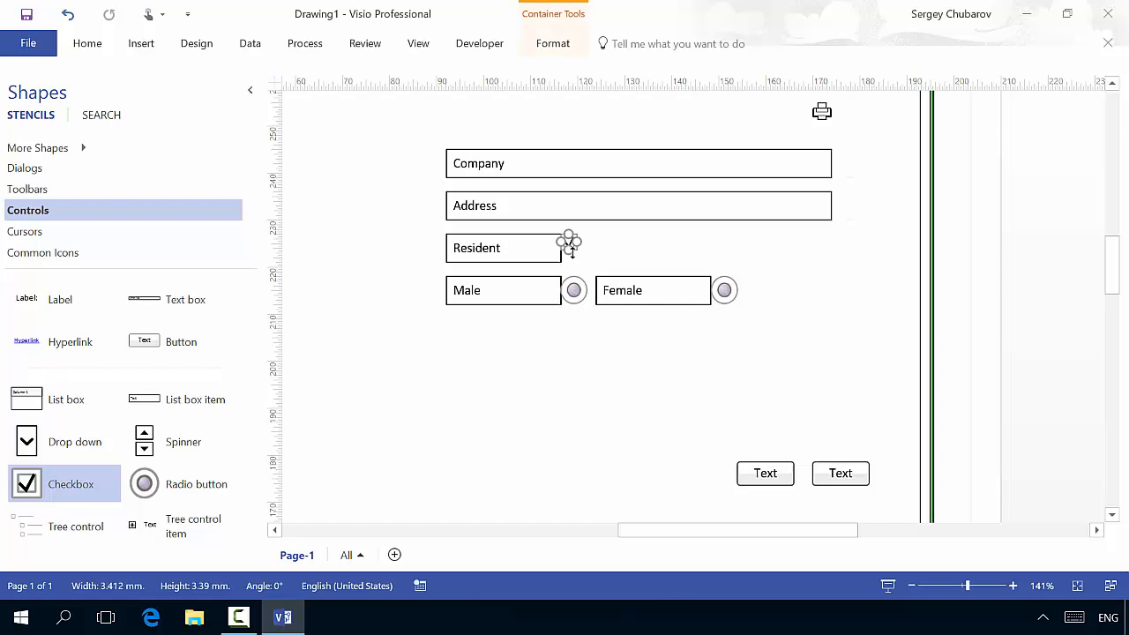
left_click(988, 586)
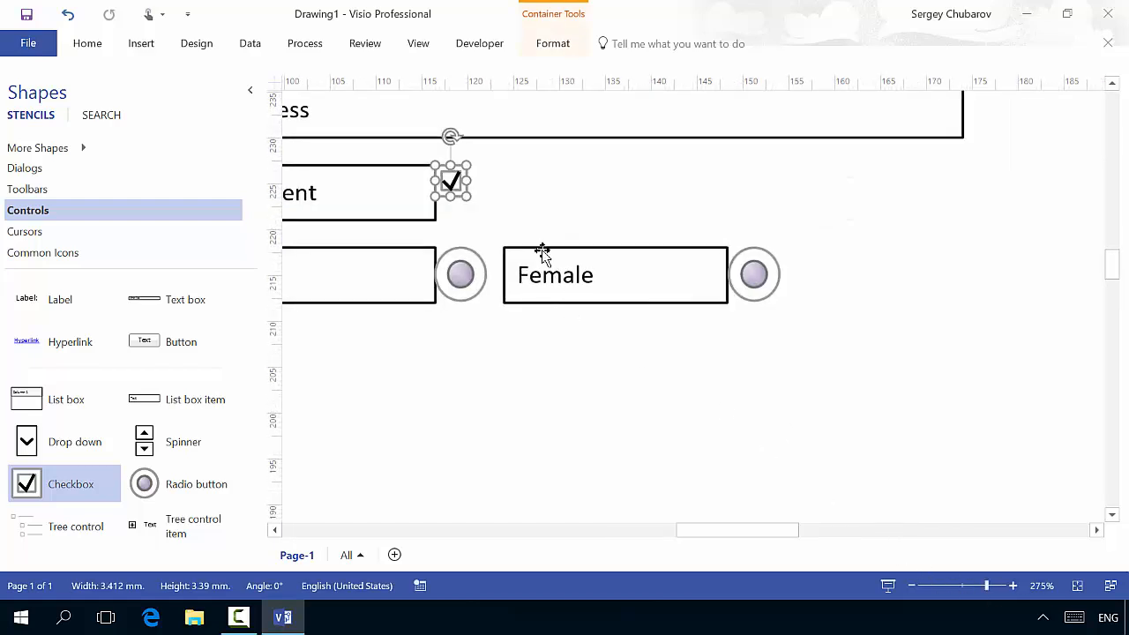
left_click_drag(470, 197, 491, 221)
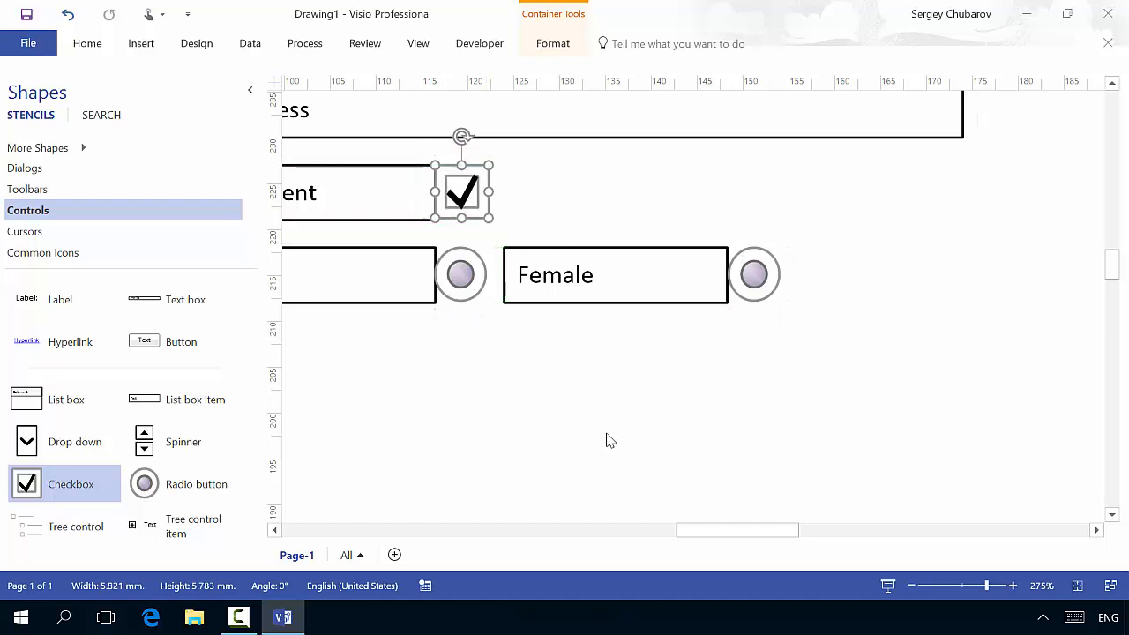
- Turn off the Show Selected state of the radio button beside Female
left_click(964, 587)
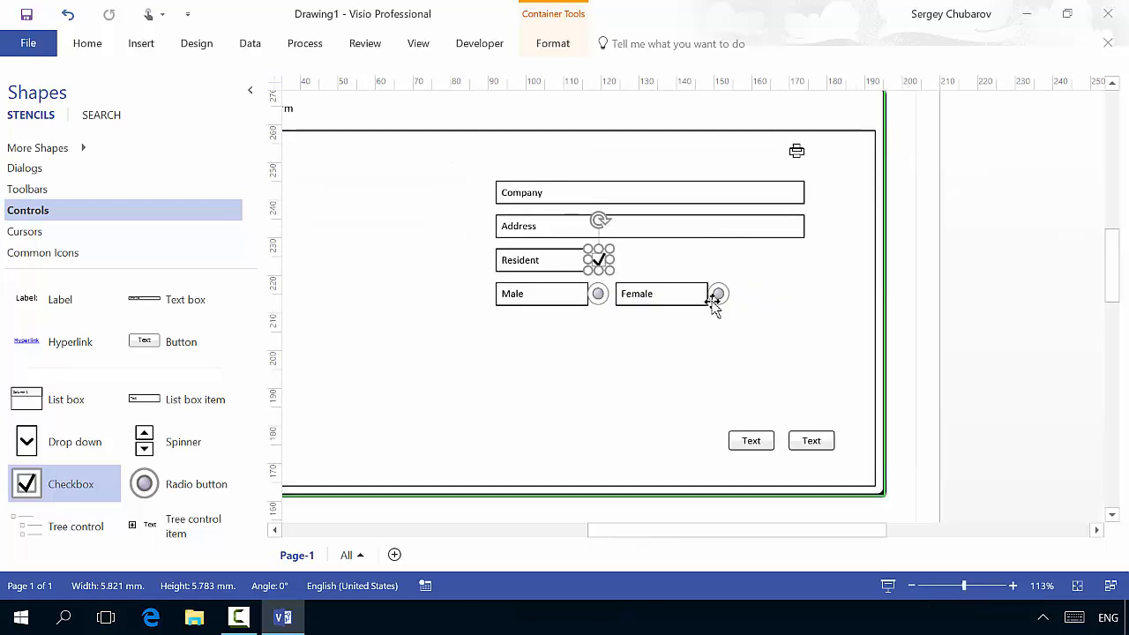
right_click(716, 294)
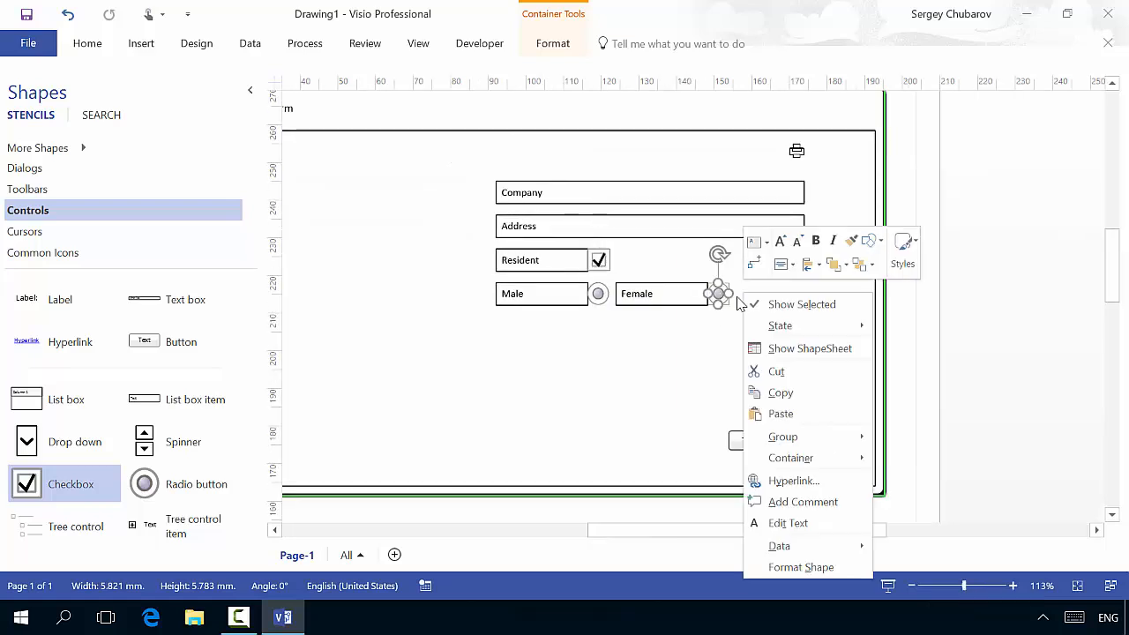
left_click(781, 306)
key("Escape")
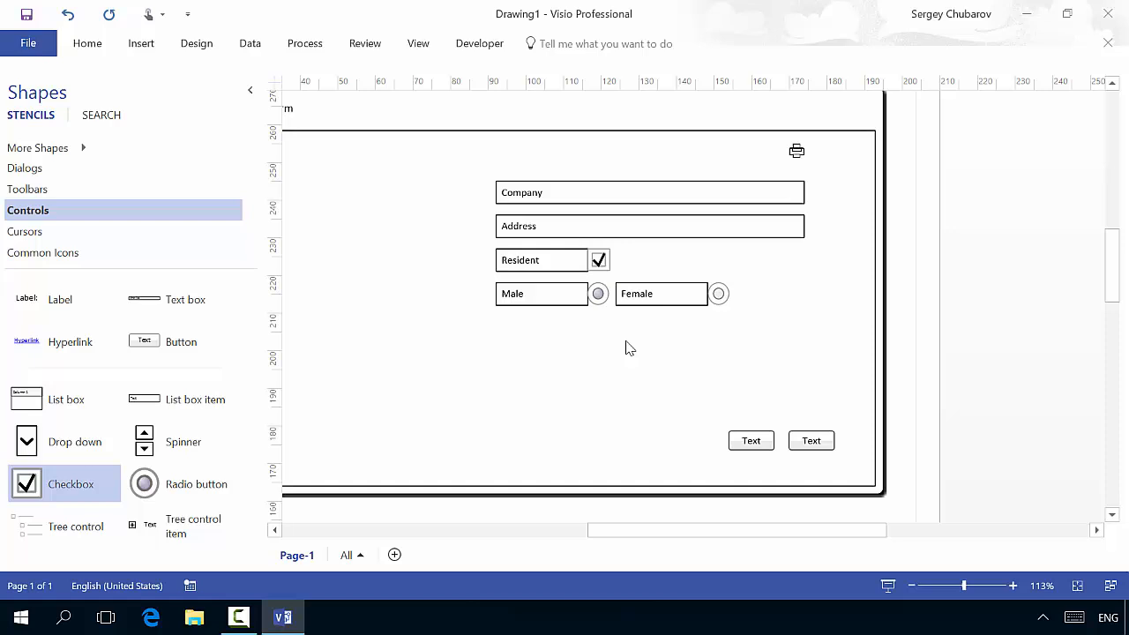
- Add a list box item labelled Customer Name to the left of the Company row, widened to about 44 mm
left_click_drag(862, 531, 744, 531)
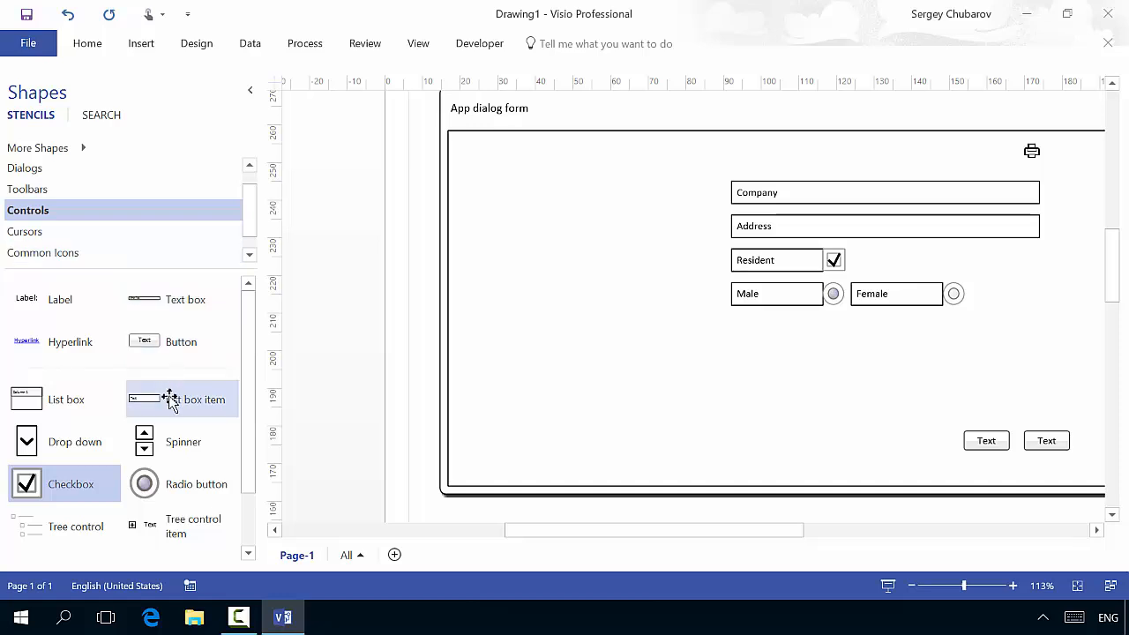
left_click_drag(171, 396, 577, 196)
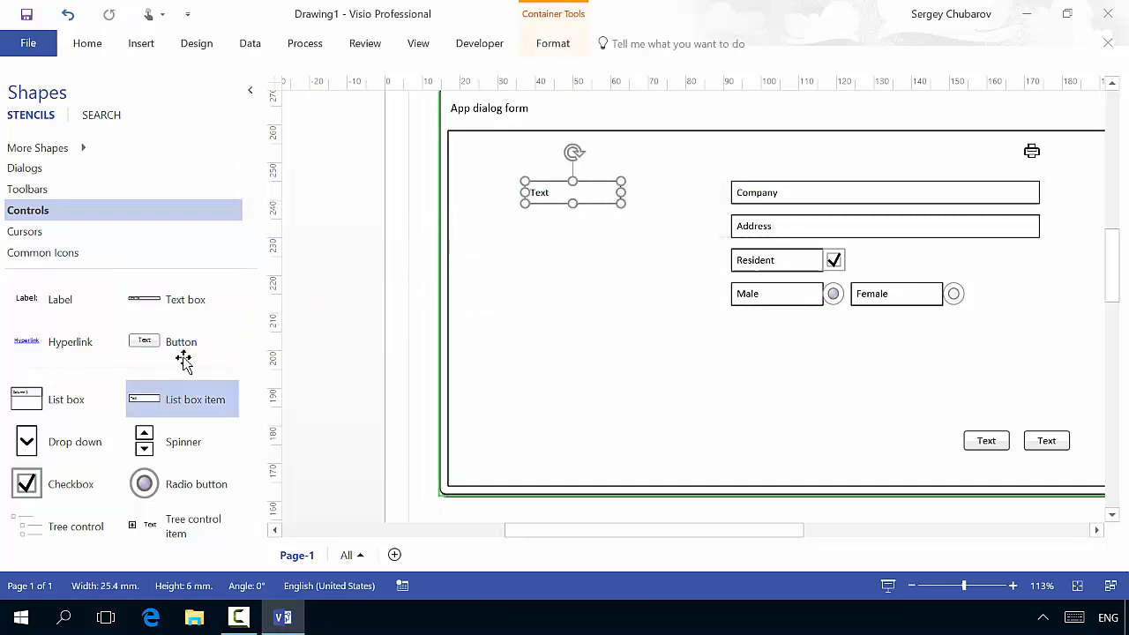
double_click(591, 194)
type("S")
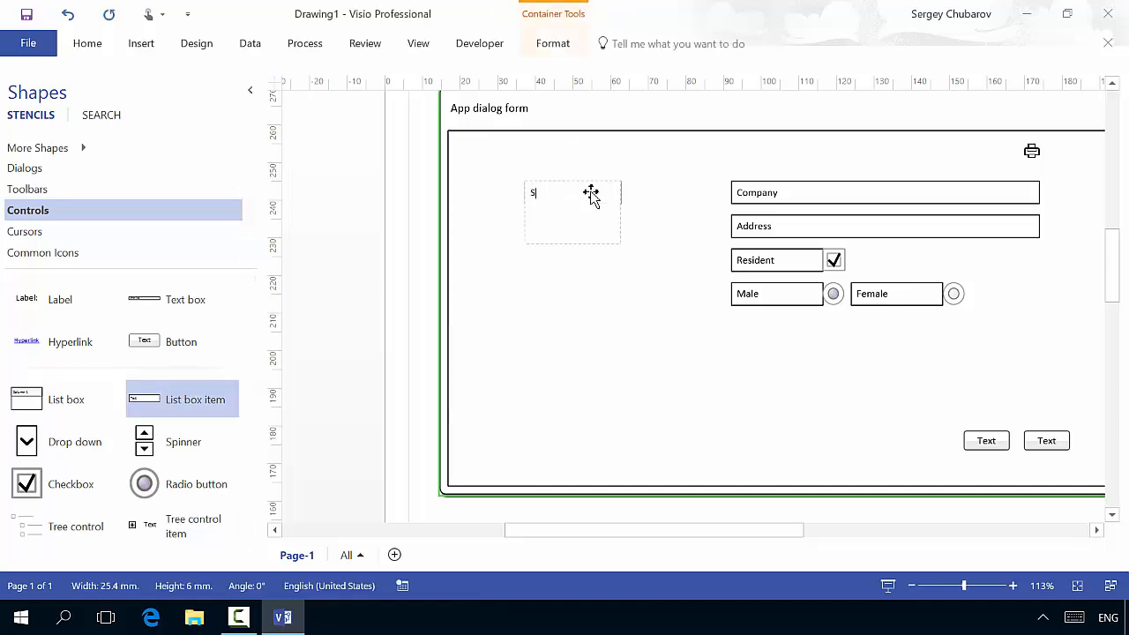
type("ustomerName")
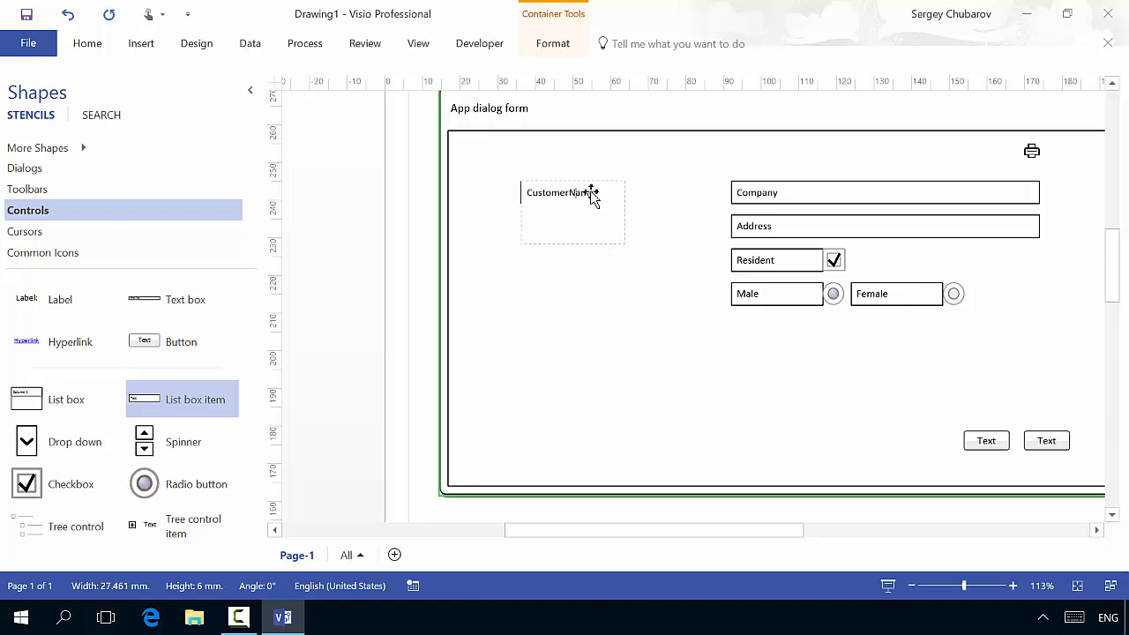
key("Left")
key("Escape")
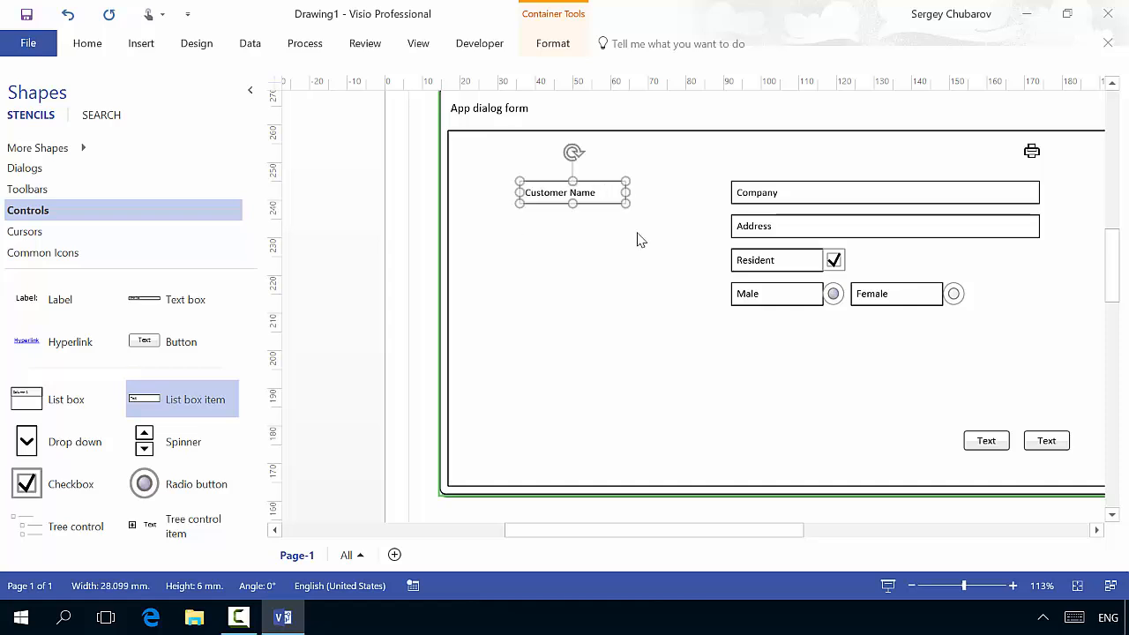
left_click_drag(627, 192, 685, 190)
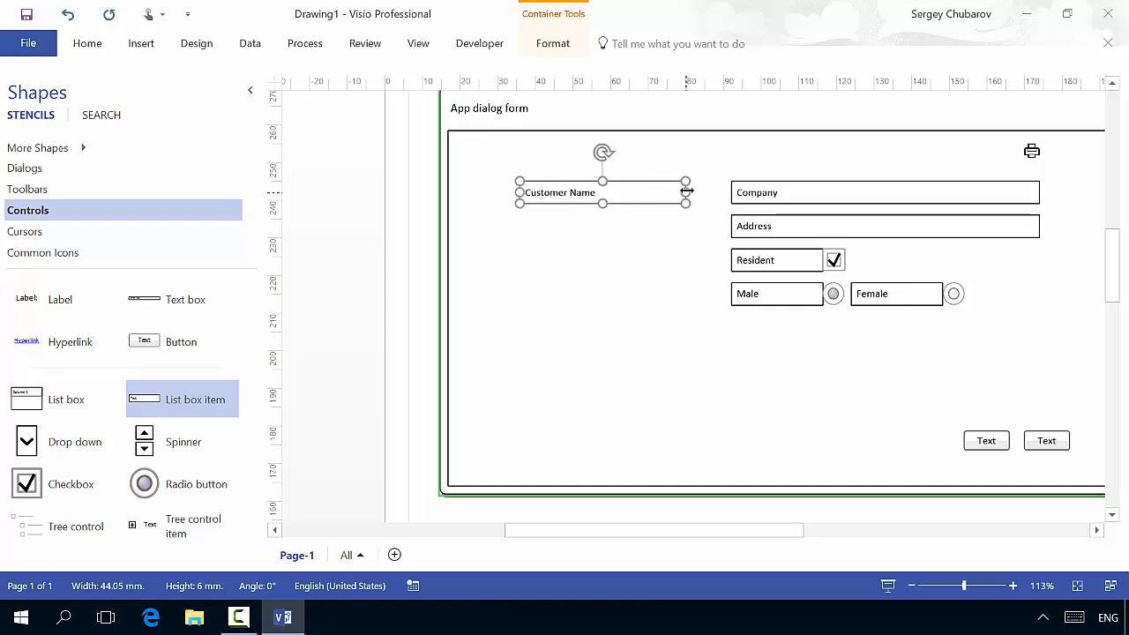
left_click(701, 273)
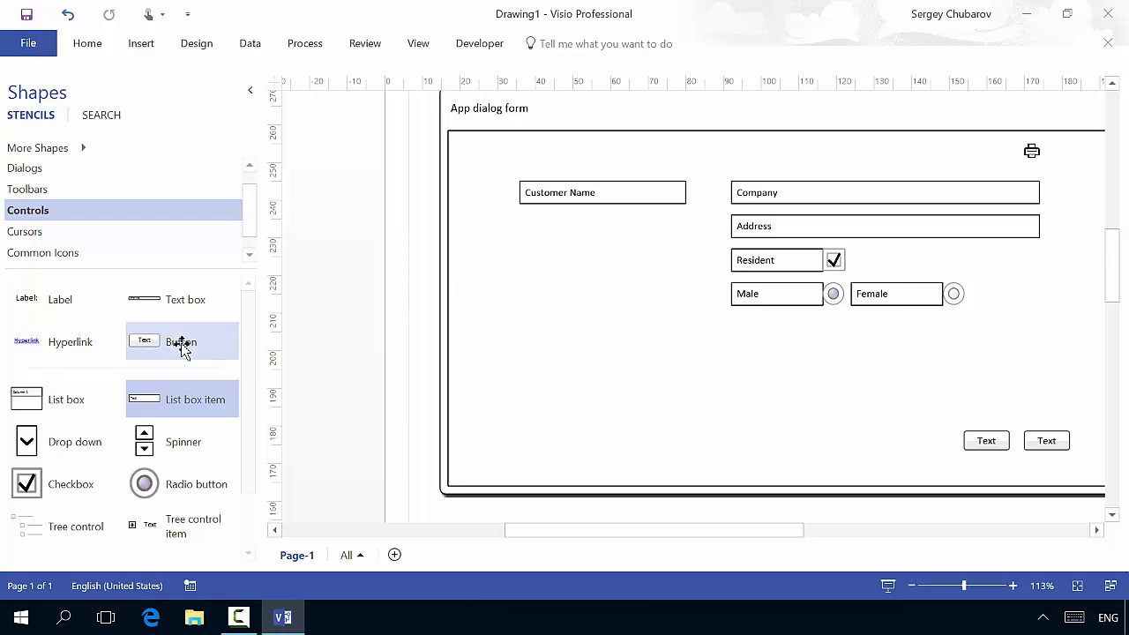
- Add a drop-down arrow at the right end of the Customer Name row, enlarged to about 4 mm by 5.8 mm
left_click(77, 450)
left_click_drag(77, 450, 692, 189)
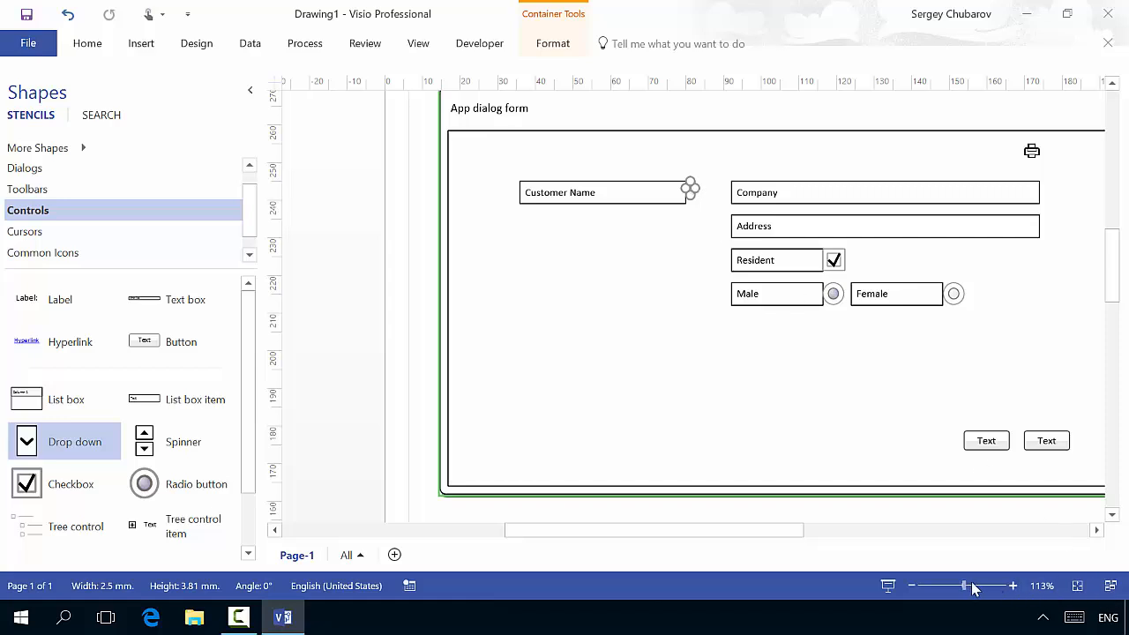
mouse_move(695, 188)
left_mouse_down()
mouse_move(703, 212)
mouse_move(695, 207)
left_mouse_up()
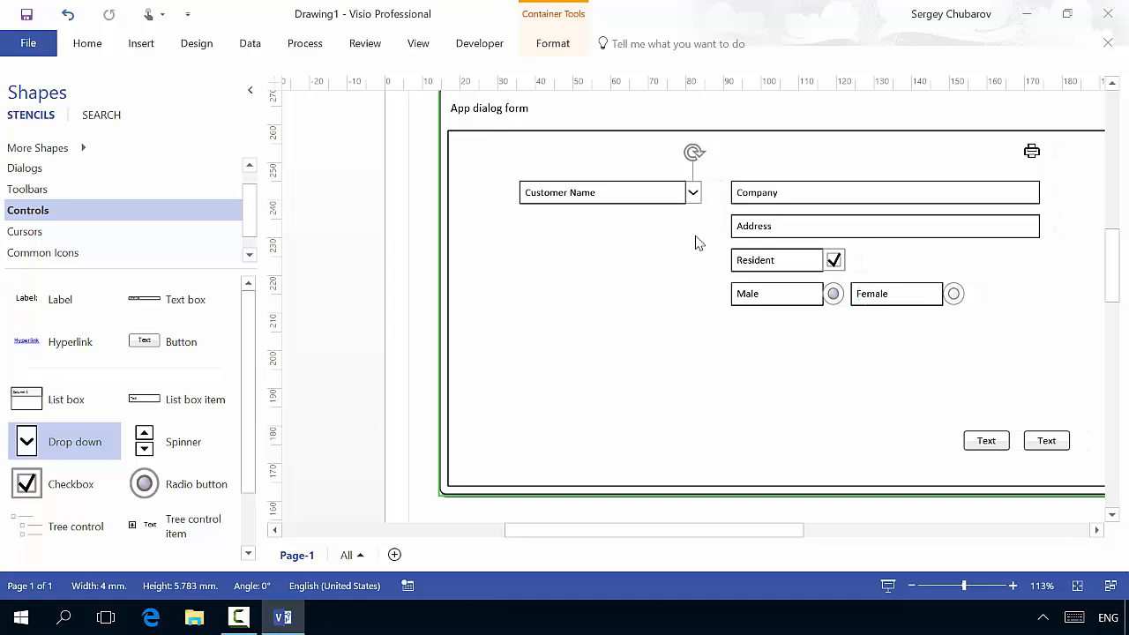
left_click(571, 282)
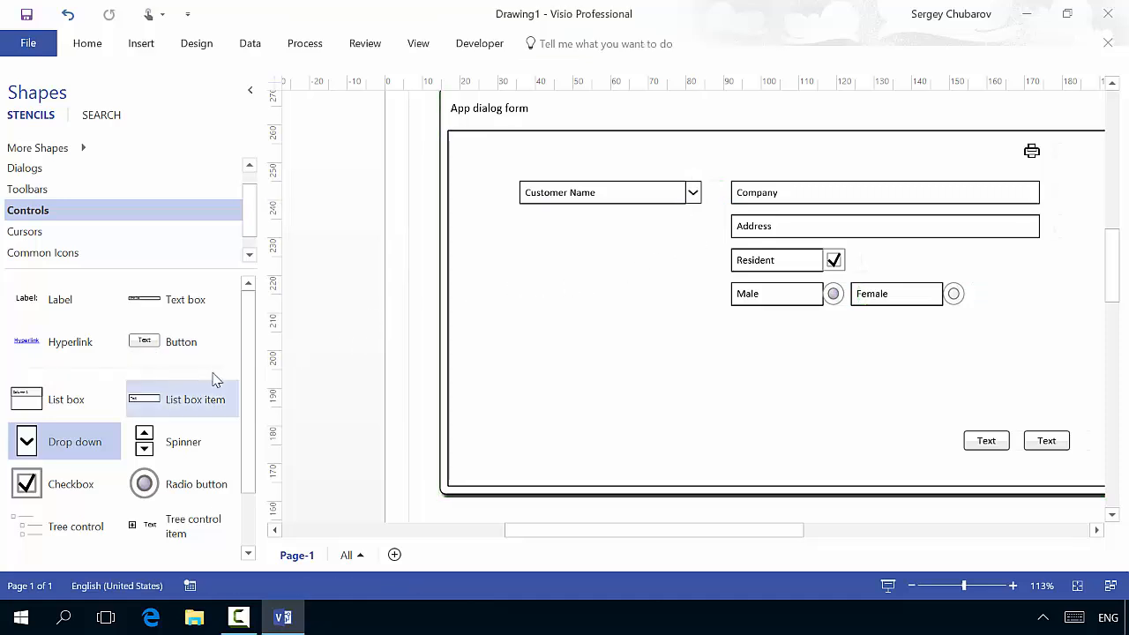
- Add a list box to the right of the Female radio button, just below the Address row
left_click_drag(247, 335, 244, 402)
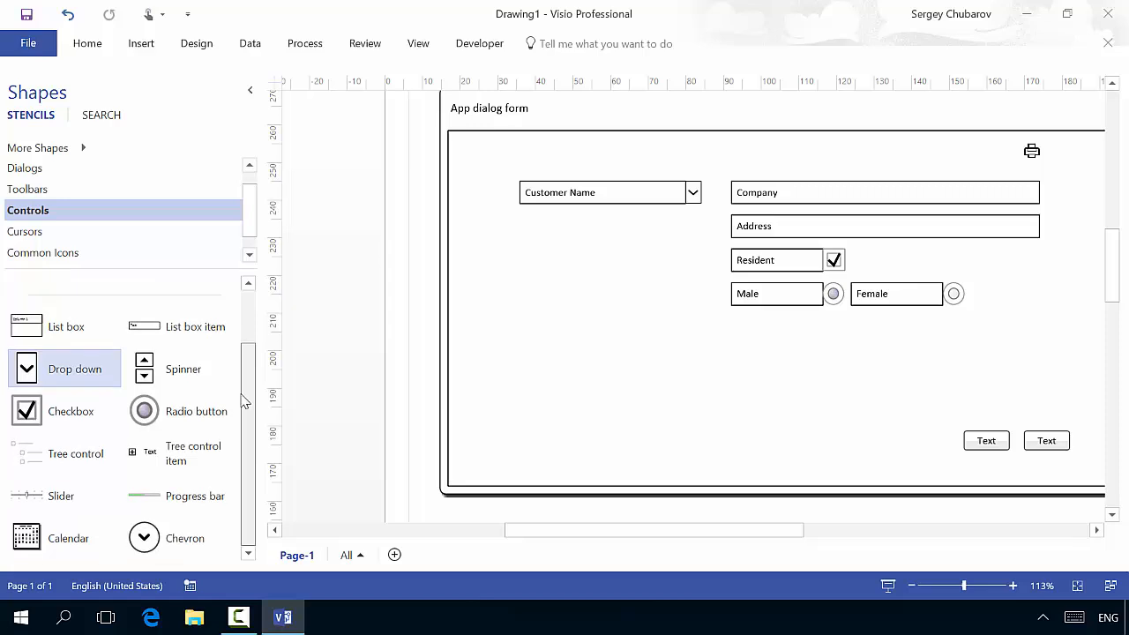
scroll(235, 346, "up", 2)
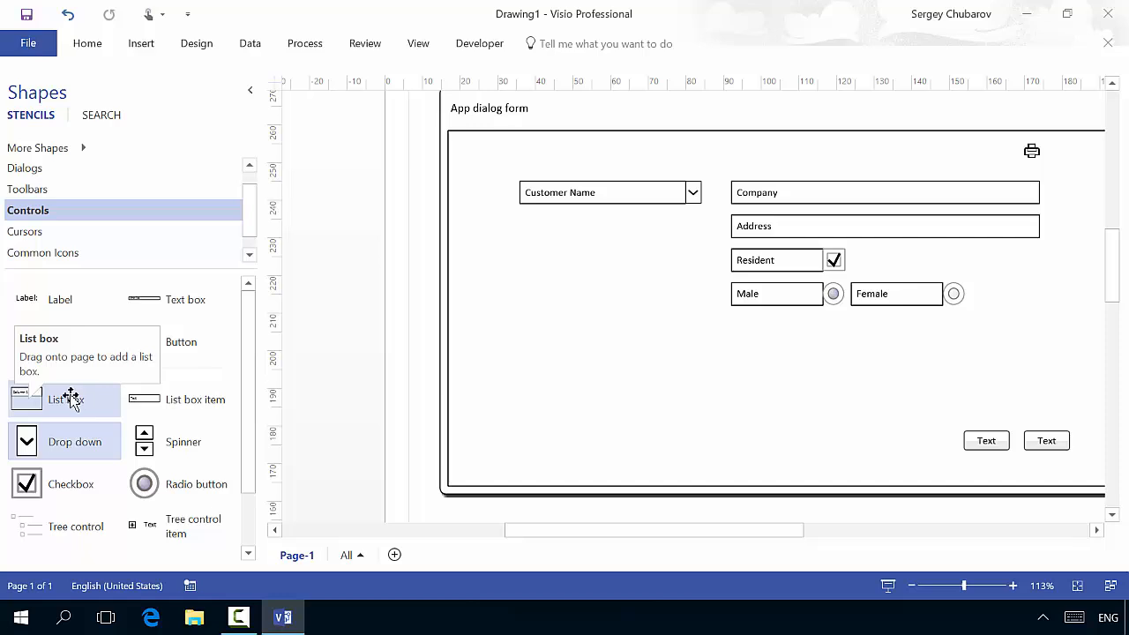
left_click_drag(53, 402, 1045, 284)
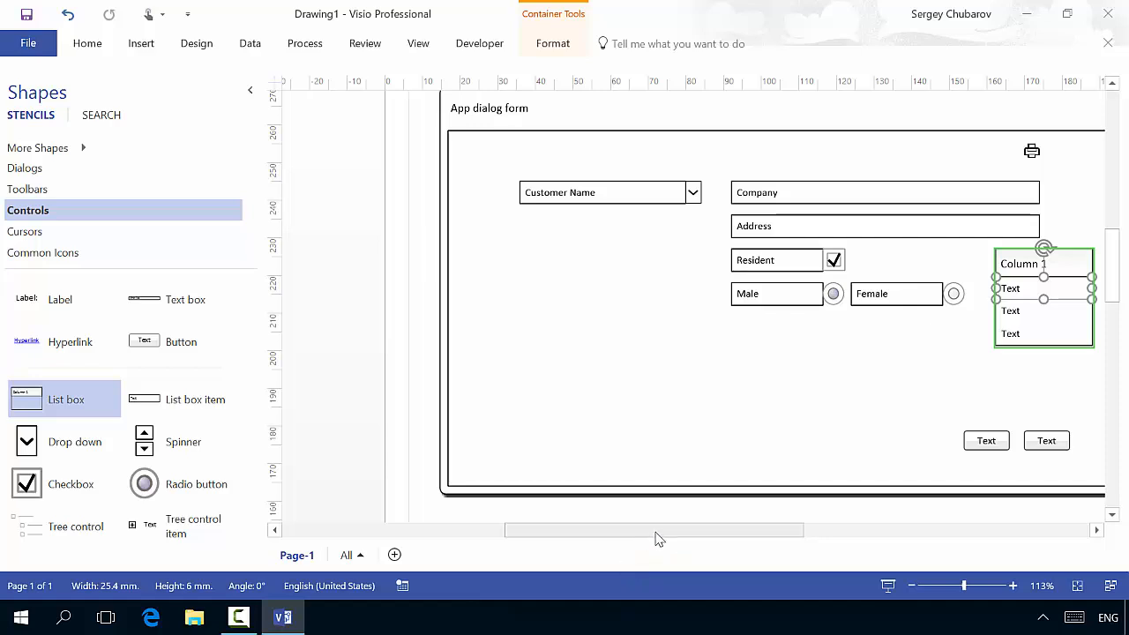
left_click_drag(655, 533, 761, 534)
mouse_move(724, 255)
left_mouse_down()
mouse_move(686, 250)
mouse_move(705, 249)
left_mouse_up()
- Widen the Company and Address rows so their right ends line up with the right edge of the list box
left_click(746, 192)
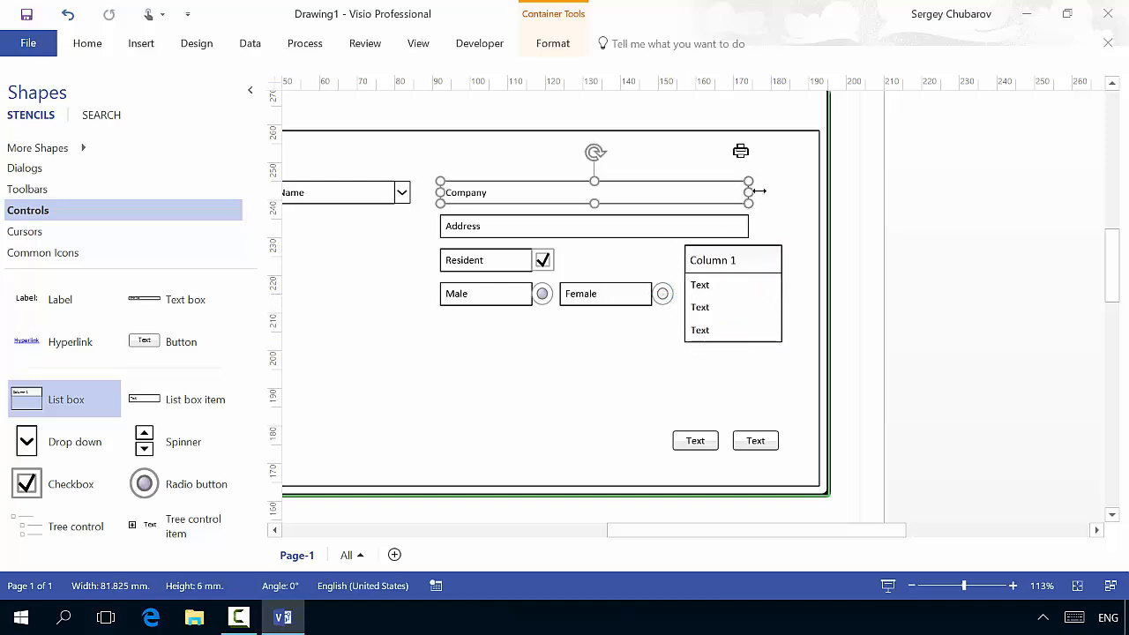
left_click_drag(757, 192, 784, 192)
left_click(746, 228)
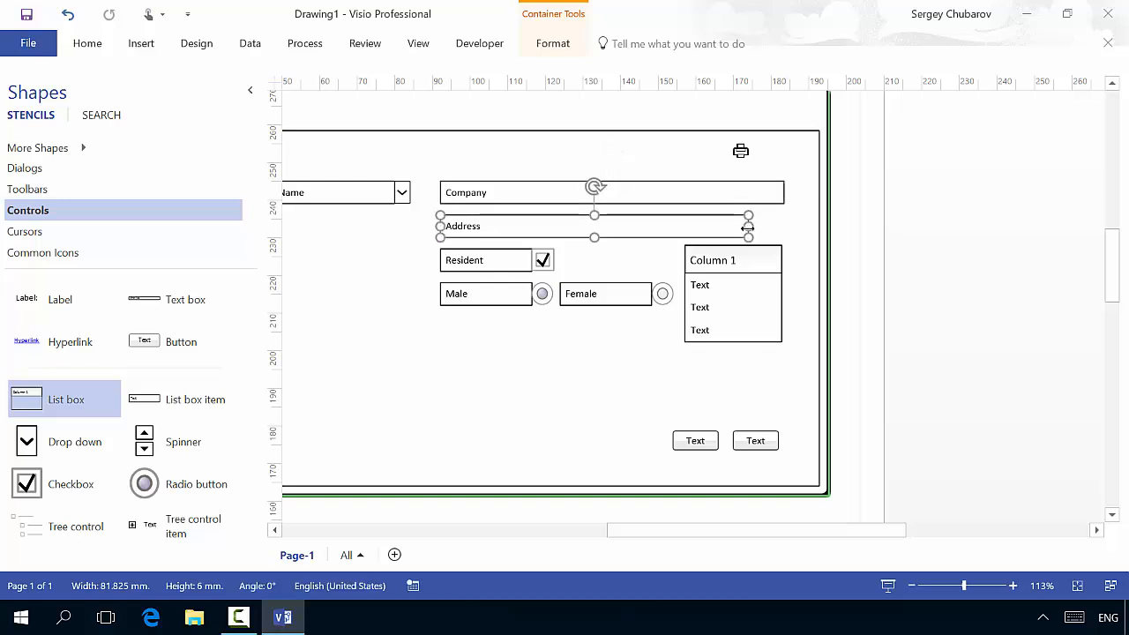
left_click_drag(748, 227, 784, 227)
left_click(809, 257)
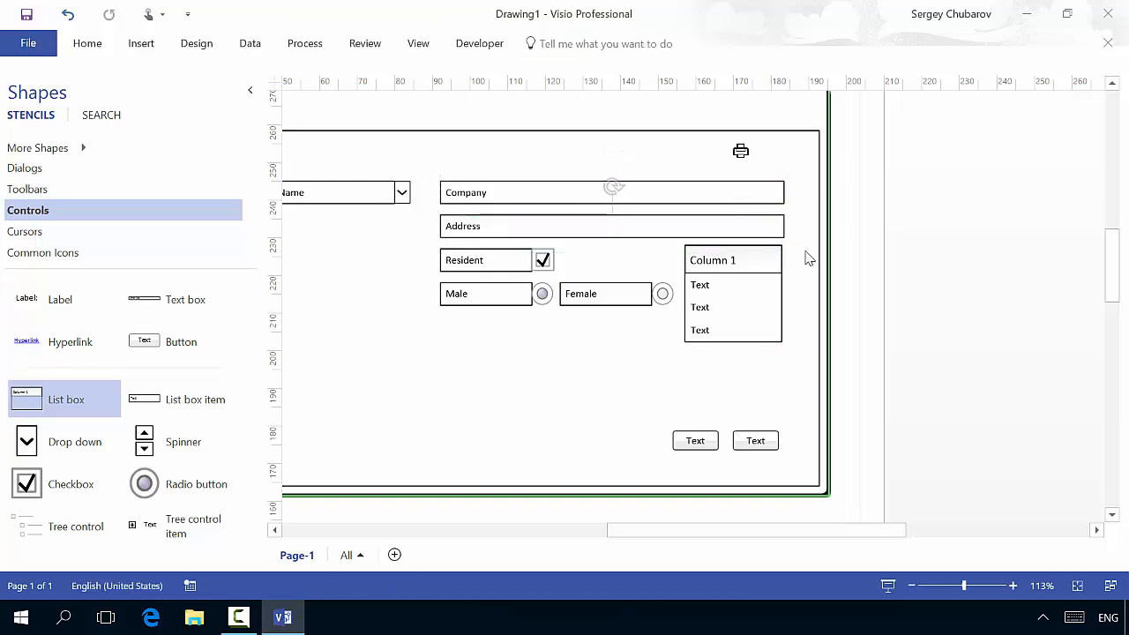
left_click(774, 225)
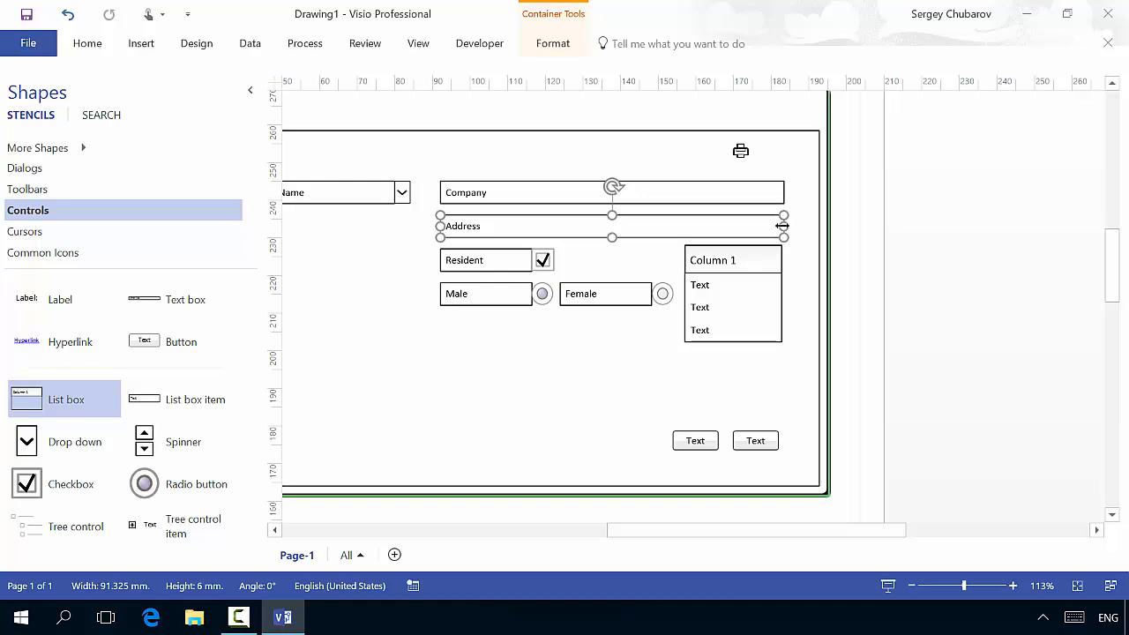
left_click_drag(782, 226, 780, 193)
left_click(775, 192)
left_click(813, 289)
- Change the list box's column heading to Country
left_click(725, 260)
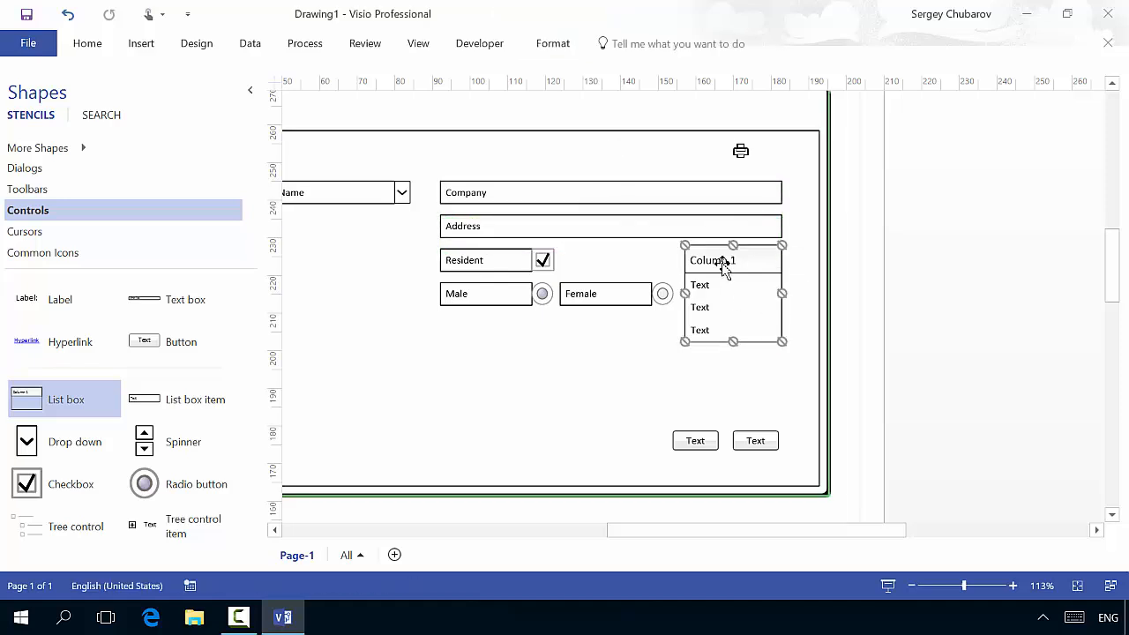
double_click(723, 262)
type("C")
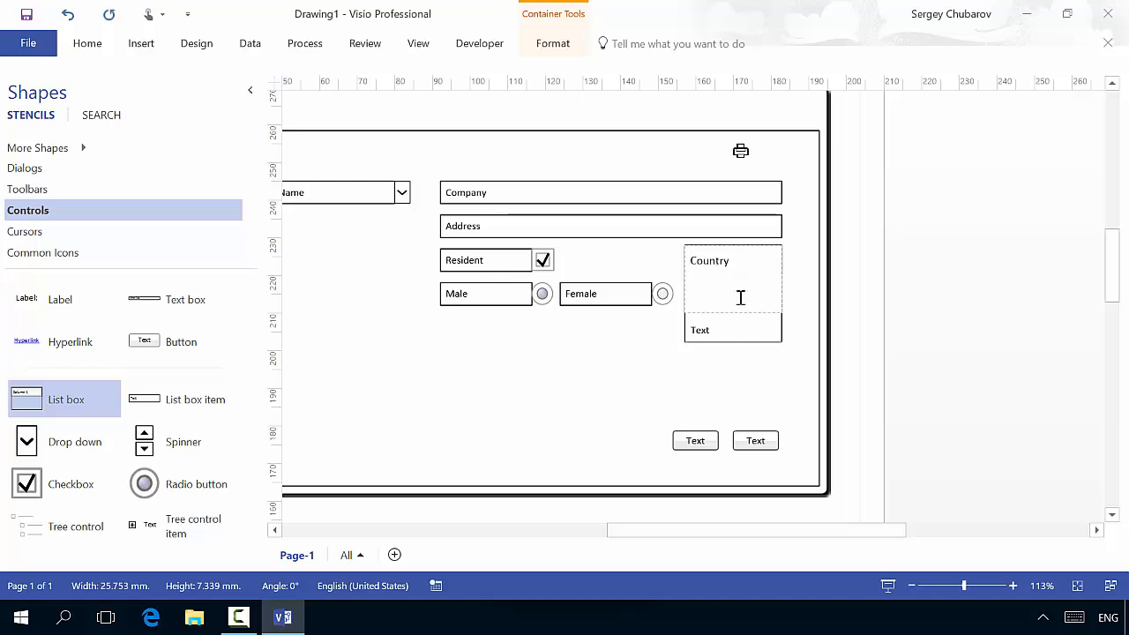
left_click(768, 380)
- Label the three items of the Country list box UK, Brazil and Poland
double_click(701, 282)
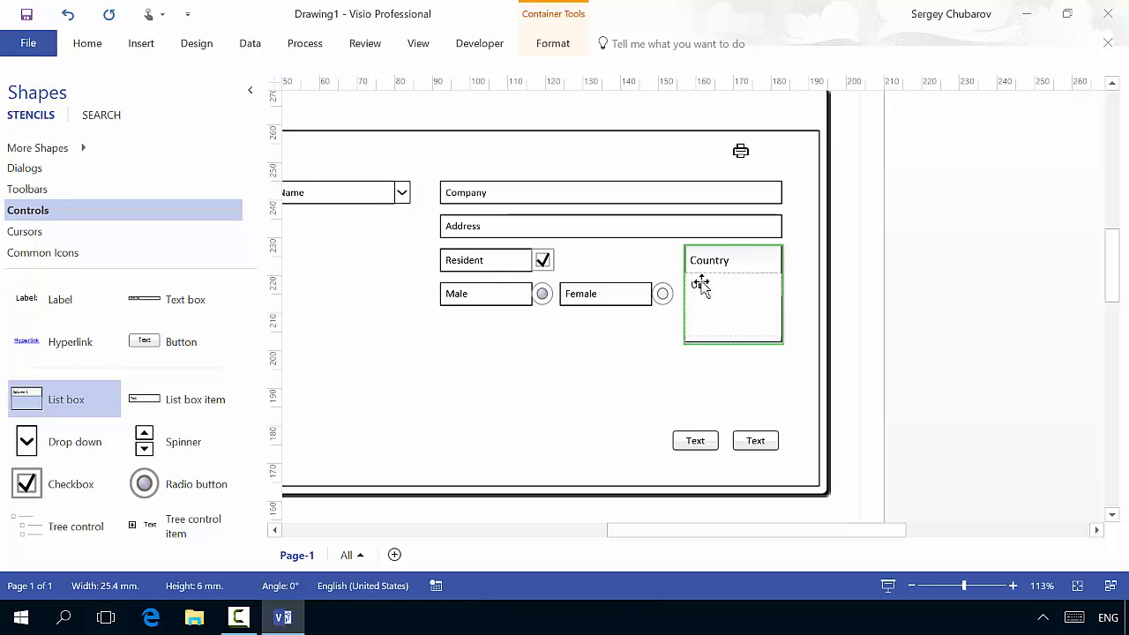
left_click(773, 415)
double_click(715, 304)
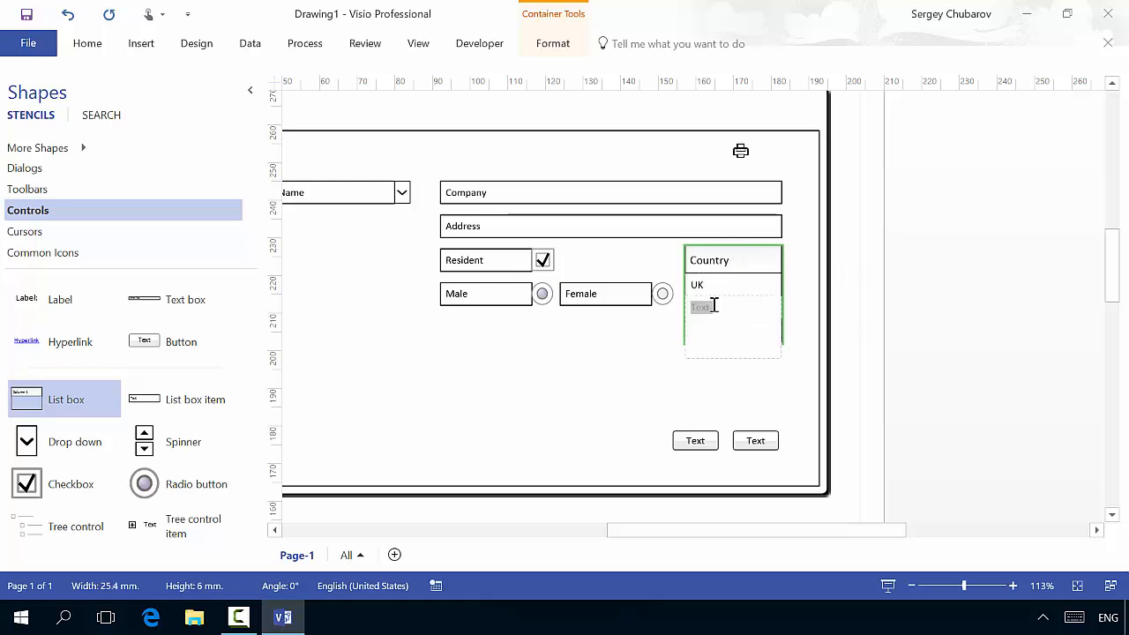
type("Brazil")
left_click(675, 396)
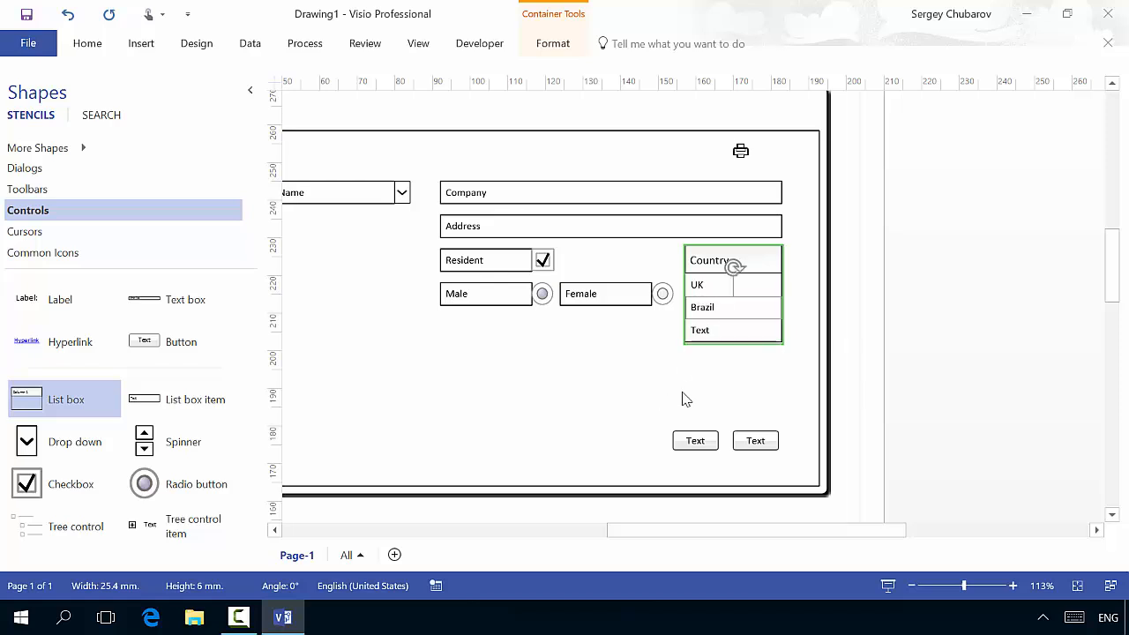
double_click(703, 336)
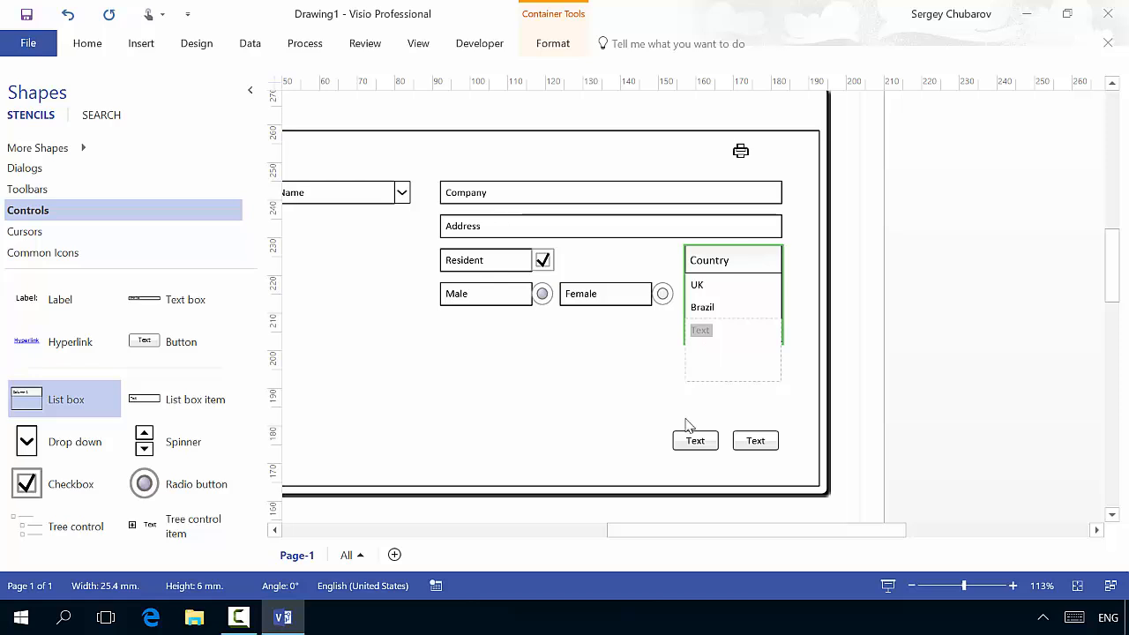
type("Poland")
key("Escape")
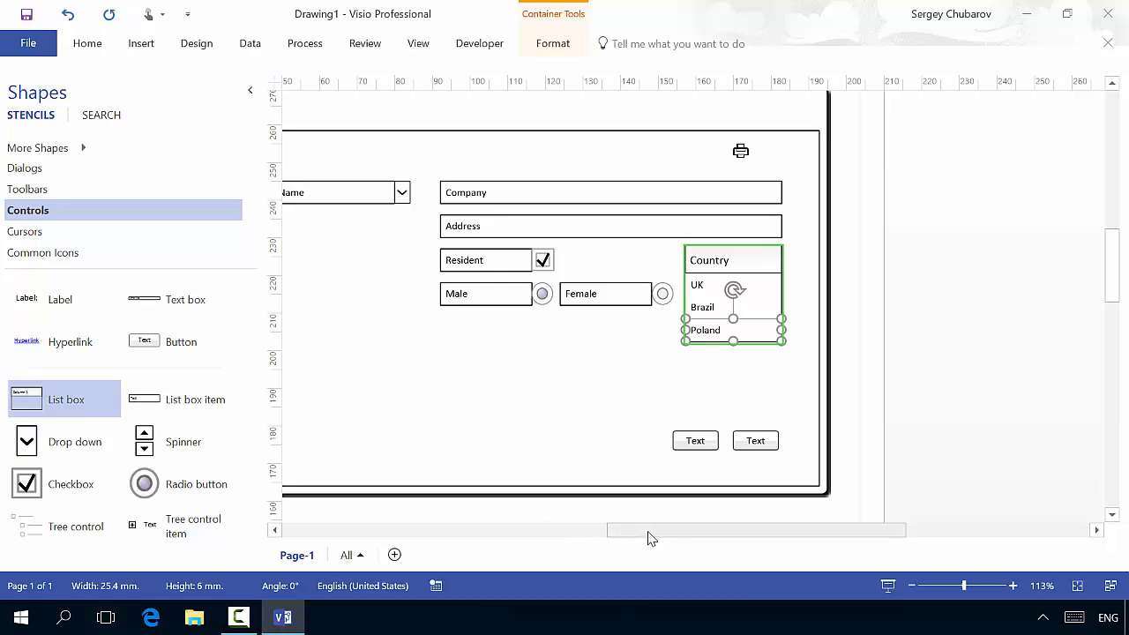
- Add a label below the Customer Name row, sized about 47.5 mm wide and 41 mm high
mouse_move(633, 535)
left_mouse_down()
mouse_move(520, 527)
mouse_move(534, 519)
left_mouse_up()
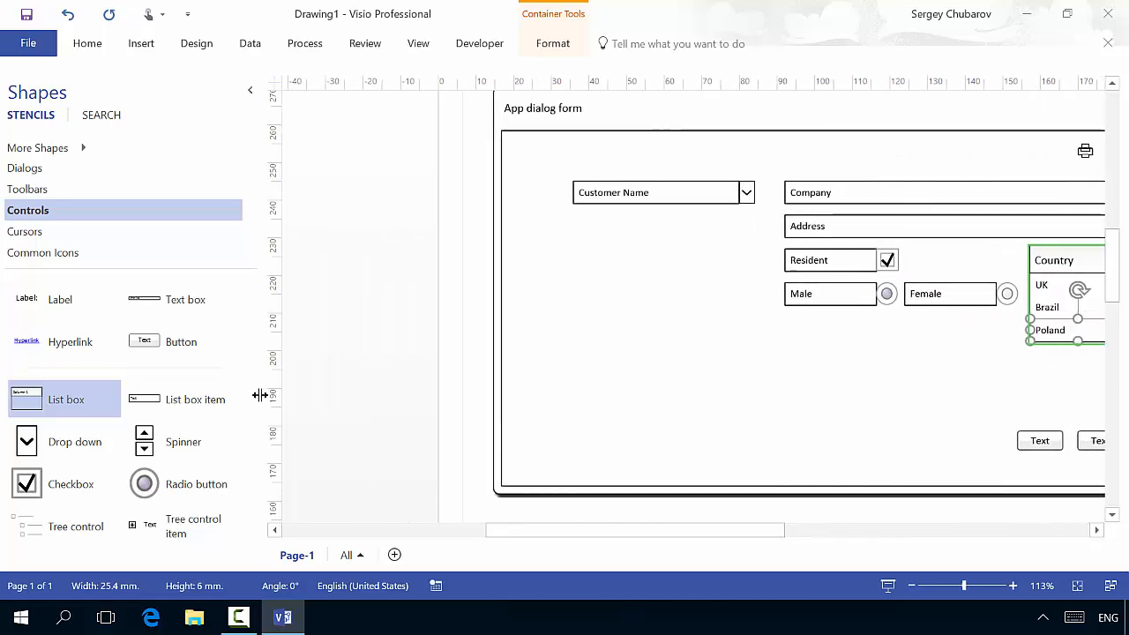
left_click(247, 323)
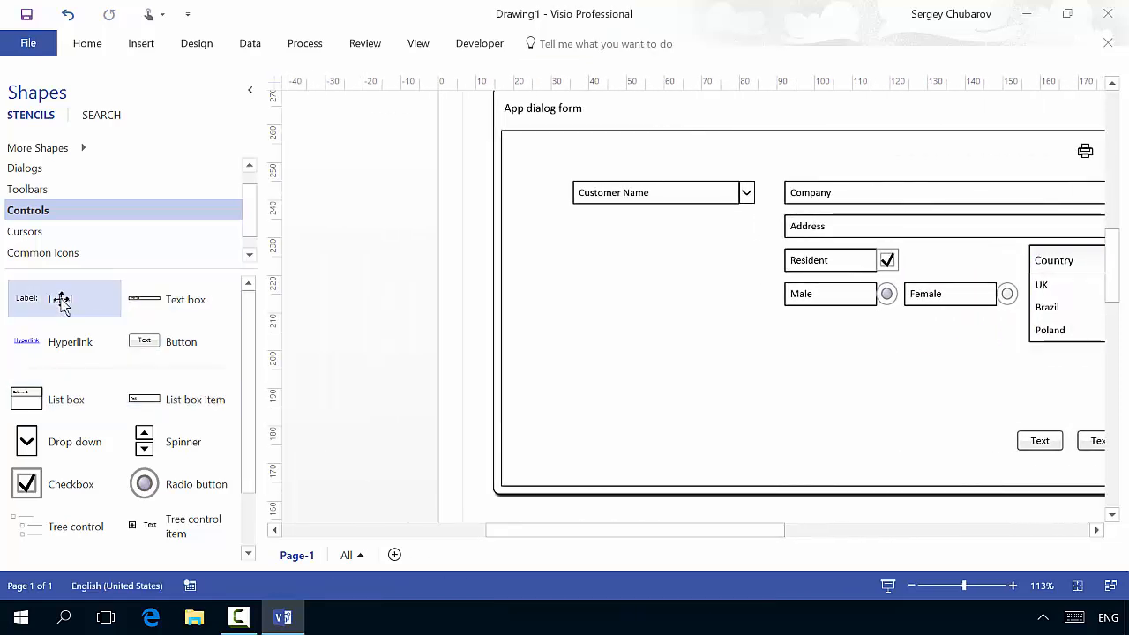
left_click_drag(60, 302, 751, 229)
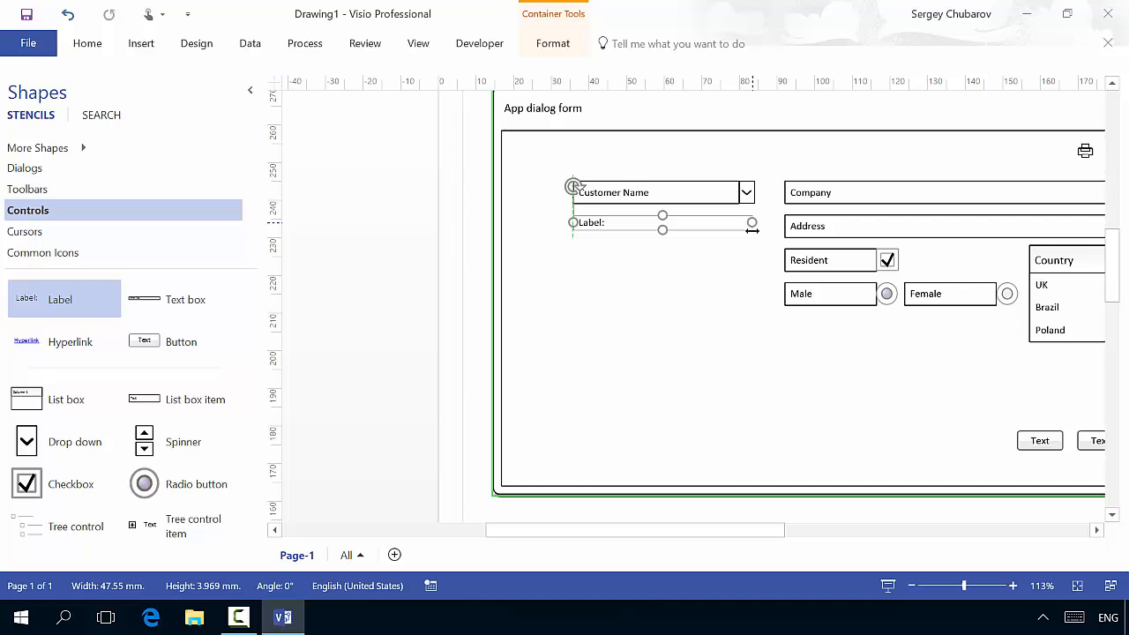
left_click_drag(661, 233, 660, 371)
- Set the text of the large label below Customer Name to No photo and centre it horizontally
double_click(593, 294)
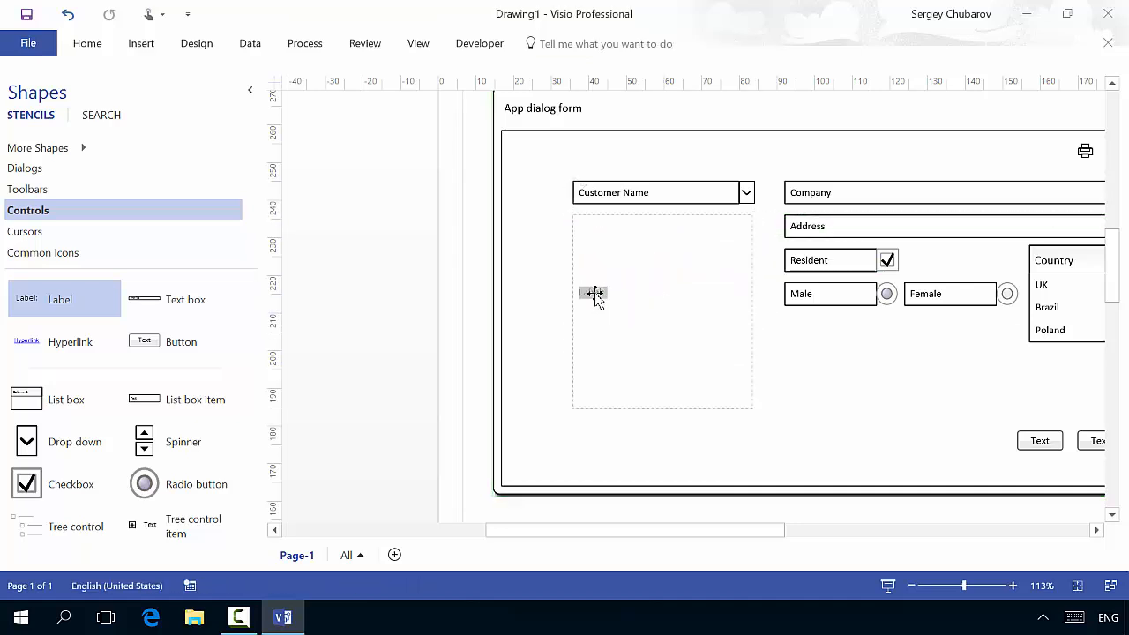
type("No photo")
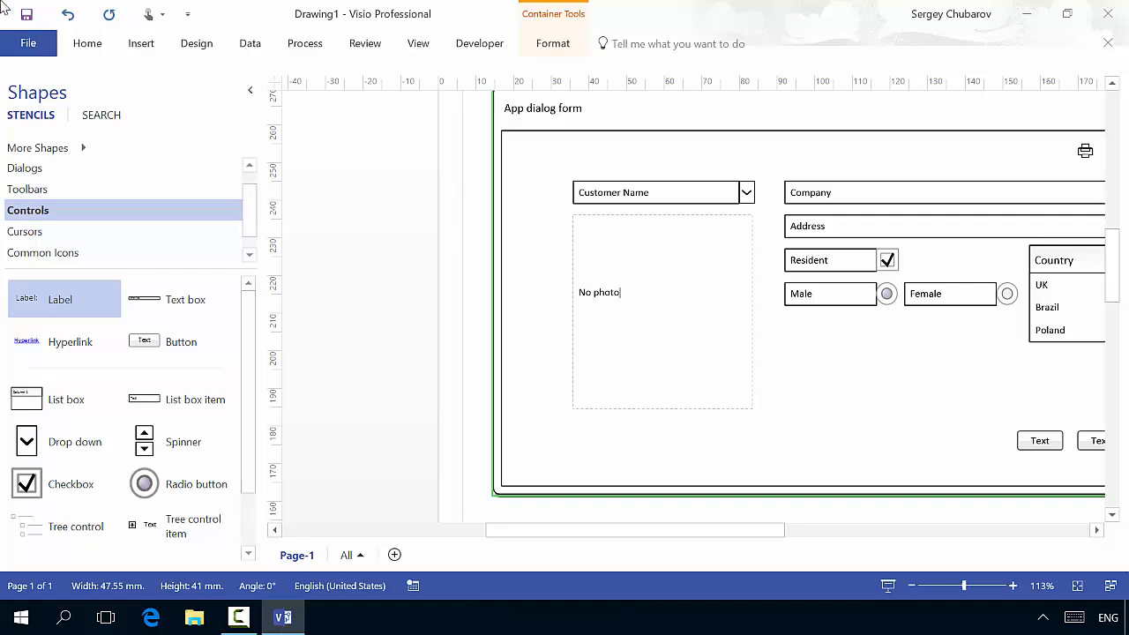
left_click(93, 45)
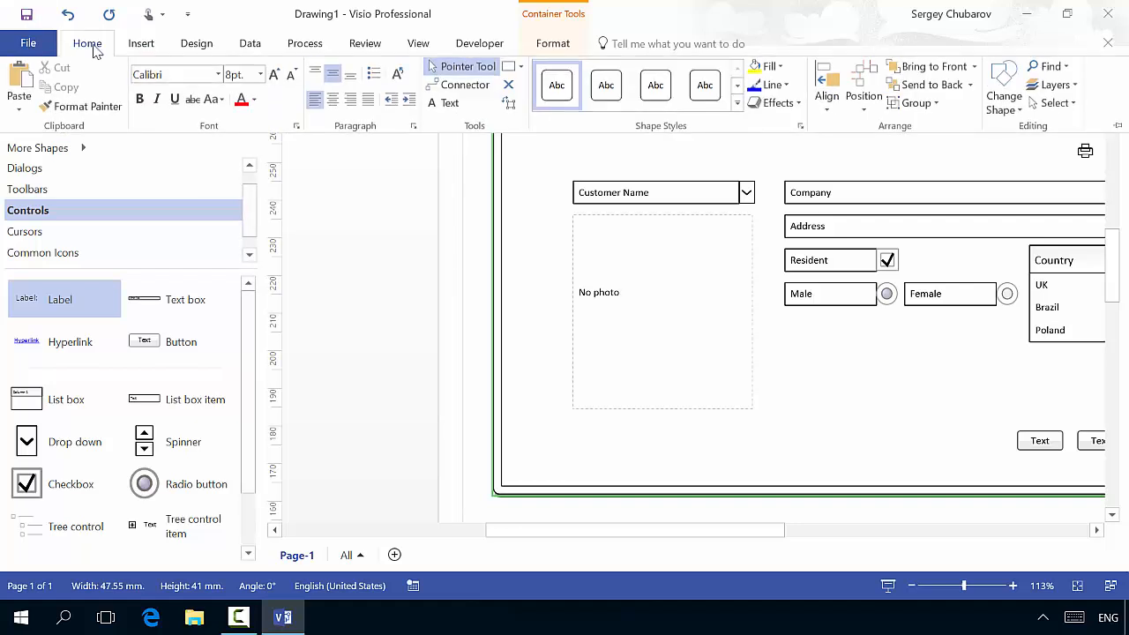
left_click(333, 101)
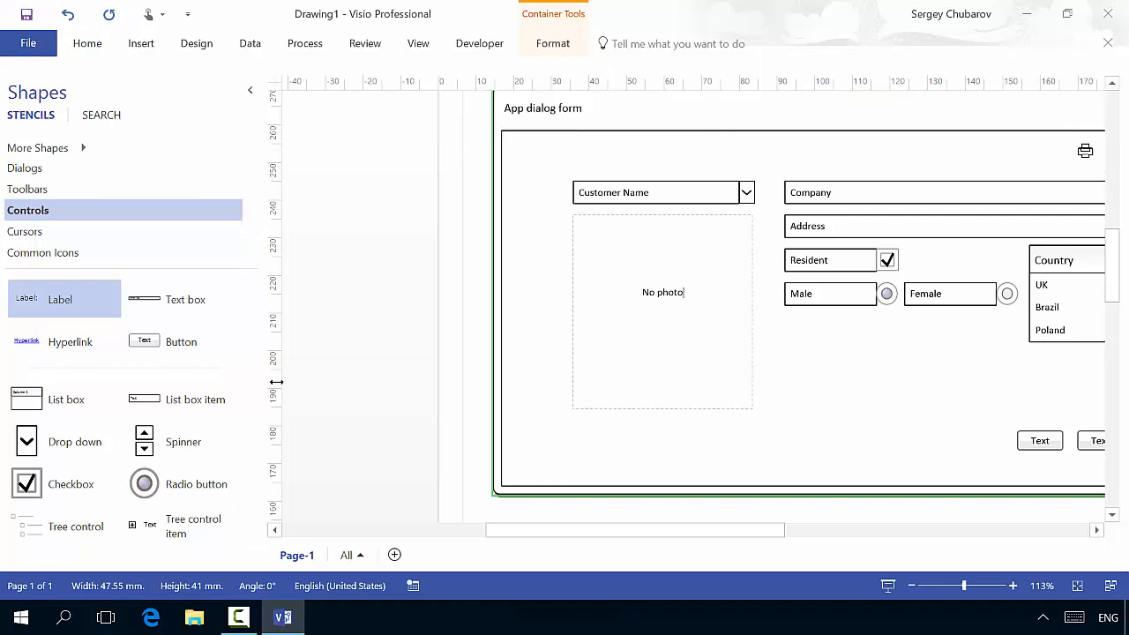
- Look through the shapes in the Cursors stencil
left_click_drag(248, 366, 262, 323)
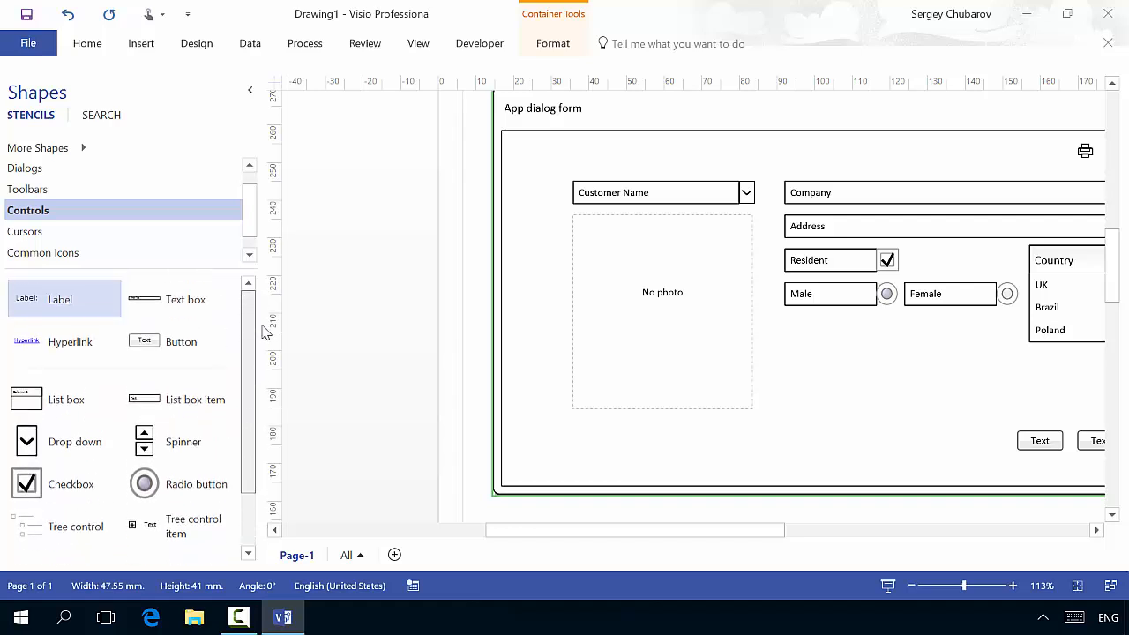
left_click(82, 234)
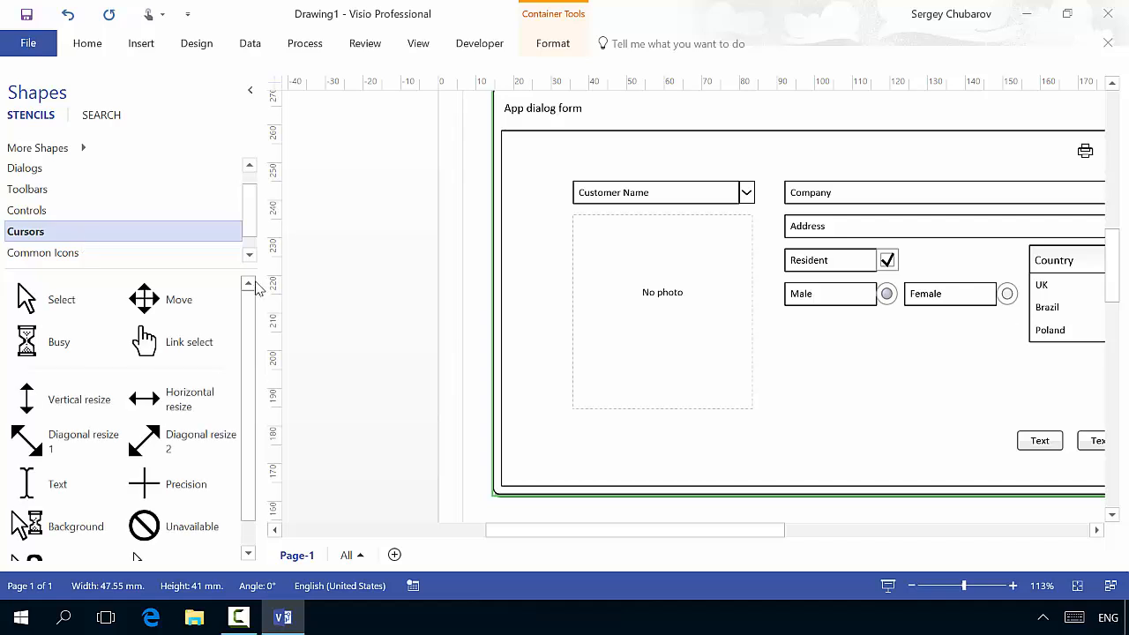
left_click_drag(249, 314, 246, 374)
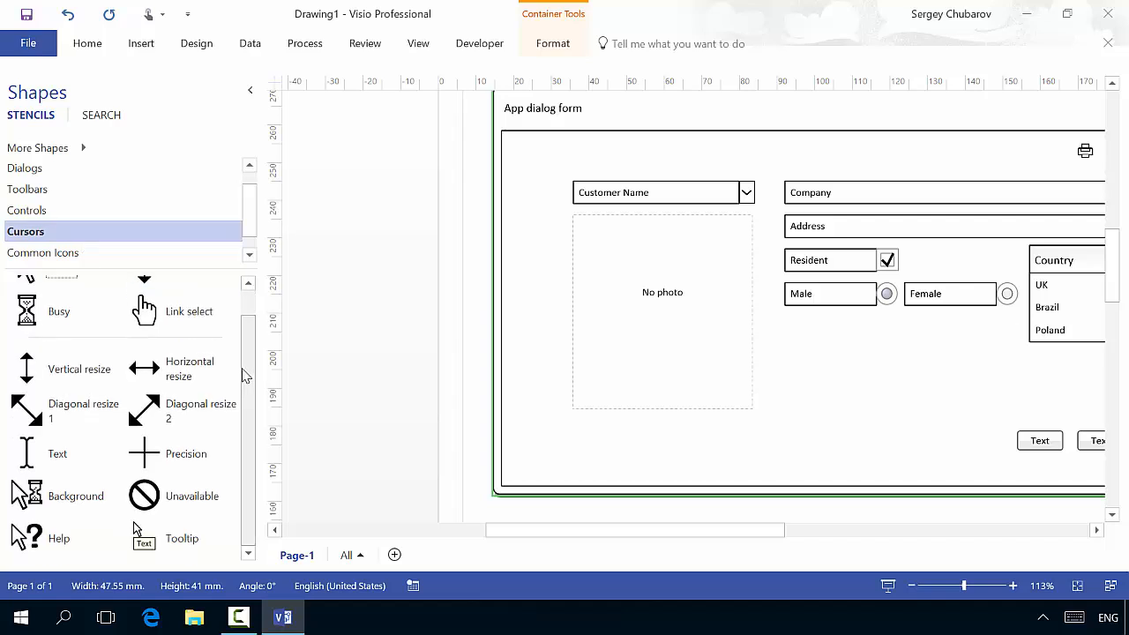
scroll(249, 335, "up", 1)
left_click_drag(248, 330, 246, 391)
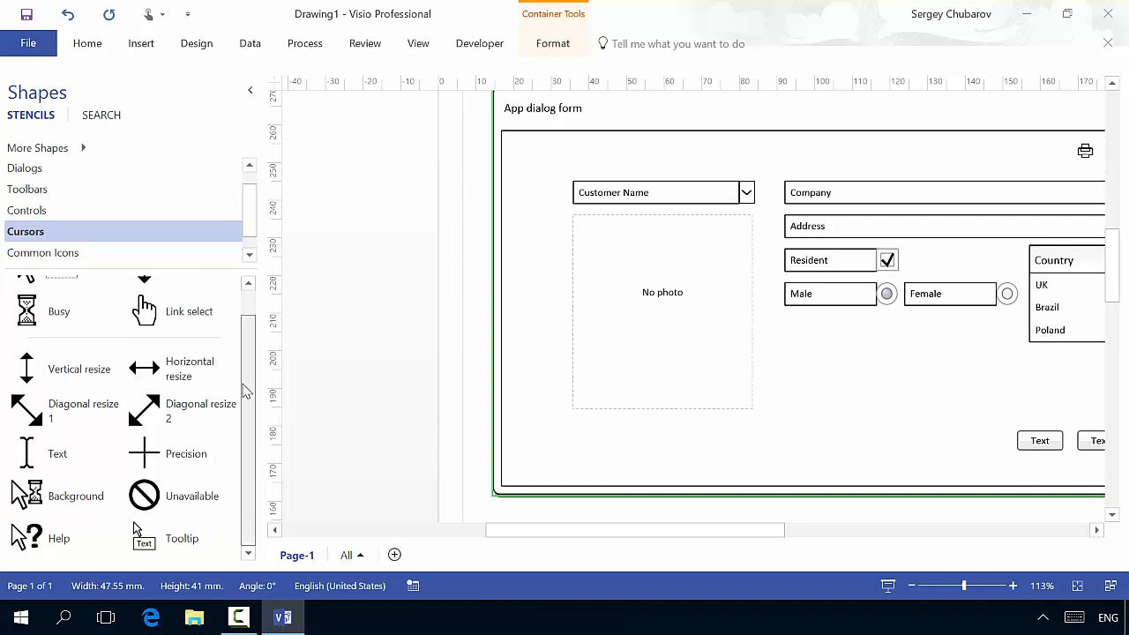
scroll(247, 357, "up", 2)
- Add a Forward icon from the Common Icons stencil below the Country list box, near its right edge
left_click(88, 254)
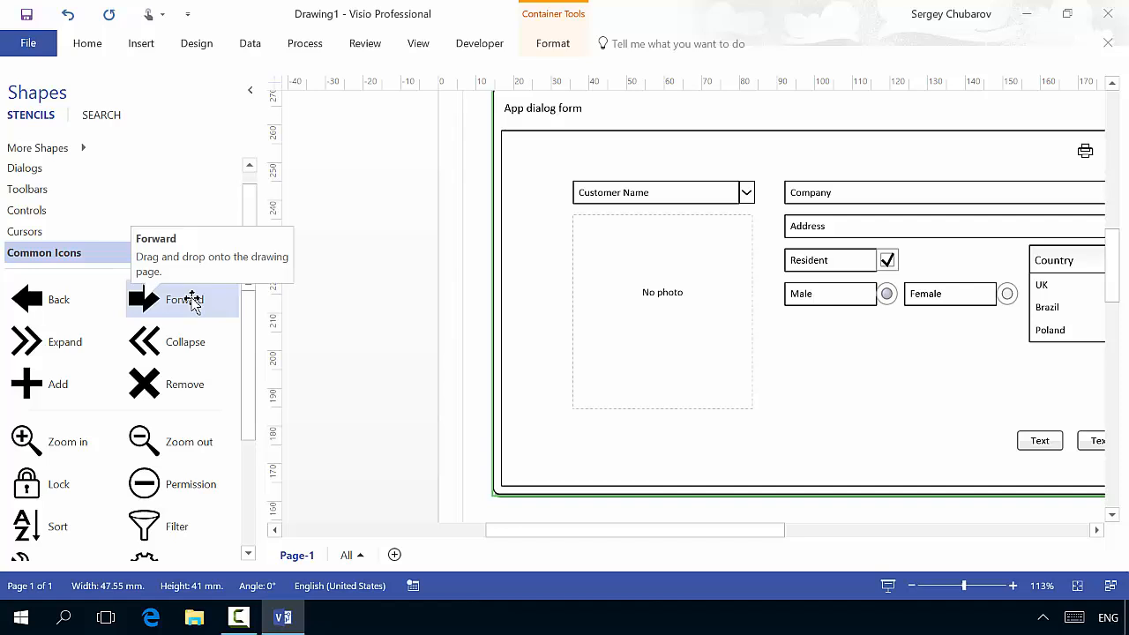
left_click_drag(194, 303, 1055, 377)
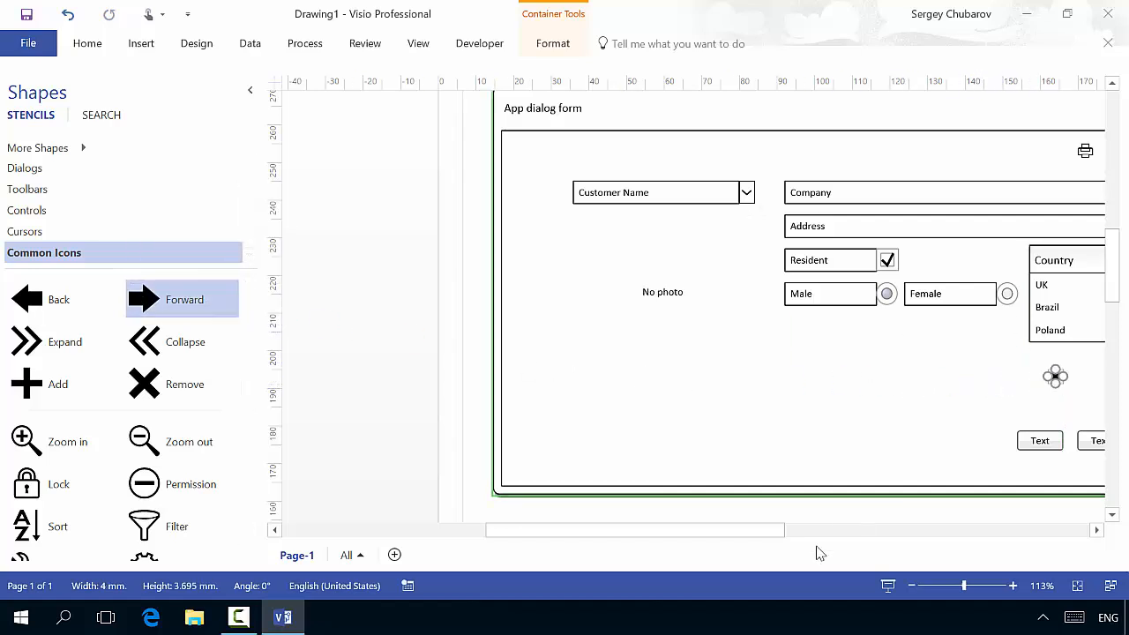
left_click_drag(722, 538, 807, 529)
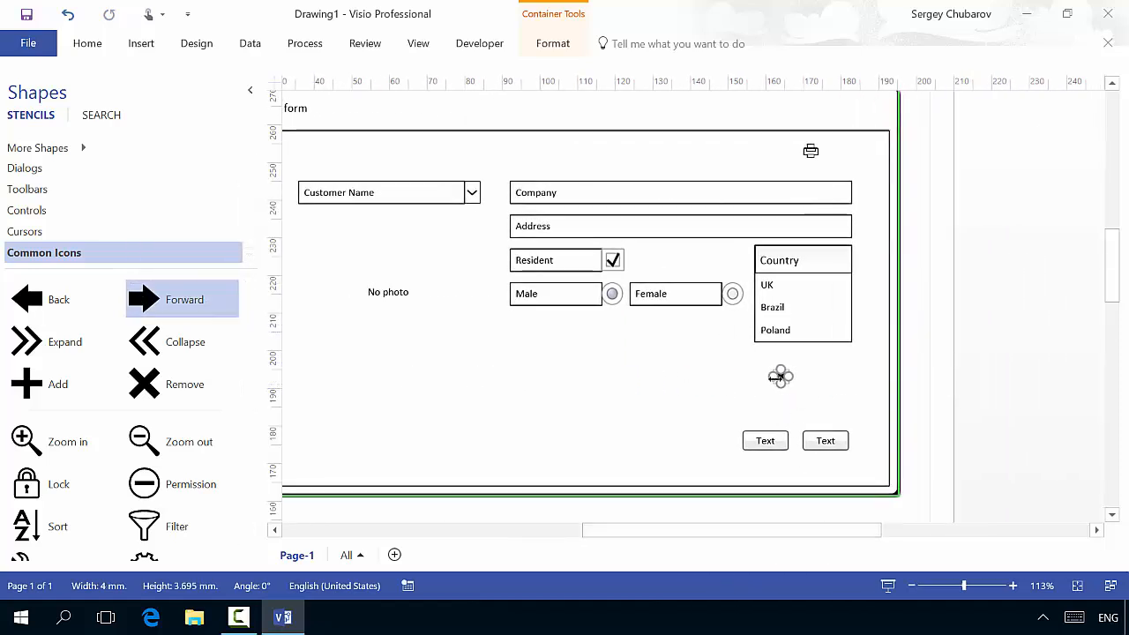
left_click_drag(780, 376, 844, 376)
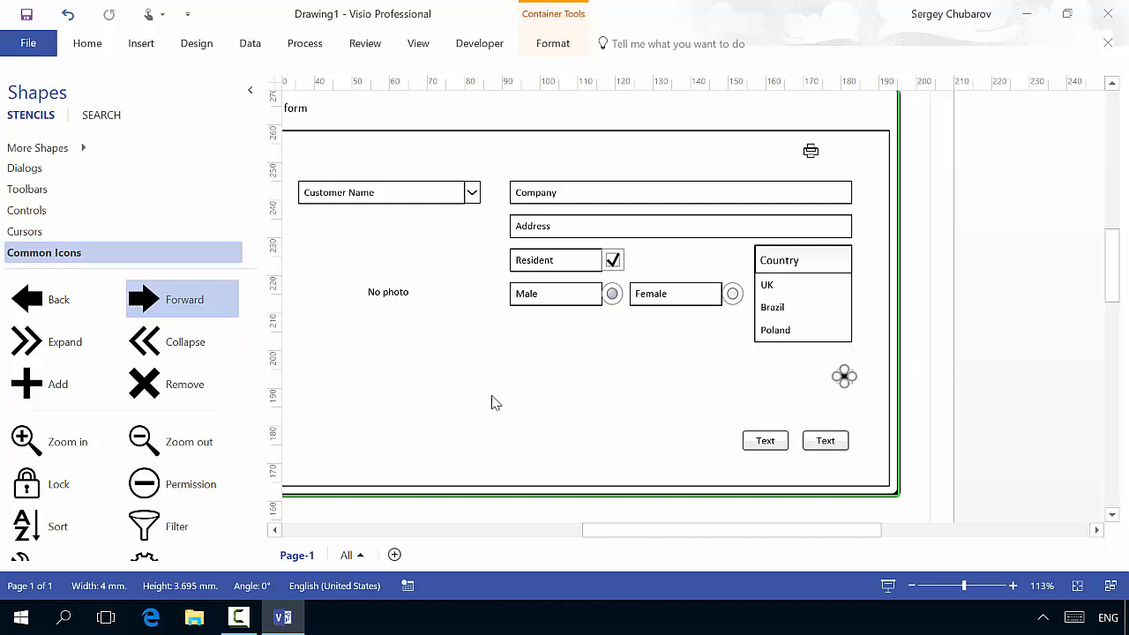
- Add a Shopping cart icon from the Web and Media Icons stencil just below the Forward arrow
mouse_move(247, 373)
left_mouse_down()
mouse_move(221, 501)
mouse_move(252, 398)
mouse_move(252, 353)
left_mouse_up()
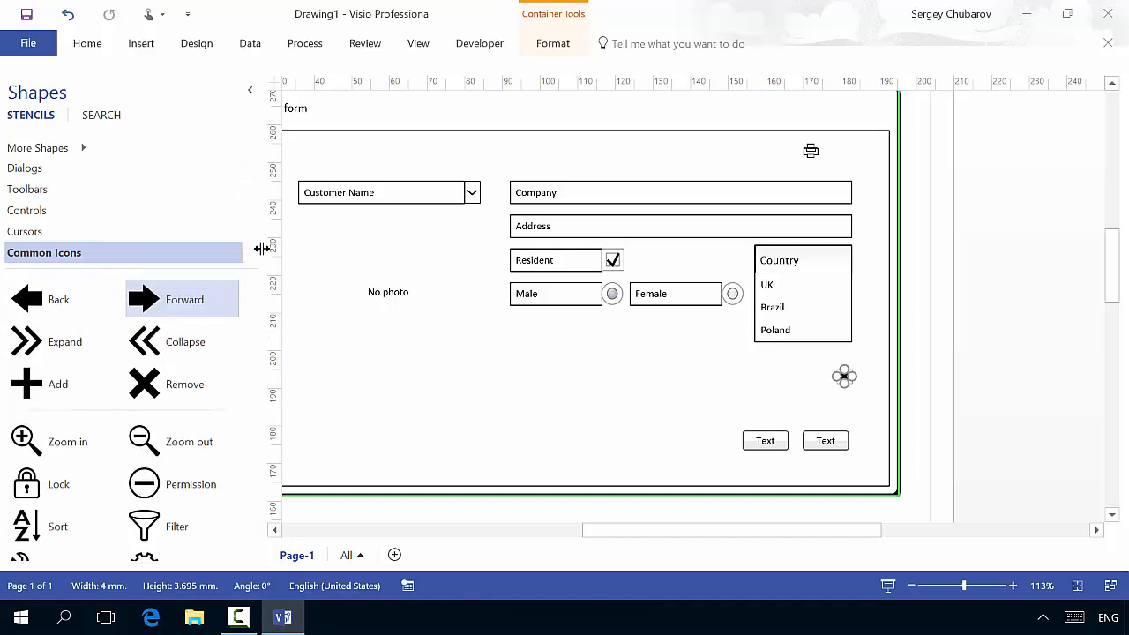
left_click(248, 256)
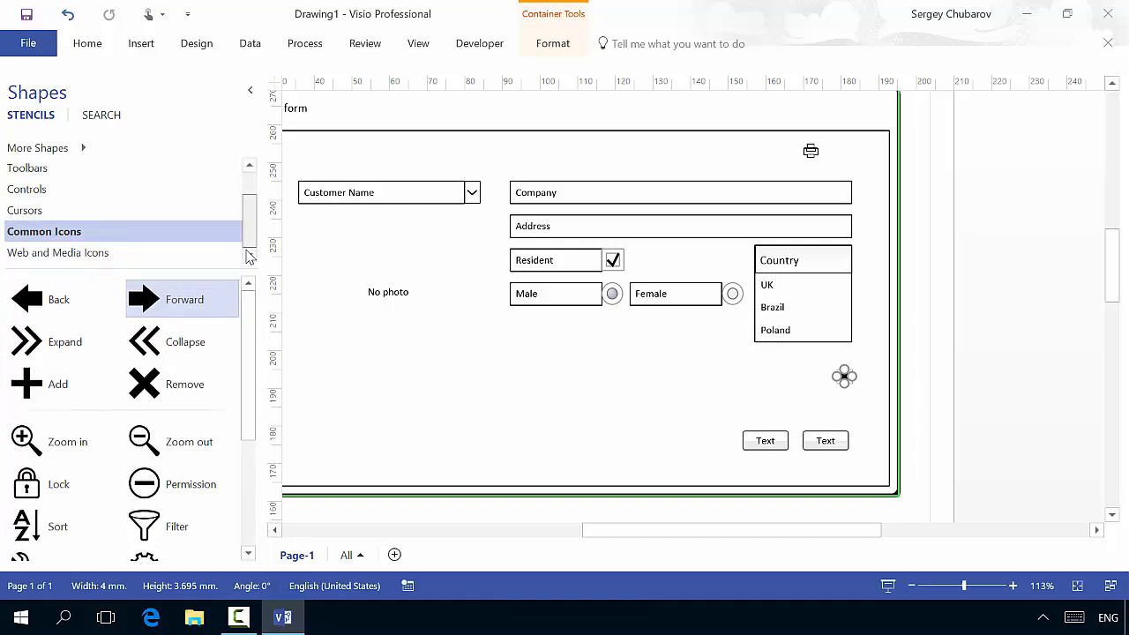
left_click(170, 257)
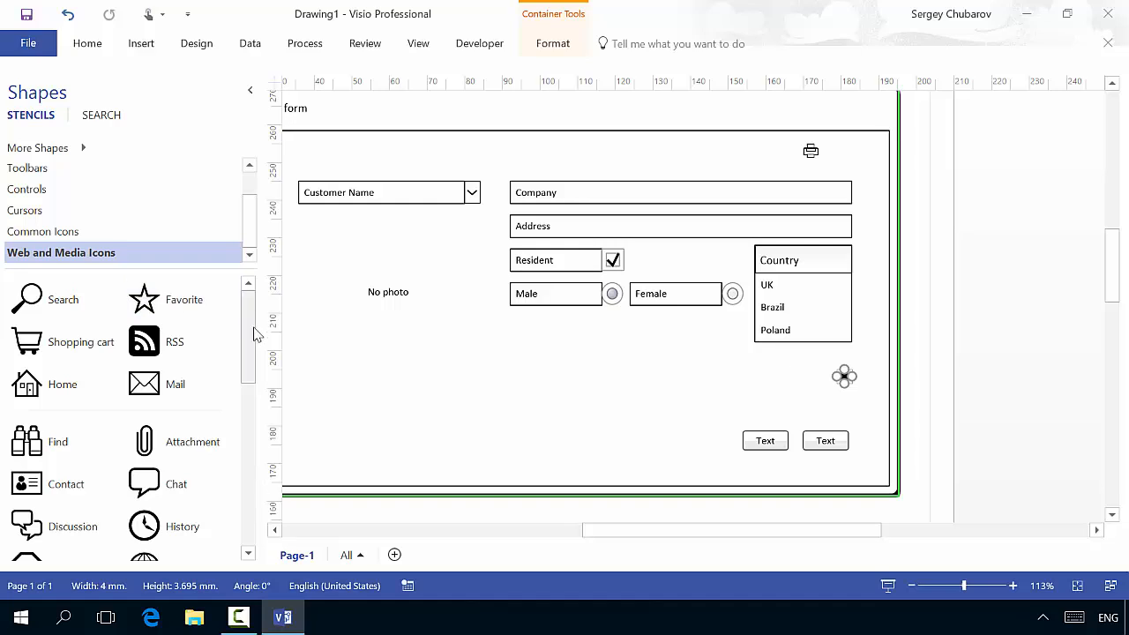
left_click_drag(96, 339, 841, 405)
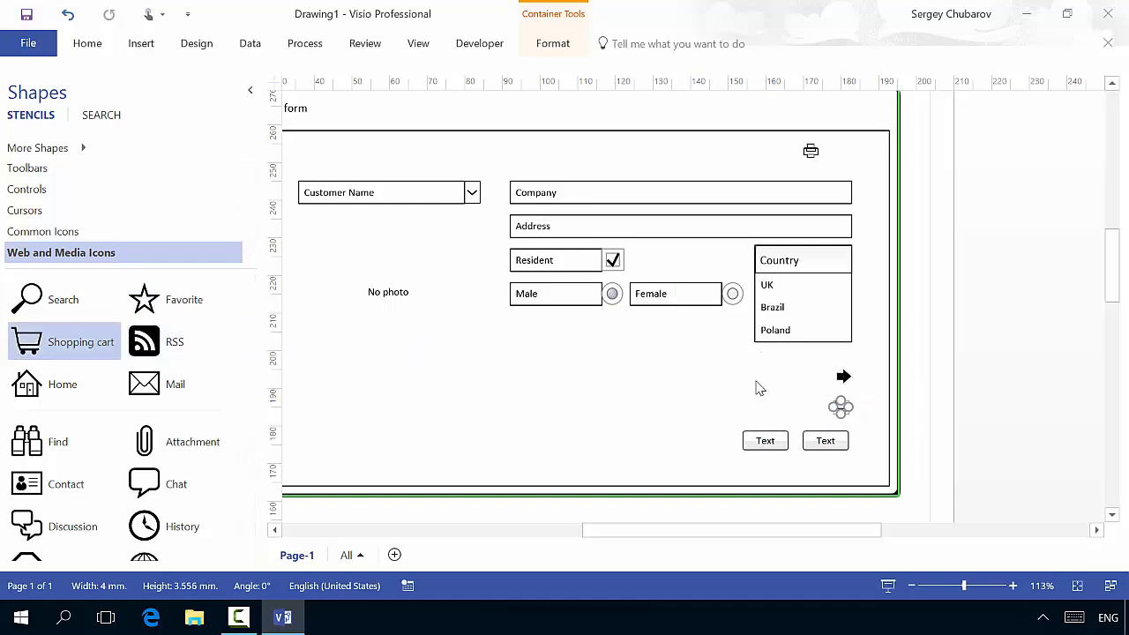
left_click(759, 388)
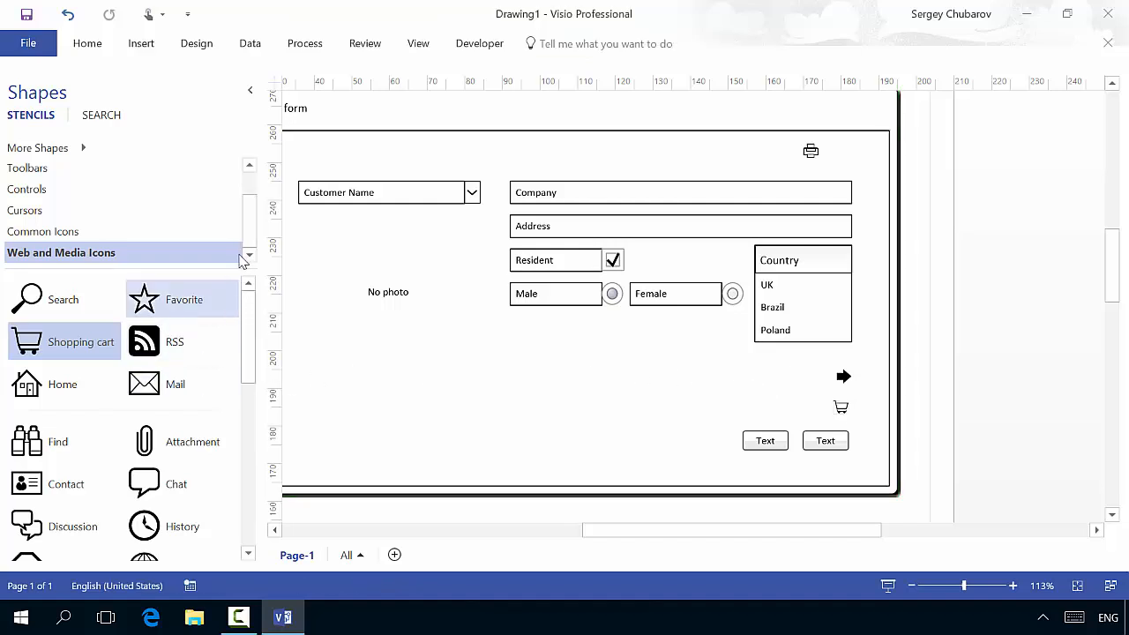
- Add a label from the Controls stencil beside the shopping cart icon, on its left, reading Purchase history
scroll(172, 179, "up", 2)
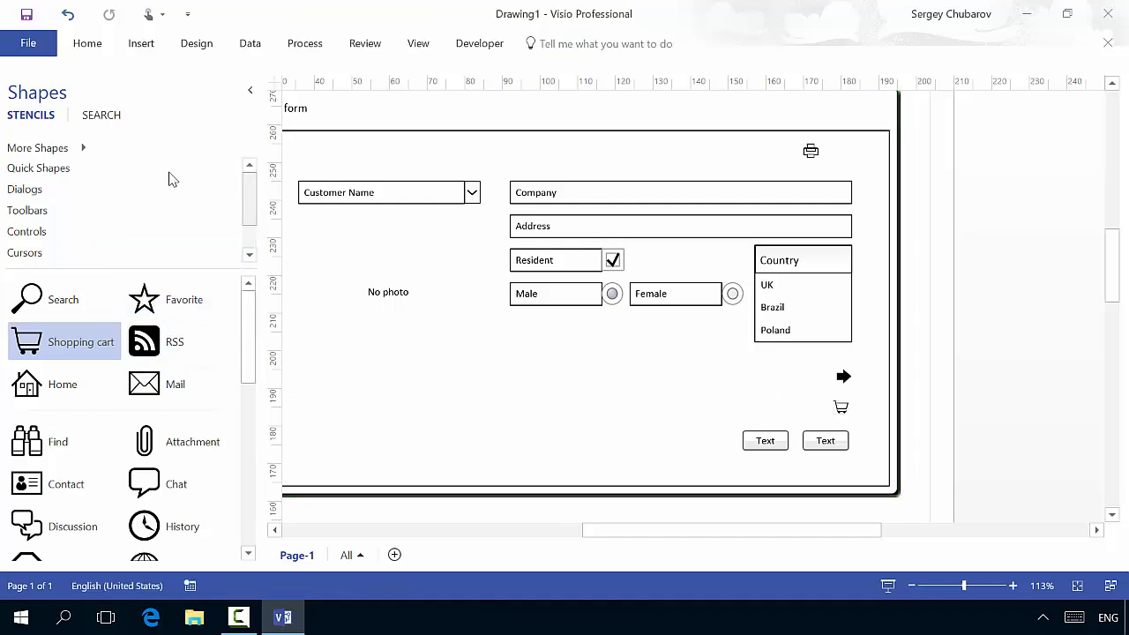
left_click(110, 198)
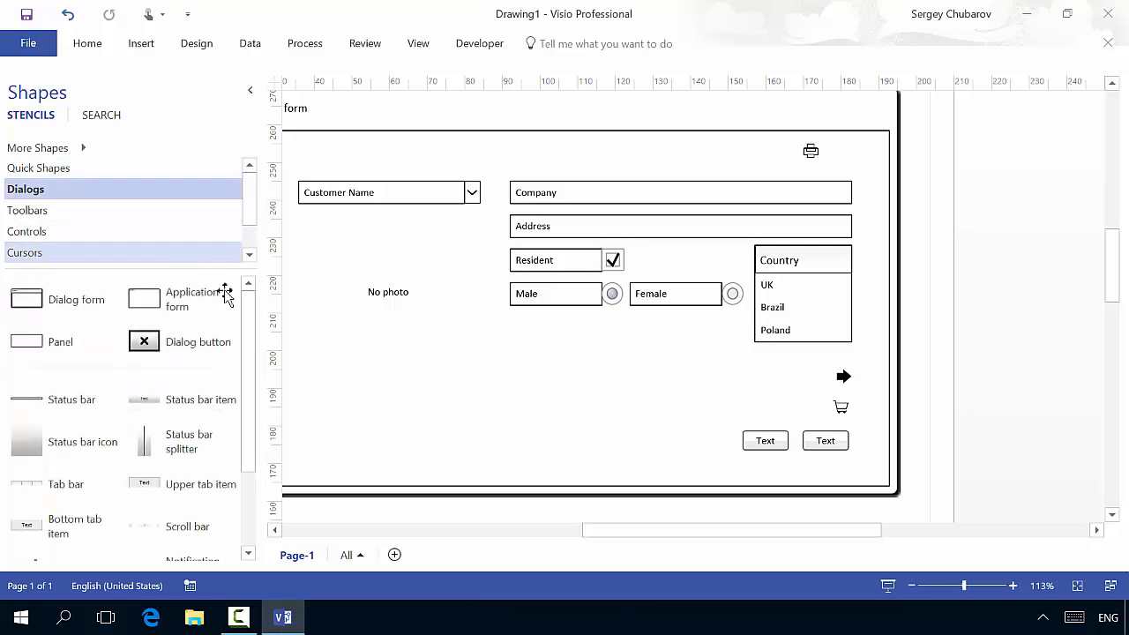
left_click(122, 235)
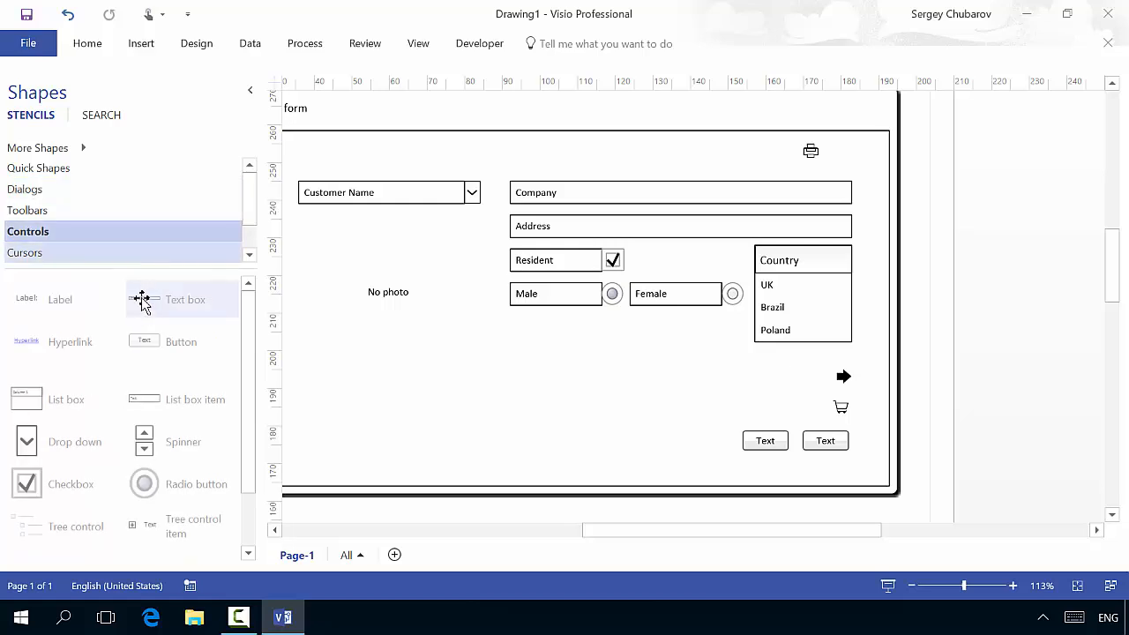
left_click_drag(76, 305, 756, 410)
double_click(771, 411)
key("Delete")
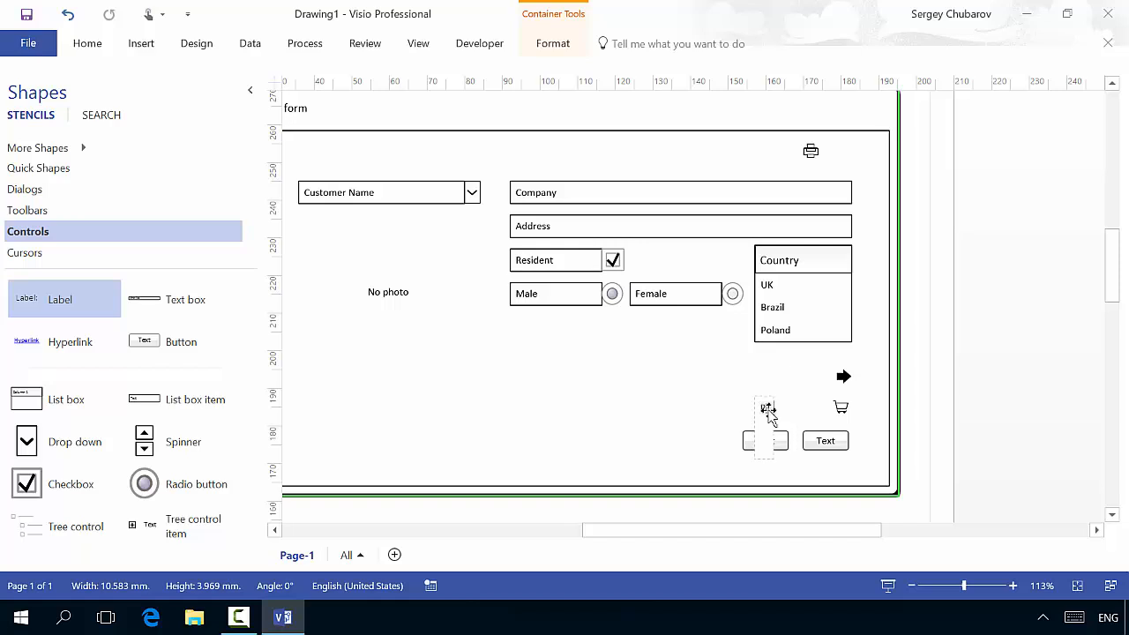
type("Pric")
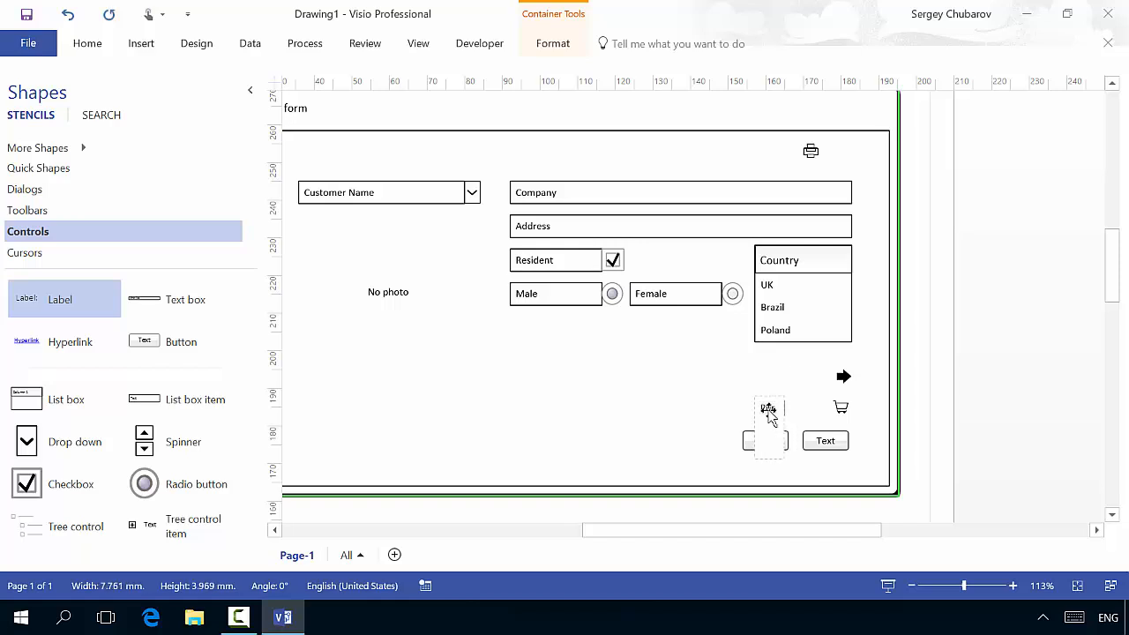
type("hase ")
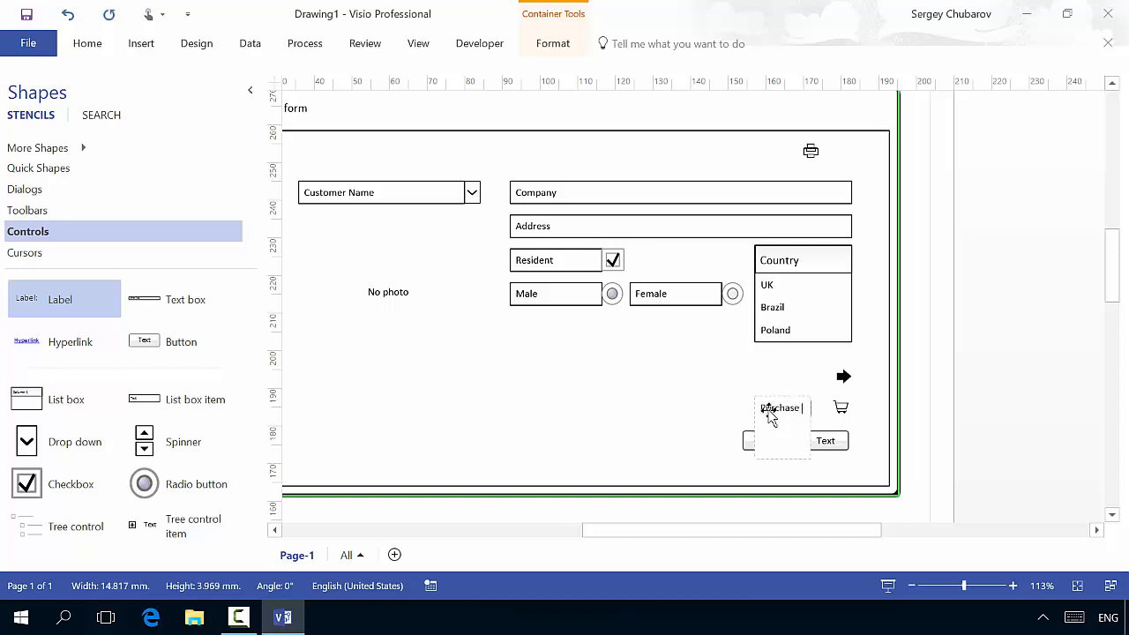
type("history")
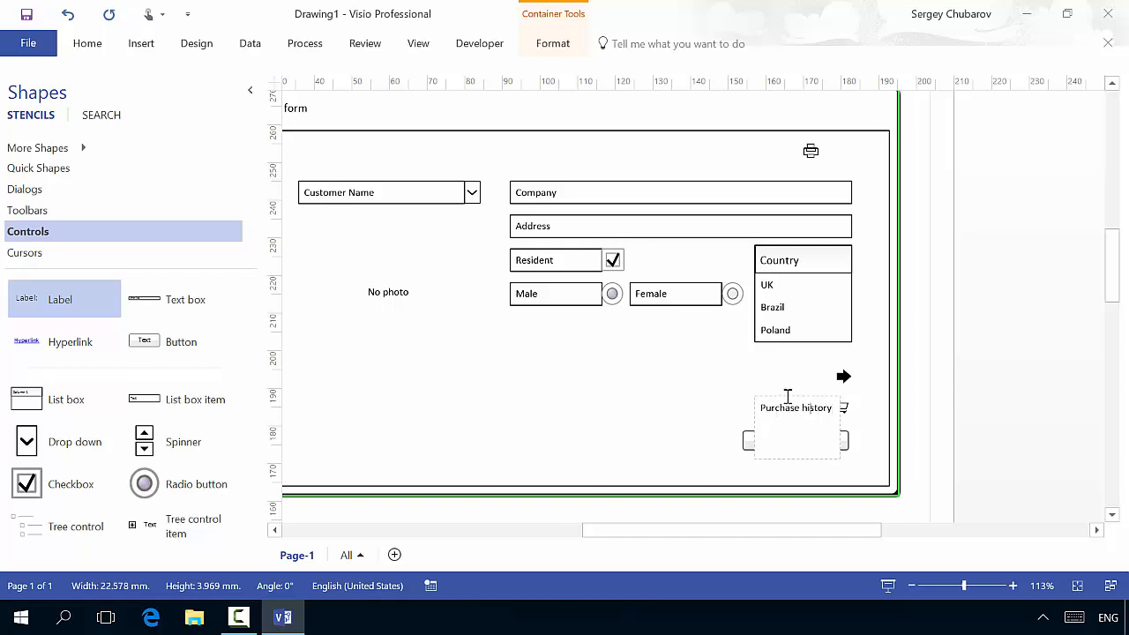
key("Escape")
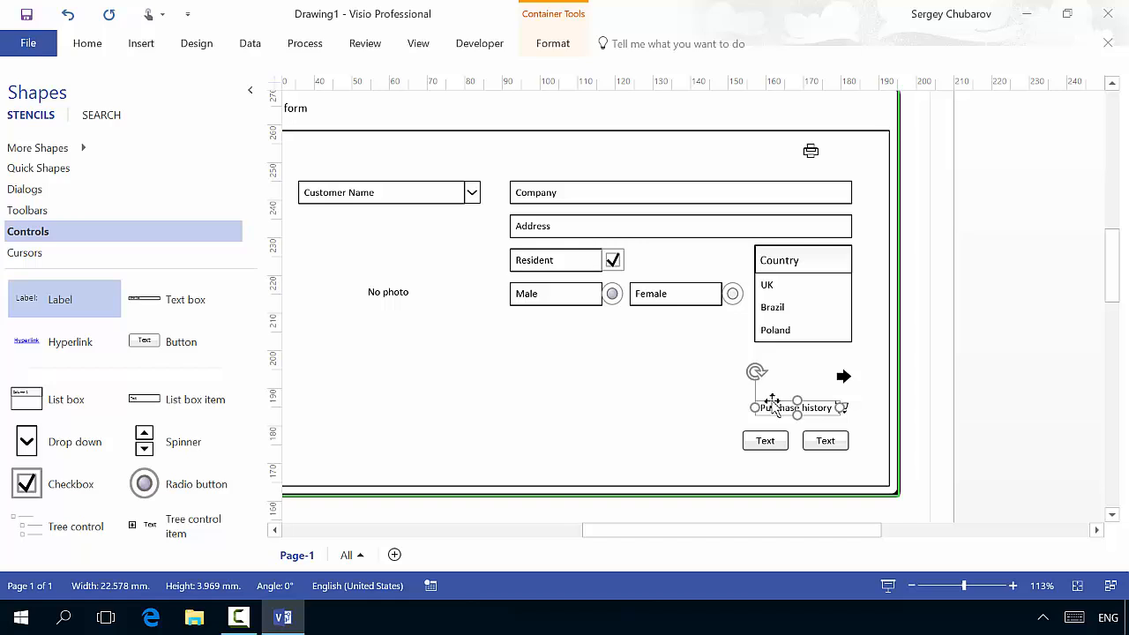
left_click(679, 390)
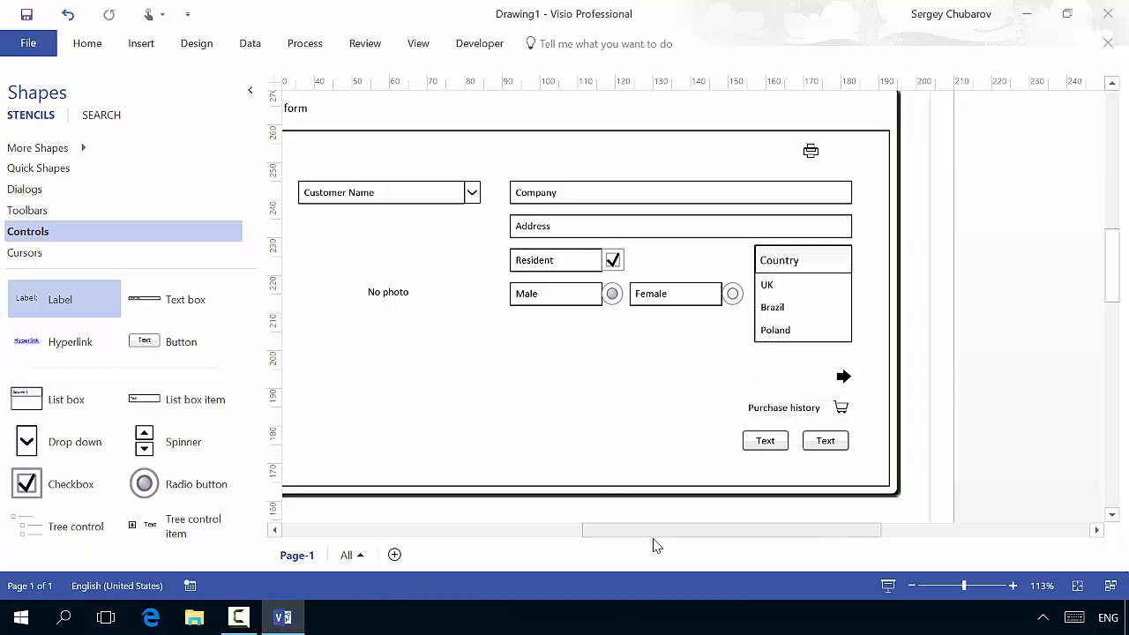
- Give the No photo label a solid black outline
left_click_drag(641, 530, 605, 530)
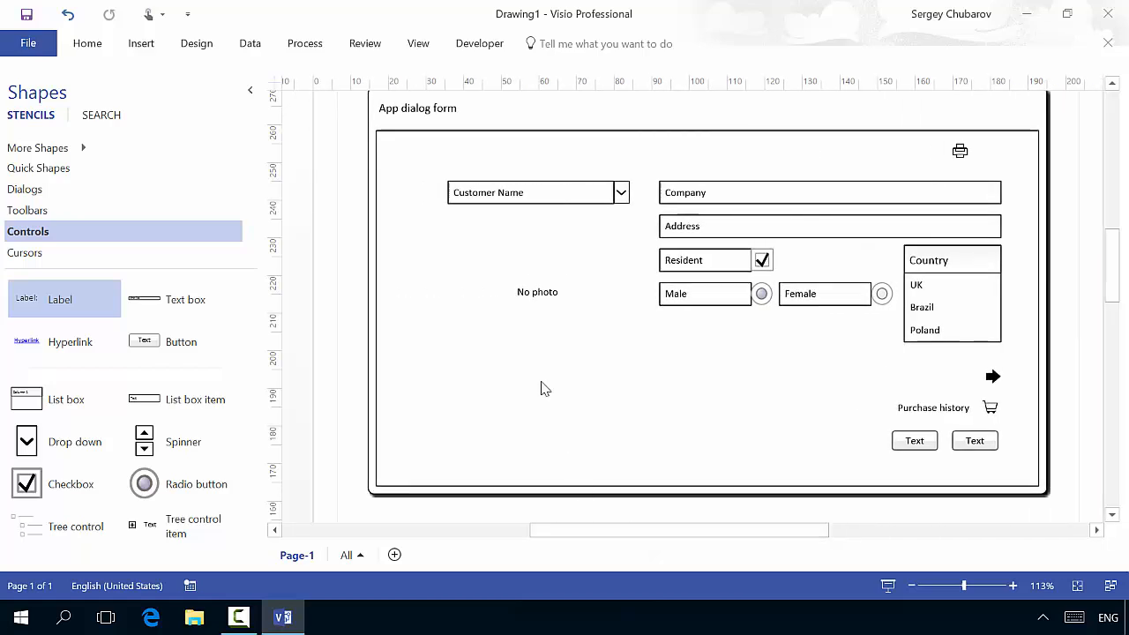
left_click(508, 196)
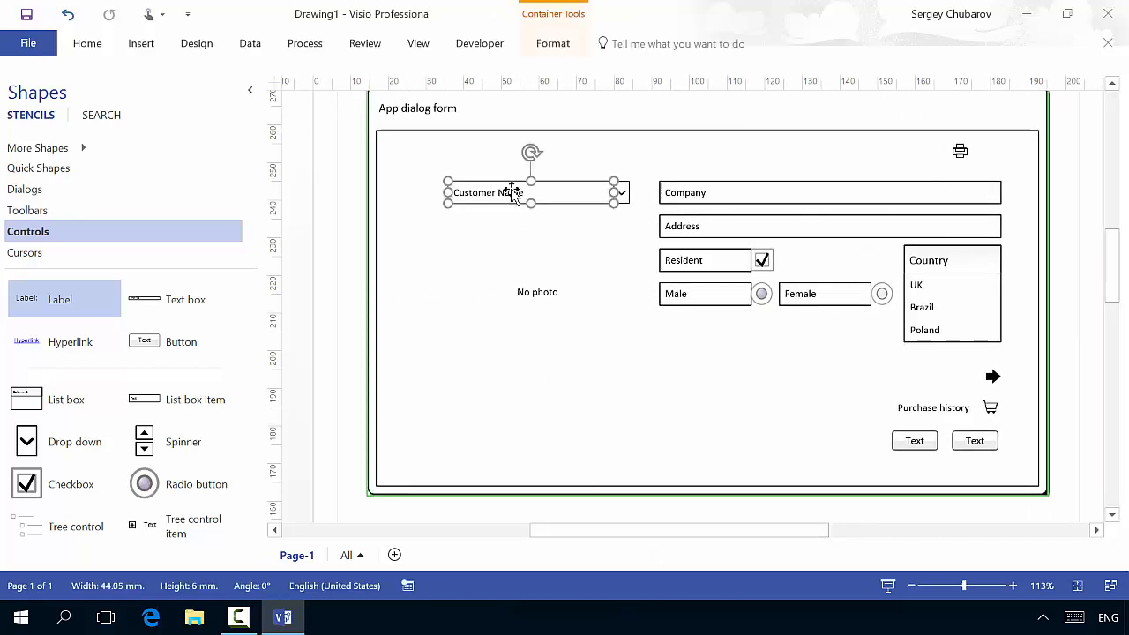
left_click(519, 259)
left_click(538, 293)
right_click(543, 300)
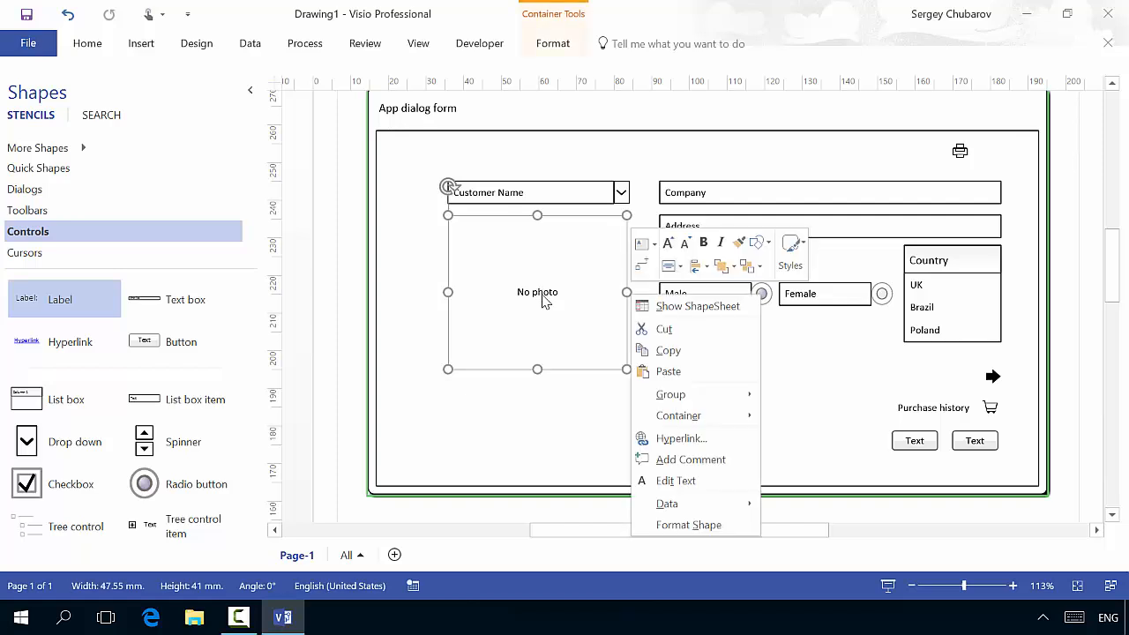
left_click(687, 526)
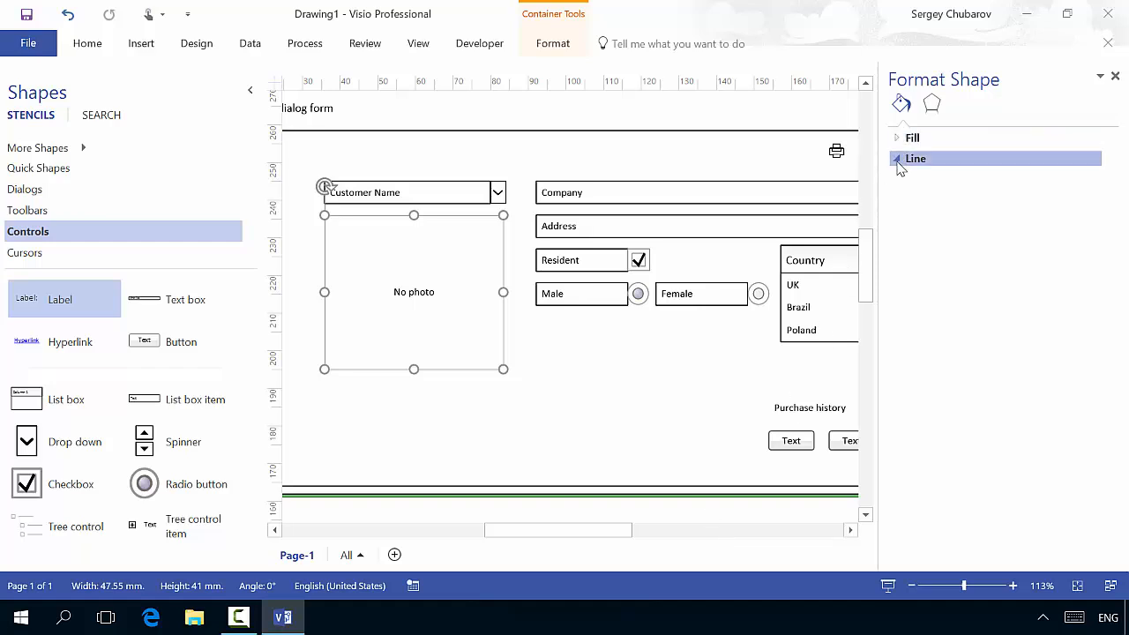
left_click(904, 161)
left_click(912, 204)
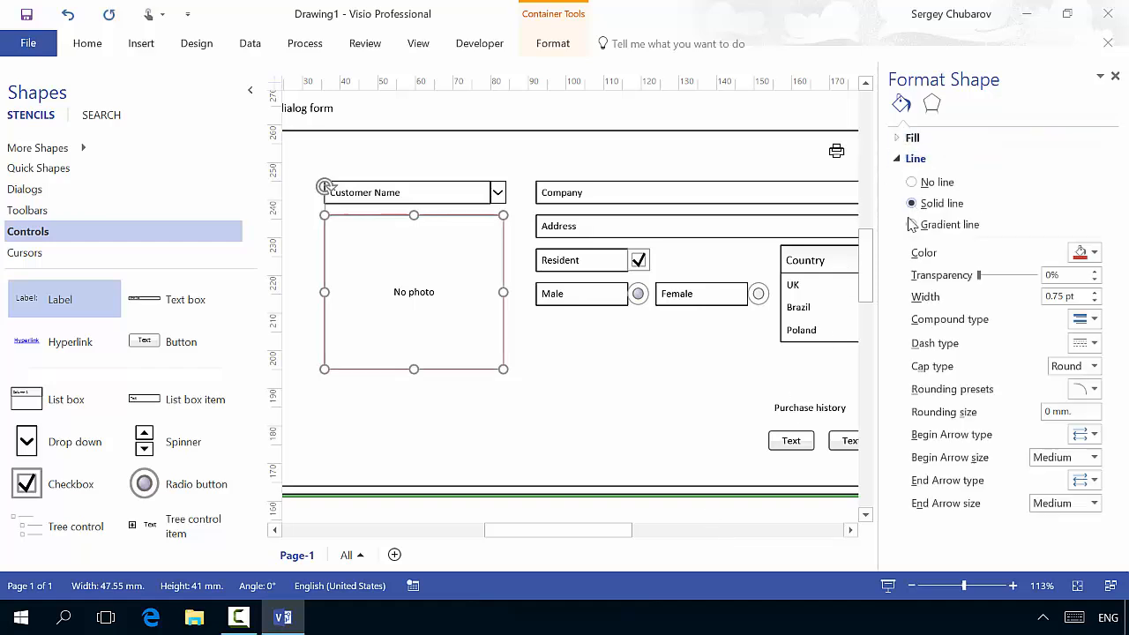
left_click(1094, 254)
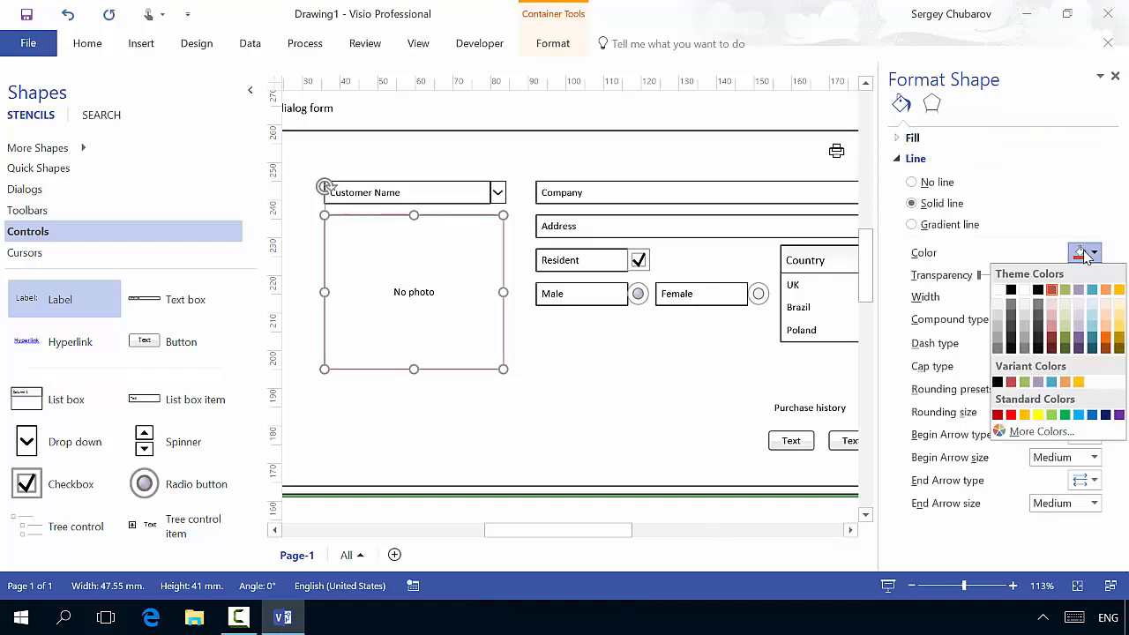
left_click(1008, 285)
left_click(622, 363)
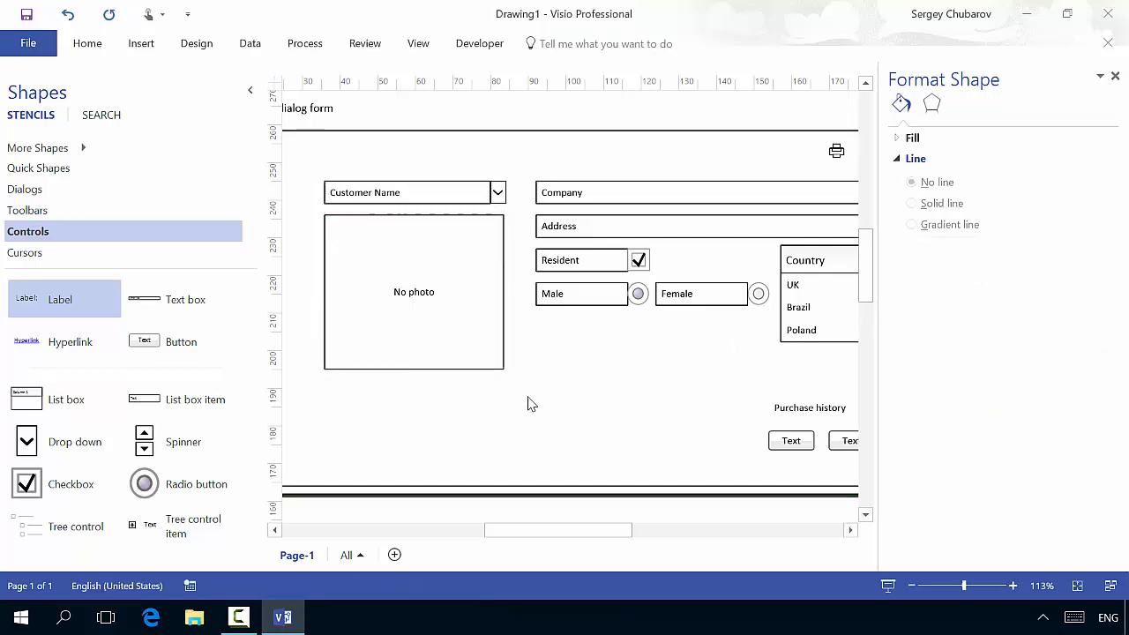
- Add a Question icon from the Dialogs stencil below the No photo box, near its left edge
left_click(25, 189)
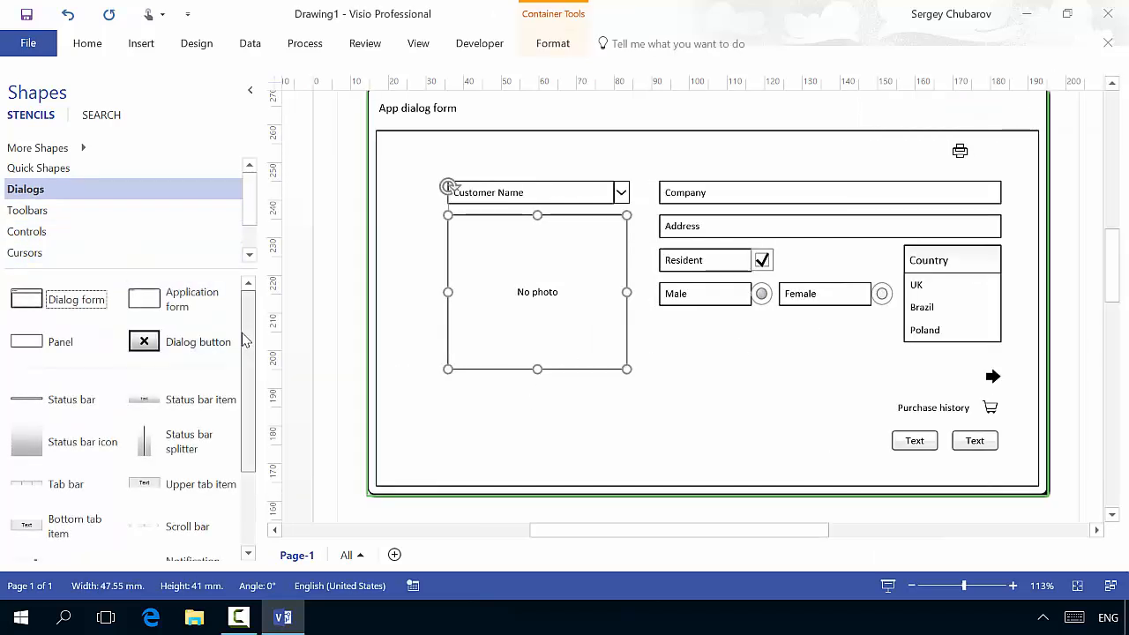
scroll(240, 413, "down", 2)
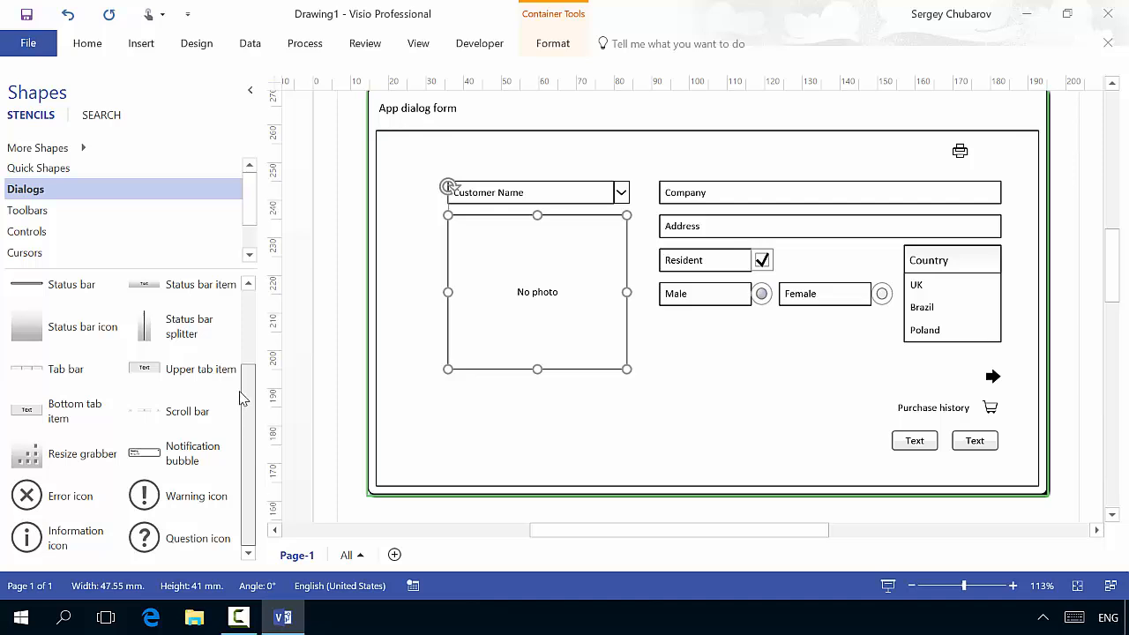
left_click_drag(198, 537, 467, 430)
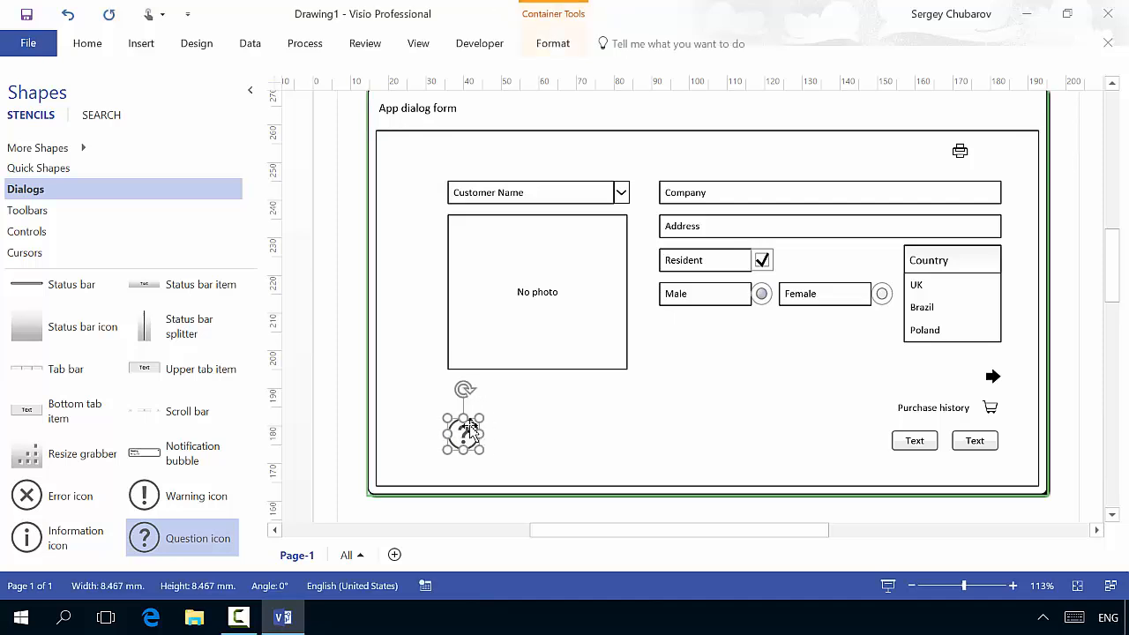
left_click(511, 418)
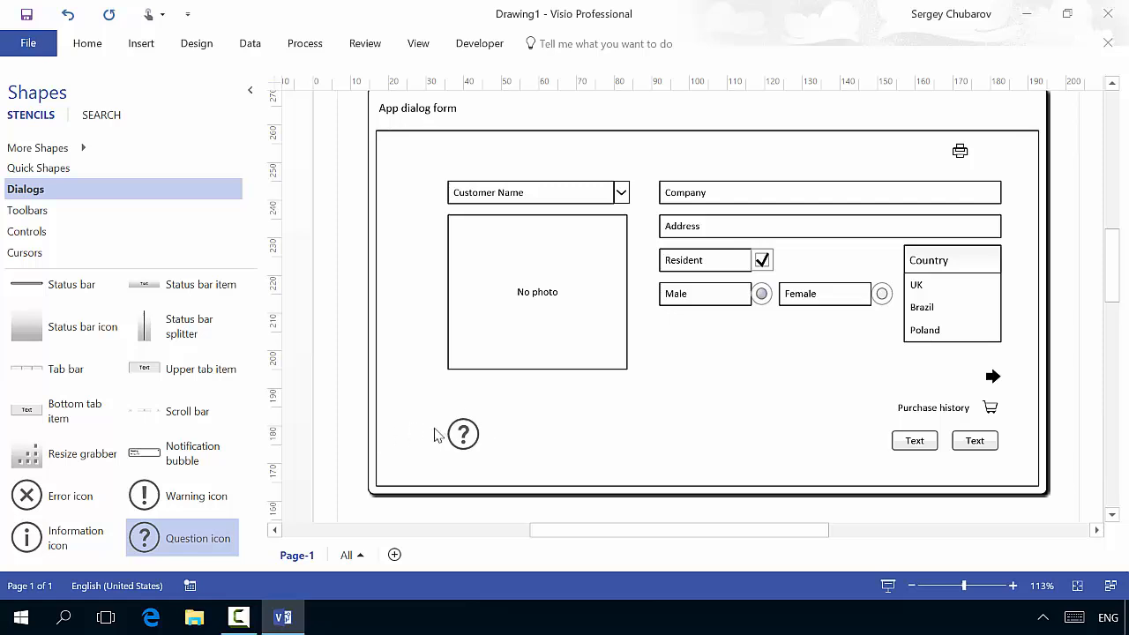
- Add a label from the Controls stencil to the right of the question icon and set its text to Need help?
scroll(245, 305, "up", 3)
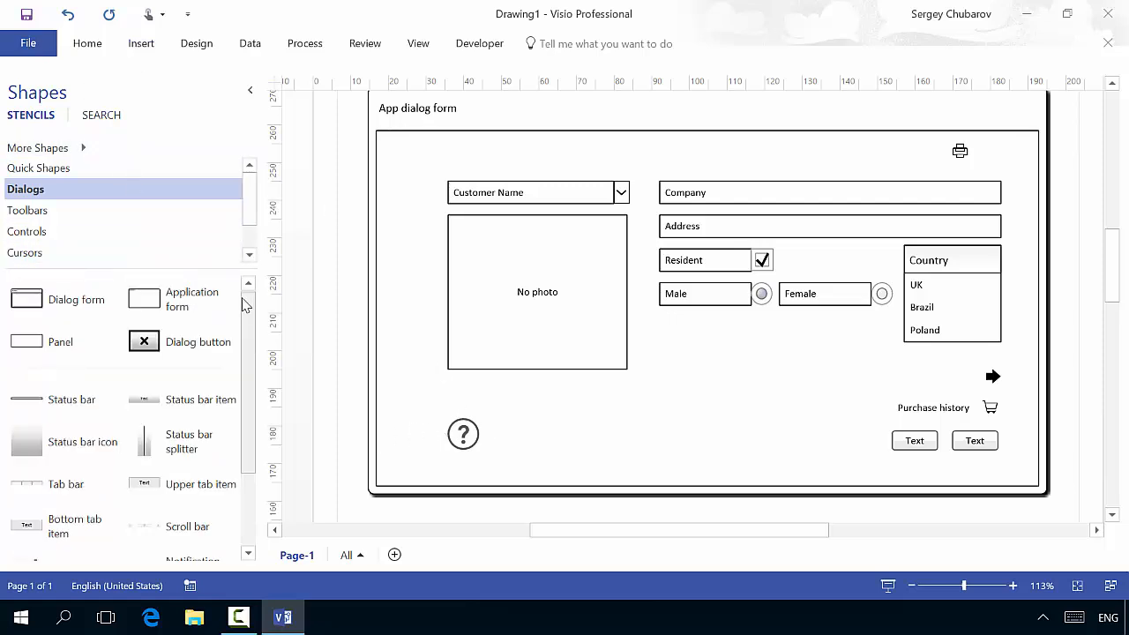
left_click(72, 211)
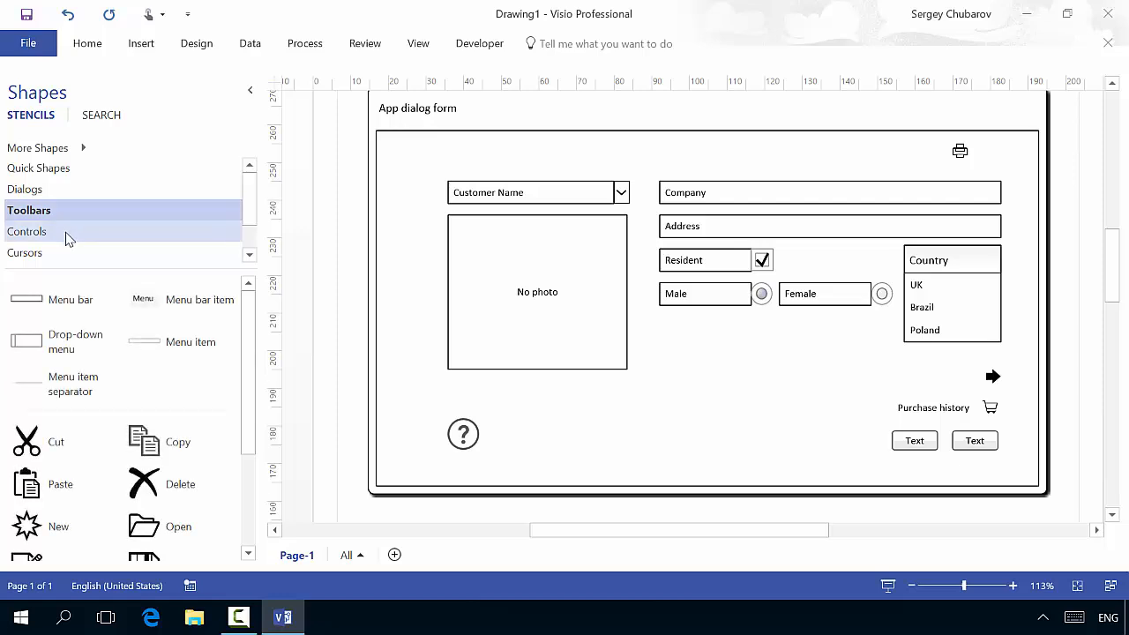
left_click(69, 236)
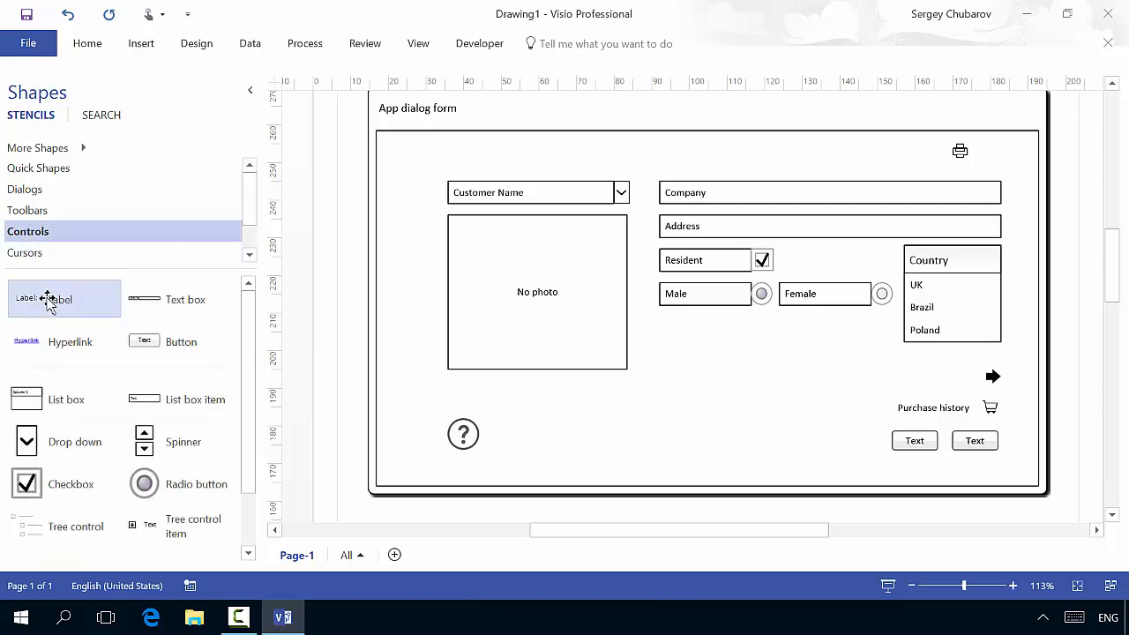
left_click_drag(48, 301, 489, 427)
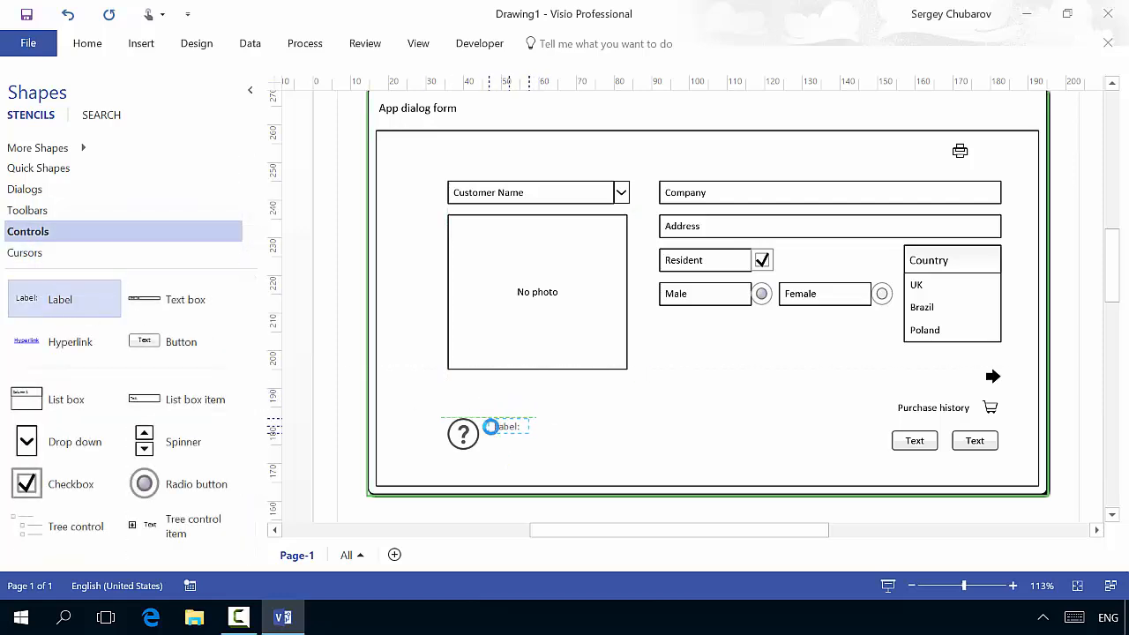
double_click(515, 427)
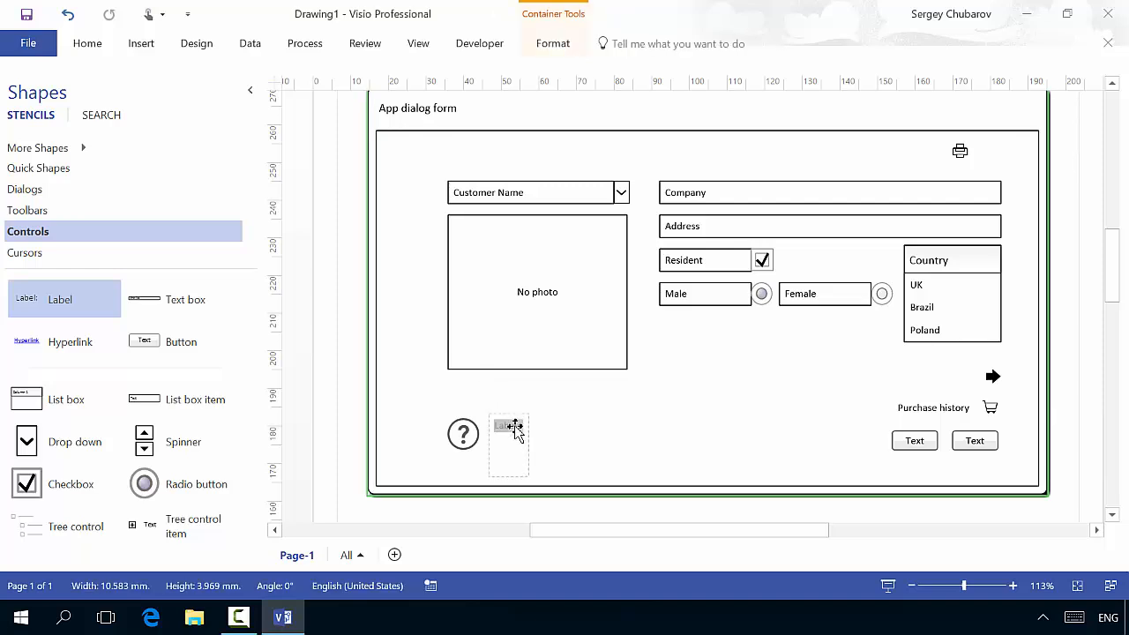
type("Next")
type(" help")
type("?")
left_click(641, 449)
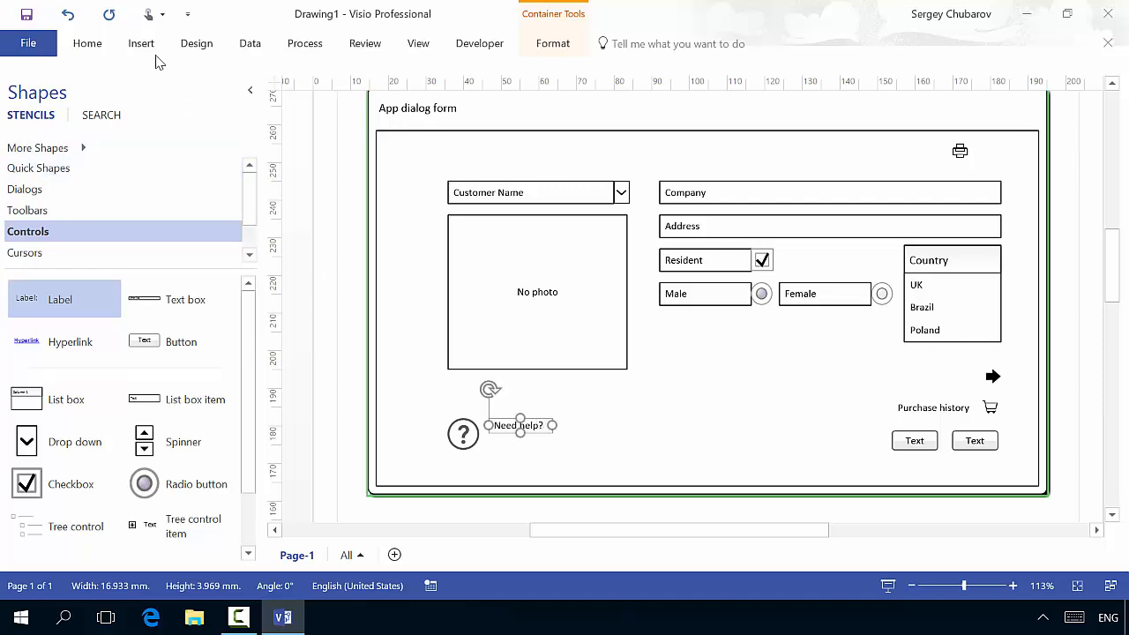
- Set the Need help? label's font size to 24 pt and shift it down to line up with the question icon
left_click(89, 43)
left_click(257, 76)
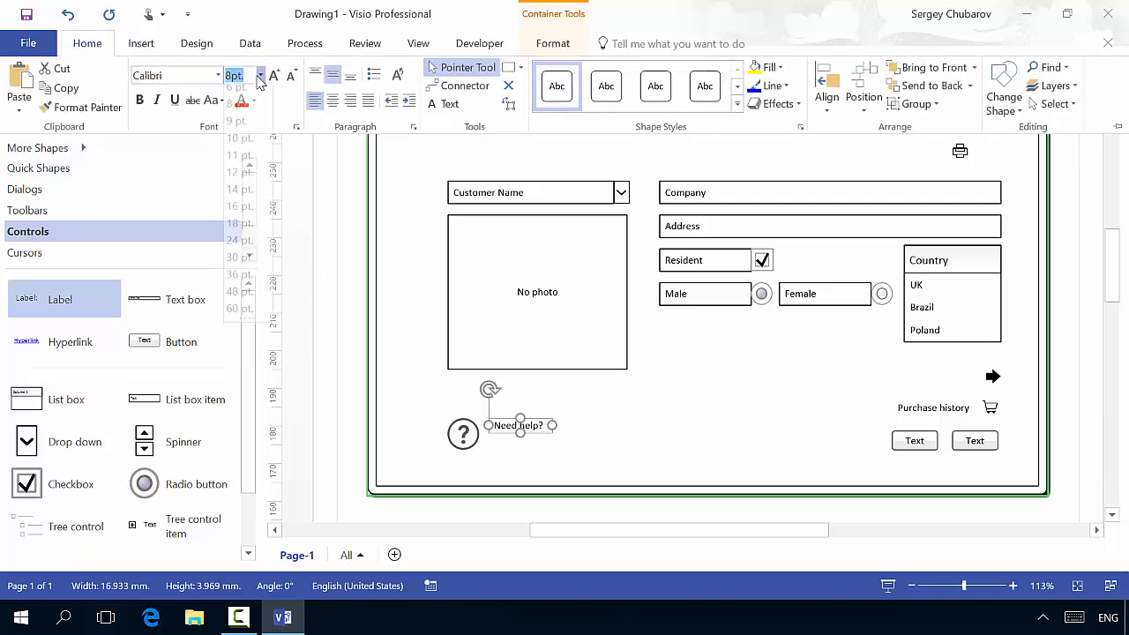
left_click(240, 247)
left_click(507, 413)
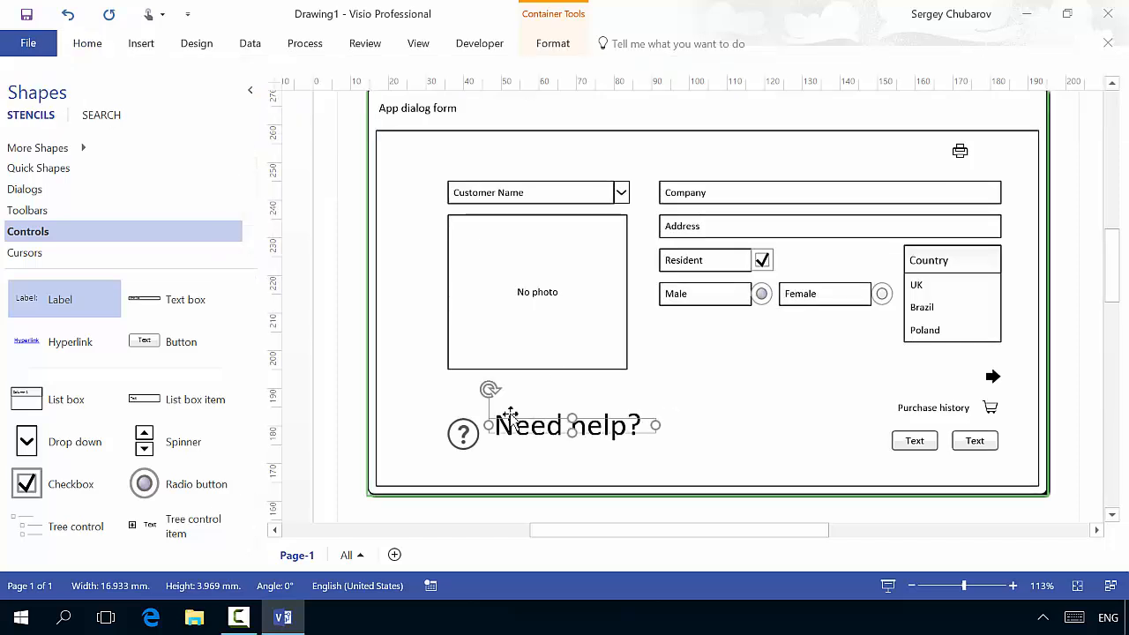
left_click_drag(510, 413, 511, 426)
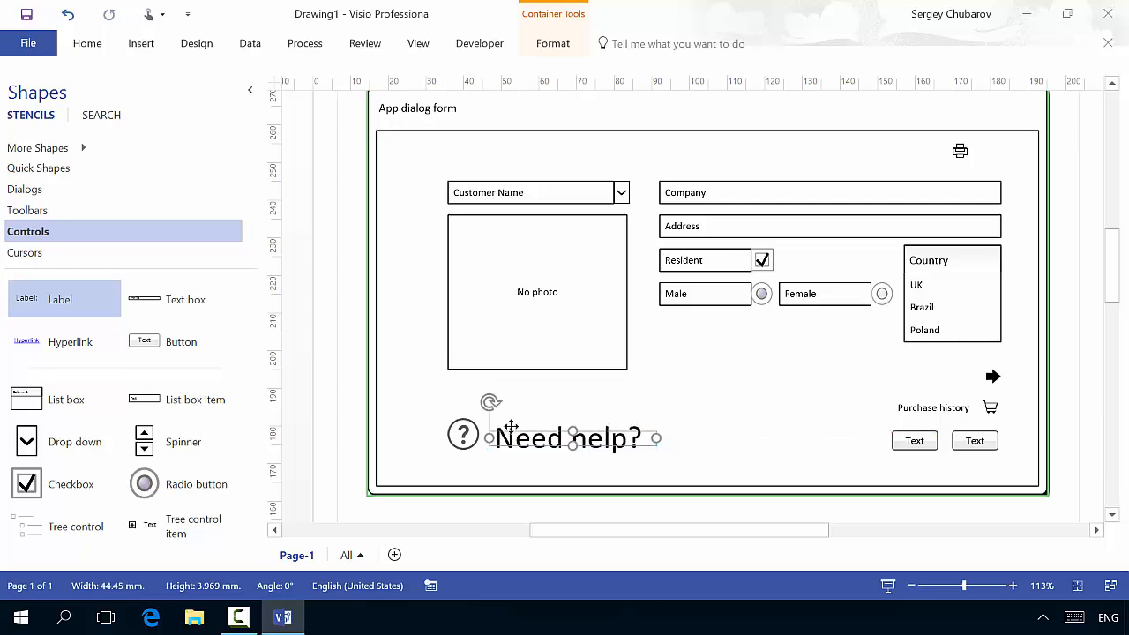
left_click(587, 494)
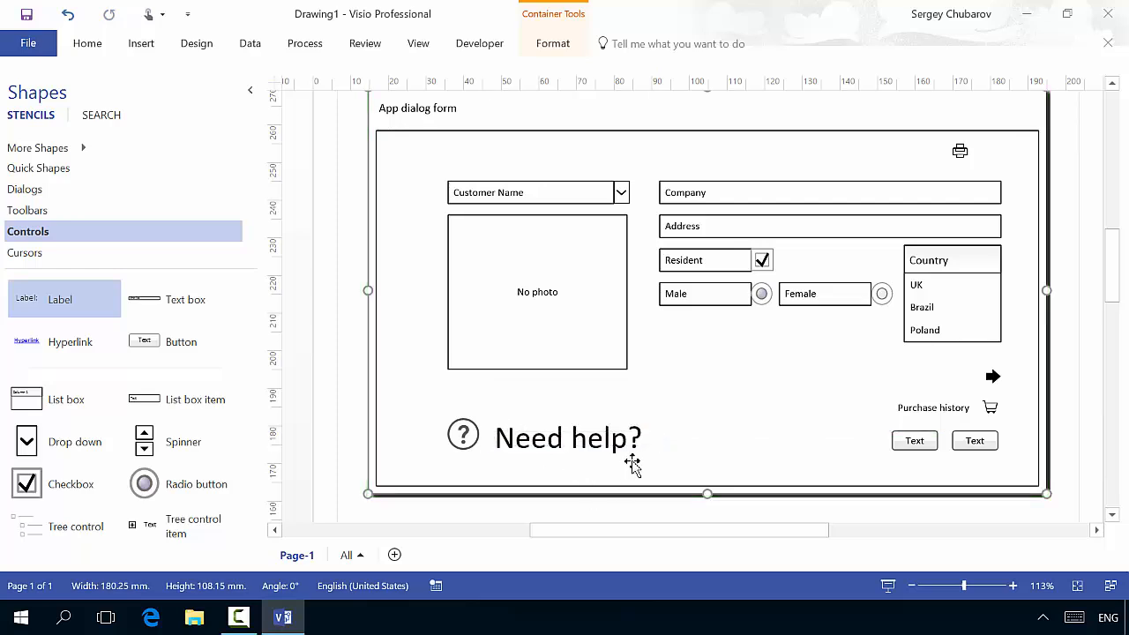
- Add a Tree control from the Controls stencil below the Male and Female row, aligned with the Male field's left edge
left_click(632, 463)
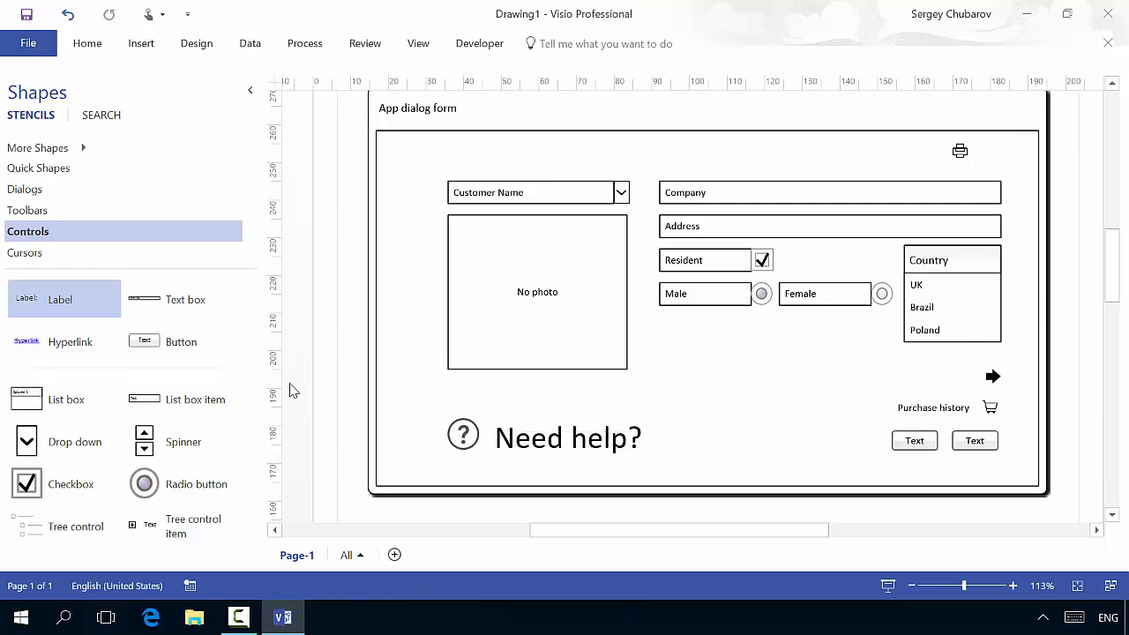
scroll(184, 521, "down", 2)
left_click_drag(68, 453, 730, 377)
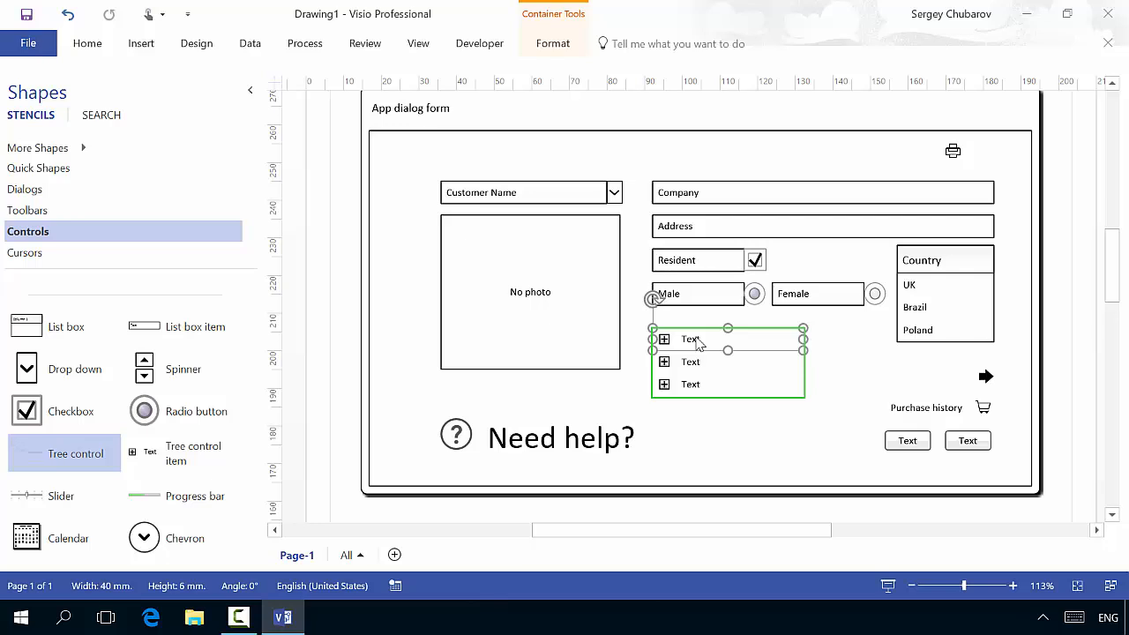
- Set the texts of the three tree items to Family information, Spouse and Children, in that order
double_click(692, 343)
key("Delete")
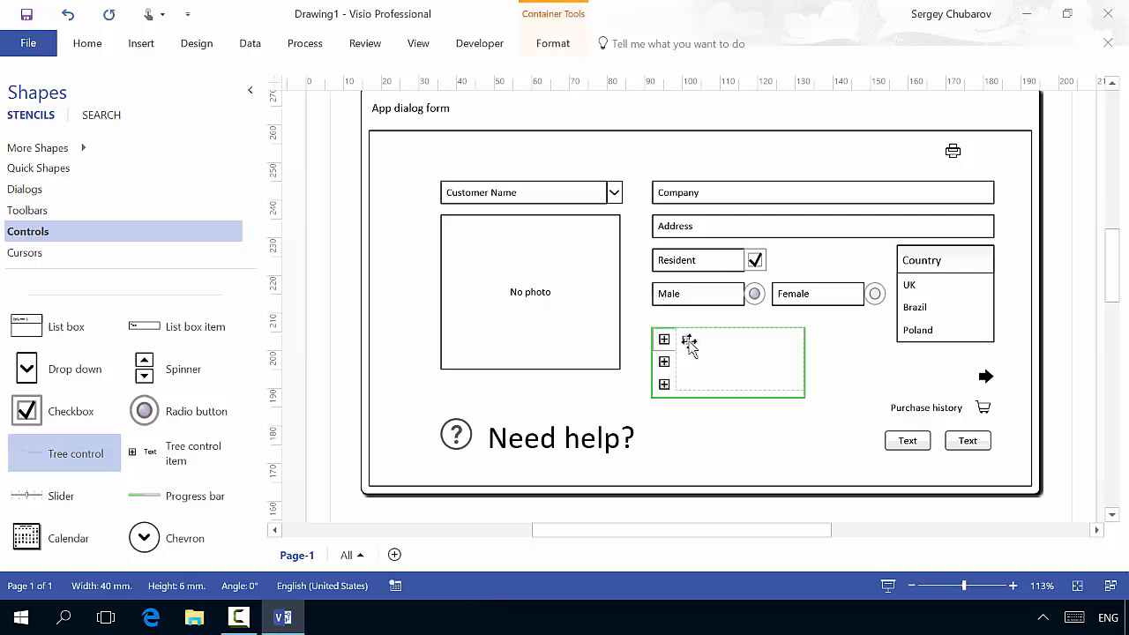
type("Family information")
left_click(721, 427)
double_click(695, 359)
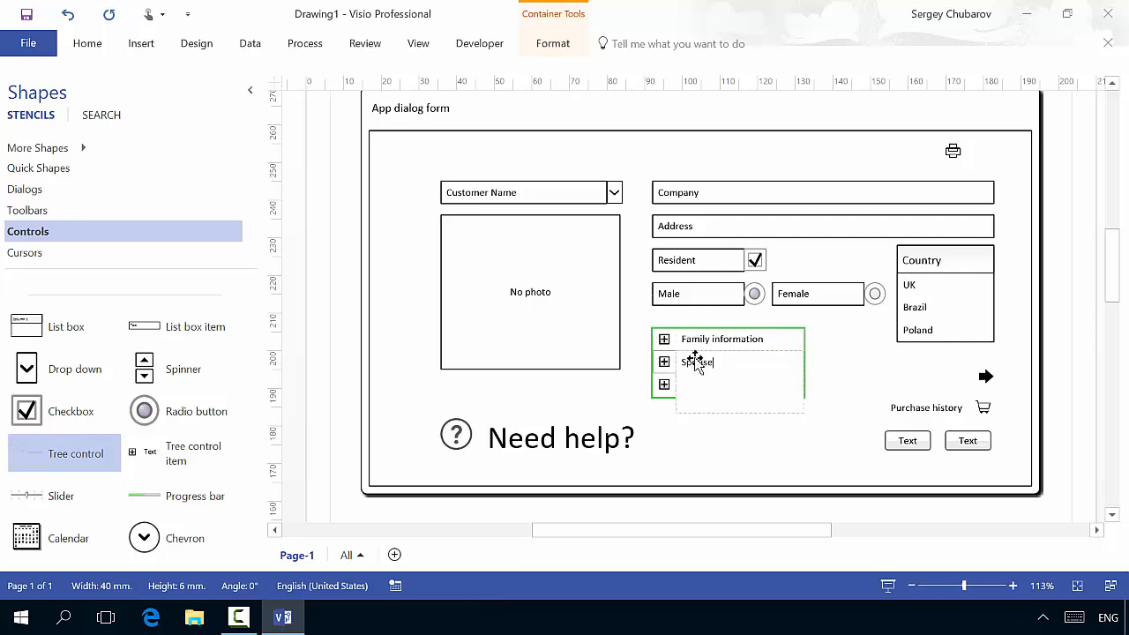
left_click(718, 430)
double_click(697, 386)
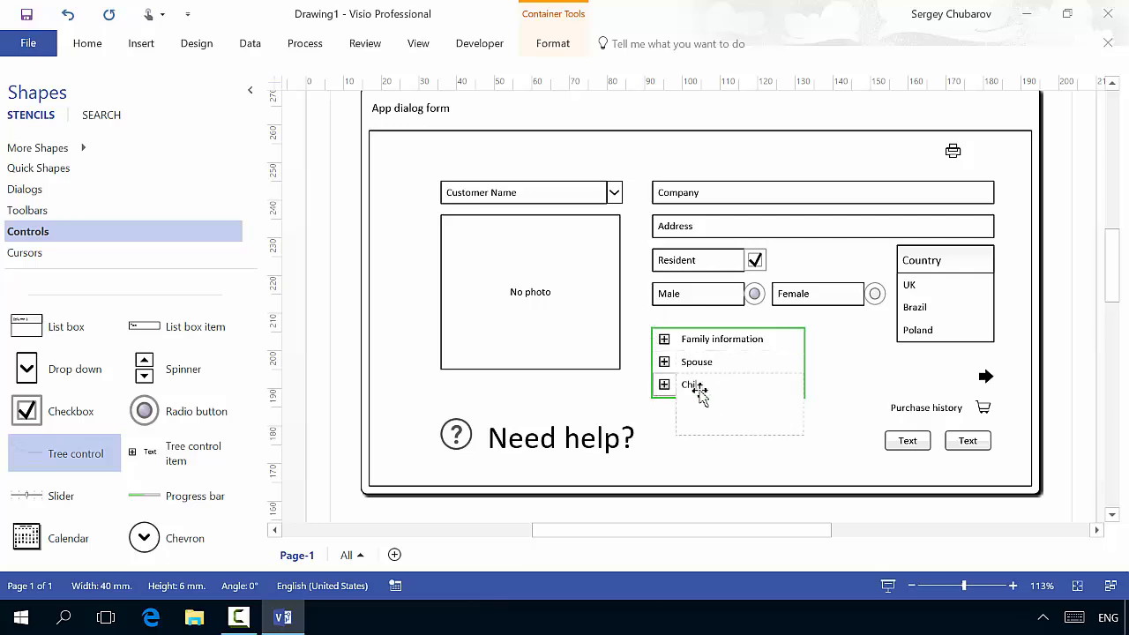
type("Children")
left_click(725, 465)
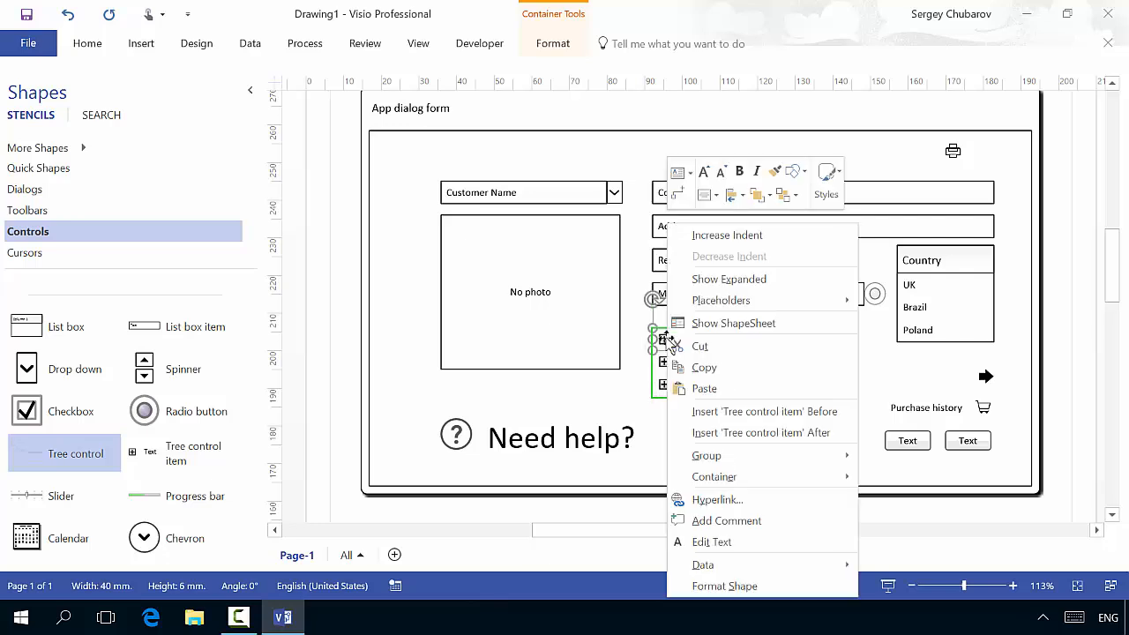
- Show the Family information tree item as expanded and increase the indent of the Spouse and Children items beneath it
right_click(666, 341)
left_click(761, 289)
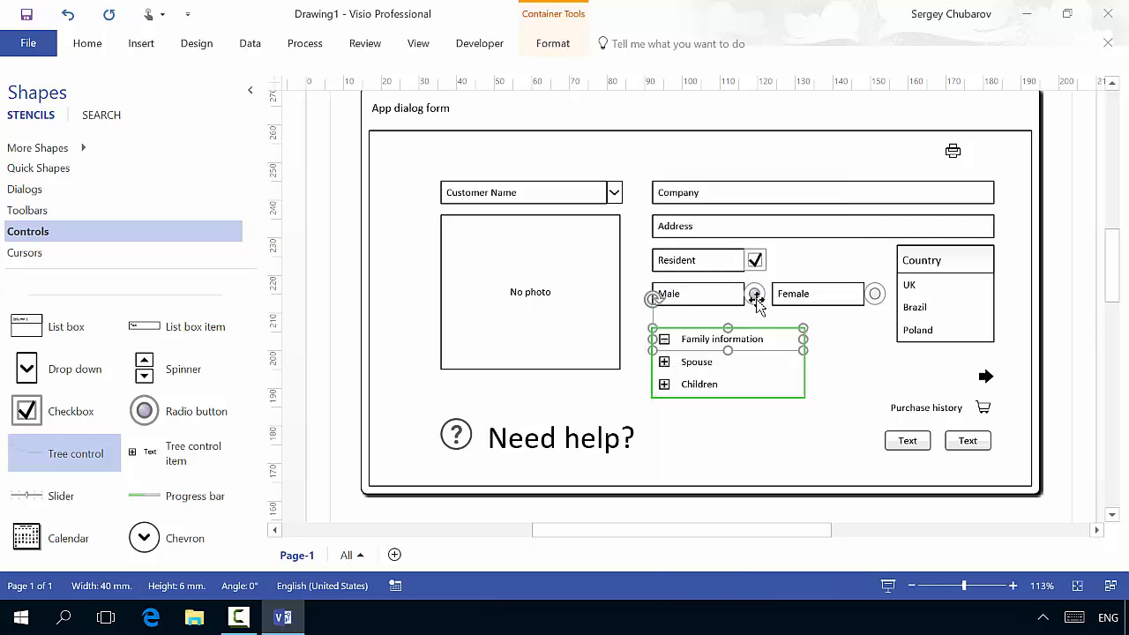
right_click(697, 361)
left_click(860, 235)
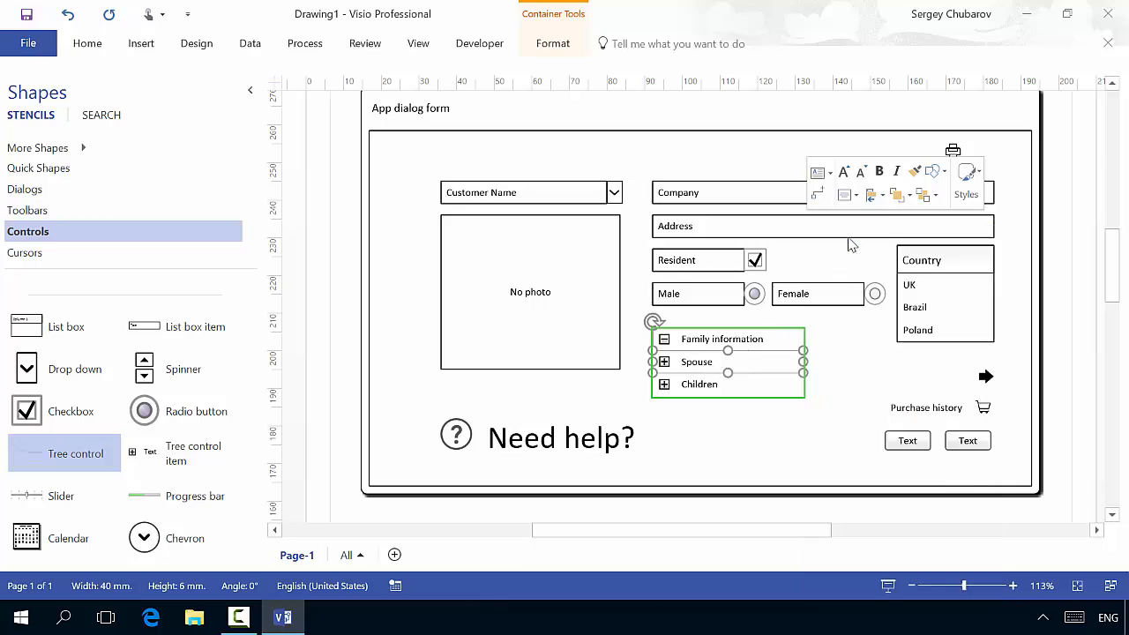
right_click(706, 388)
left_click(872, 27)
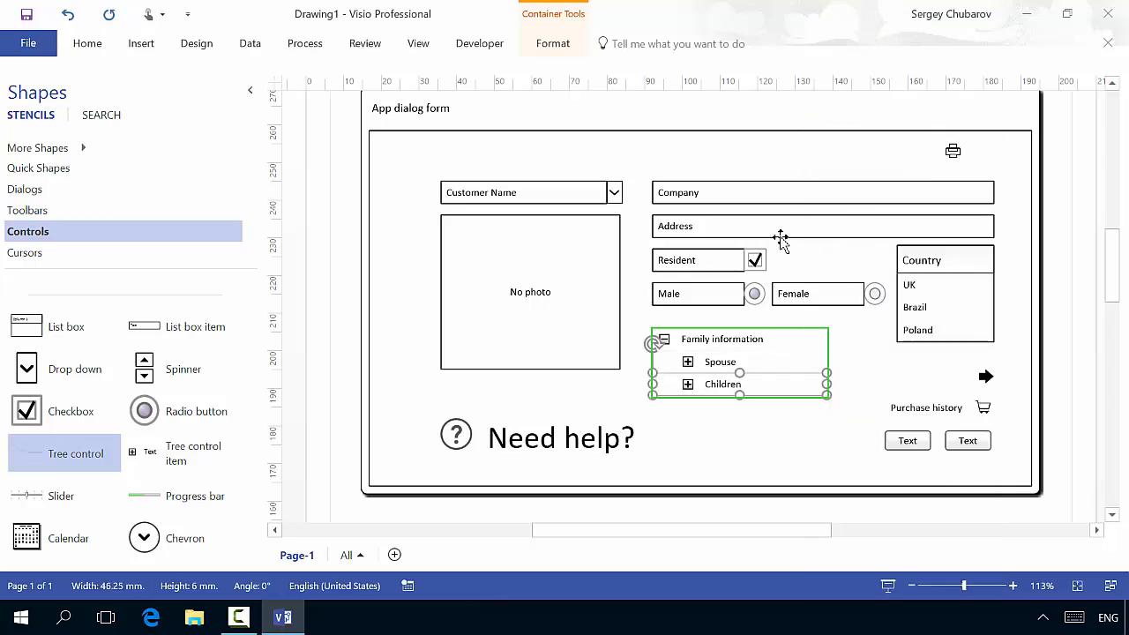
left_click(740, 461)
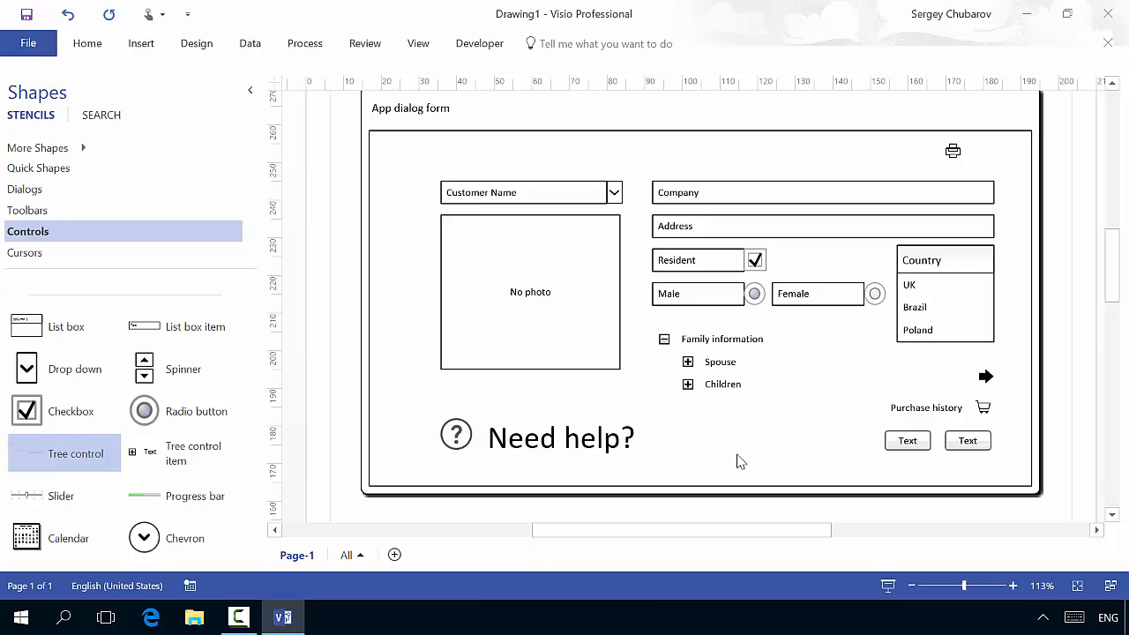